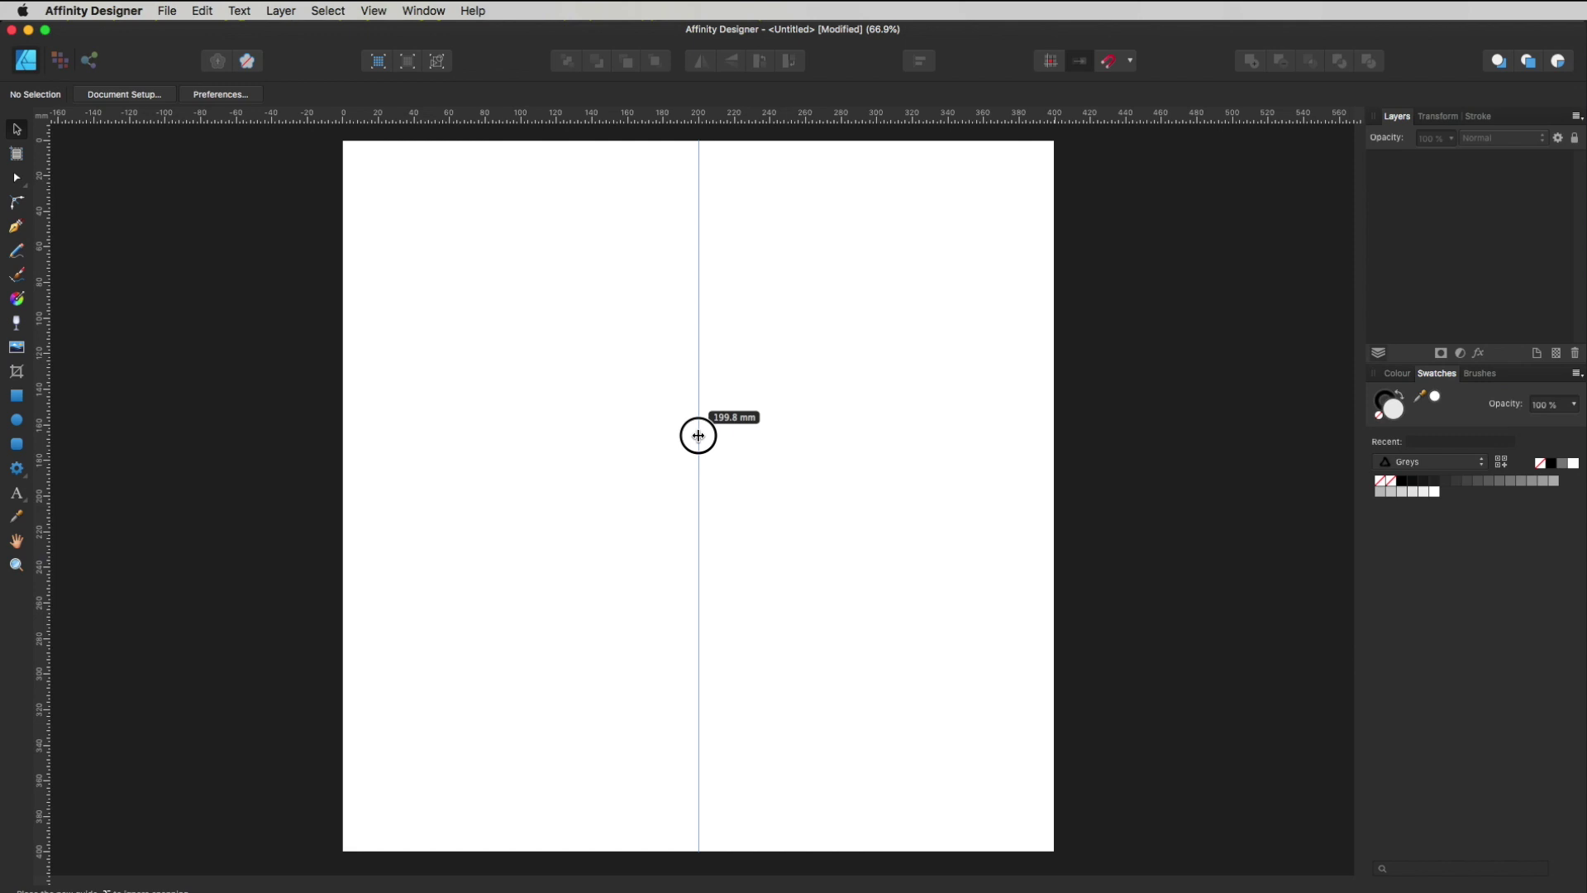
Place a vertical guide at the page centre and pull a horizontal guide down across it.
left_click_drag(699, 435, 699, 435)
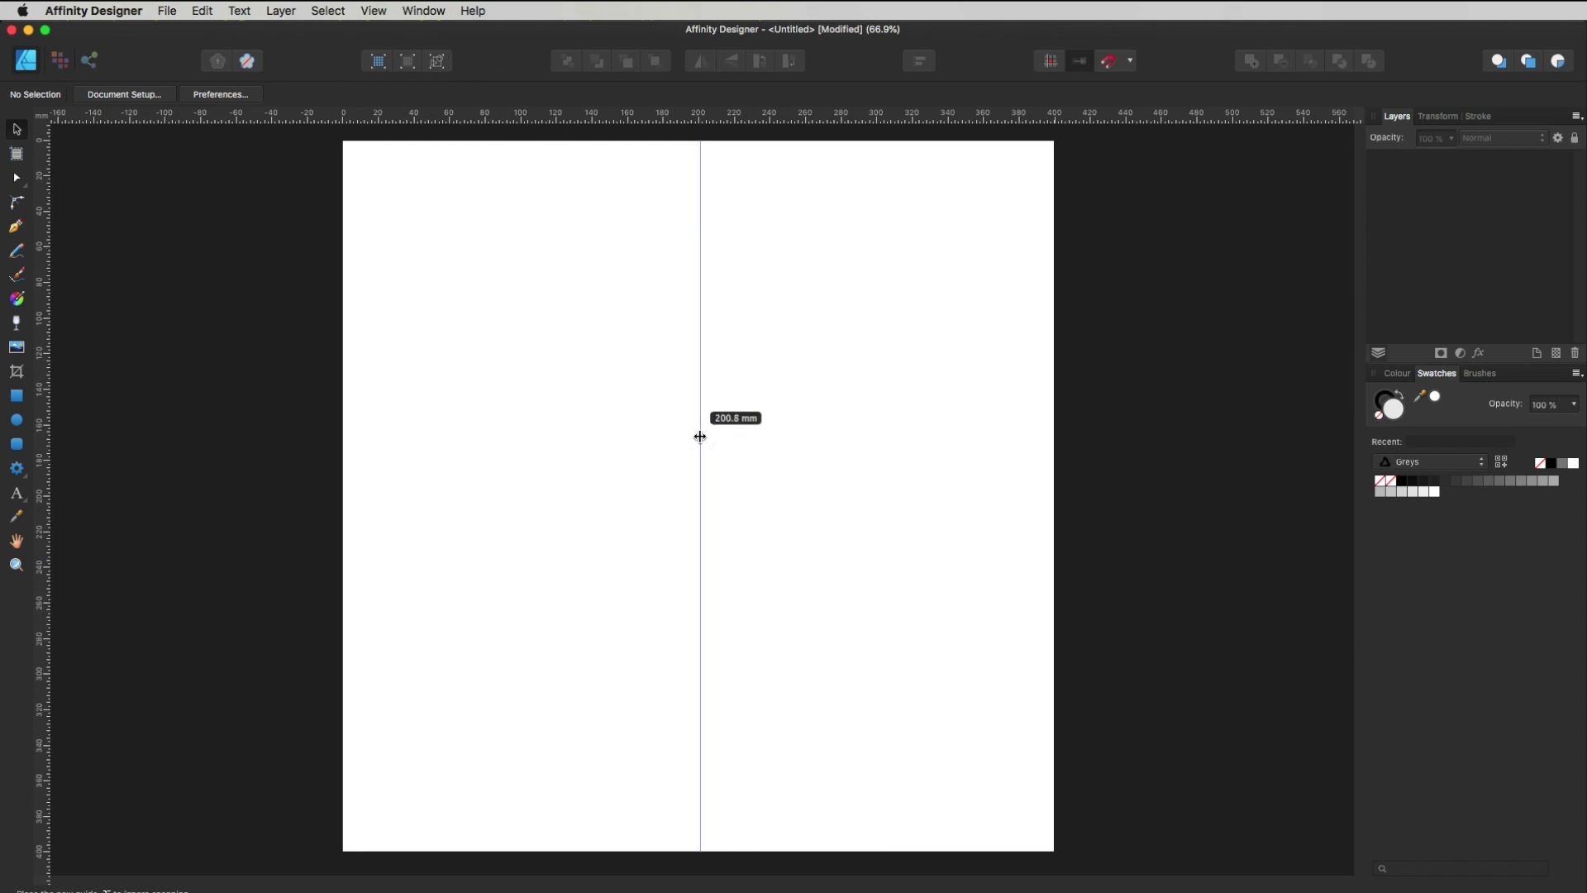
key("super+z")
left_click_drag(724, 126, 718, 494)
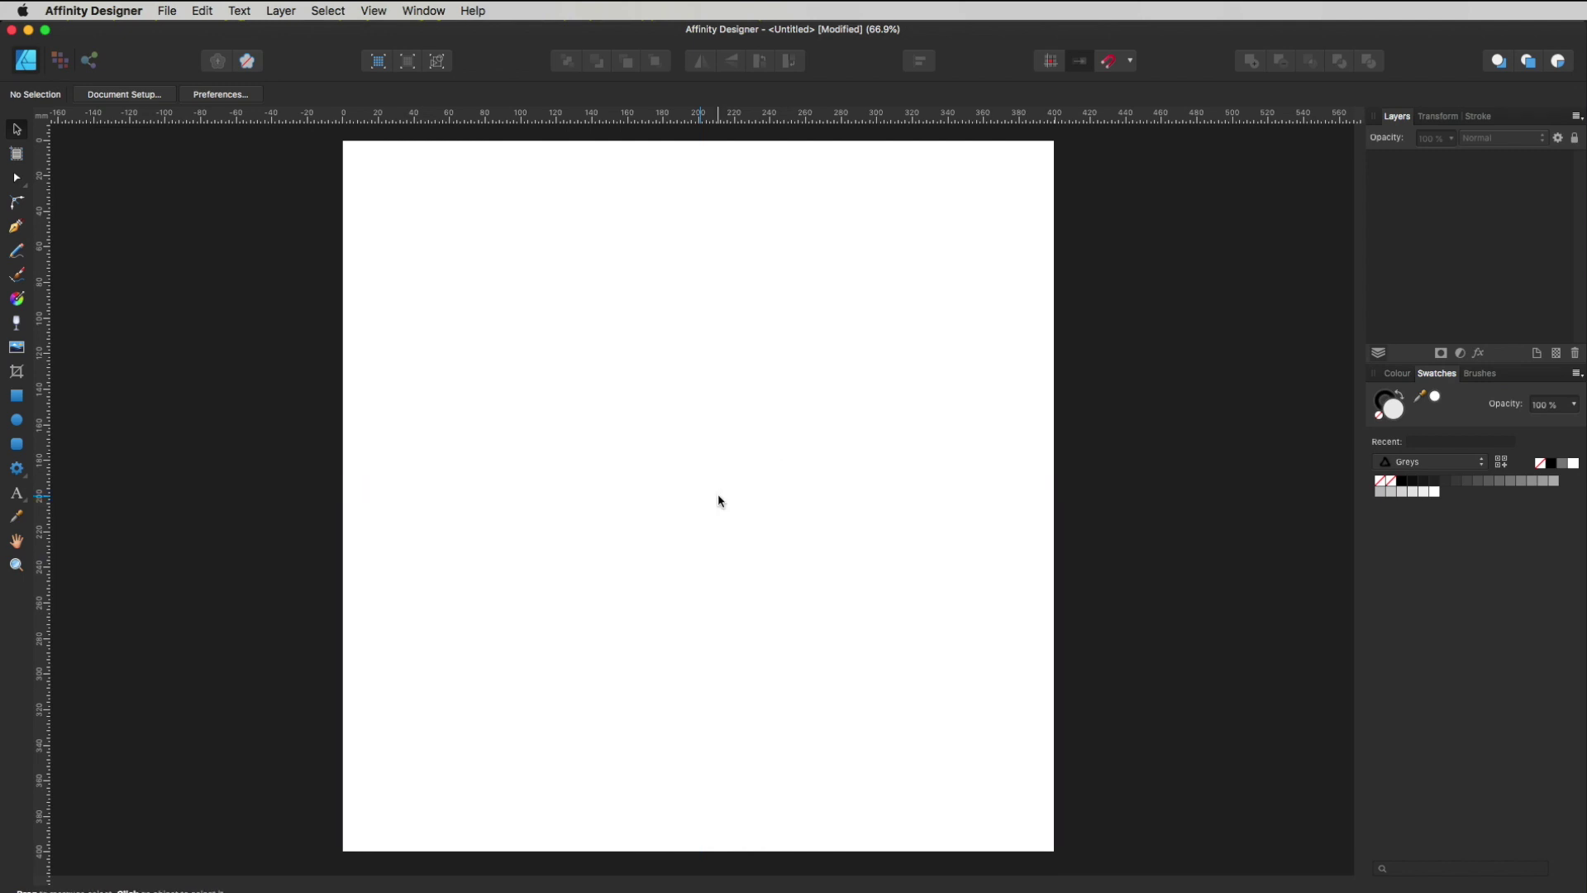
Turn View > Show Guides back on and re-centre the vertical guide on the page.
left_click(413, 8)
mouse_move(367, 6)
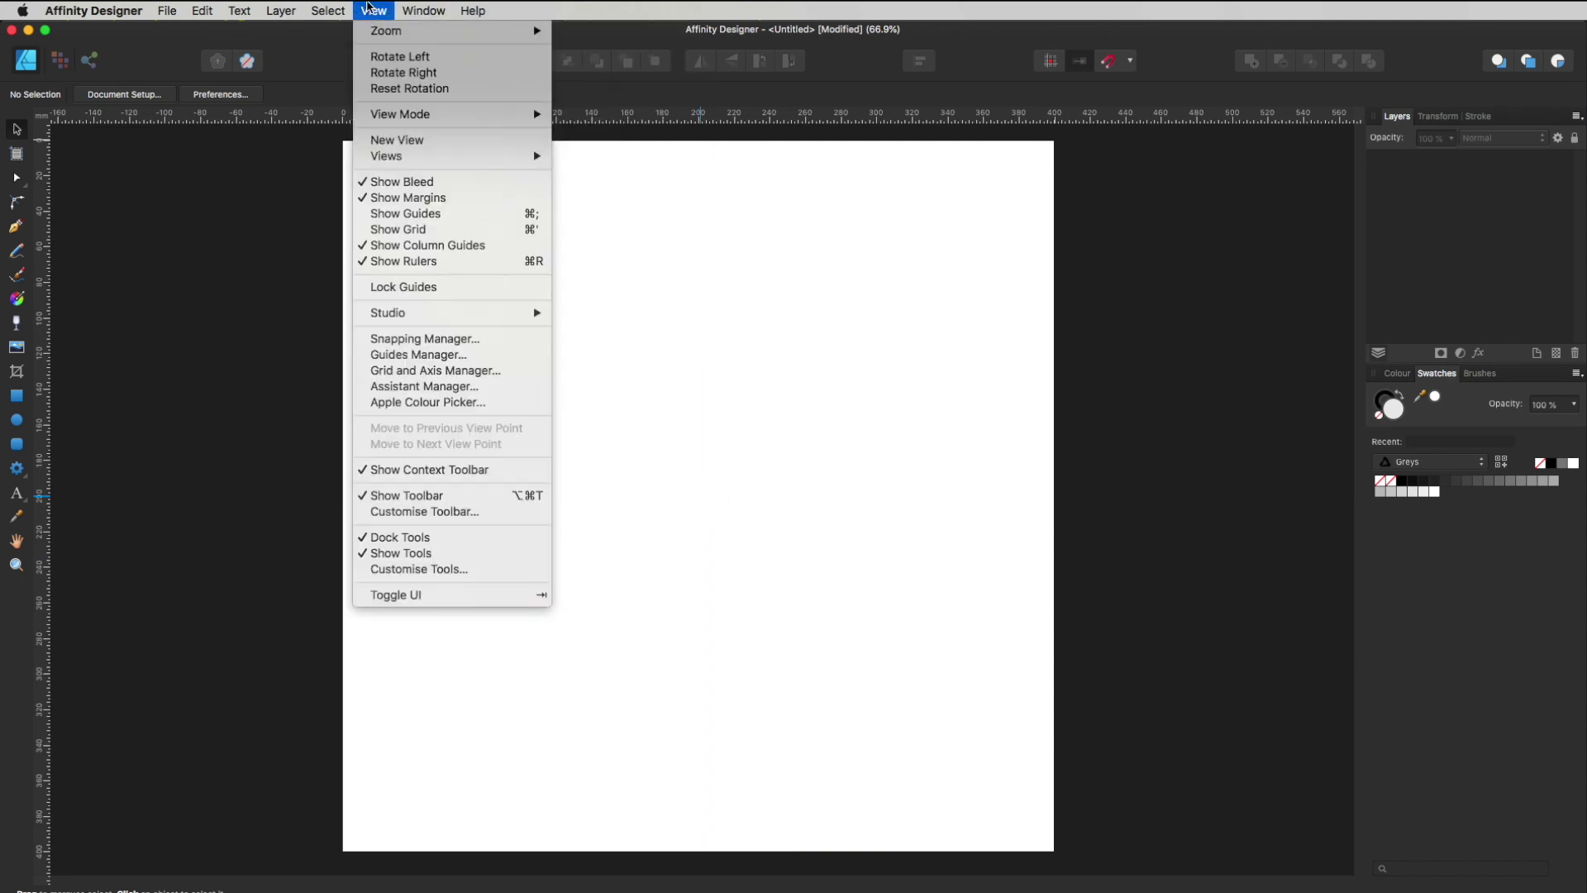
left_click(409, 214)
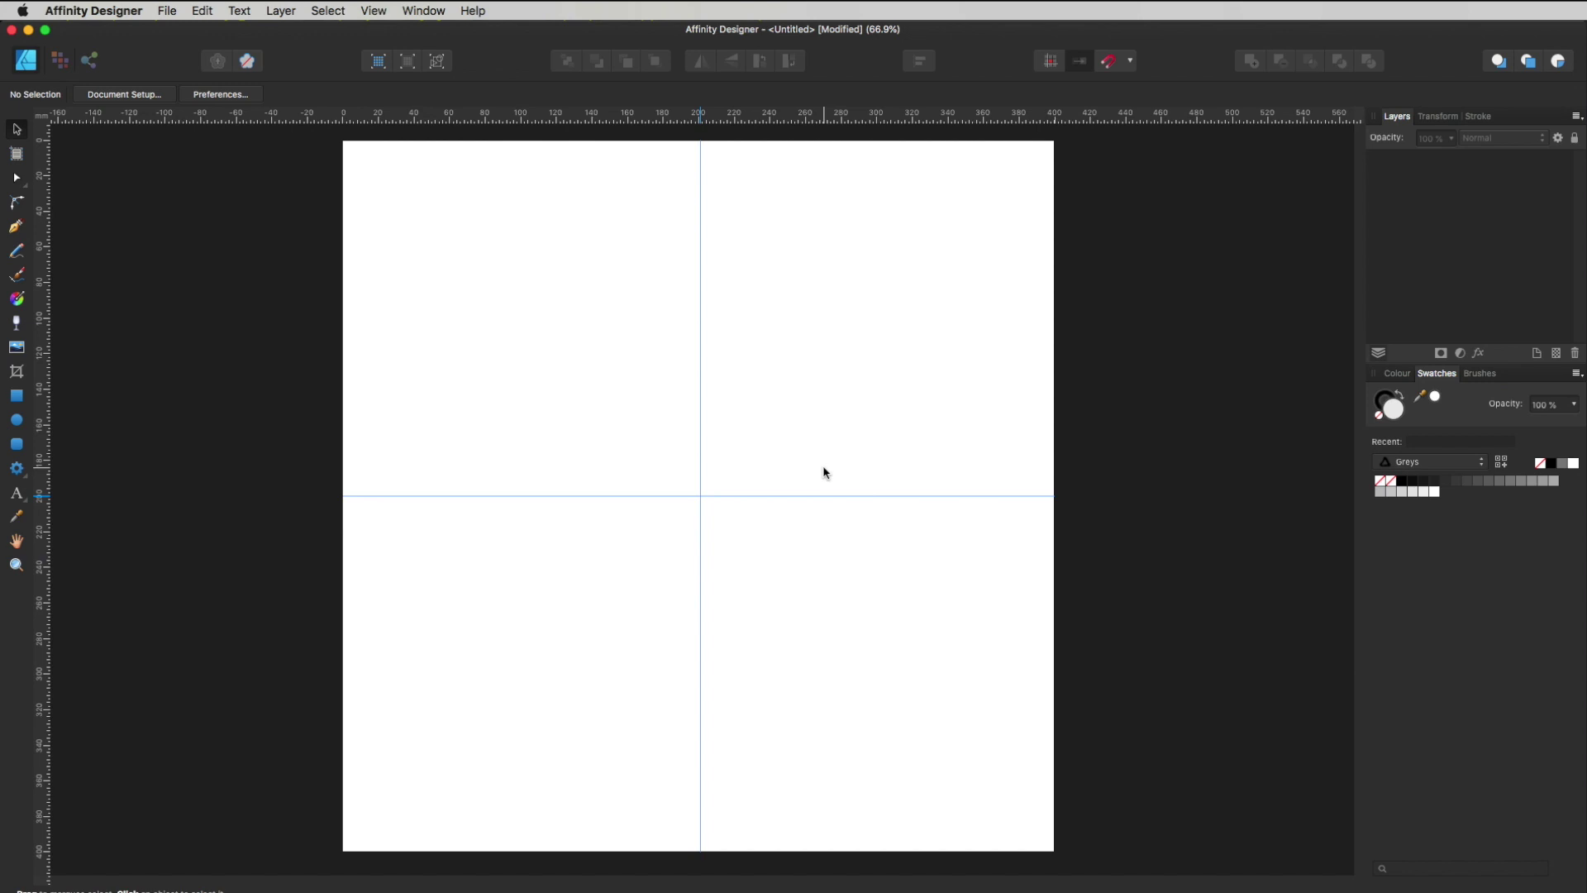
left_click(374, 11)
left_click(818, 364)
mouse_move(703, 285)
left_mouse_down()
mouse_move(733, 277)
mouse_move(702, 280)
left_mouse_up()
Lock the guides with View > Lock Guides.
left_click(377, 10)
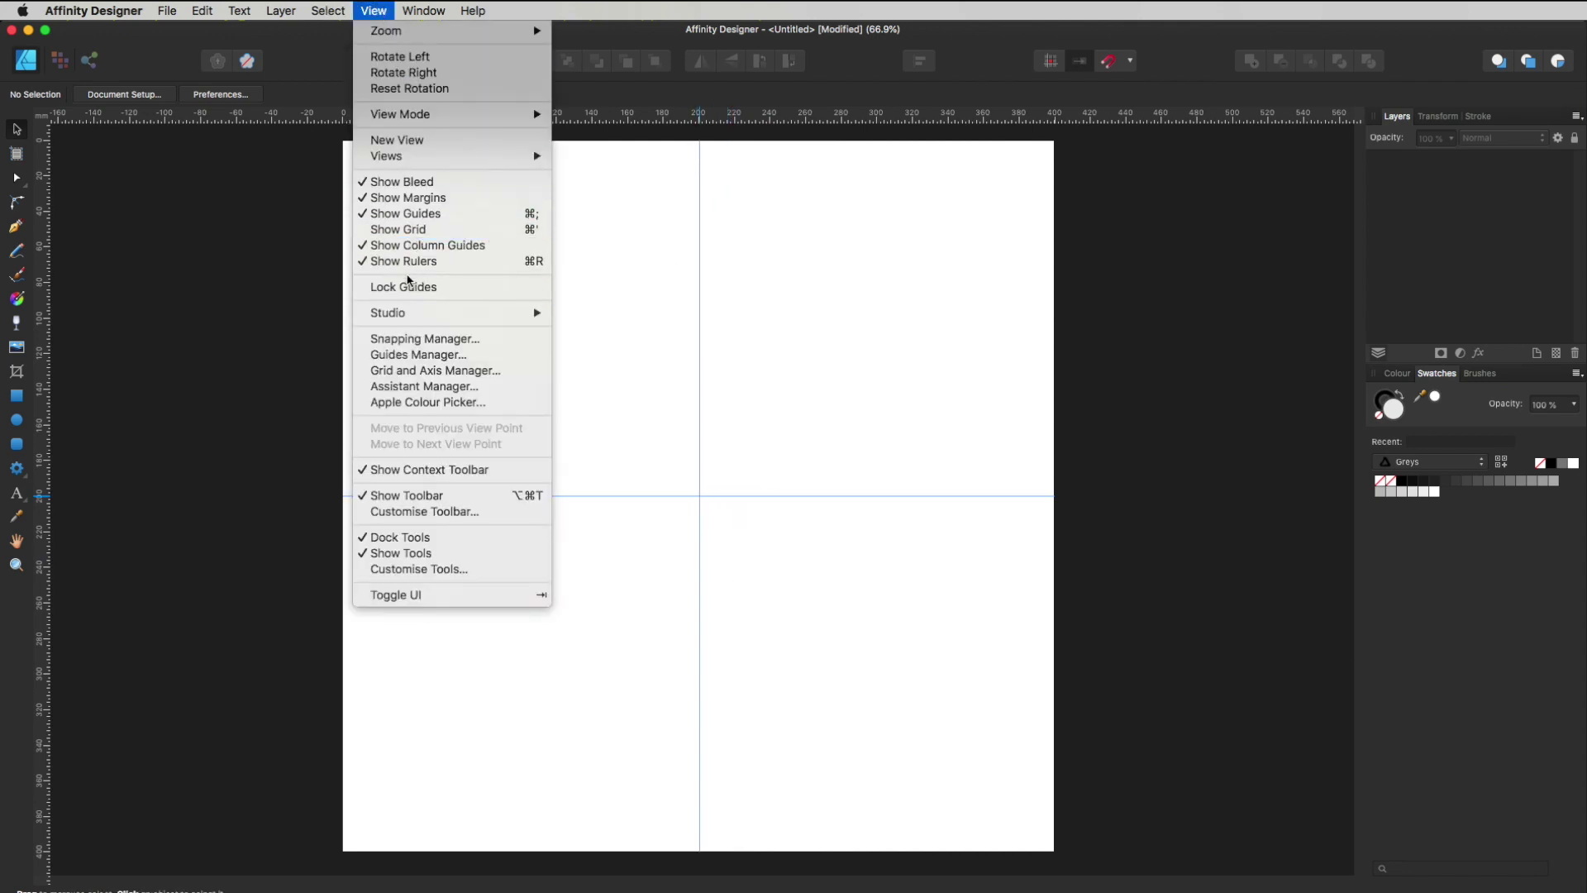
left_click(414, 287)
left_click(899, 447)
left_click_drag(868, 506, 868, 512)
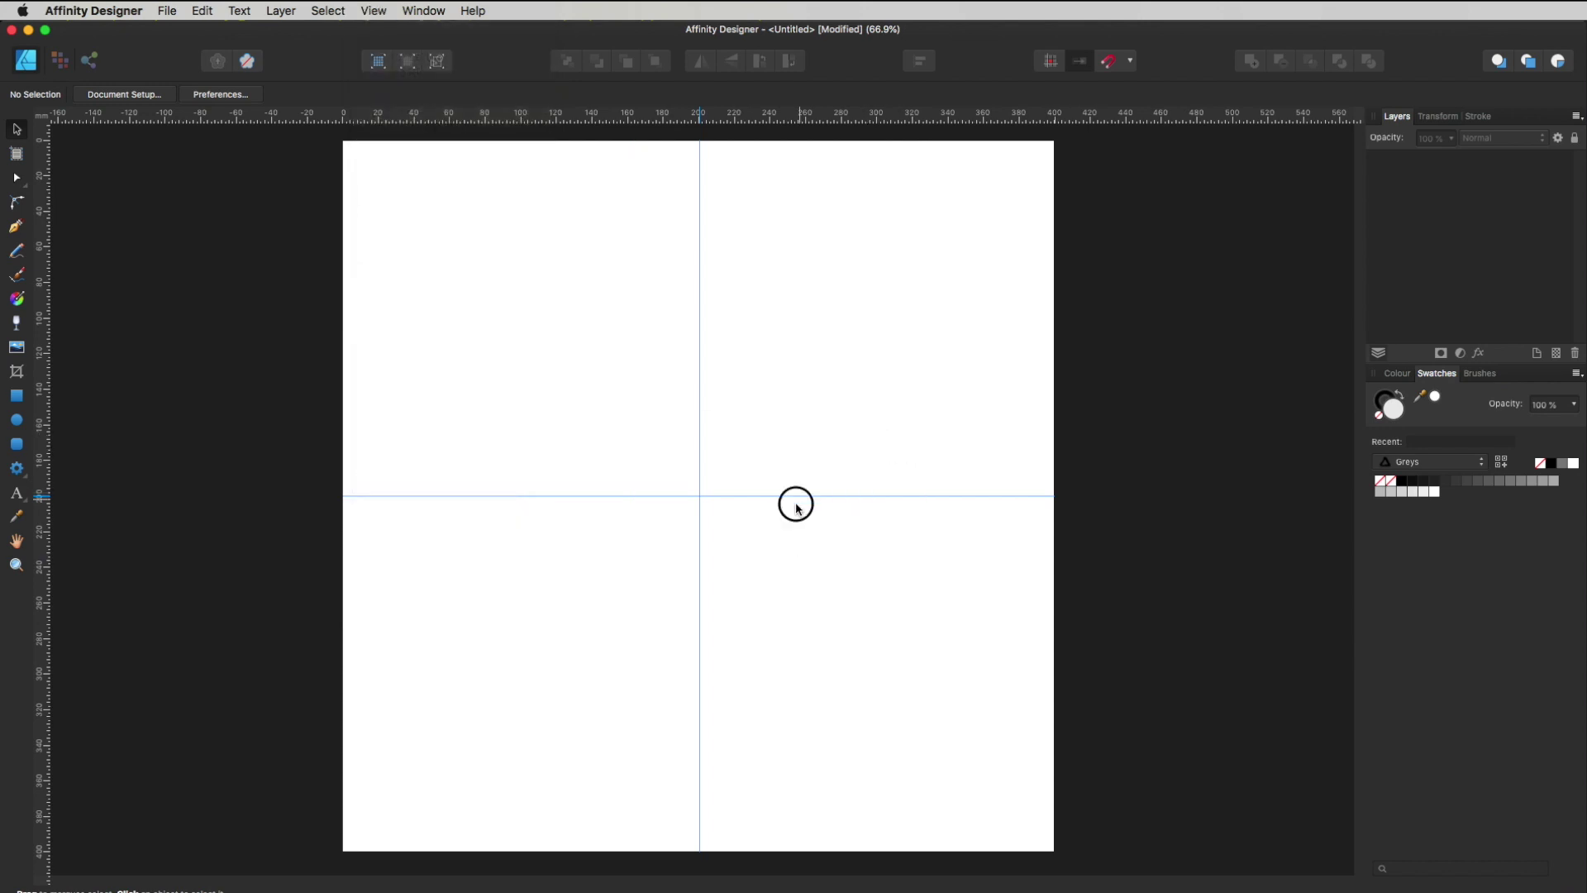
left_click_drag(659, 457, 787, 529)
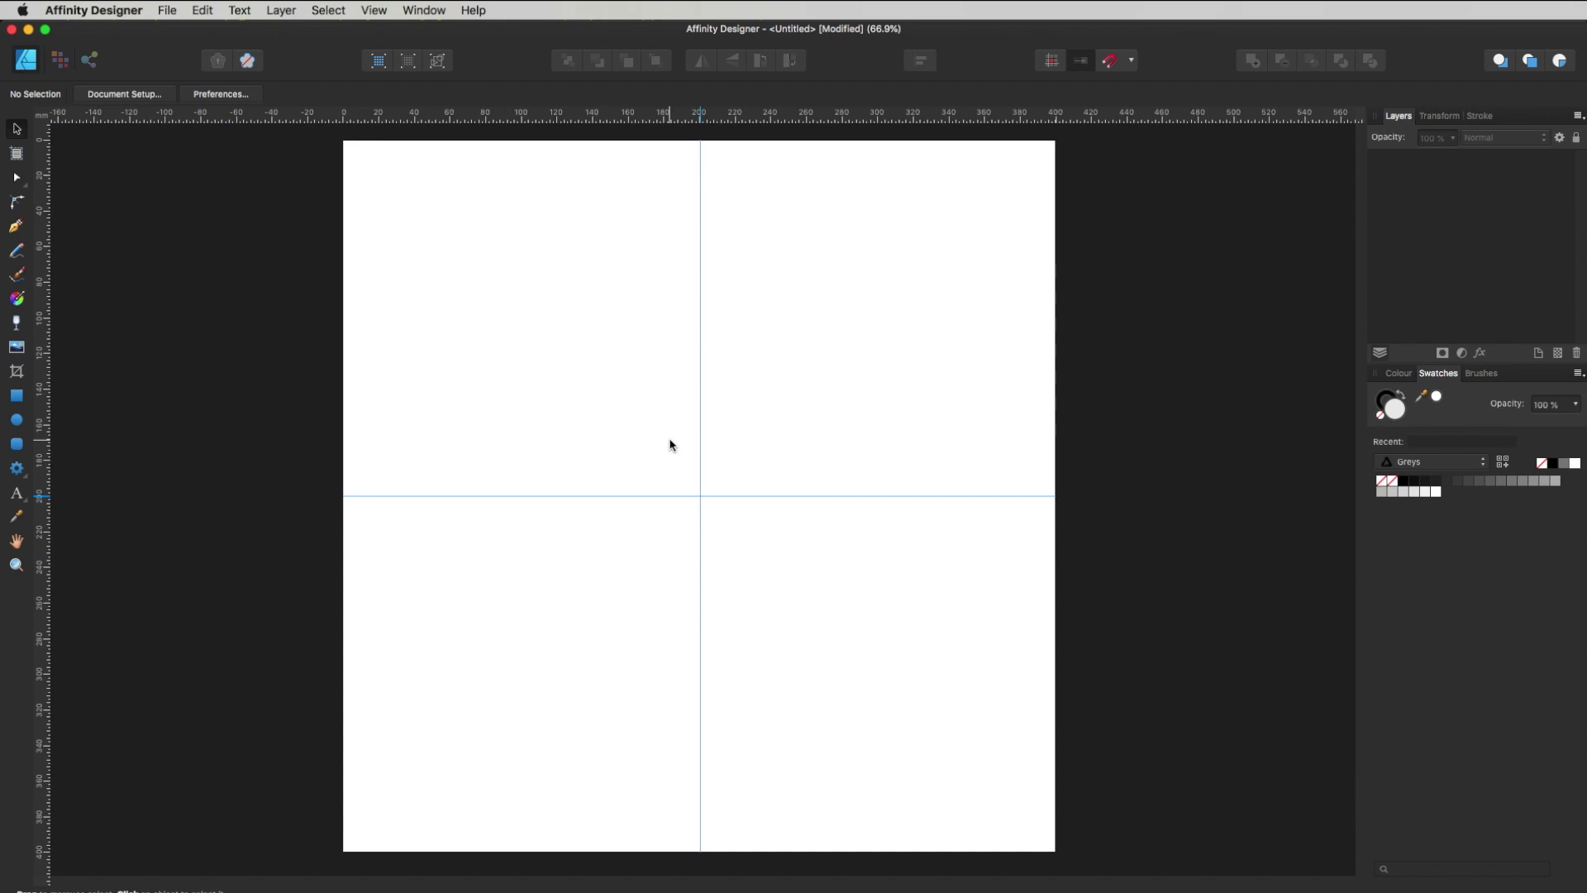
key("t")
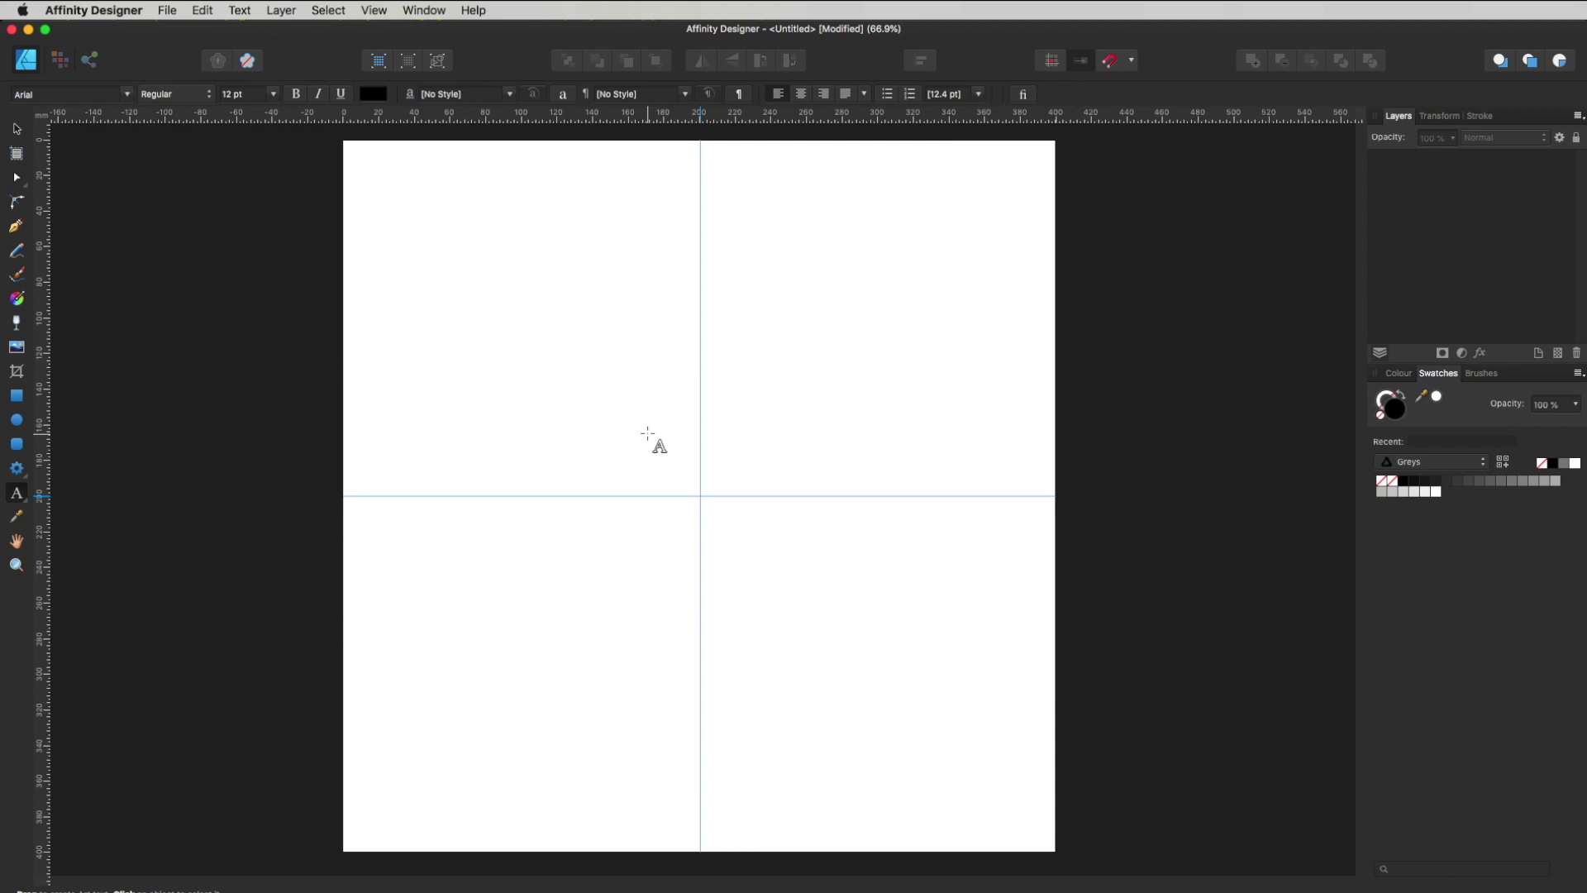
Create black Arial 'KC' artistic text, enlarge it to about 267 pt, and move it near the centre.
left_click(644, 428)
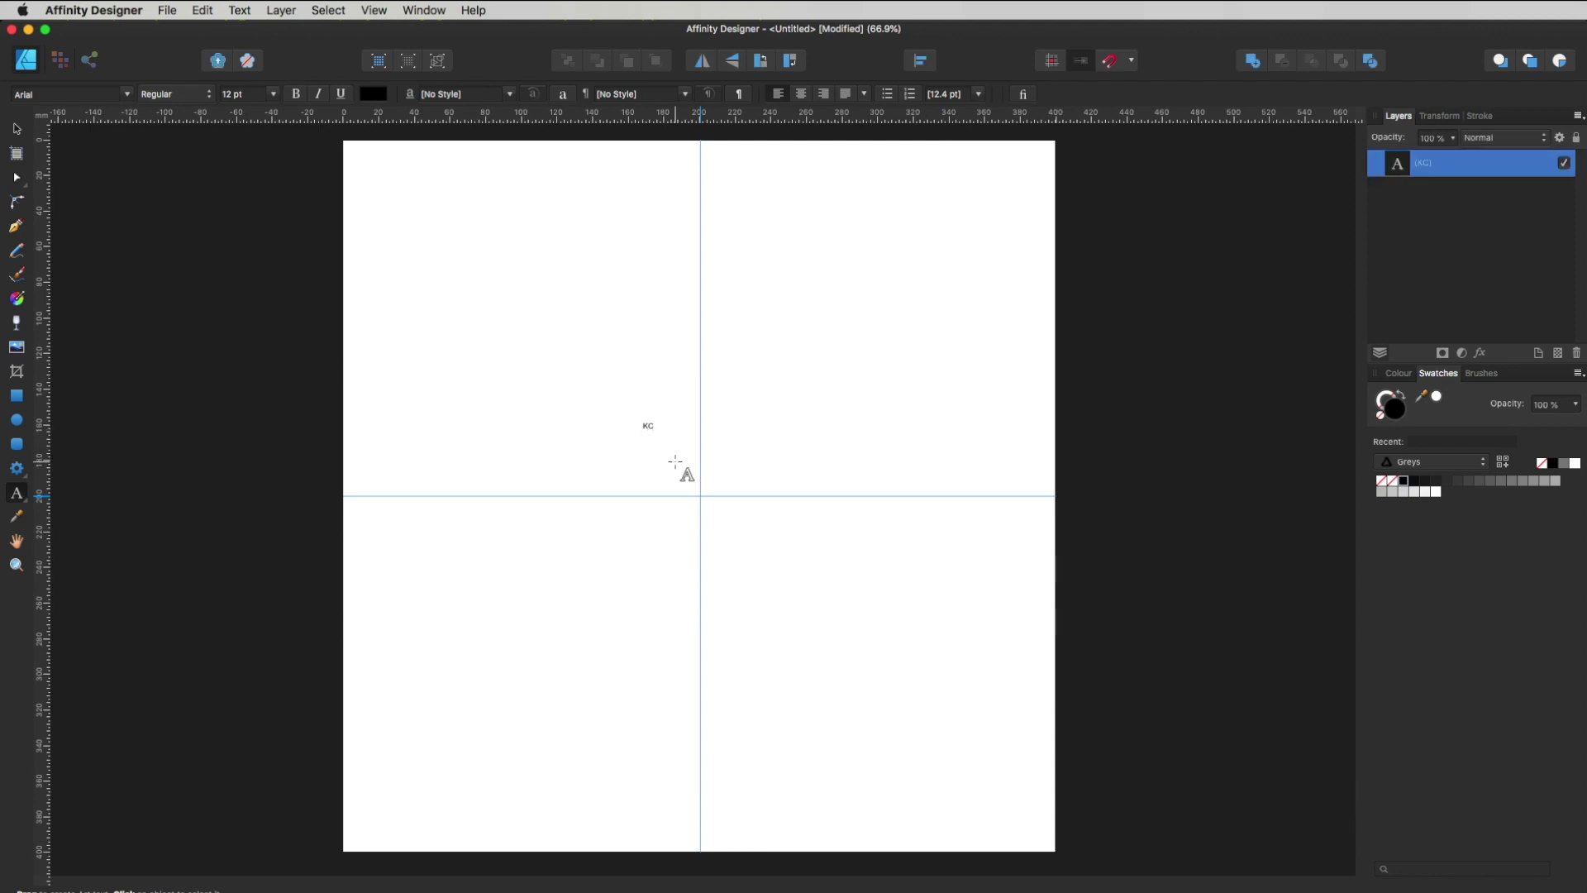
key("Escape")
left_click_drag(654, 428, 845, 586)
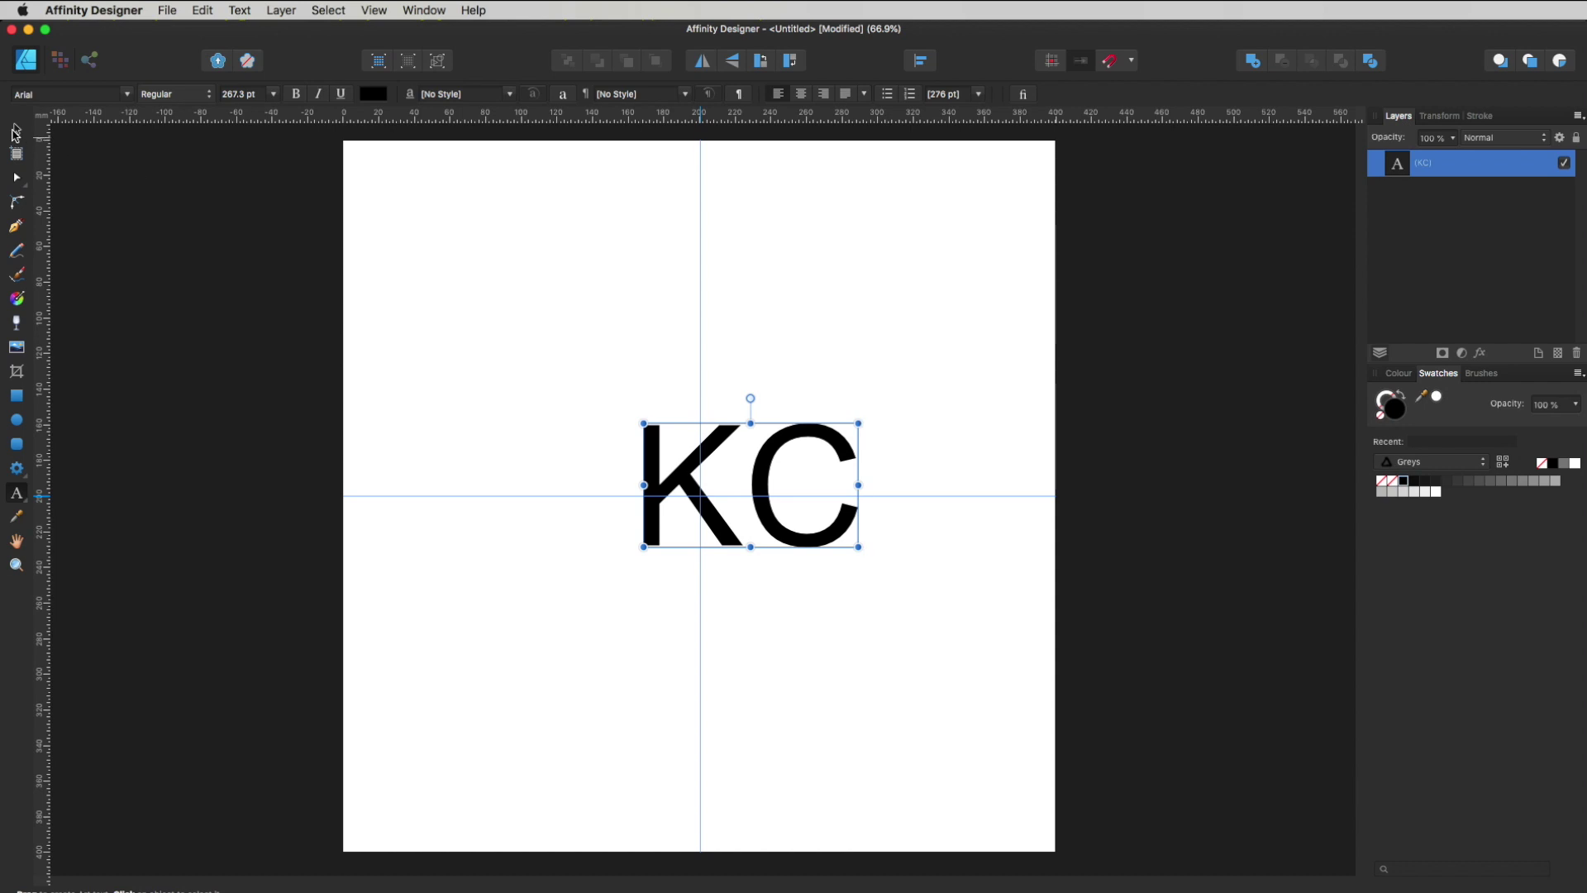
left_click(17, 131)
left_click(425, 290)
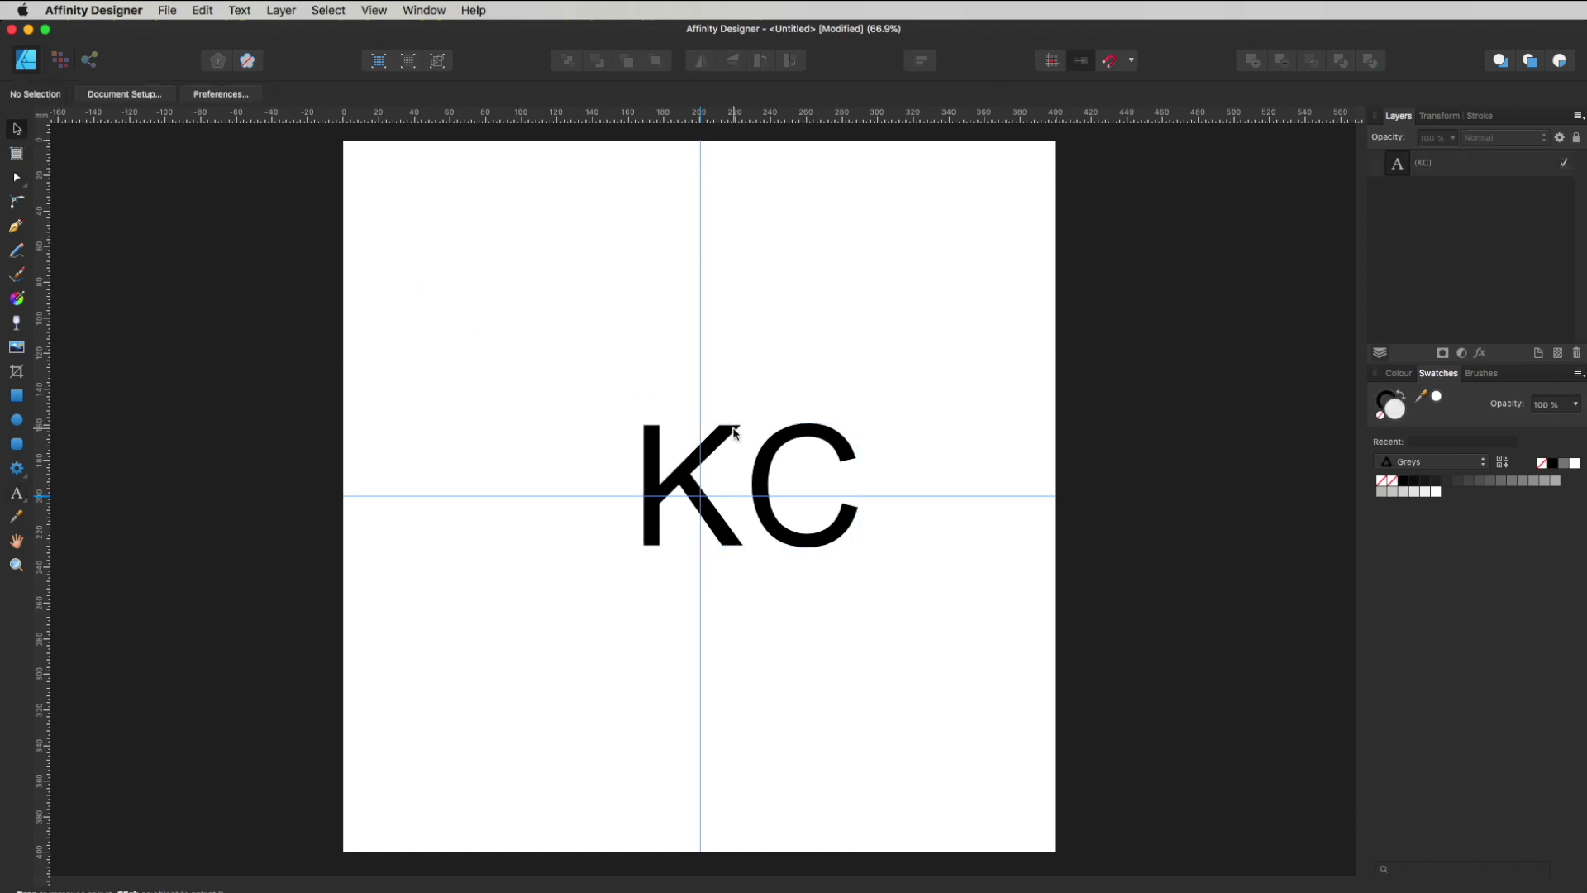
left_click_drag(777, 476, 735, 491)
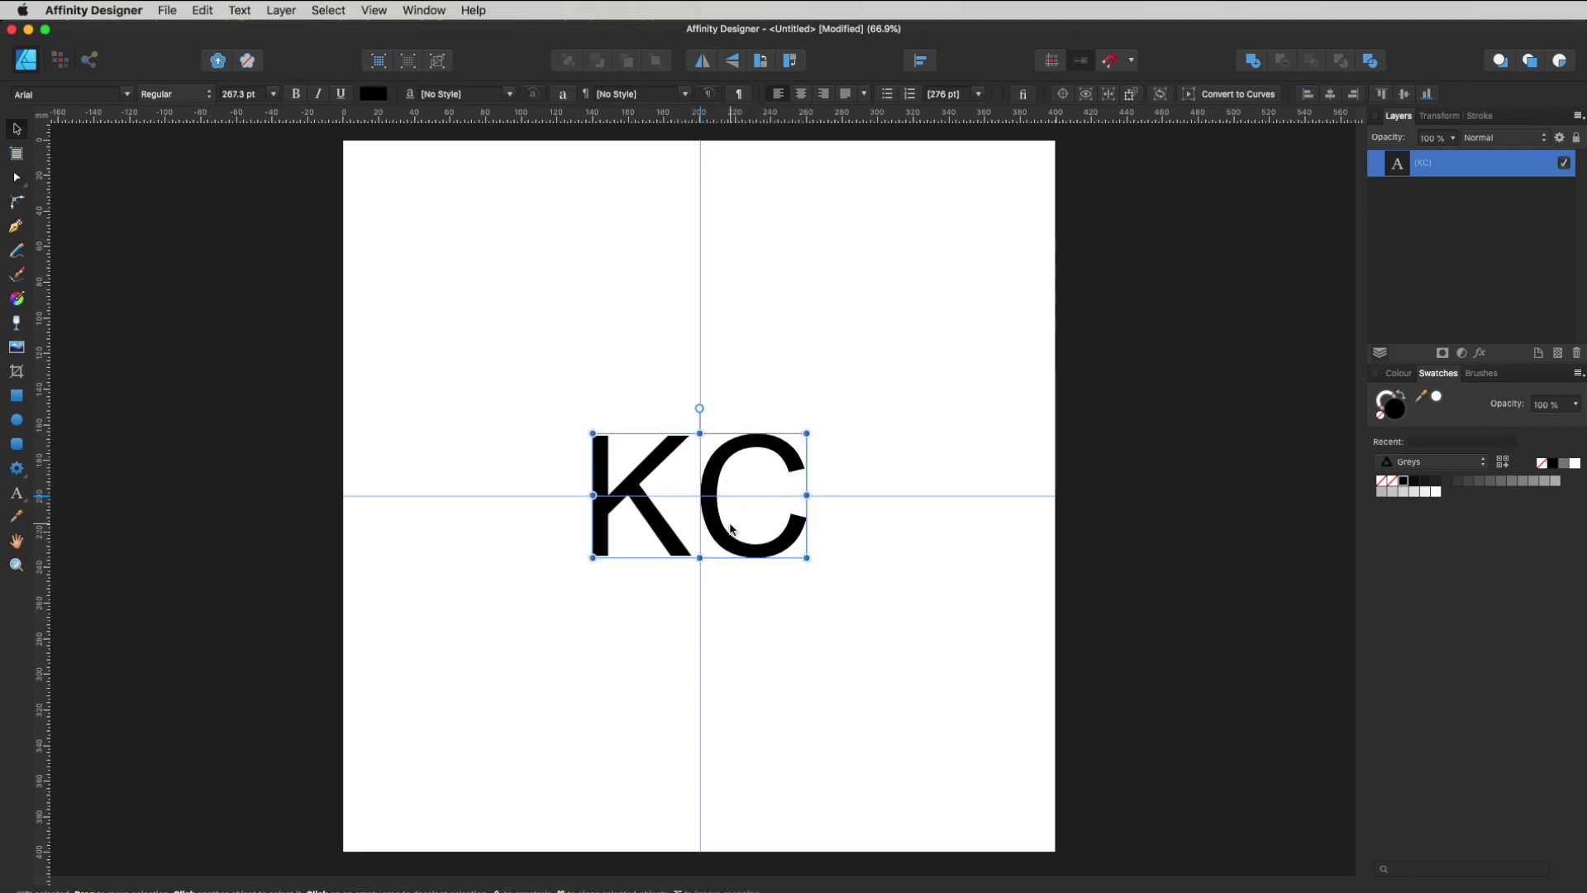
Set KC in Alardo, centre it on the vertical guide, and convert it to curves.
left_click(96, 95)
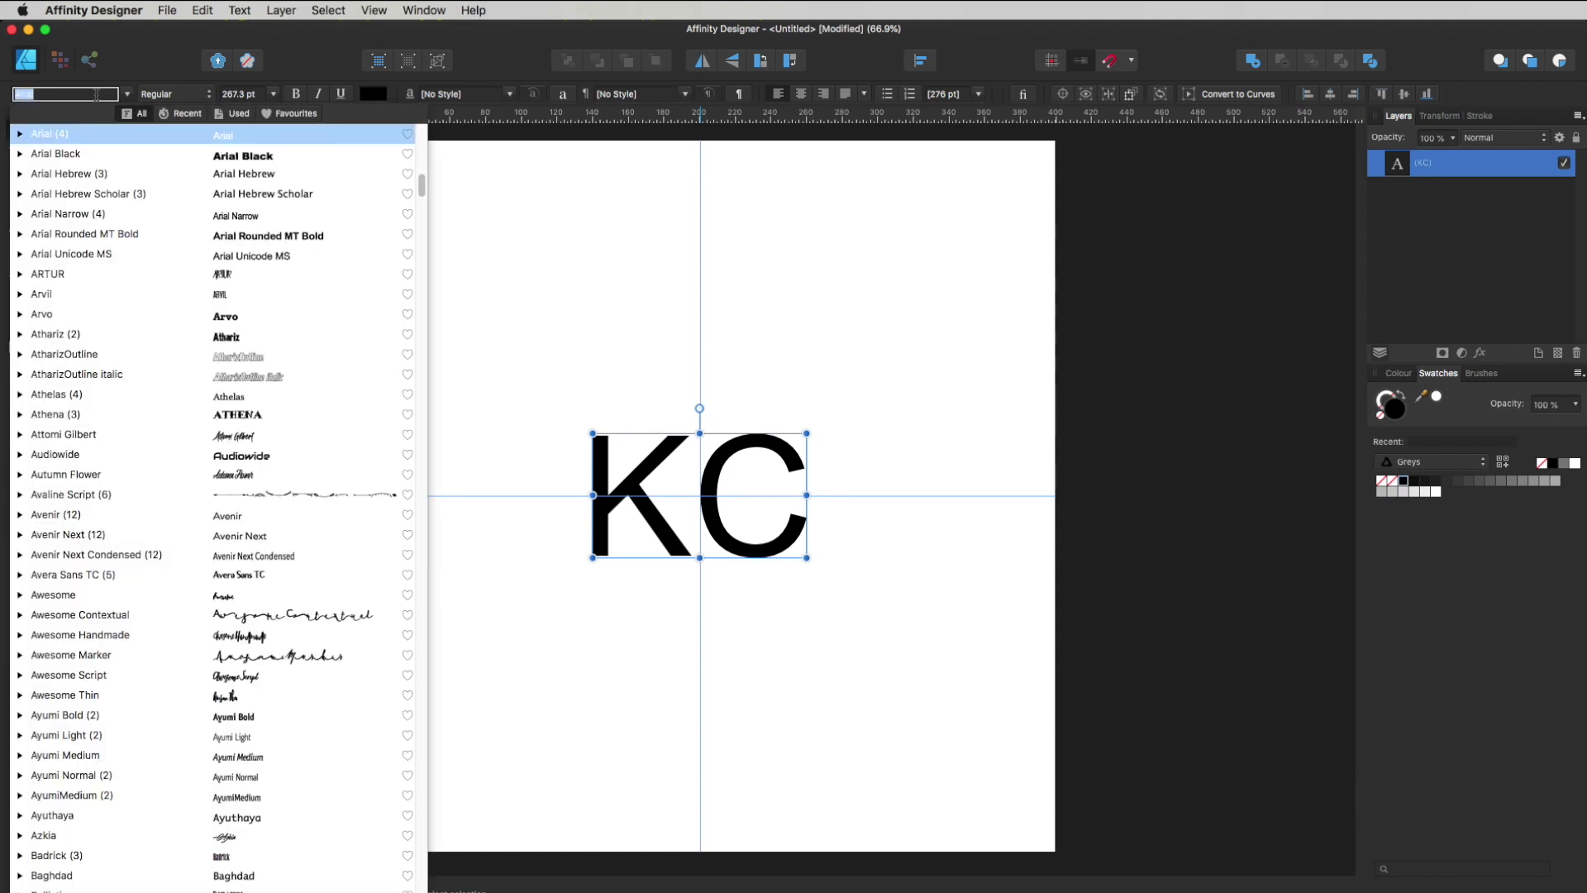
type("ala")
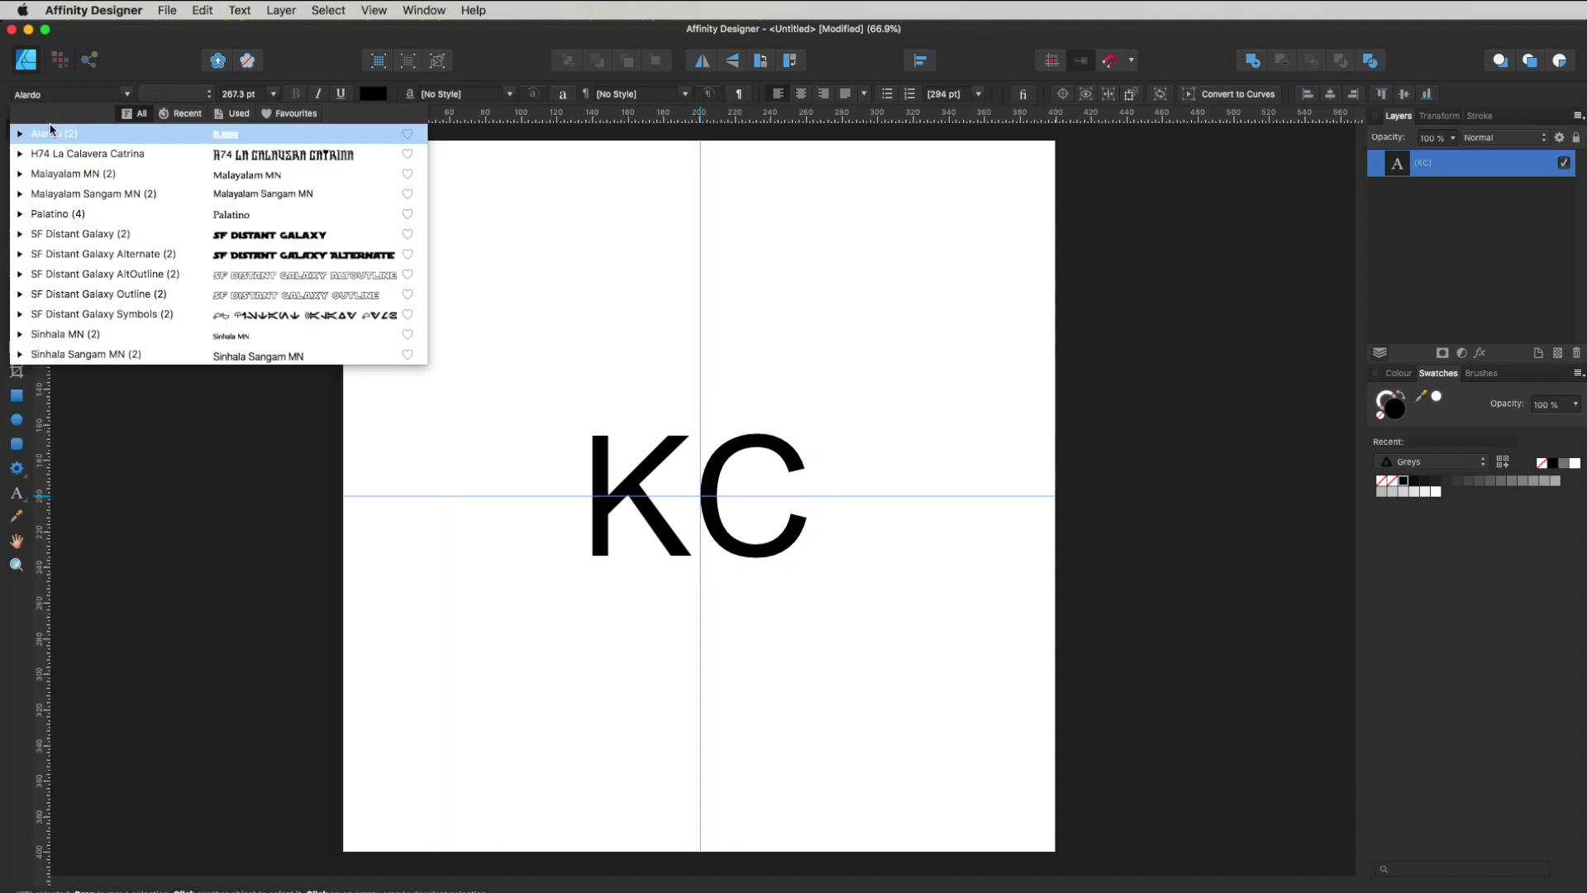
left_click(96, 133)
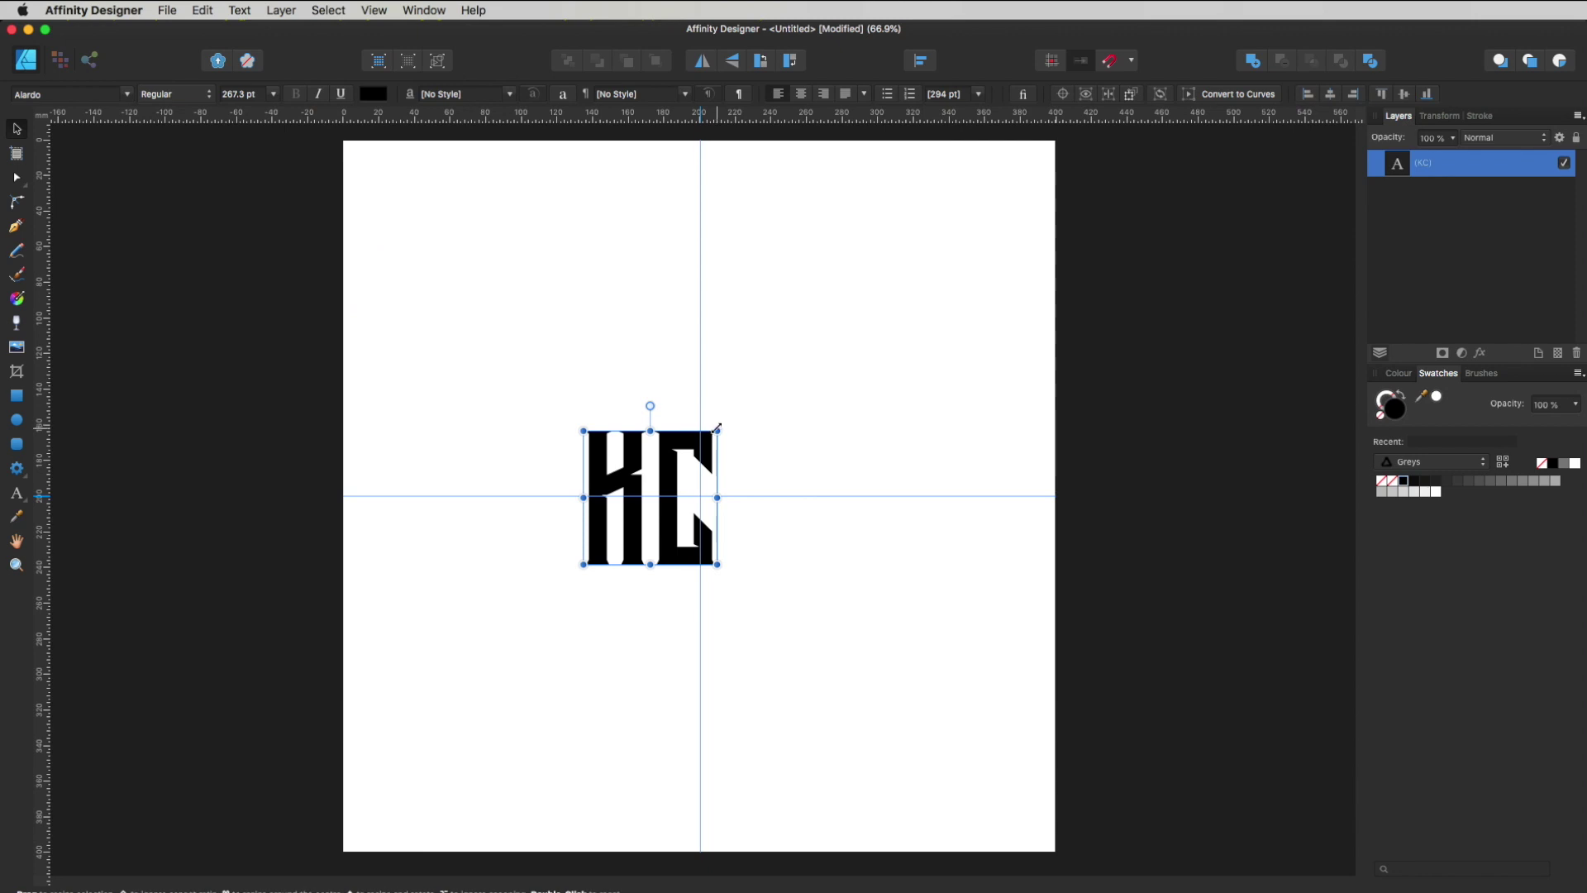
left_click_drag(670, 449, 721, 453)
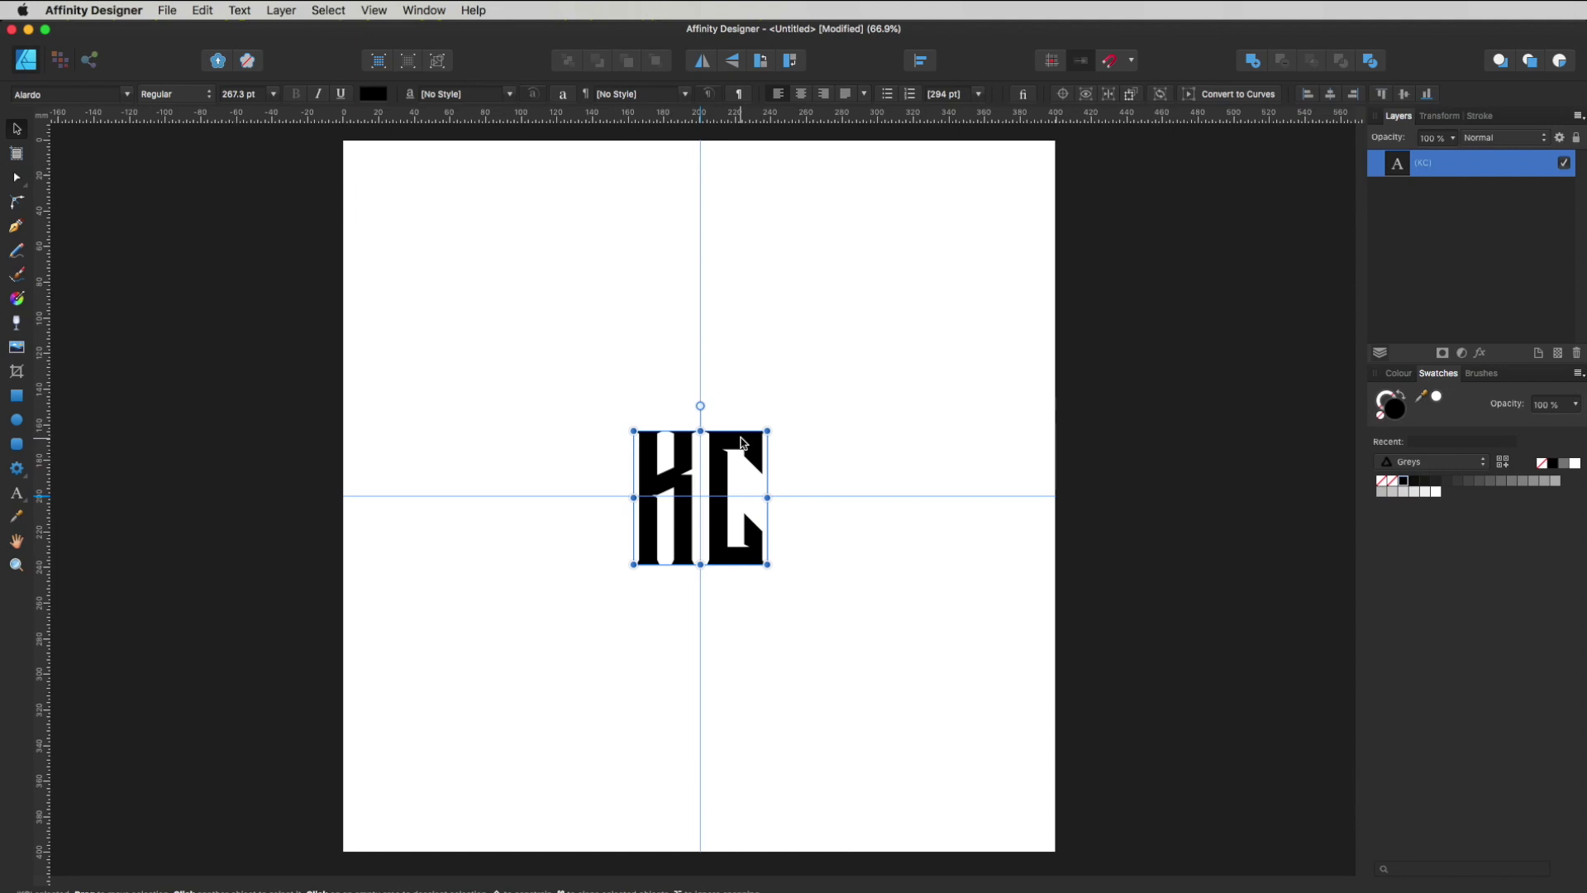
key("super+Return")
left_click(281, 9)
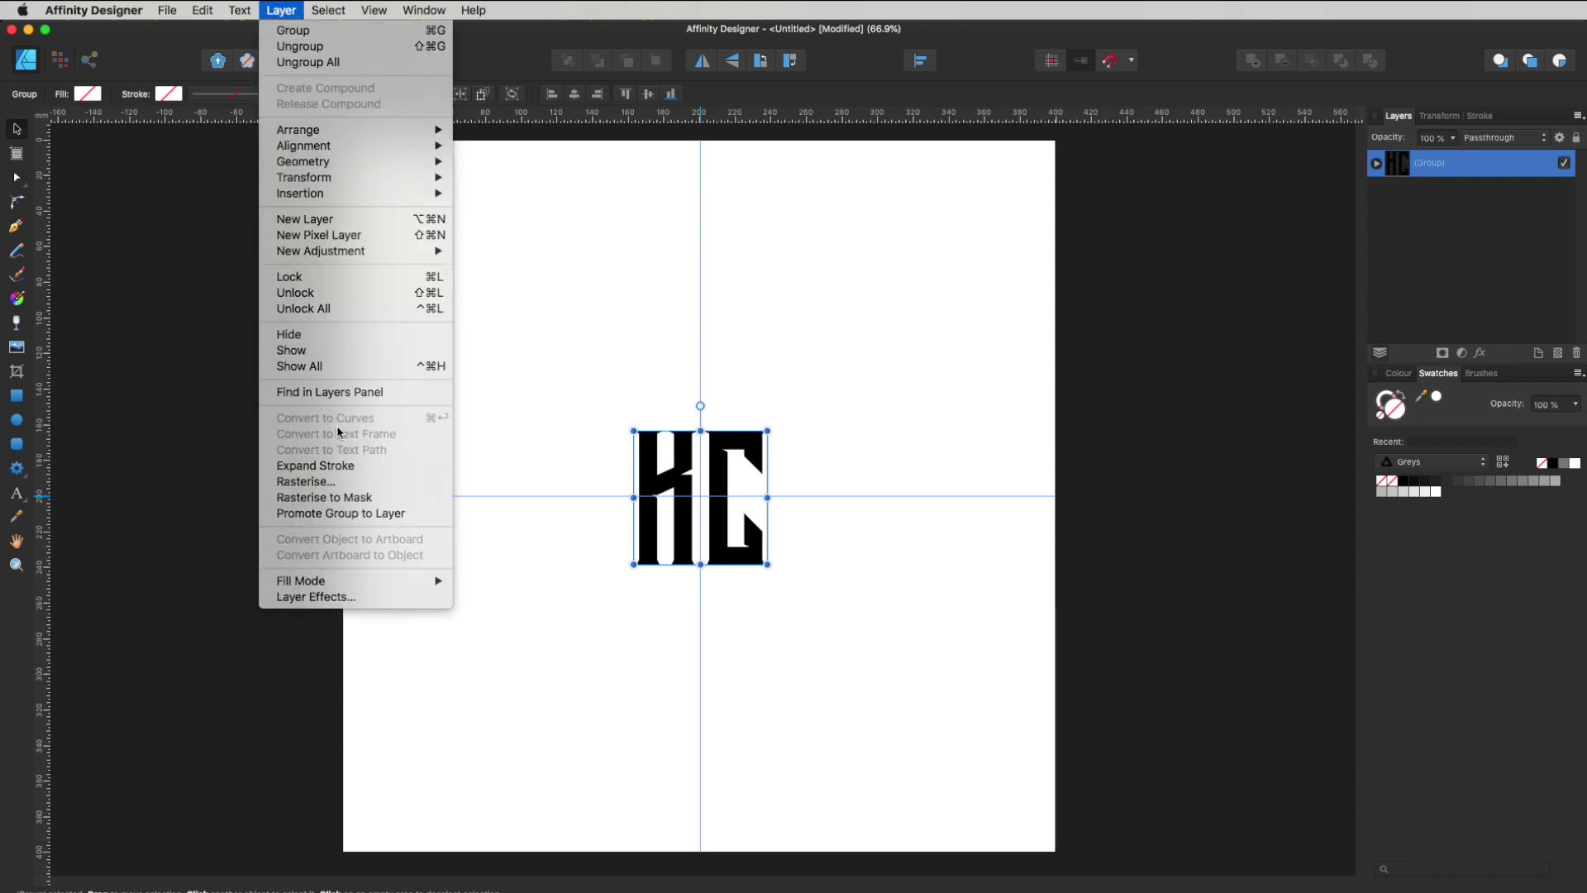
In Layers, expand the KC group, move C below K, and delete the empty group.
left_click(1378, 192)
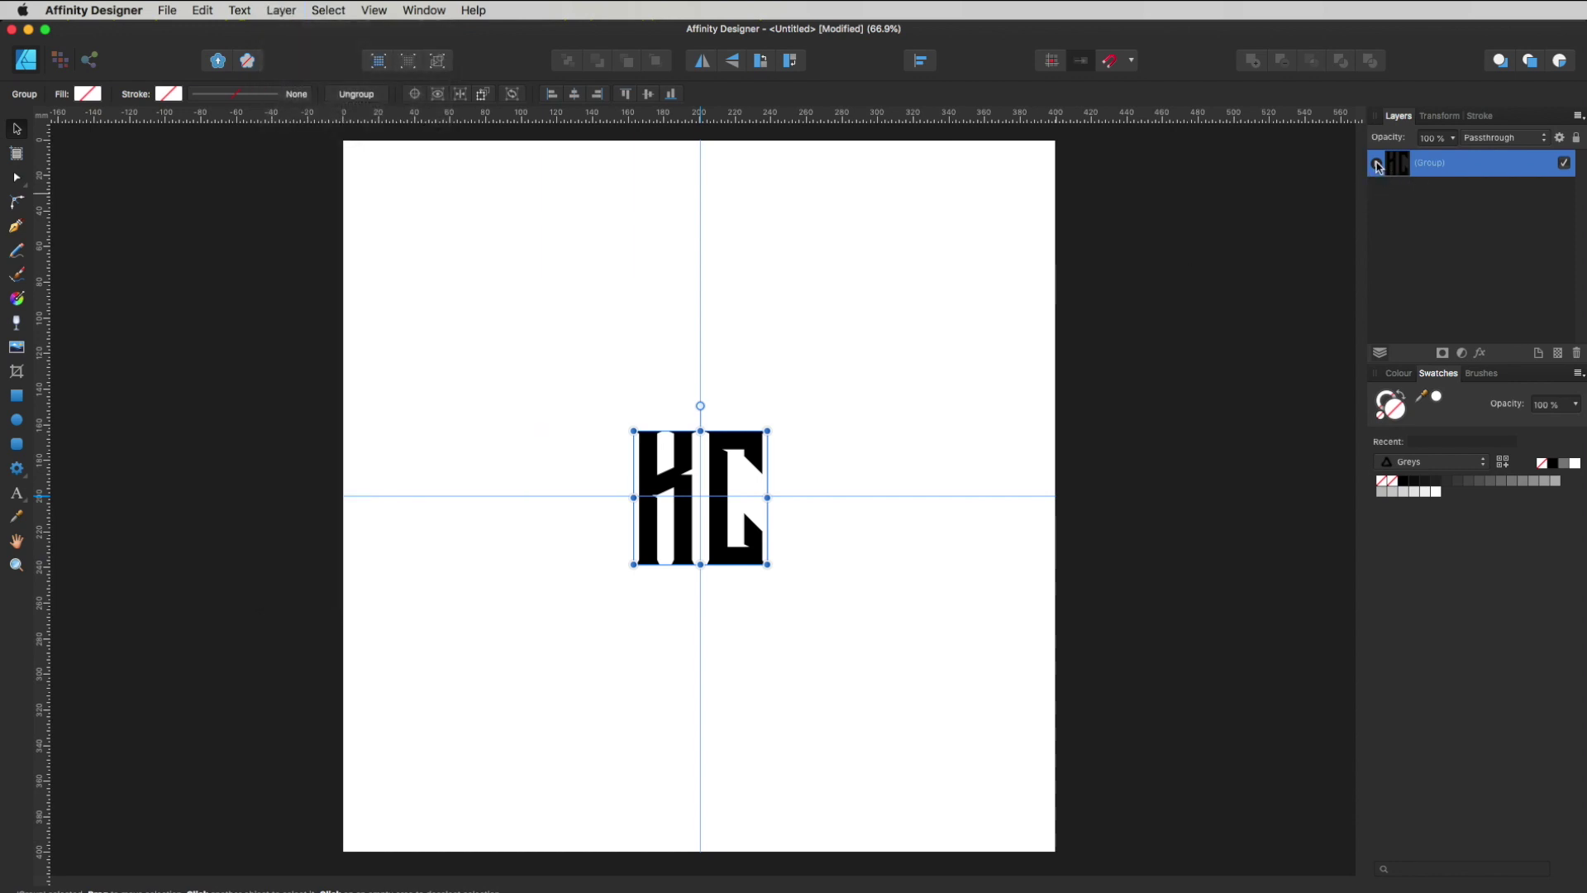
left_click(1377, 164)
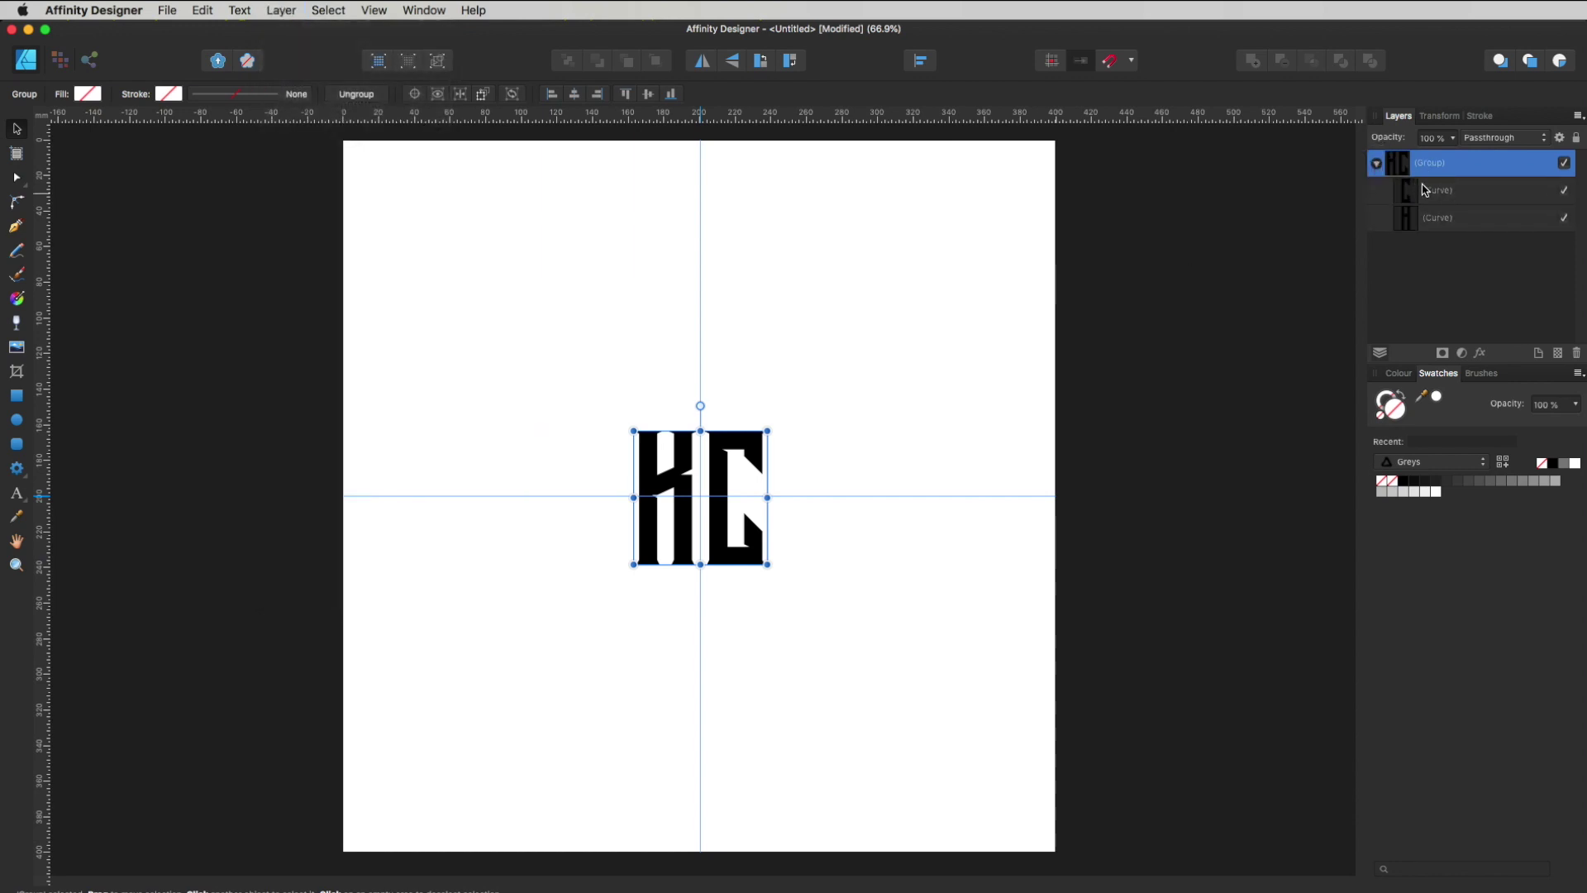
left_click(1455, 191)
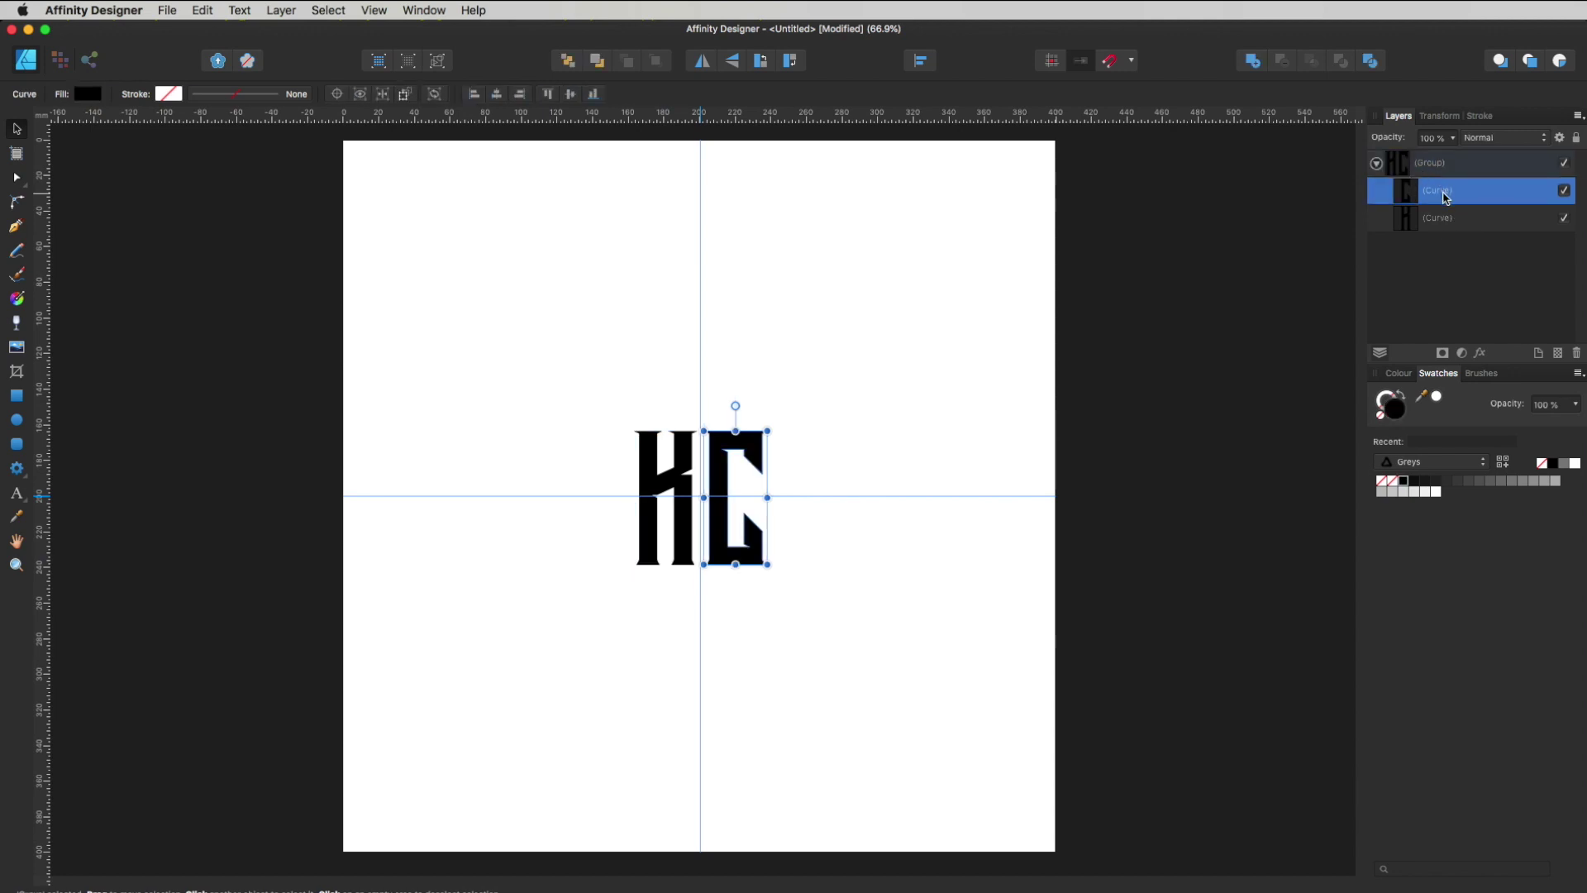
mouse_move(1446, 198)
left_mouse_down()
mouse_move(1378, 185)
mouse_move(1415, 216)
mouse_move(1437, 198)
mouse_move(1438, 218)
mouse_move(1422, 191)
mouse_move(1377, 188)
mouse_move(1431, 192)
left_mouse_up()
left_click(1436, 192)
left_click(1436, 170)
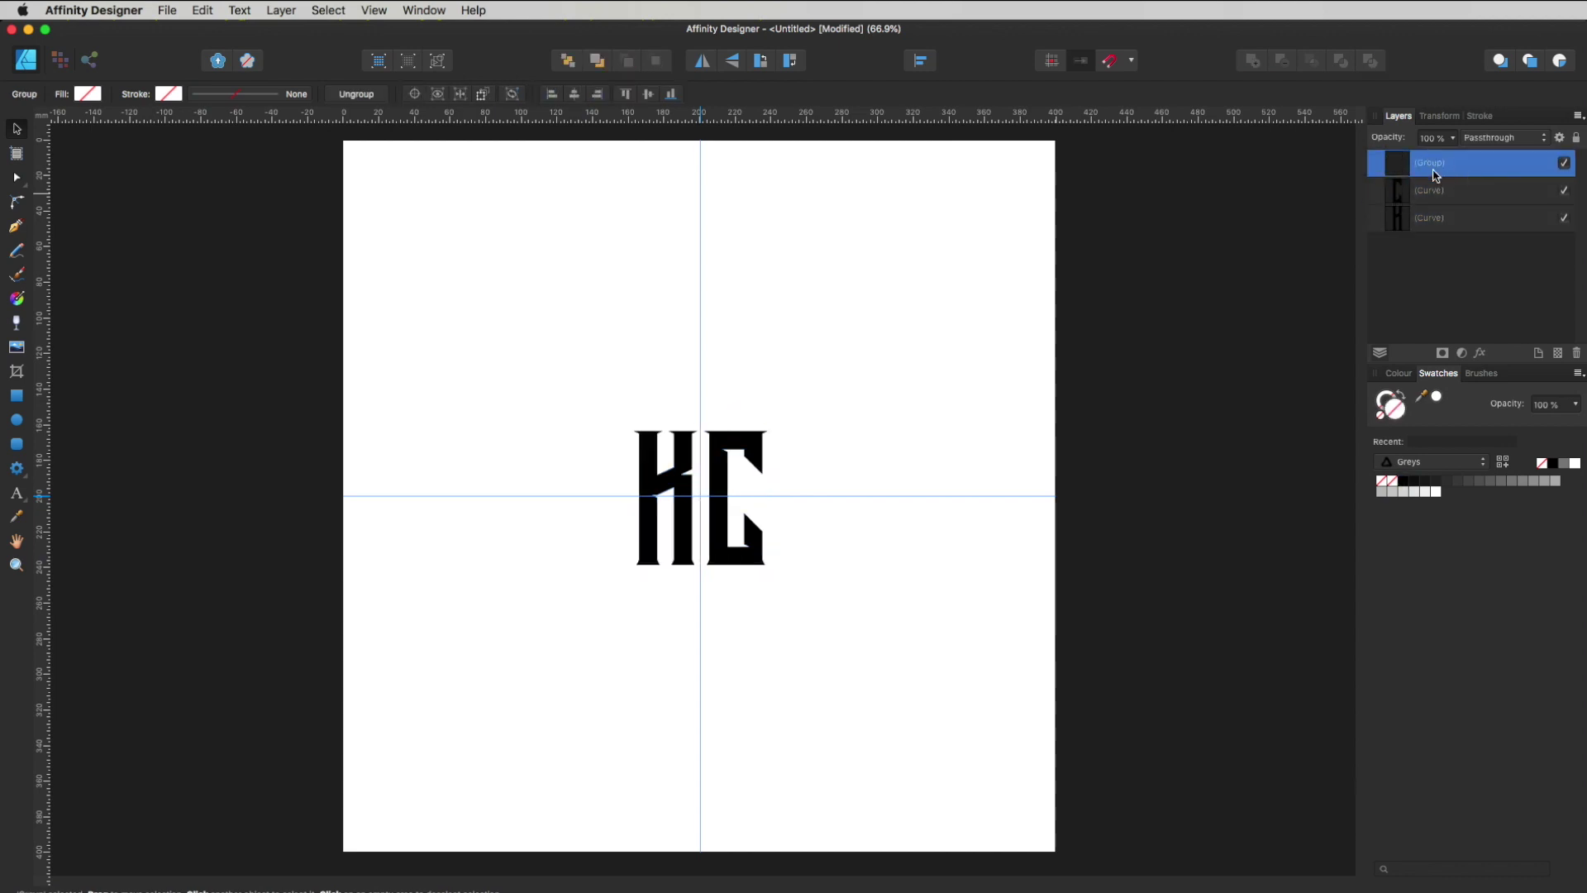
left_click(1576, 353)
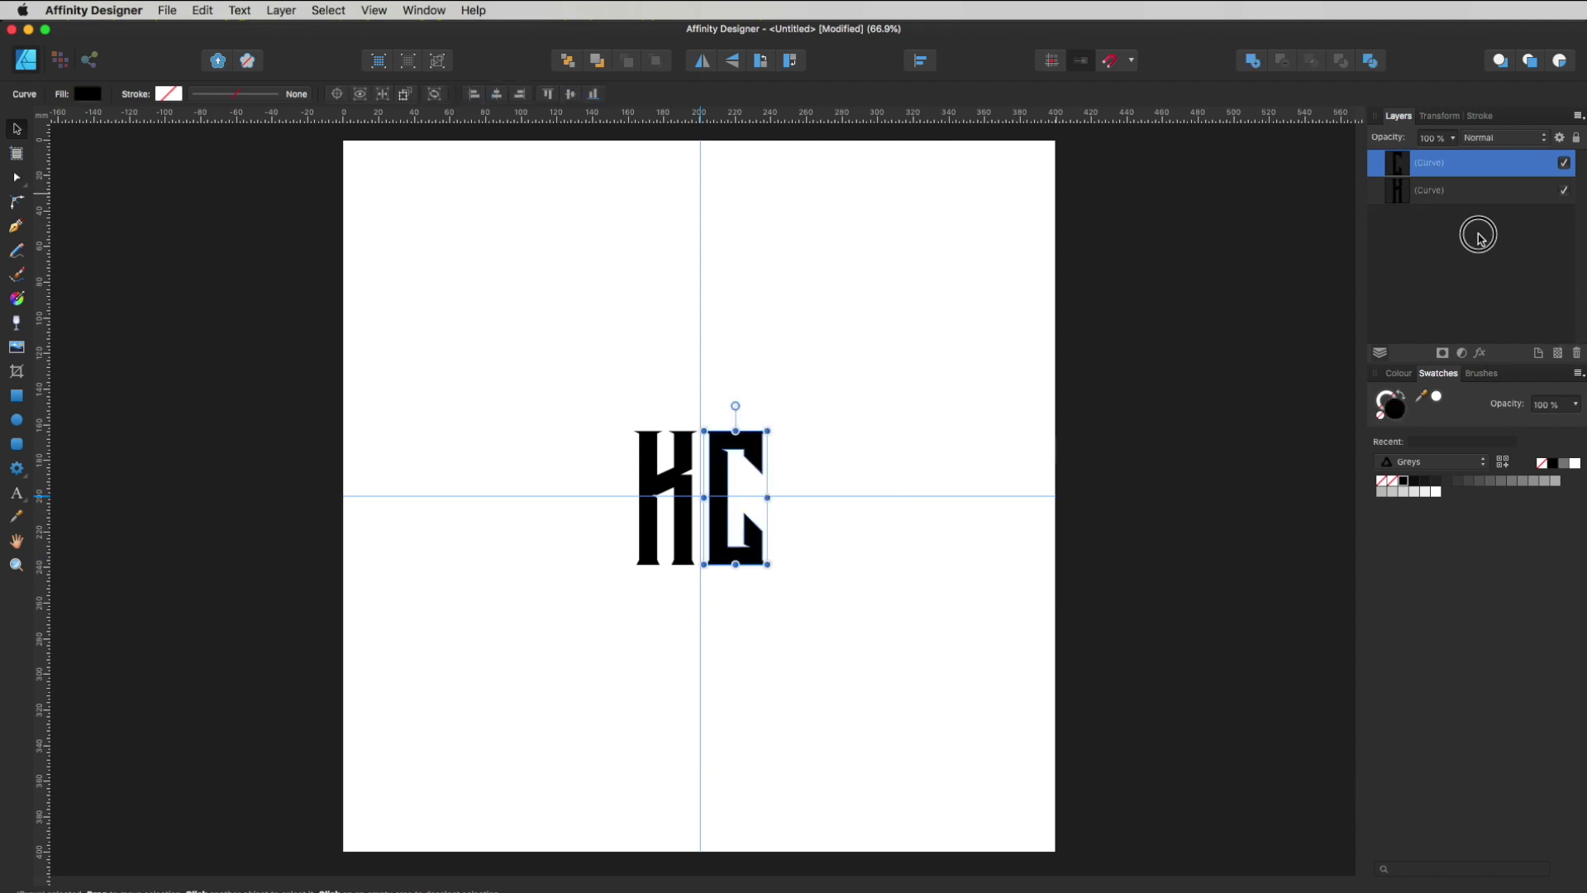
left_click(1433, 169)
left_click(1434, 170)
left_click(1440, 191)
Push the C far right, centre the K on the vertical guide, and zoom to 133%.
left_click(741, 511)
left_click(729, 485)
key("shift+Right")
key("shift+Right")
key("shift+Right")
key("shift+Right")
key("shift+Right")
left_click(688, 484)
left_click_drag(688, 484, 723, 484)
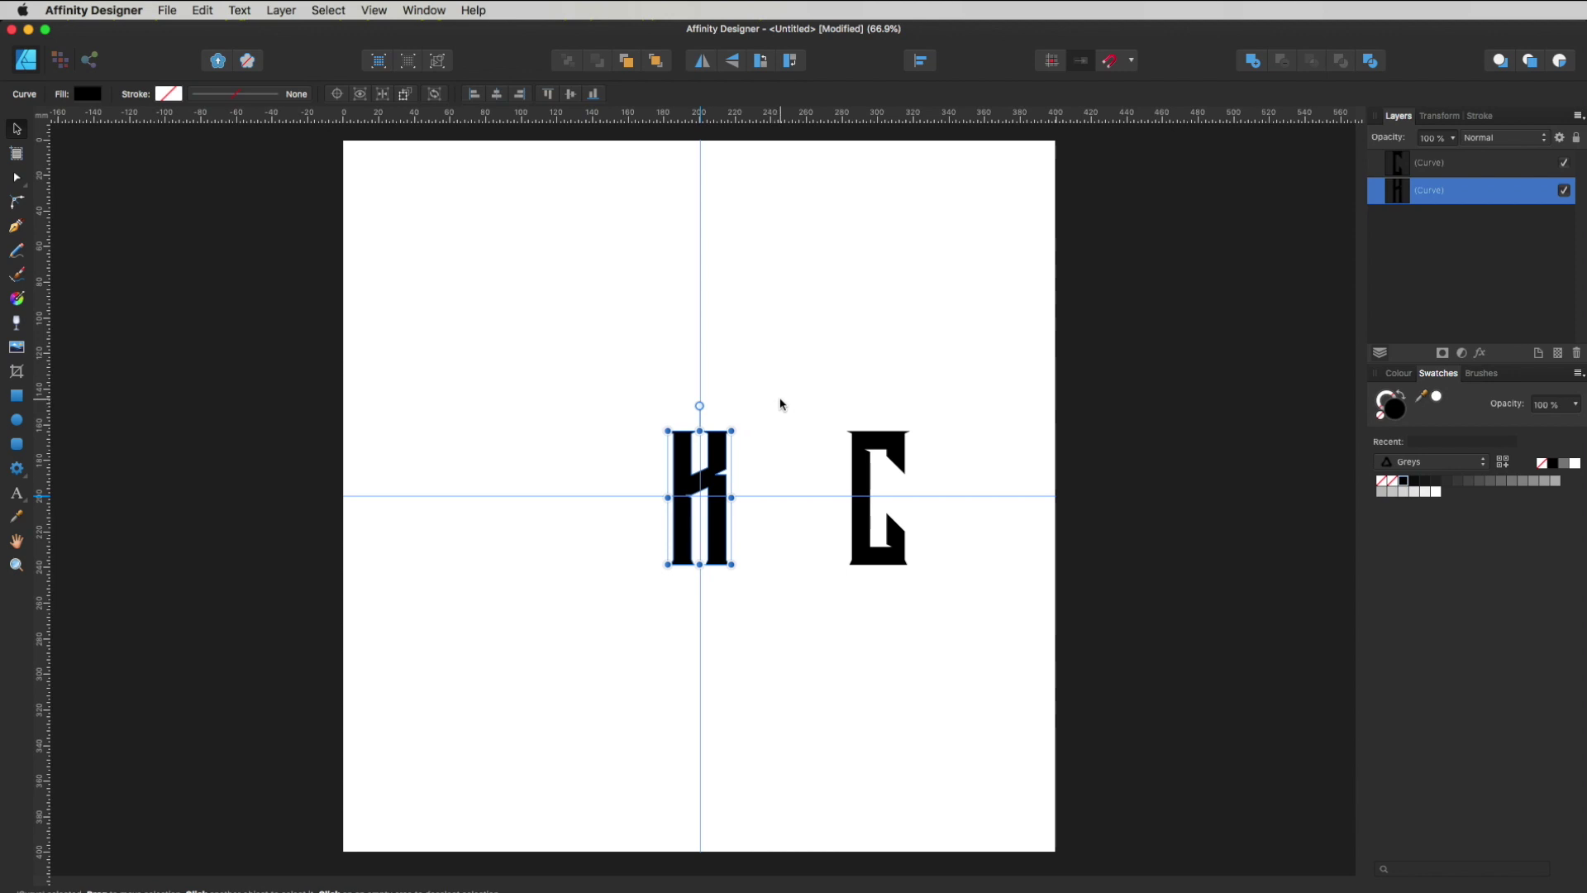
key("space")
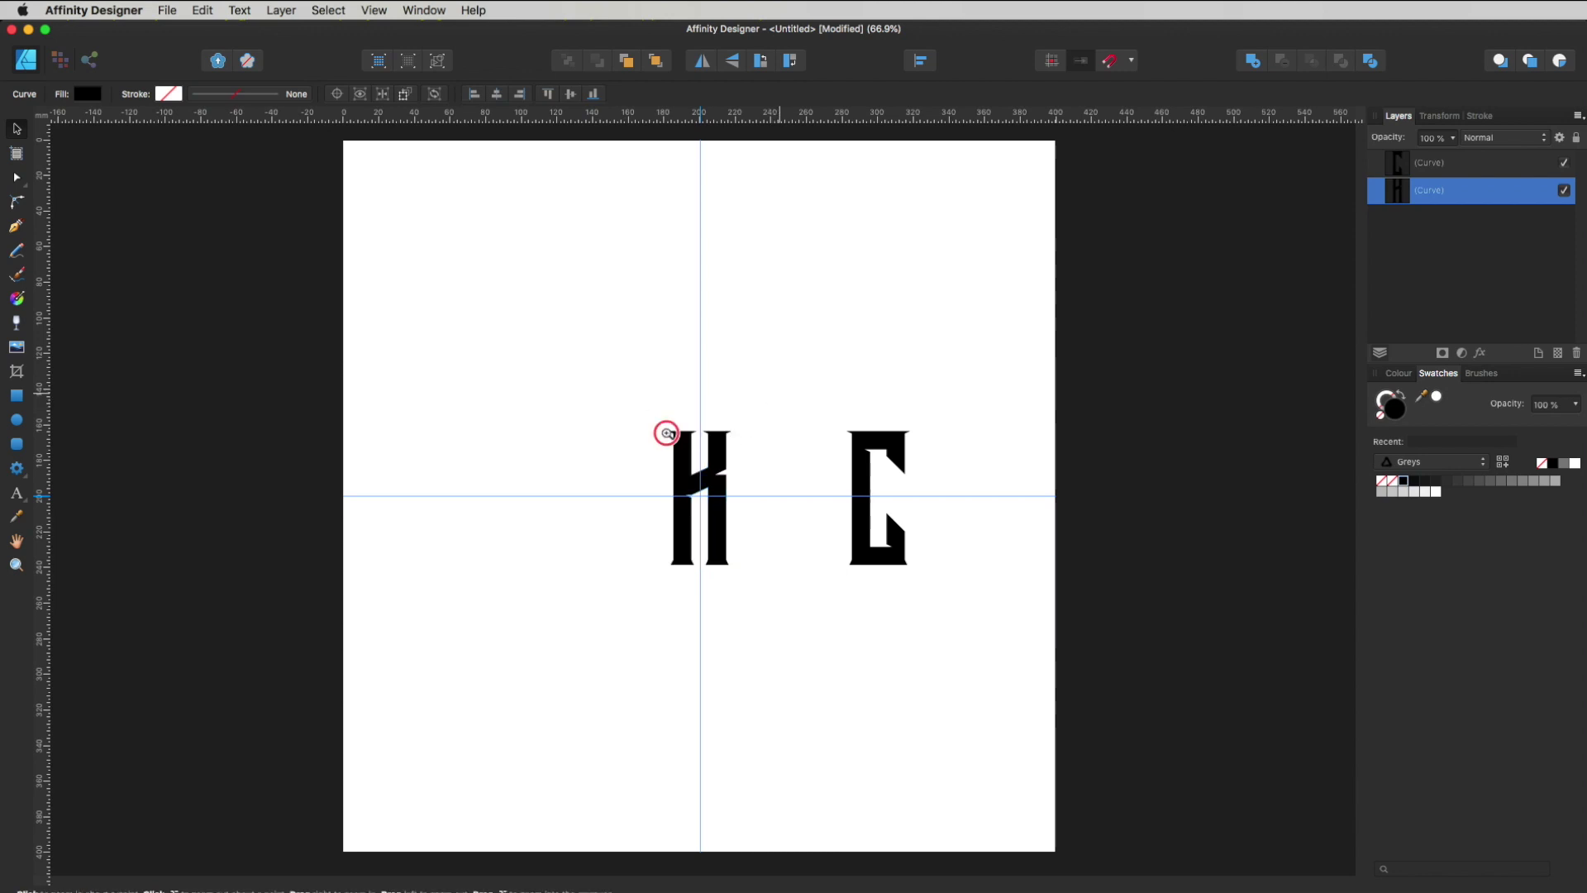
left_click_drag(666, 432, 812, 500)
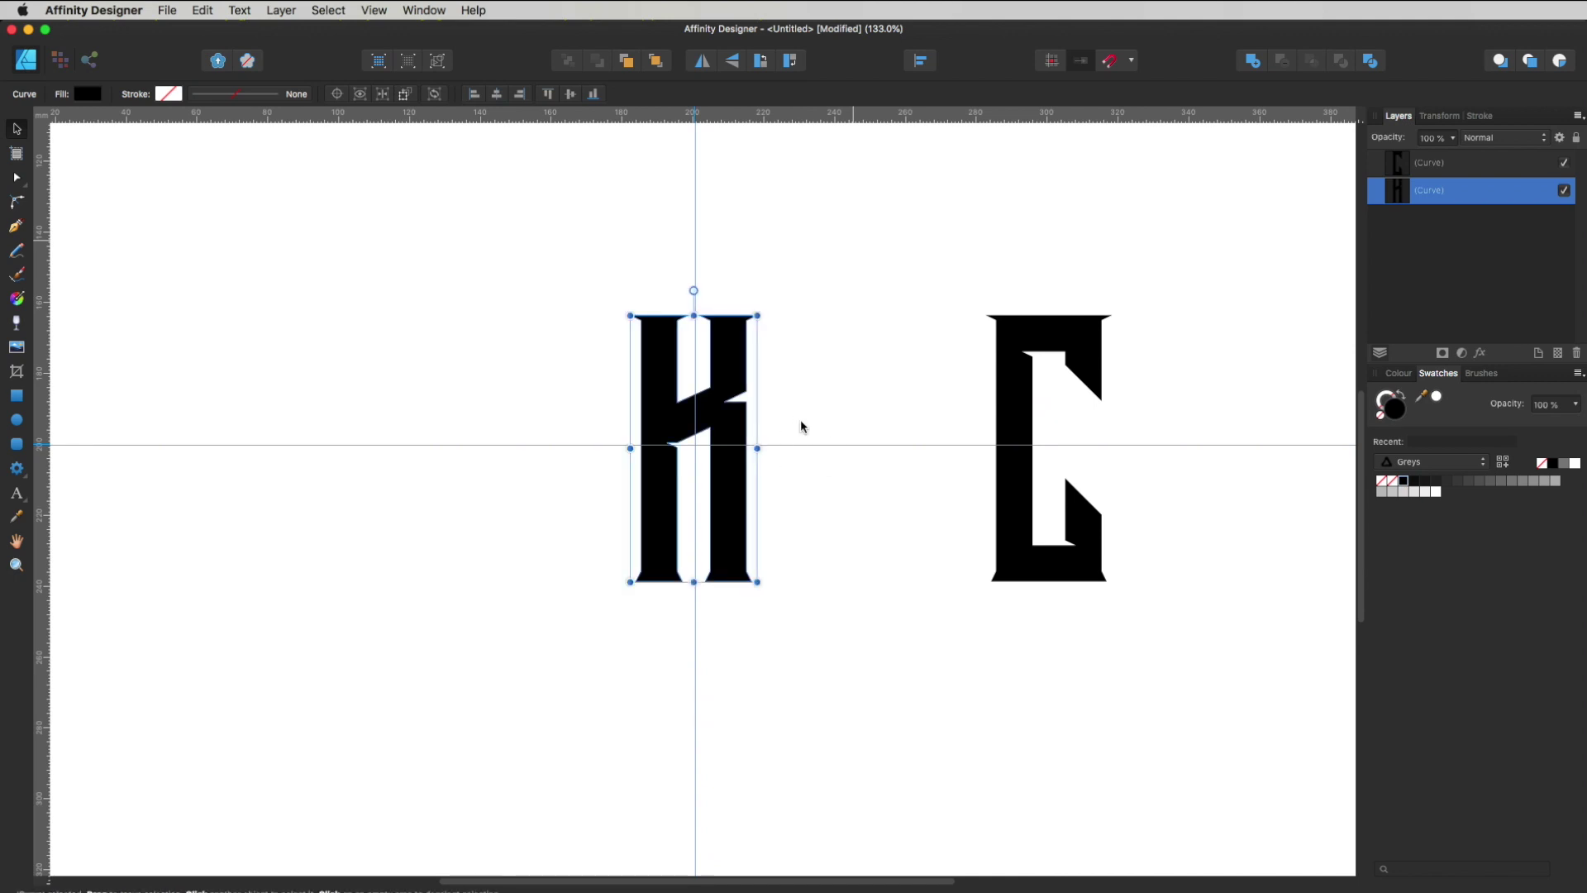
Frame both letters and select the right-stem nodes with the Node tool.
key("space")
mouse_move(810, 413)
left_mouse_down()
mouse_move(641, 358)
mouse_move(741, 361)
mouse_move(865, 425)
mouse_move(811, 433)
left_mouse_up()
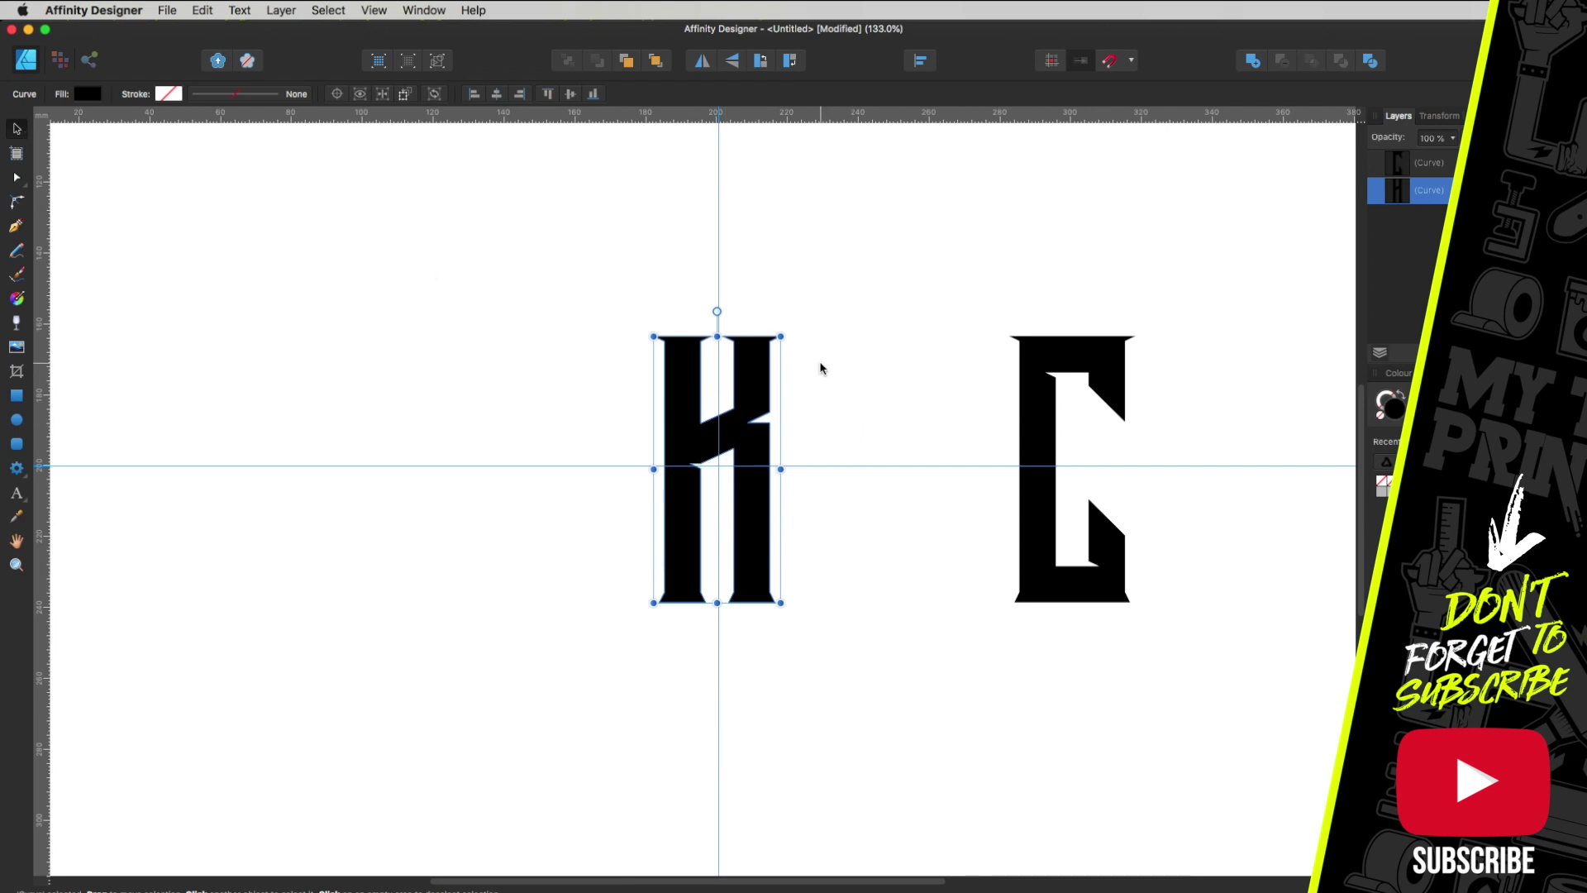
key("a")
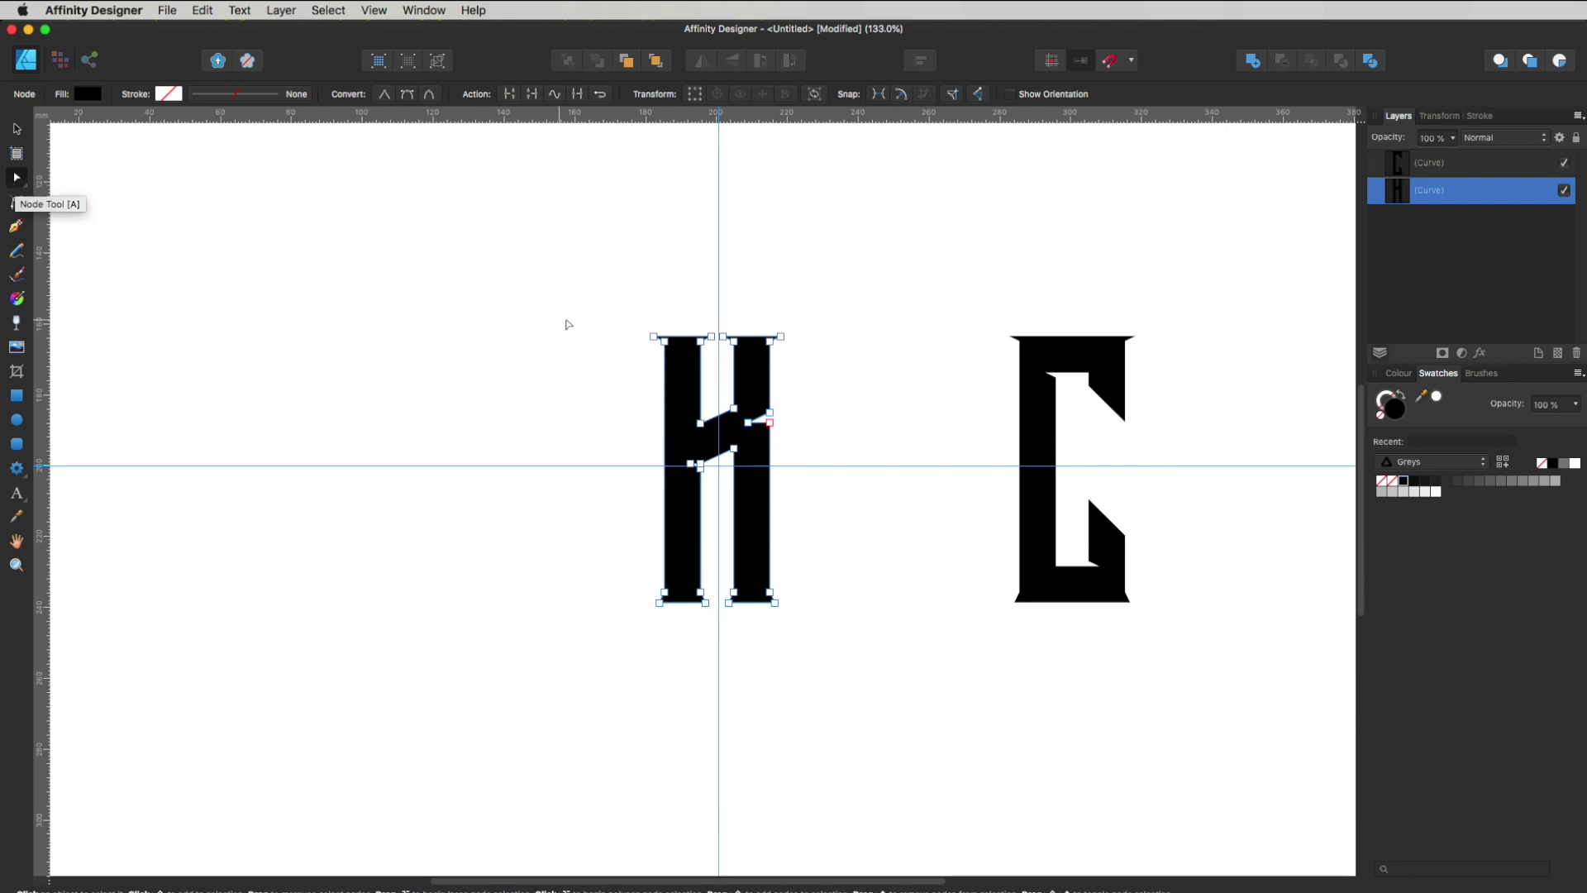
left_click_drag(837, 297, 818, 611)
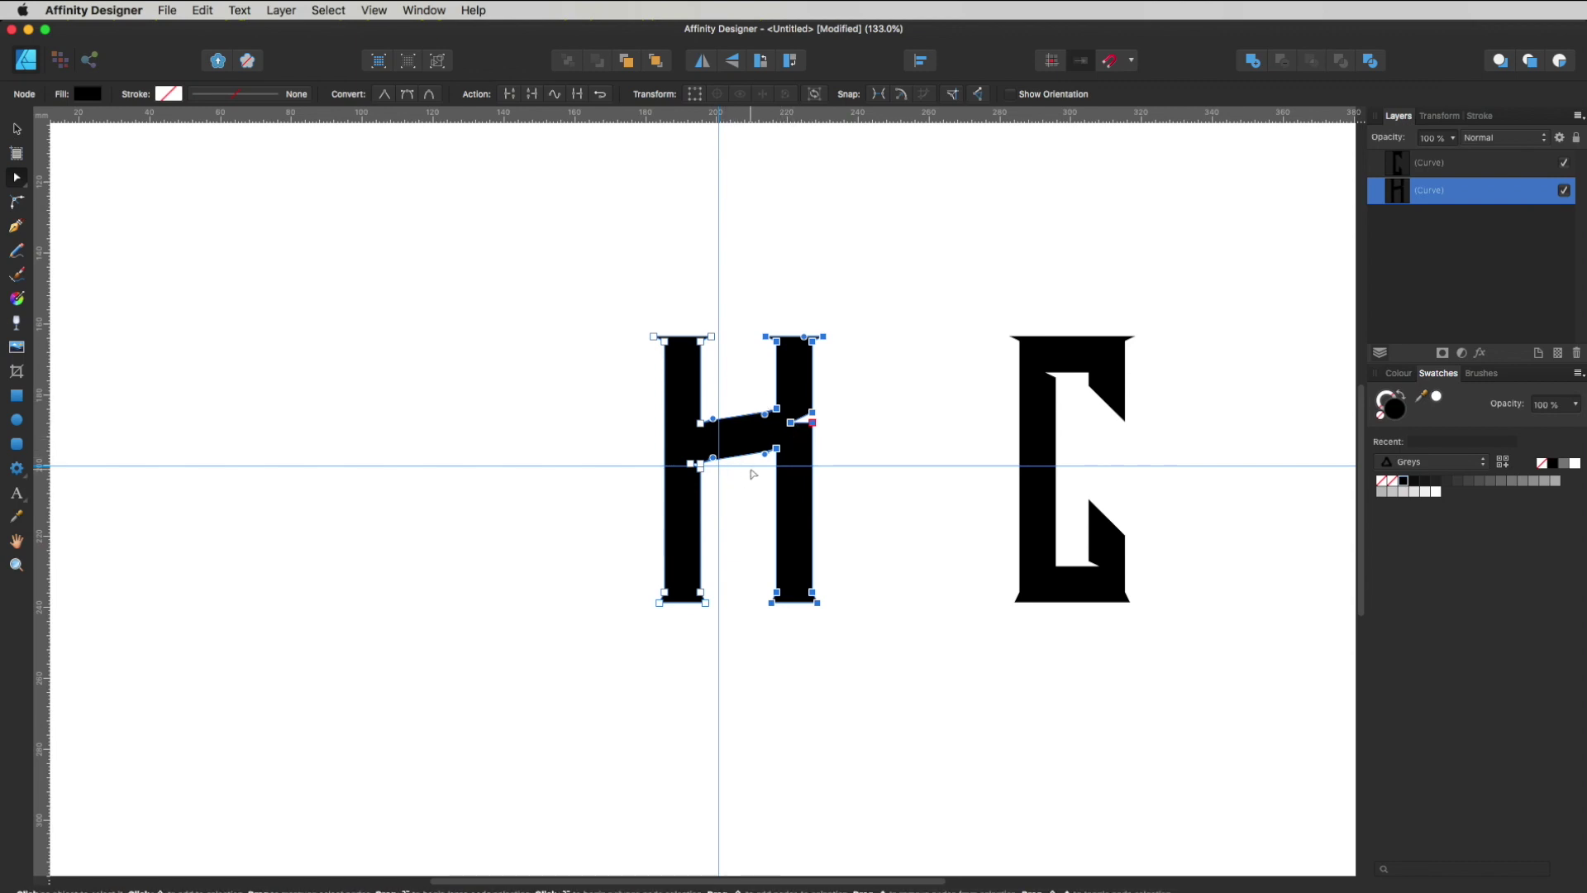
left_click(733, 496)
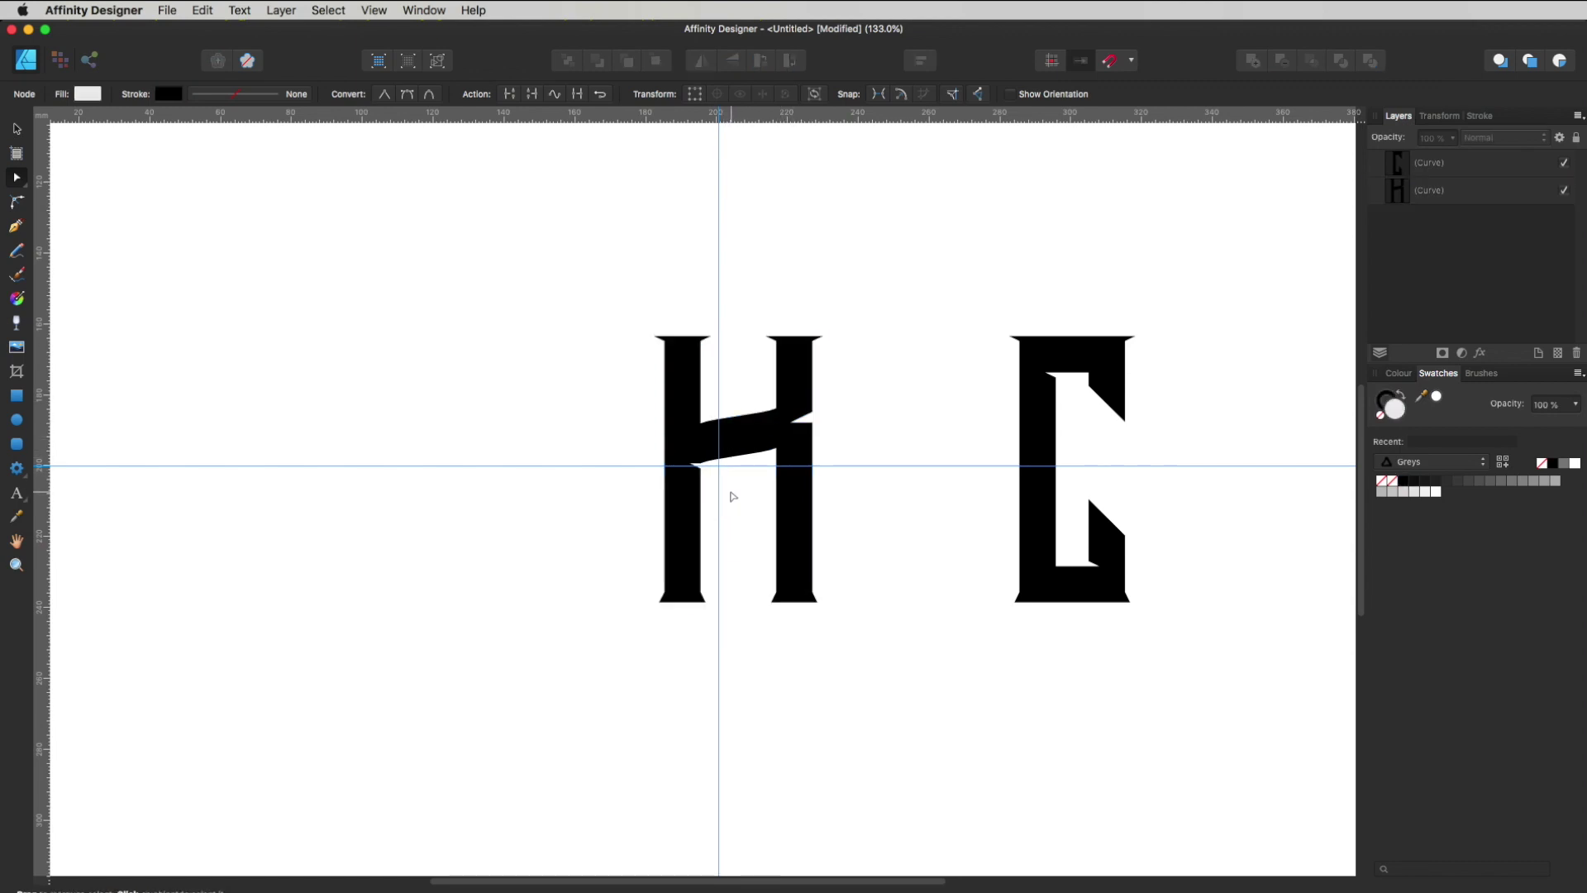
Move the crossbar's left end nodes down so the bar slants from lower left to upper right.
key("v")
left_click(737, 447)
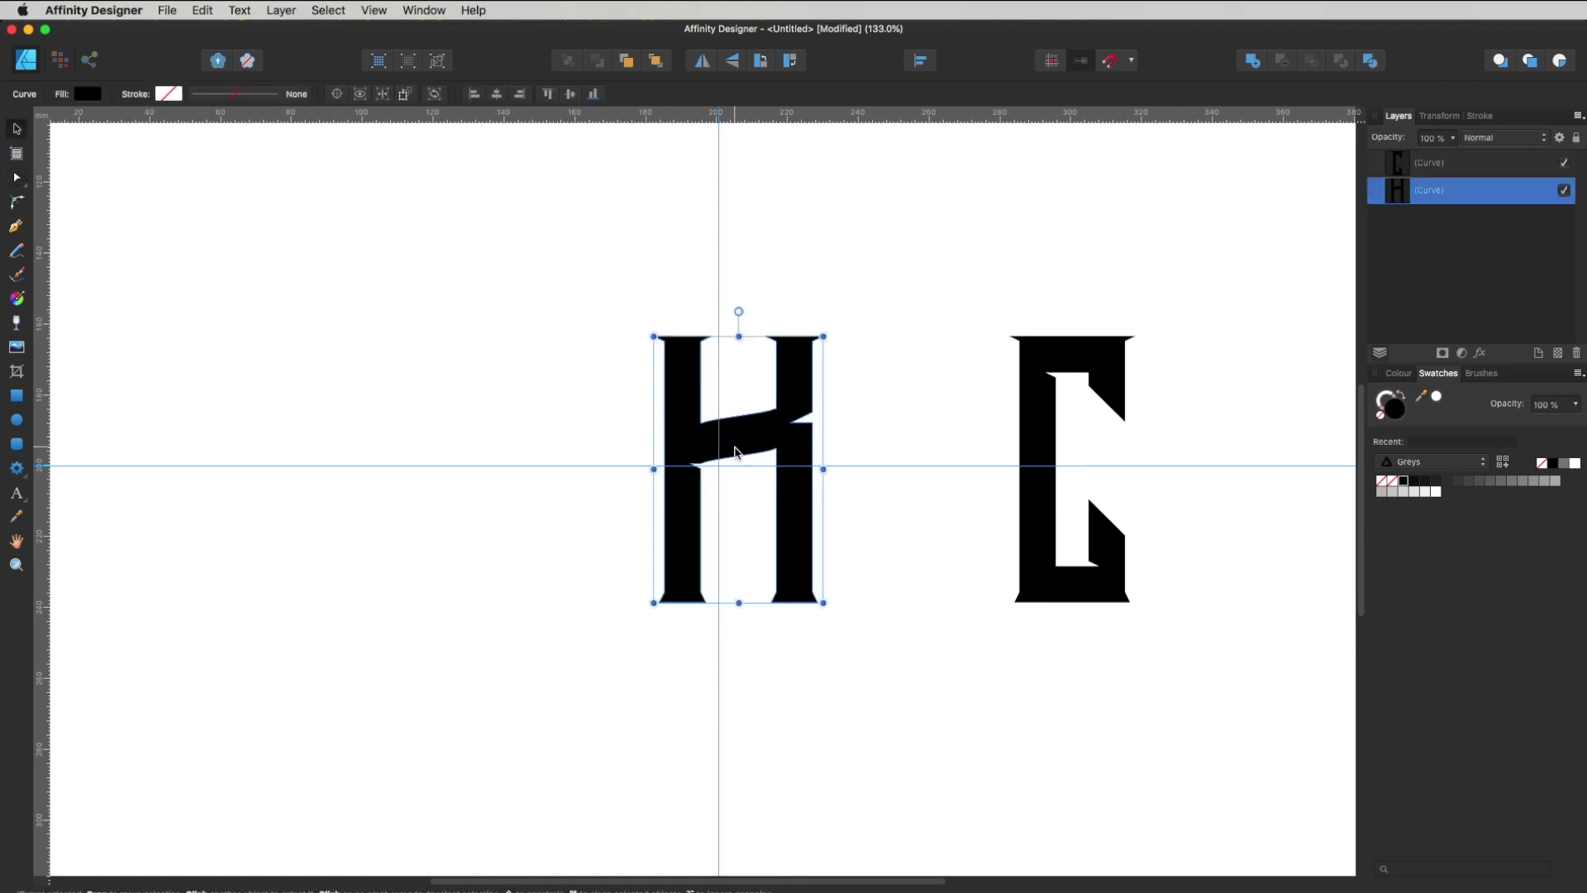
key("a")
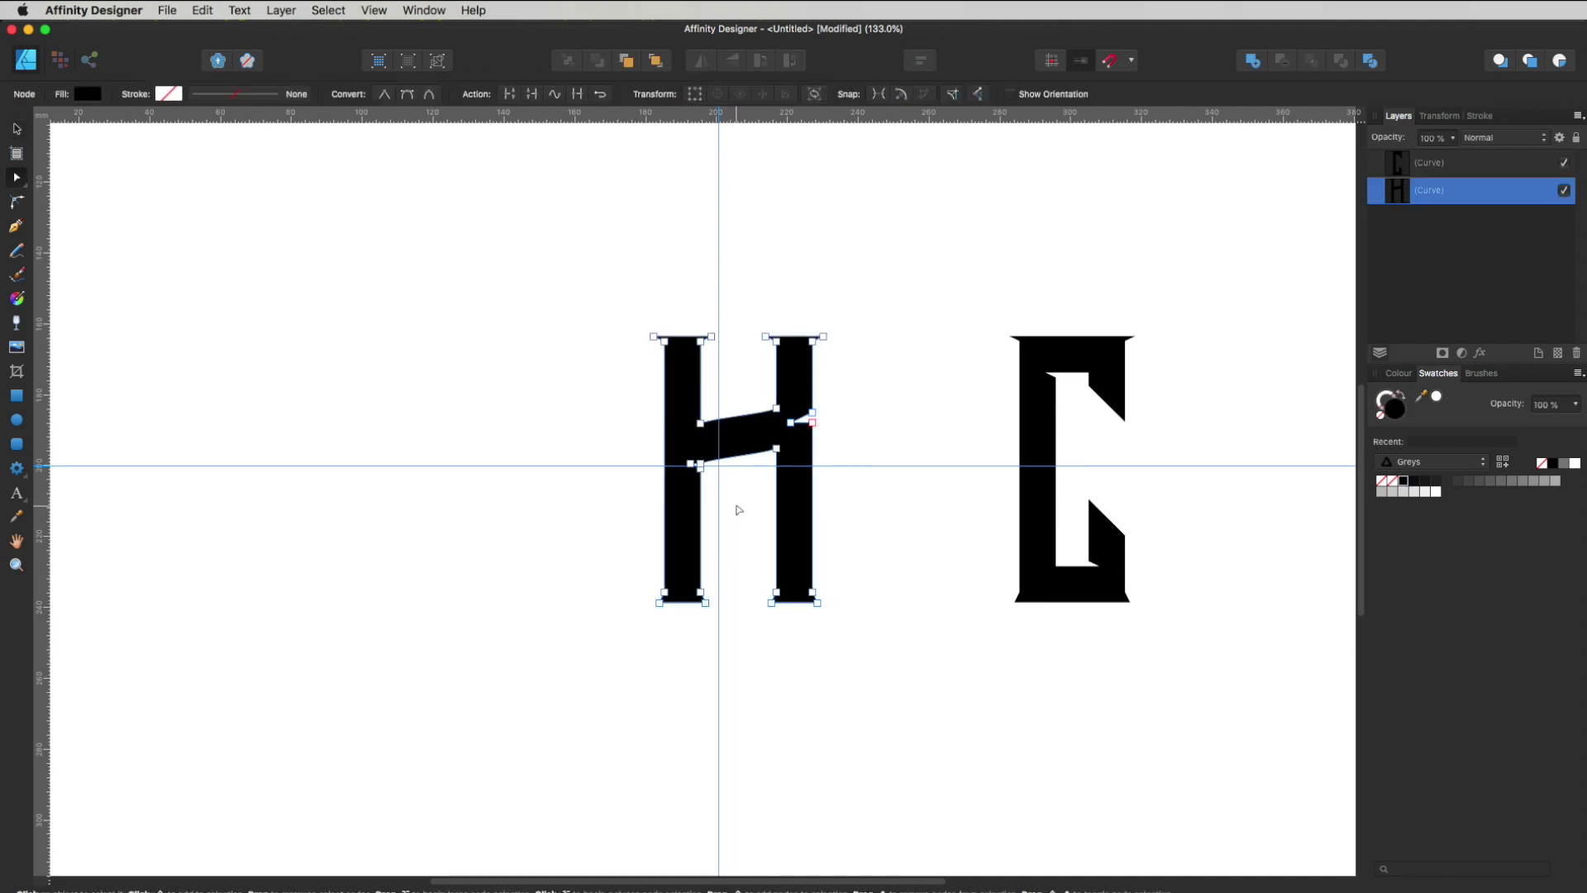
left_click_drag(737, 506, 706, 468)
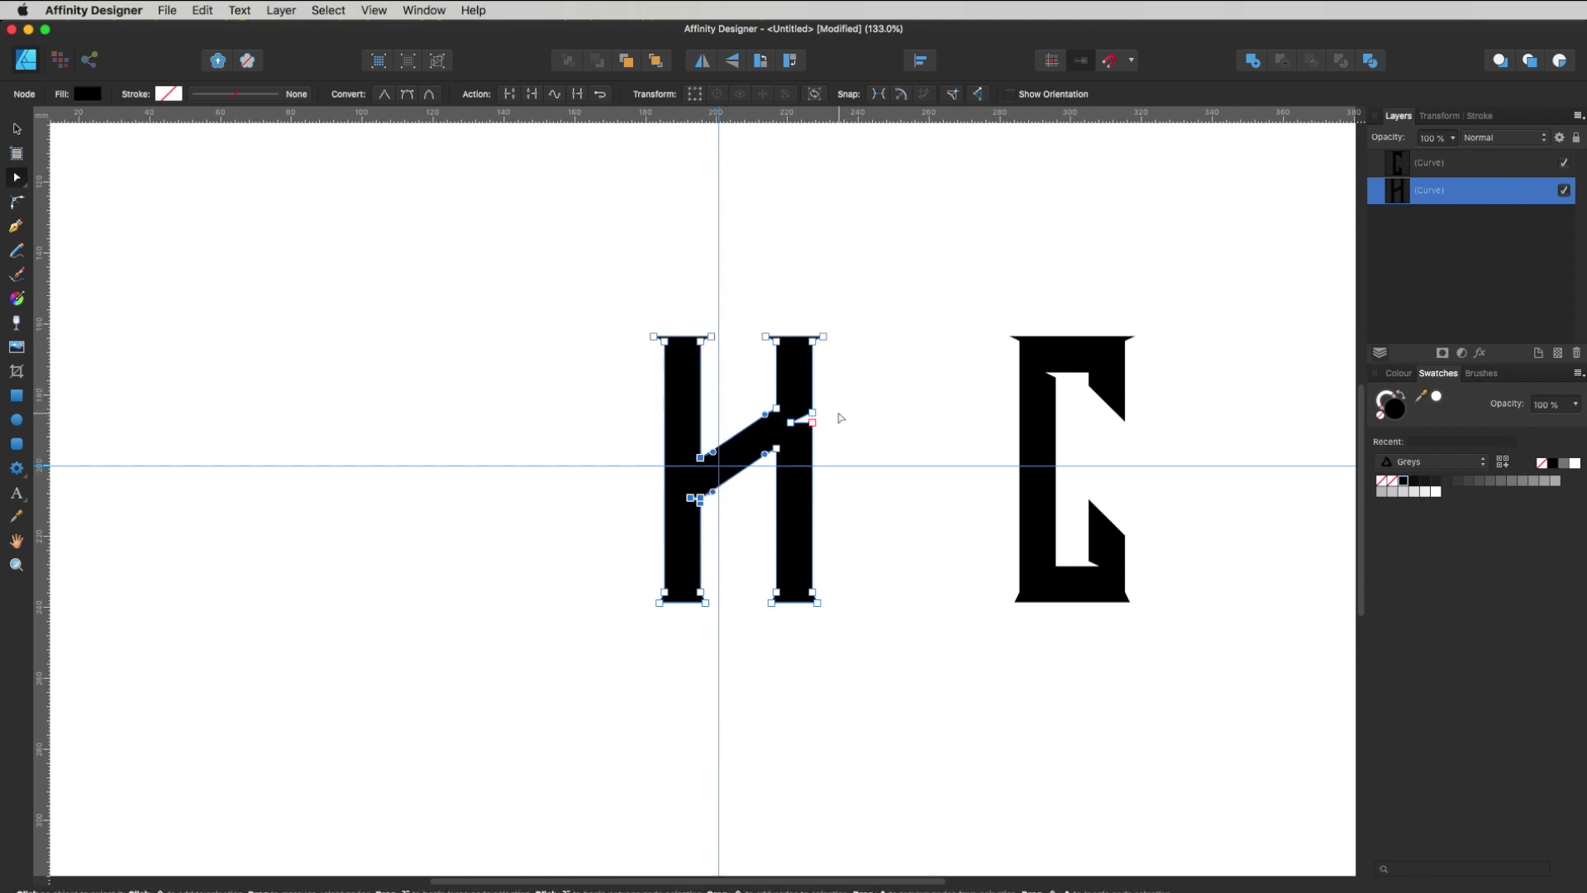
left_click(823, 436)
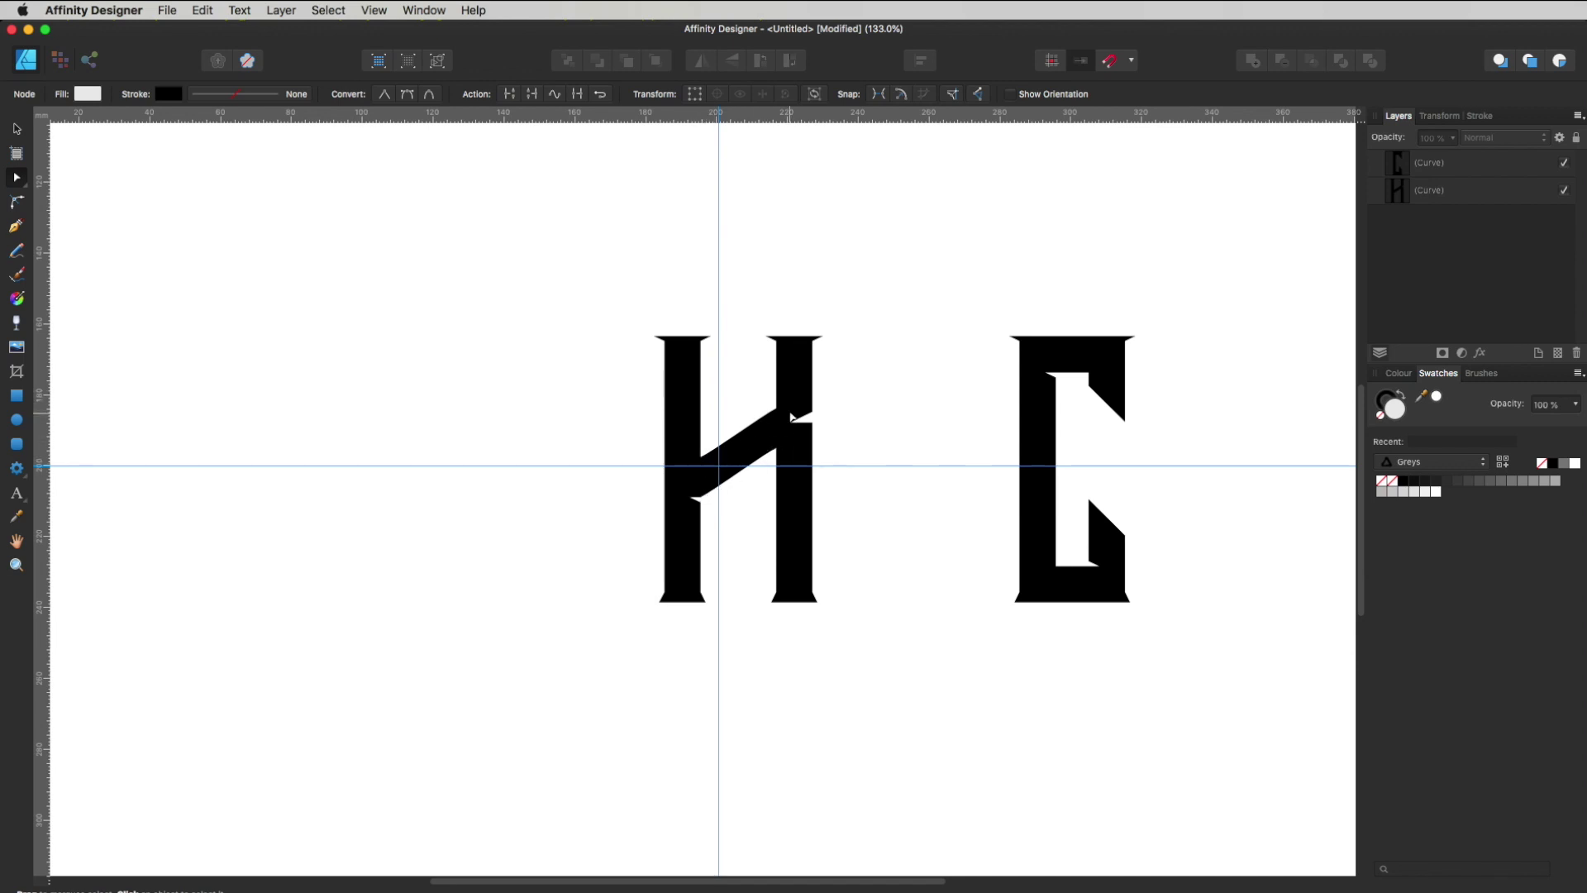
key("v")
left_click(794, 447)
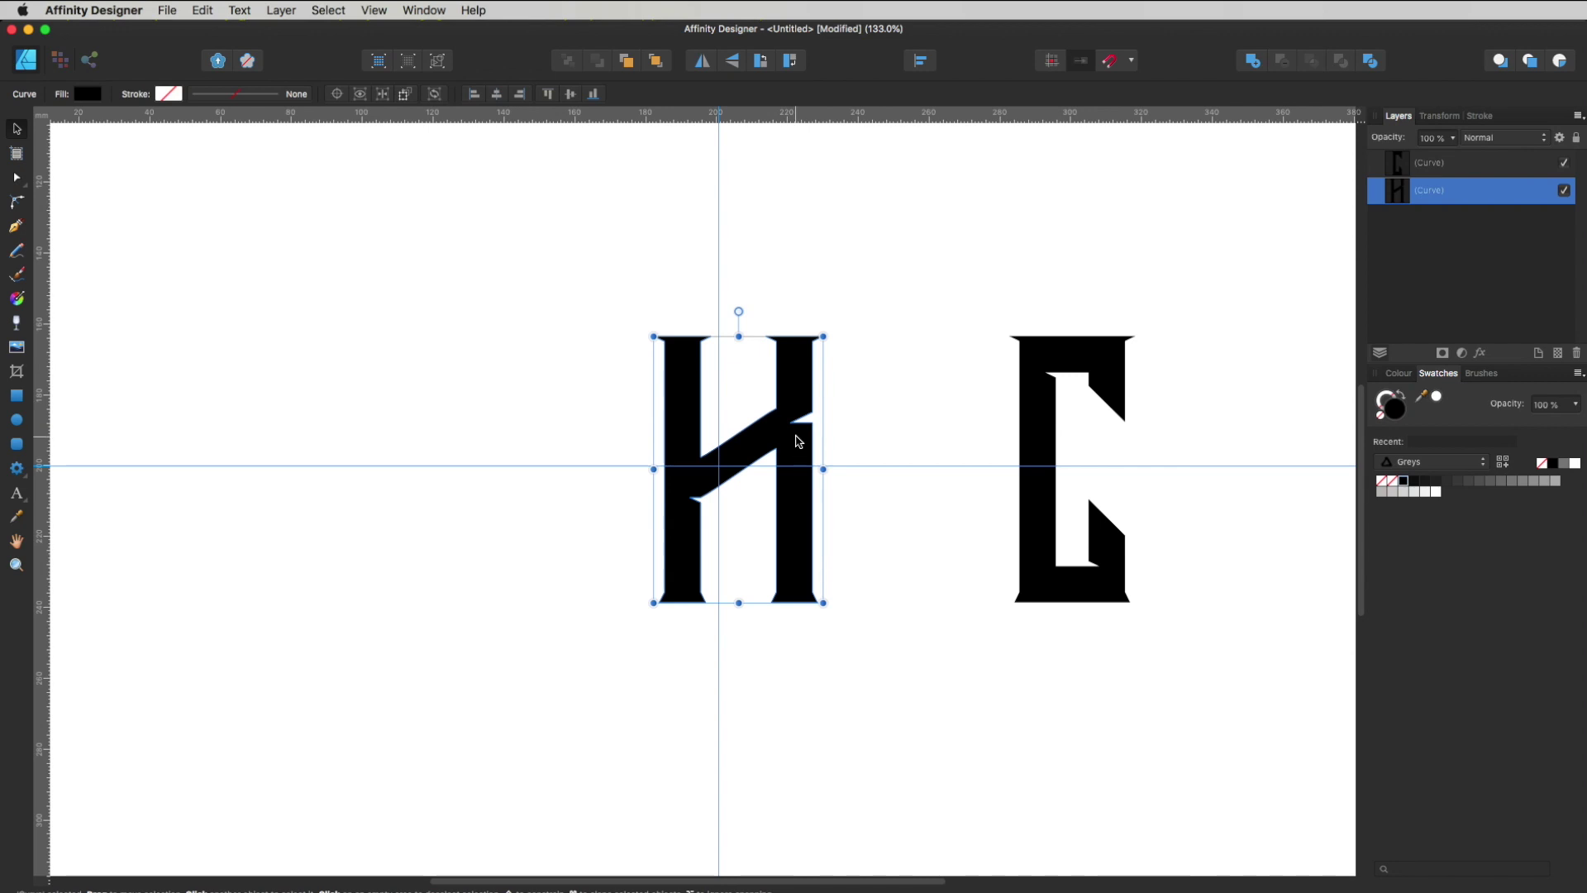
Shift the K slightly left and bring the C up close beside it.
left_click_drag(805, 447, 784, 448)
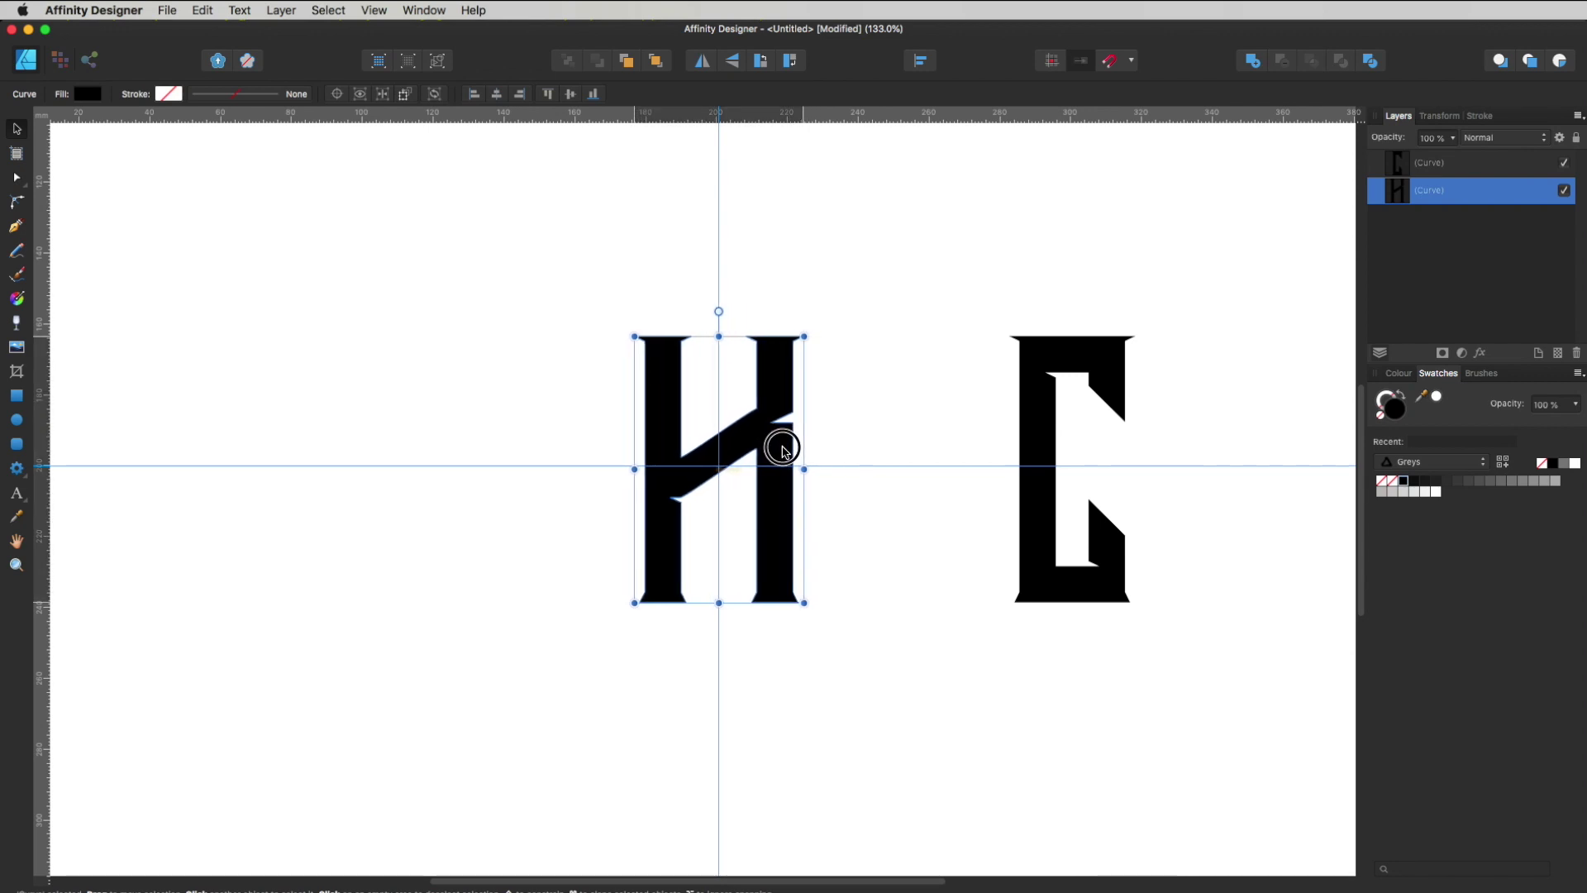
left_click(846, 499)
left_click(1043, 434)
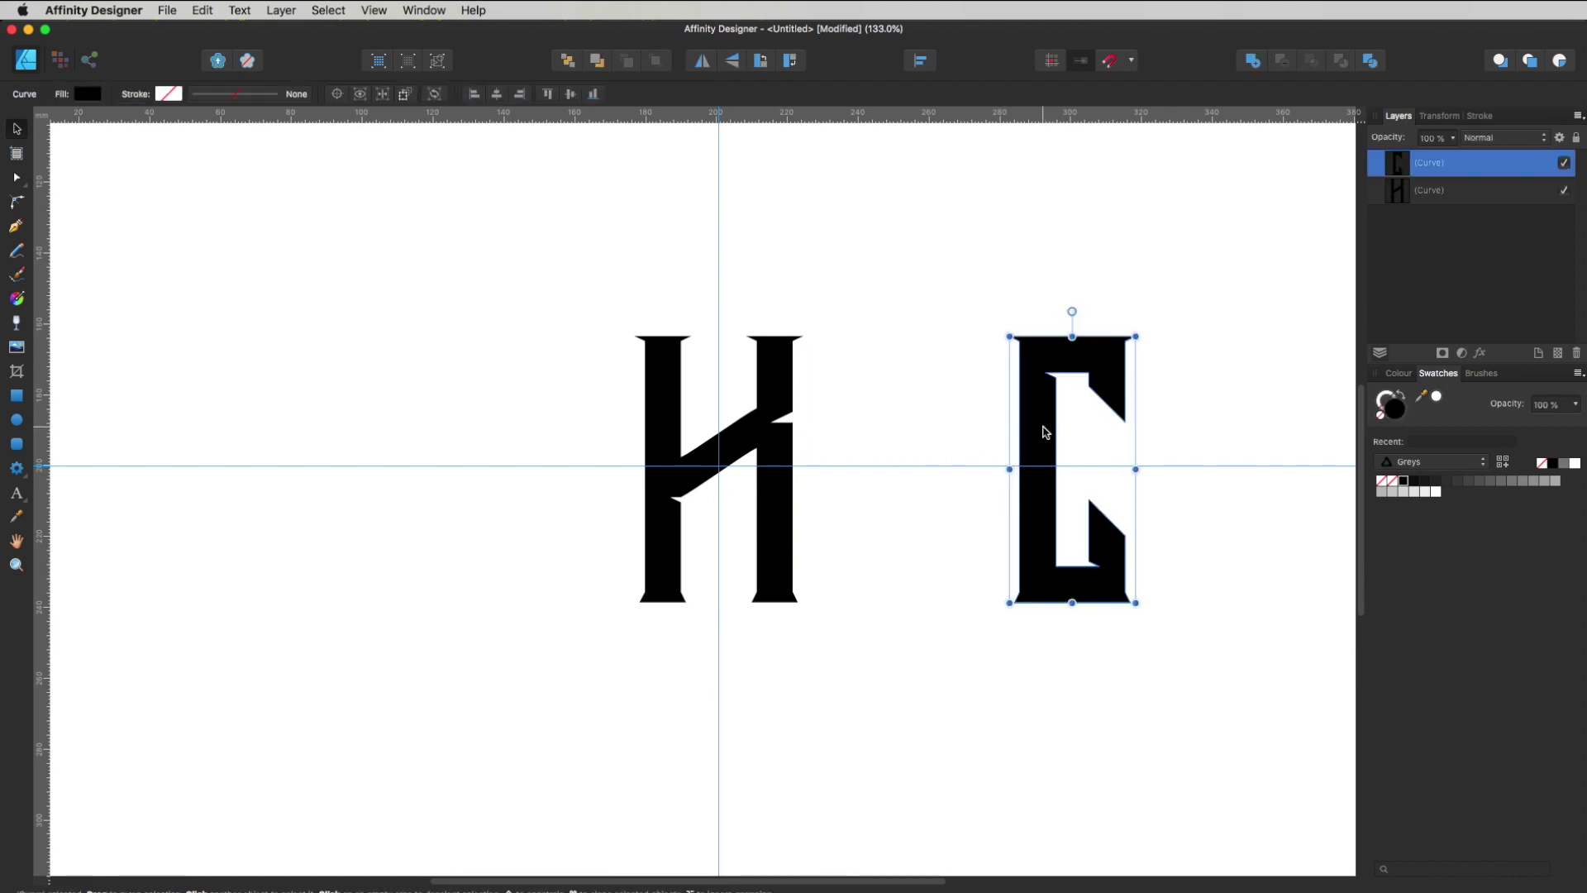
left_click_drag(1045, 431, 864, 430)
left_click_drag(859, 430, 856, 431)
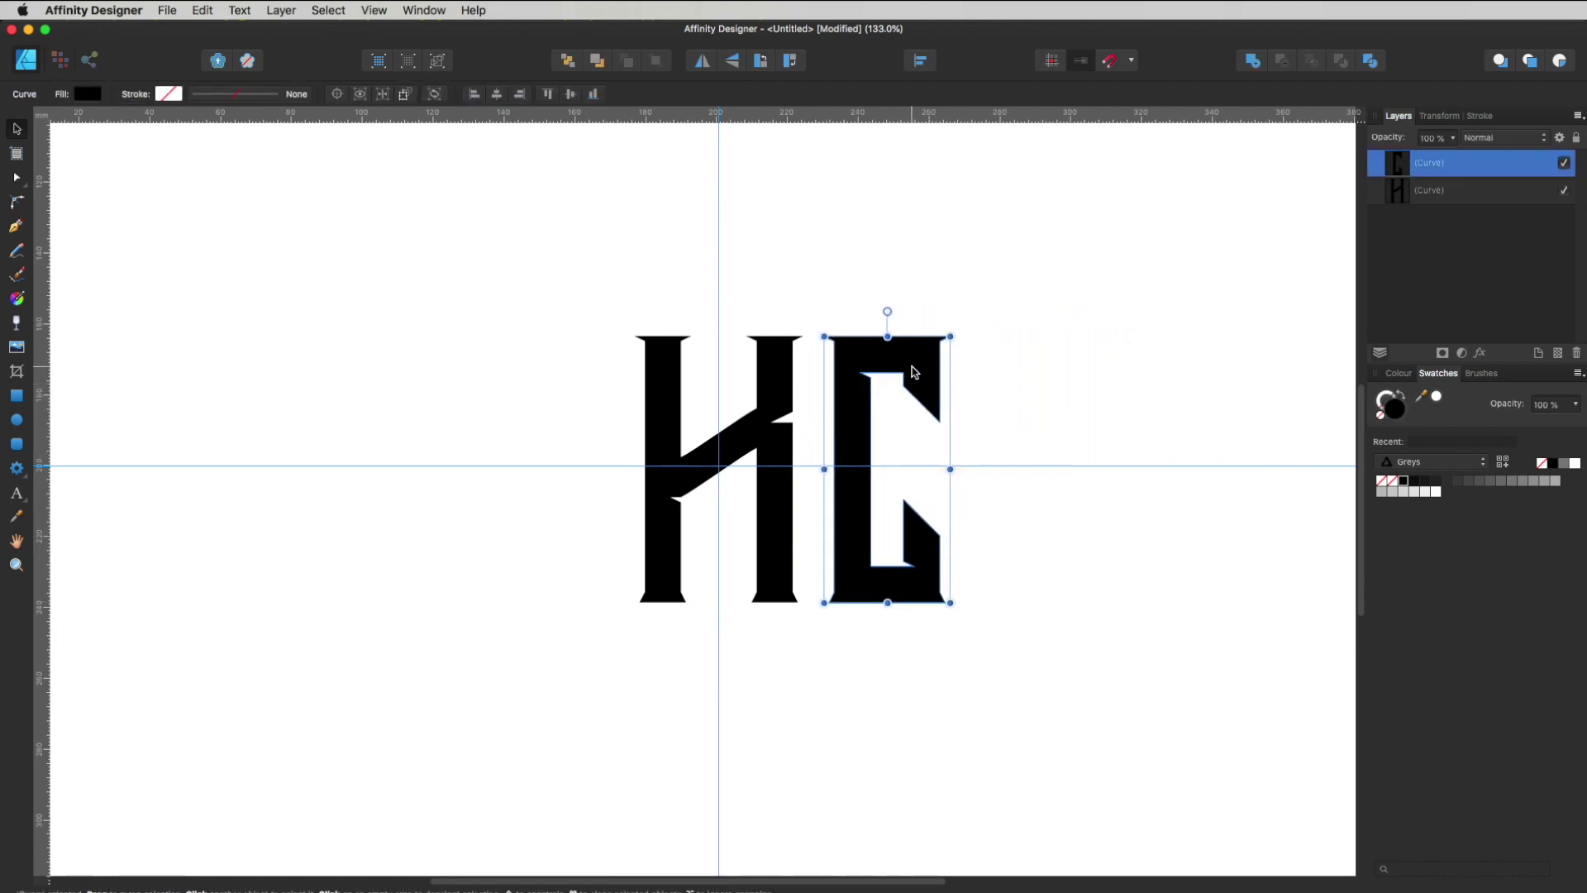
Node-edit the C: raise its upper terminal, reshape the lower terminal, and lower its top edge.
key("a")
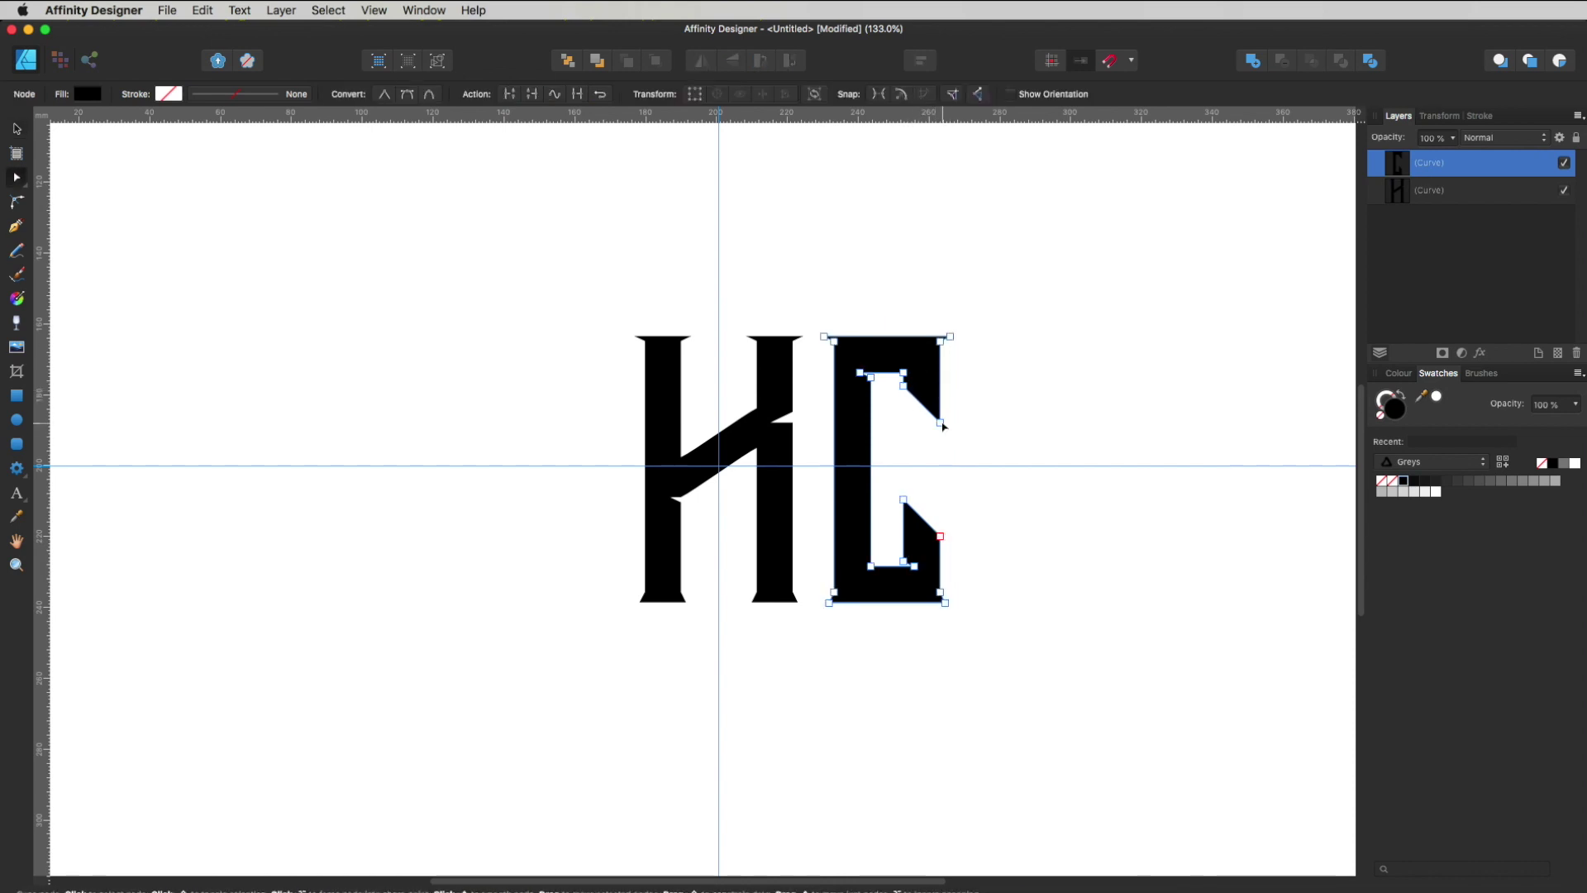
left_click_drag(941, 424, 940, 400)
left_click_drag(904, 500, 904, 525)
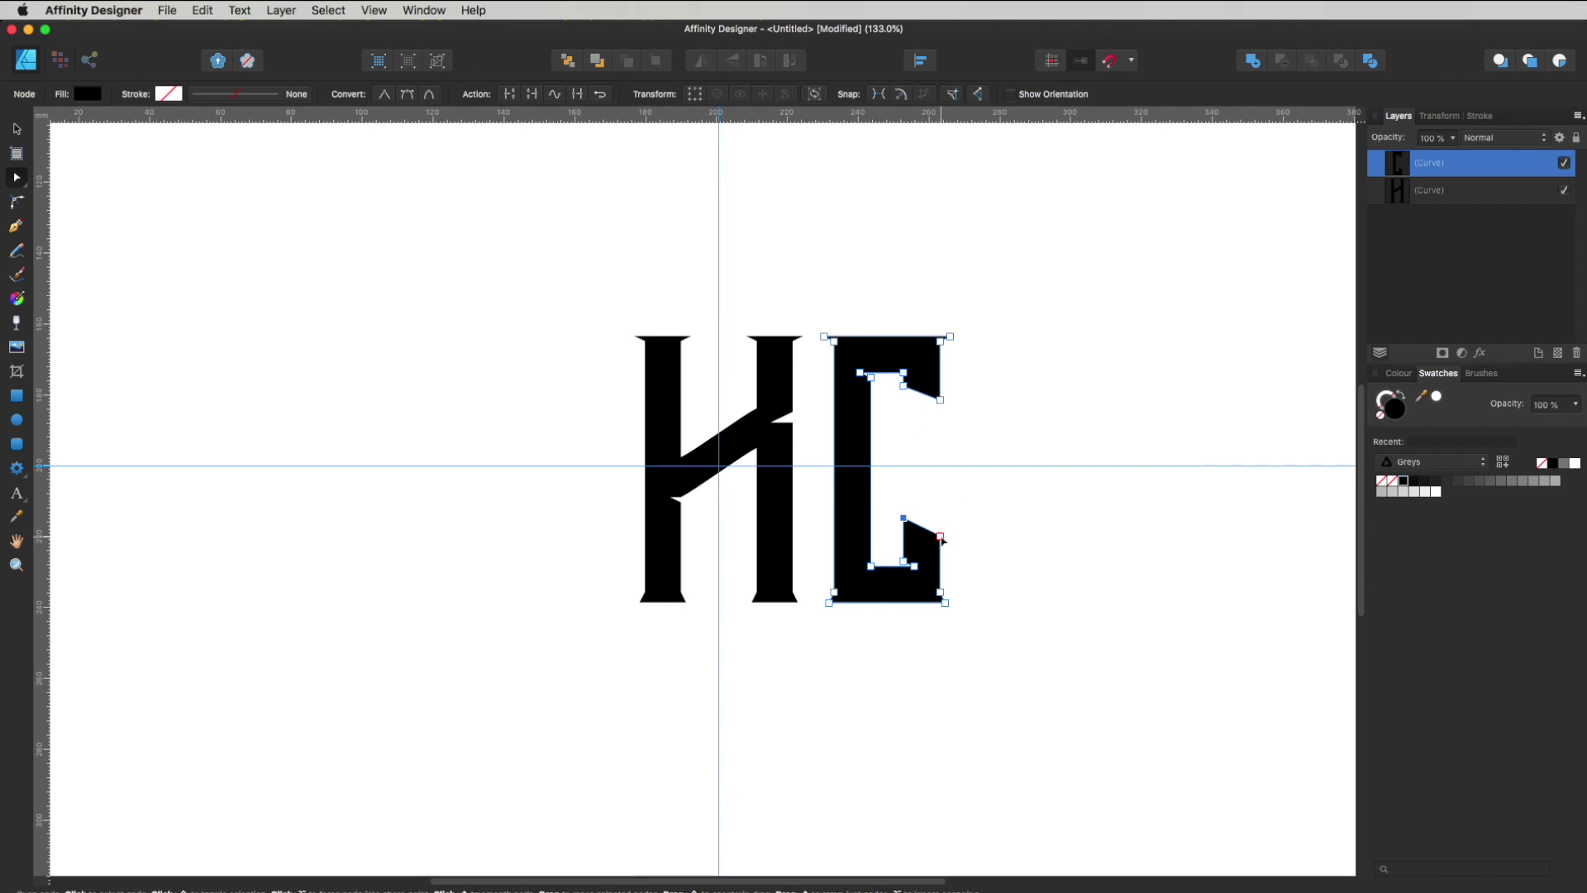
mouse_move(941, 539)
left_mouse_down()
mouse_move(885, 542)
mouse_move(941, 537)
mouse_move(941, 556)
left_mouse_up()
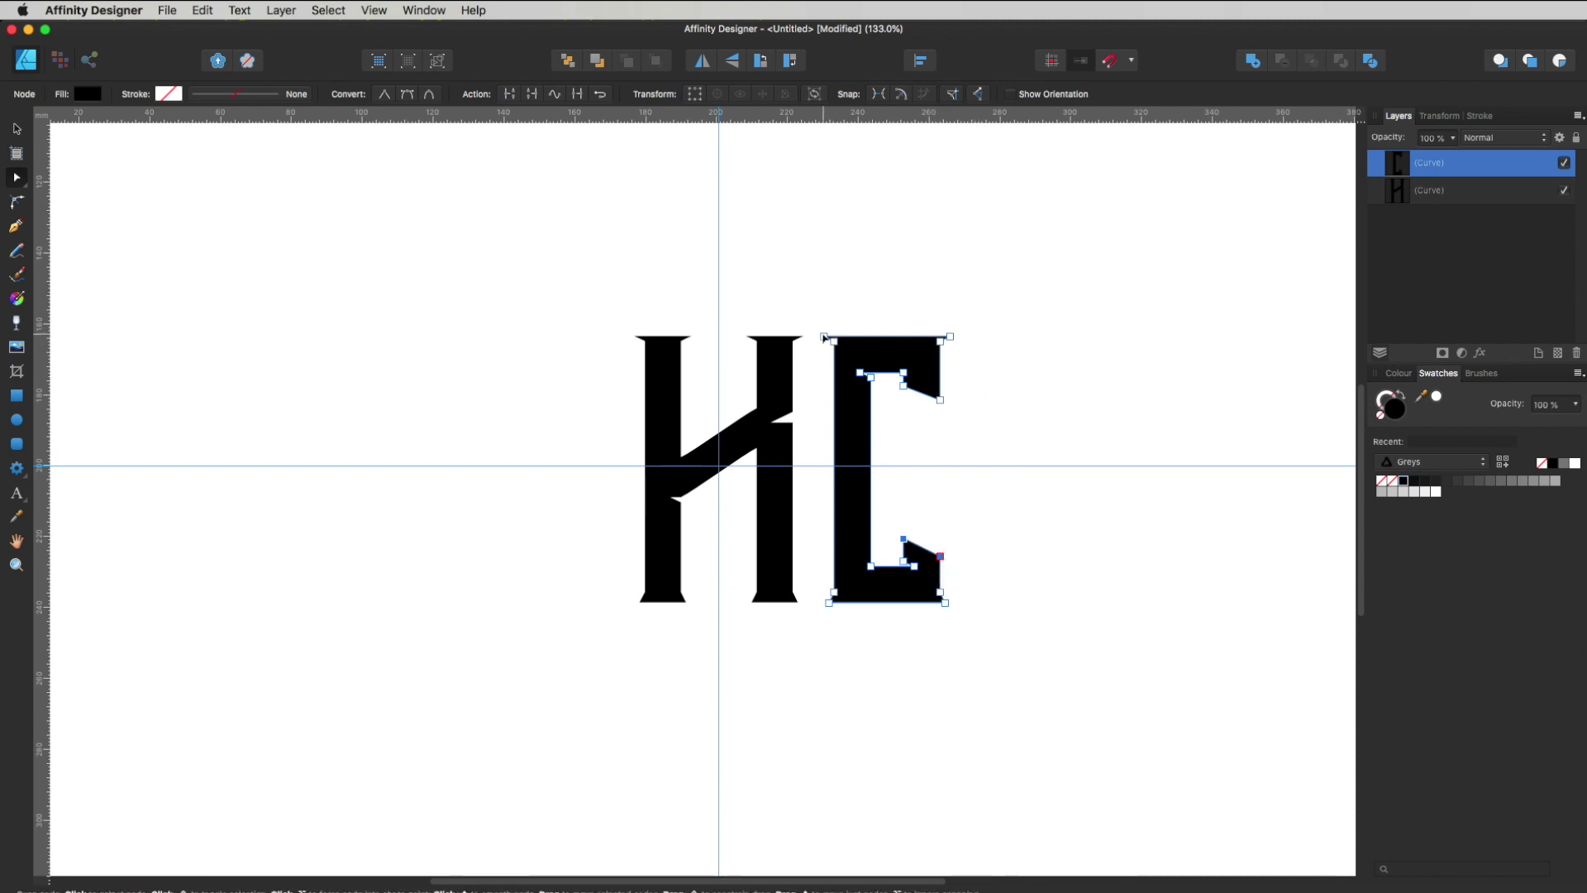
left_click_drag(817, 323, 995, 428)
left_click_drag(951, 336, 951, 369)
left_click_drag(975, 510, 837, 570)
left_click(944, 539)
Move the C over the K's right stem, widen it leftward across the K, and zoom in.
key("v")
left_click(911, 541)
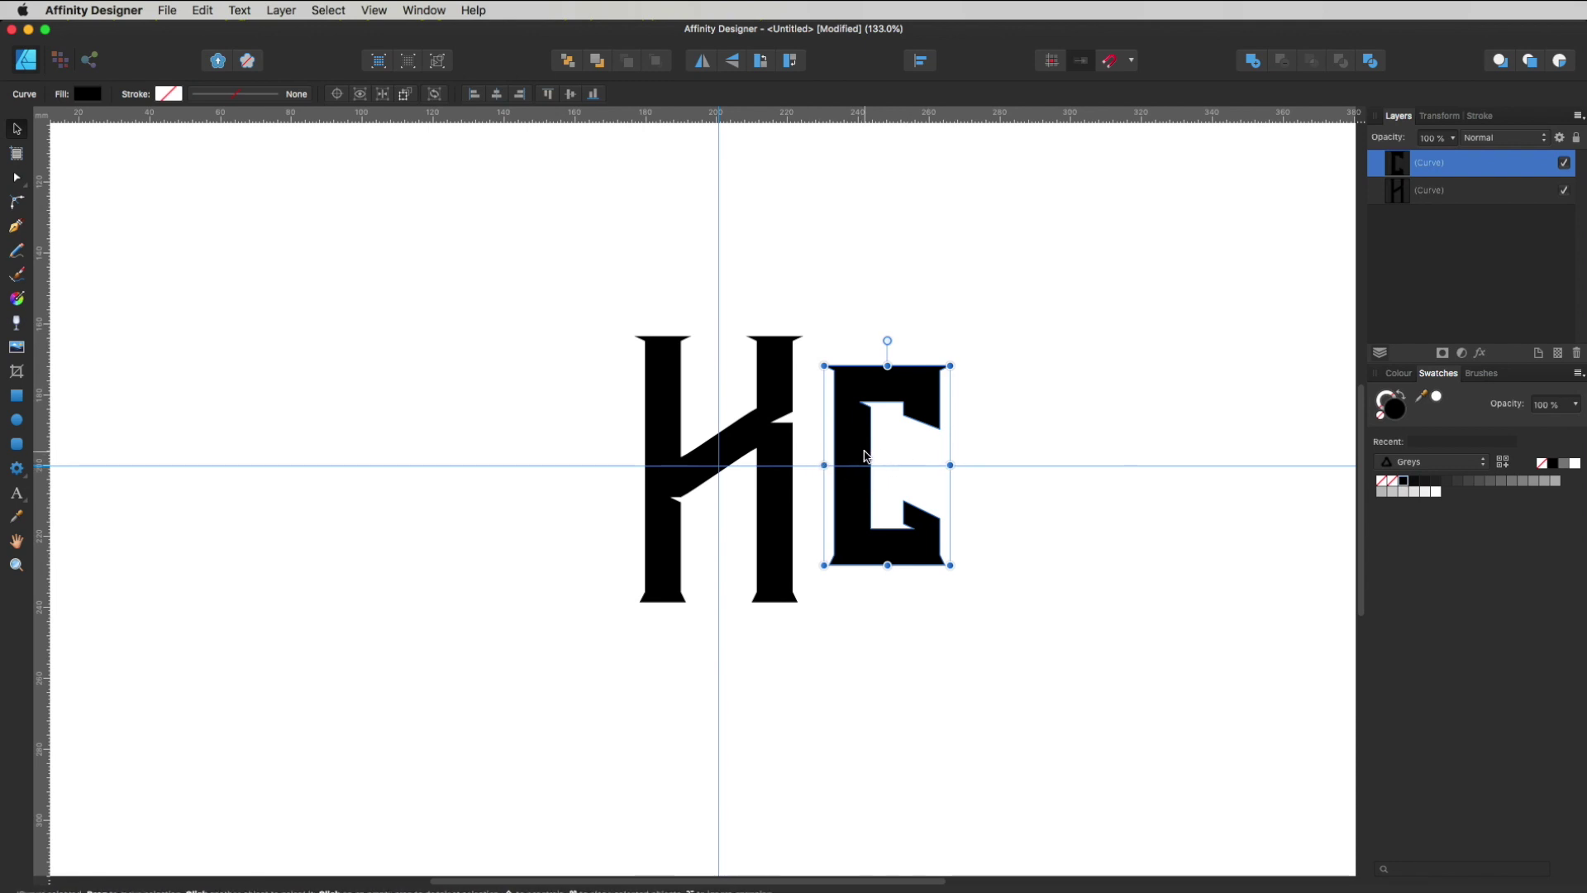
left_click_drag(862, 454, 773, 445)
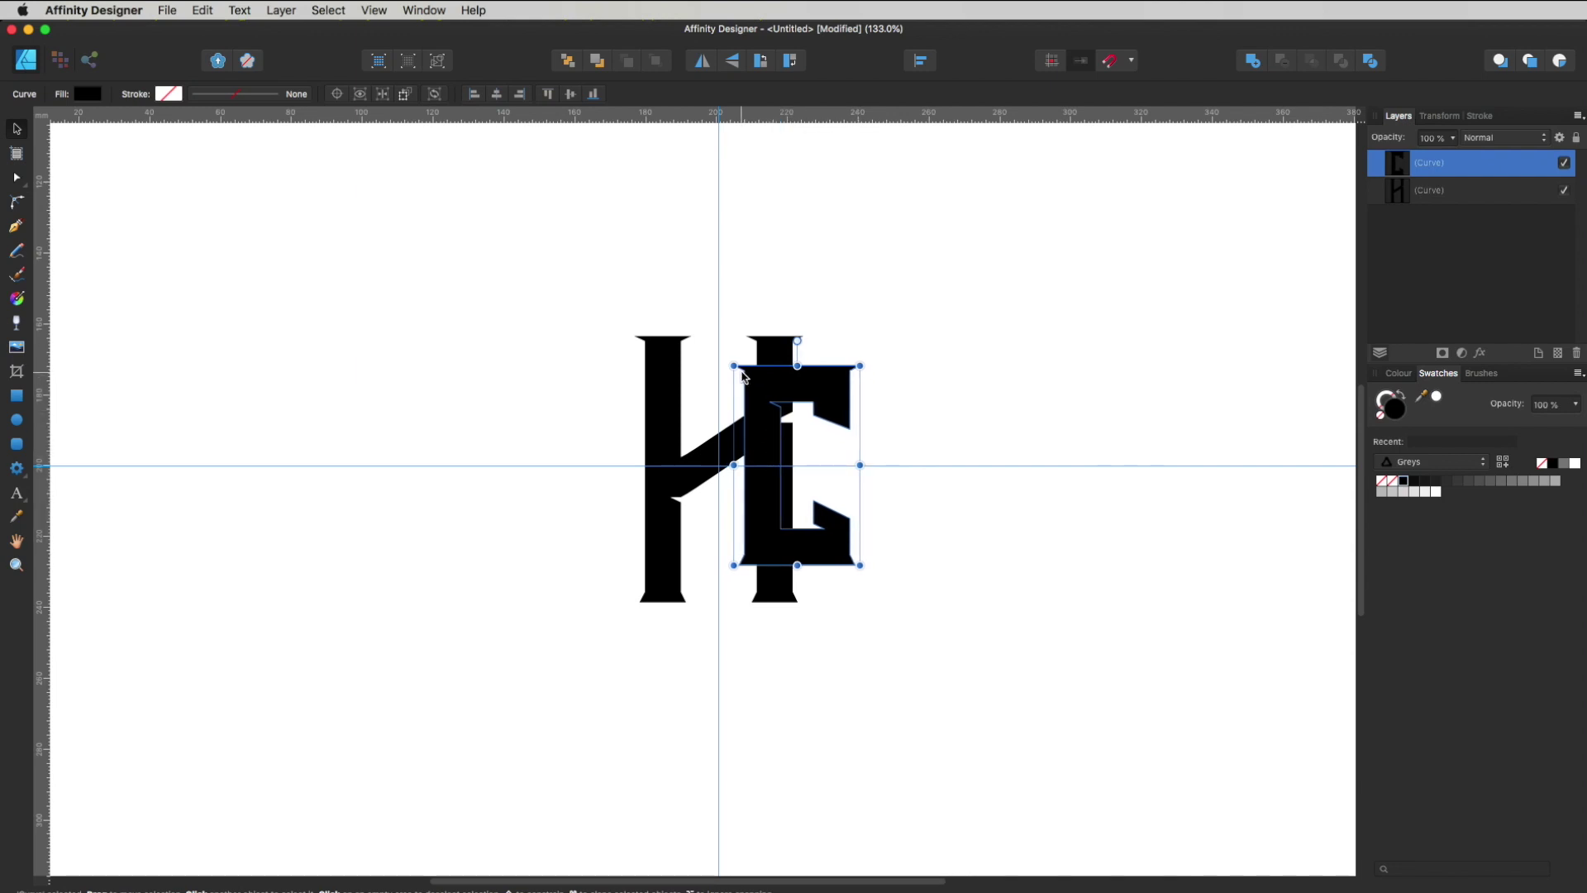
key("a")
left_click_drag(710, 346, 623, 518)
key("v")
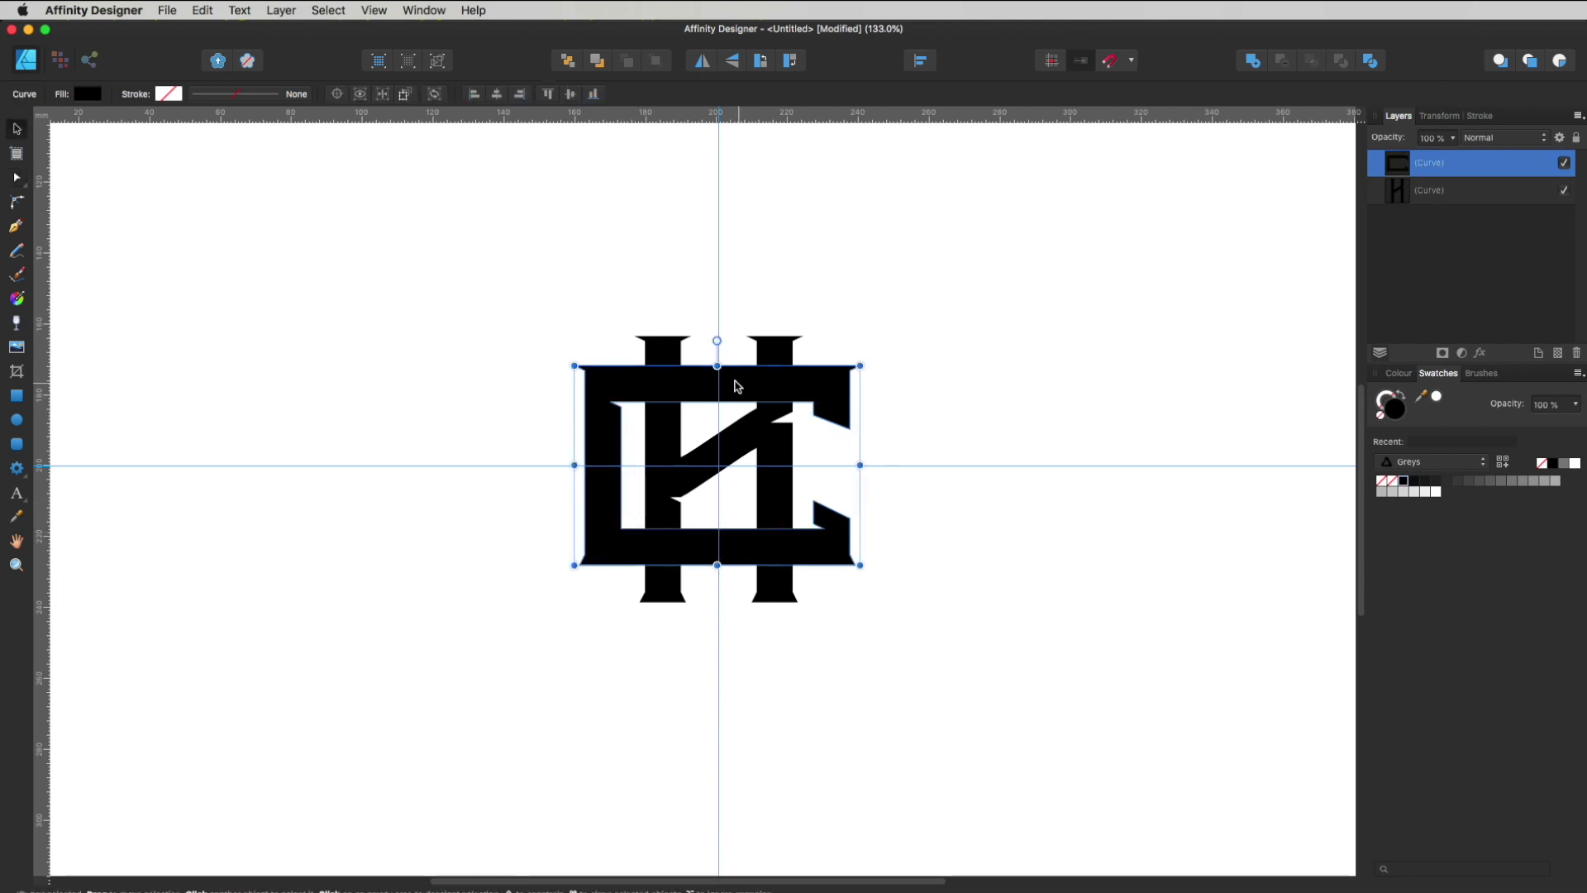
left_click_drag(742, 384, 743, 385)
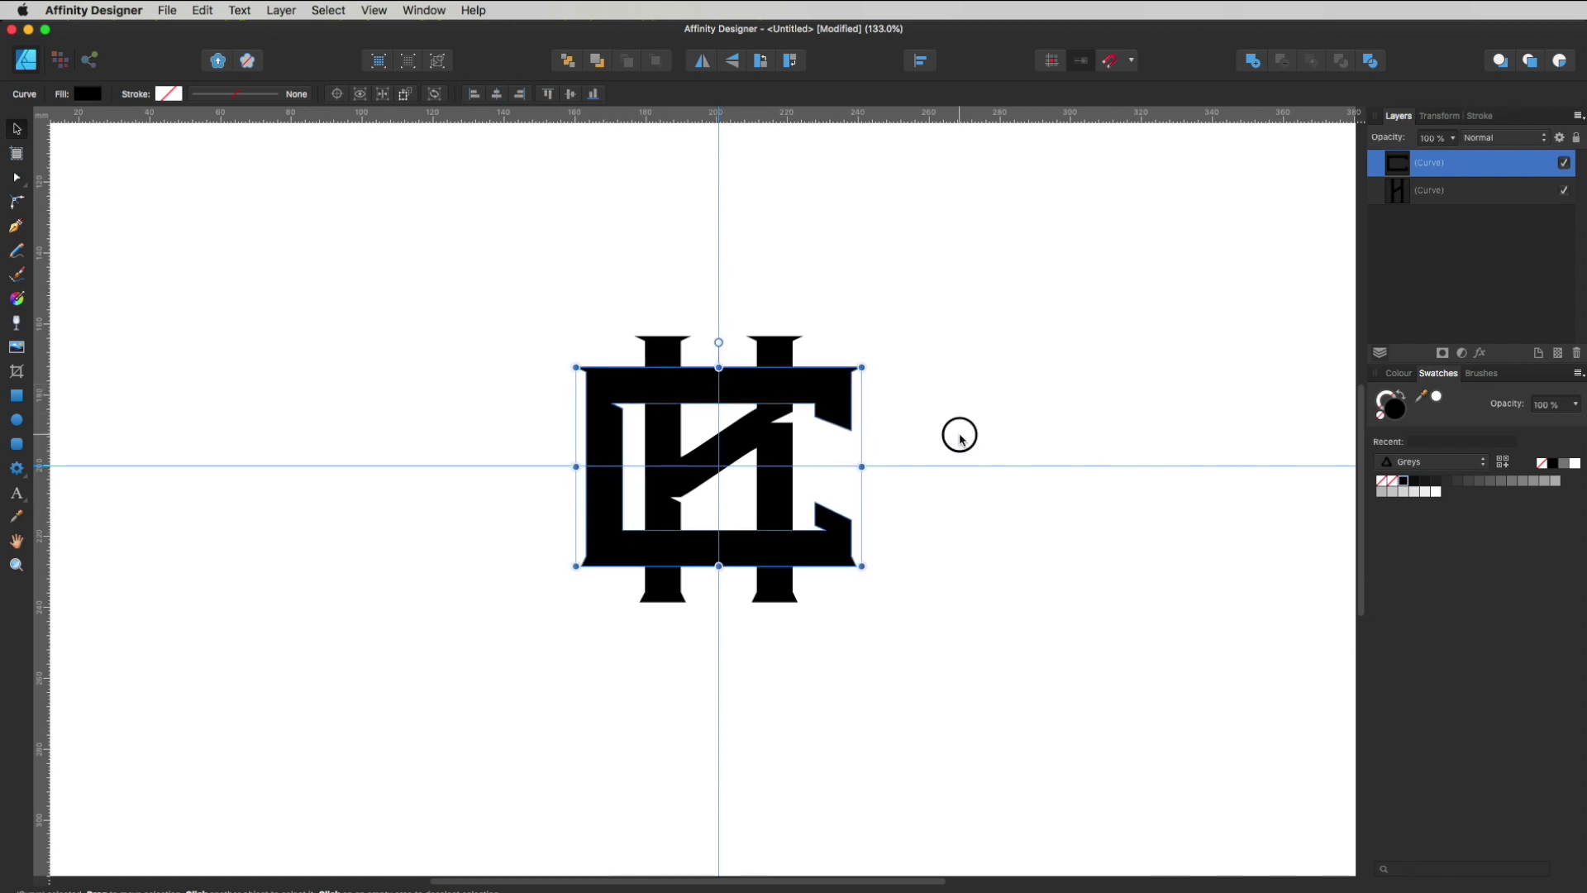
left_click(957, 432)
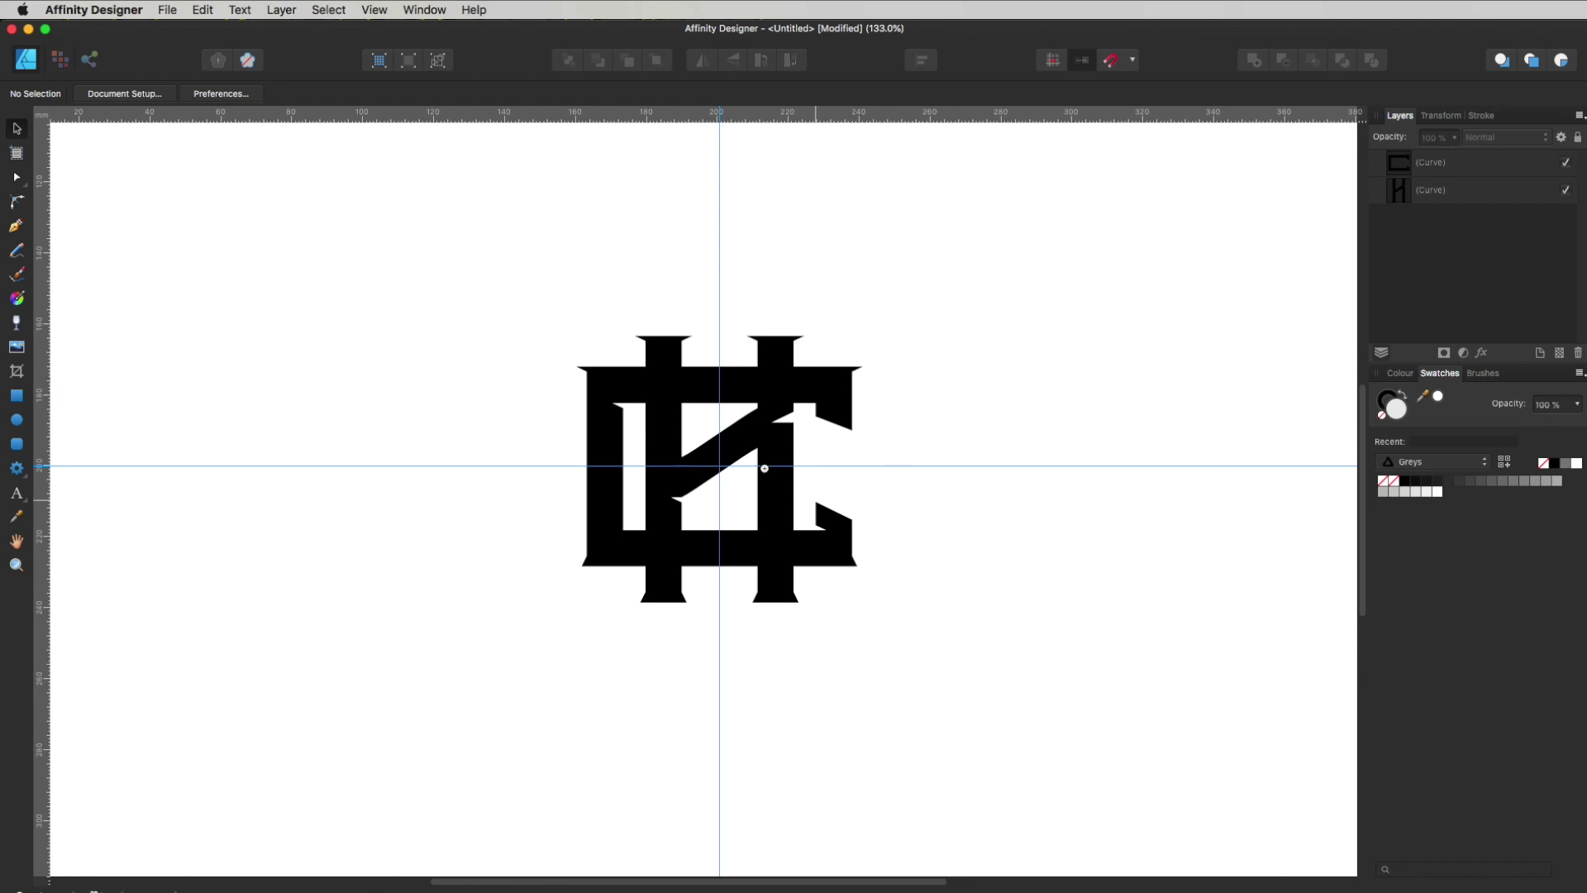
left_click_drag(762, 447, 928, 560)
Set a red stroke and no fill using the Colours swatch palette.
scroll(928, 560, "left", 3)
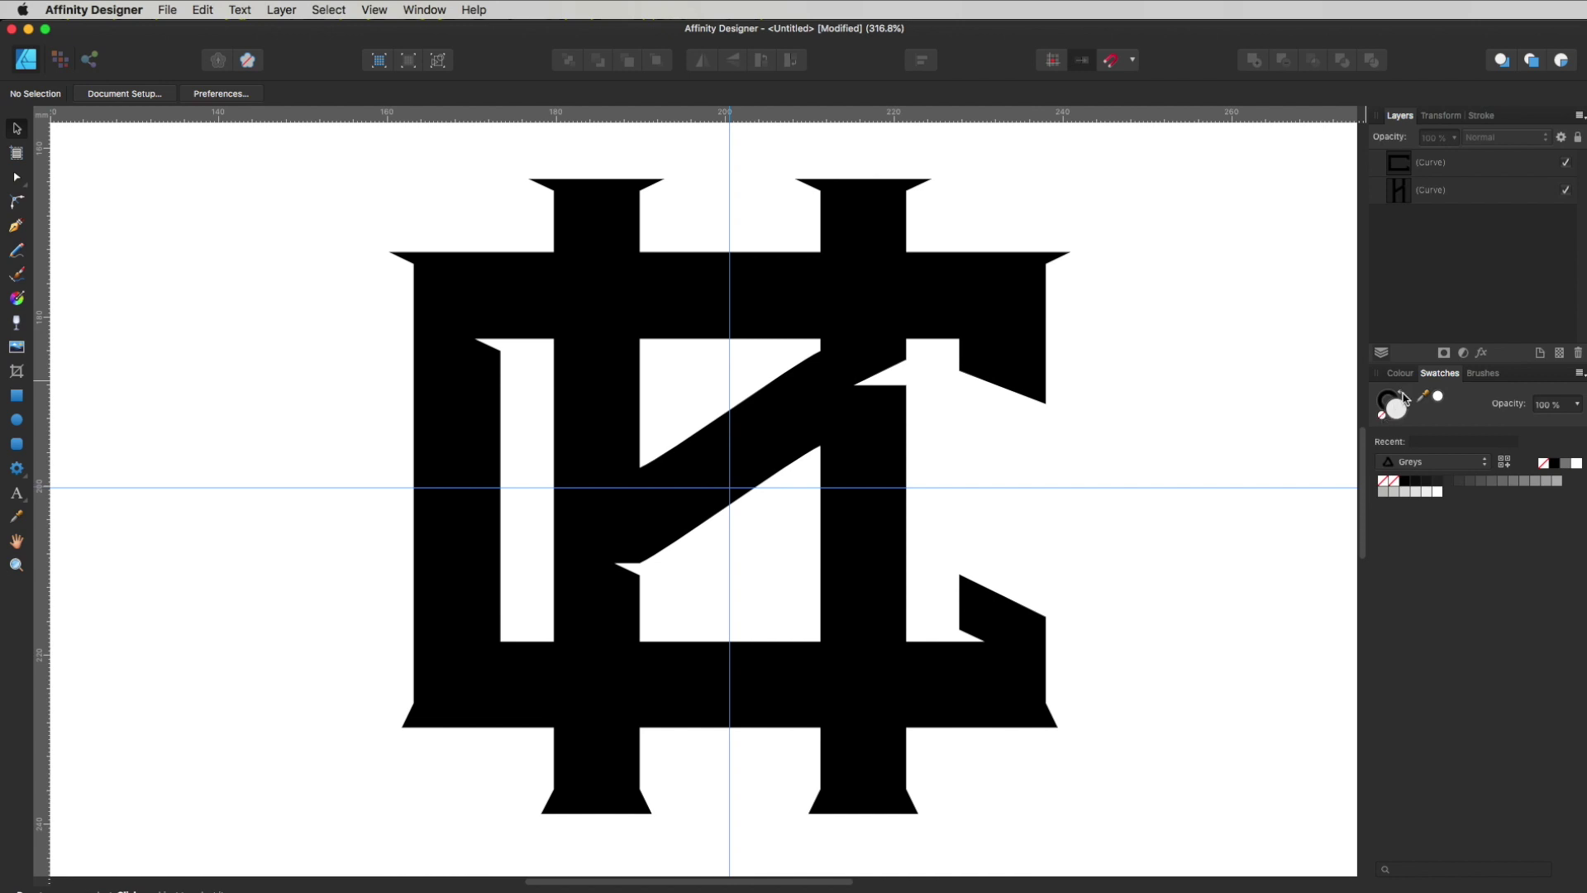
left_click(1419, 465)
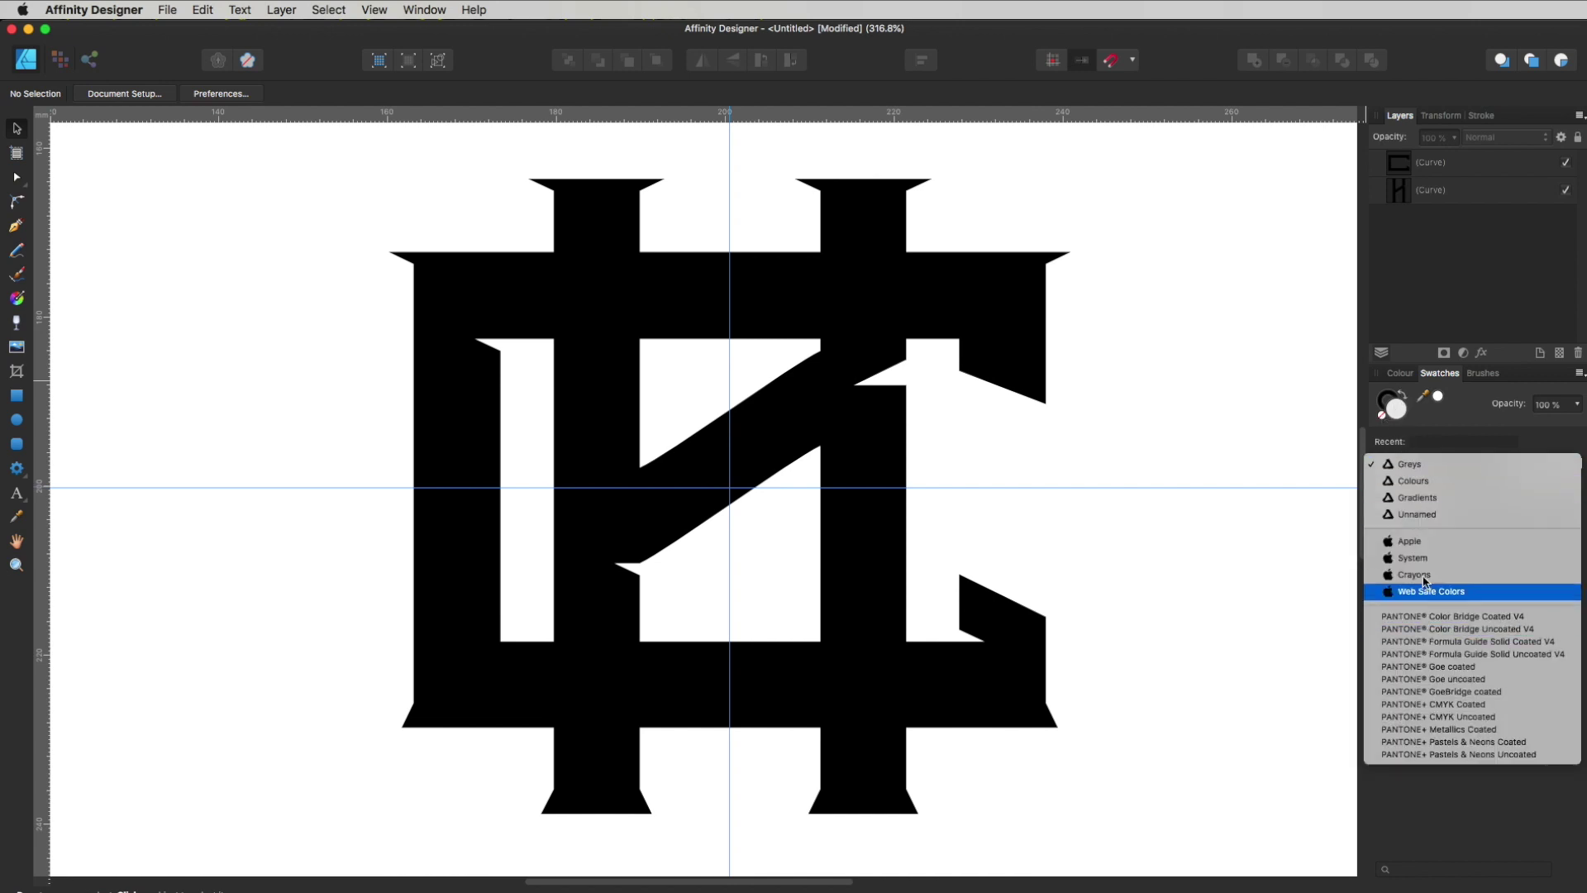
left_click(1432, 483)
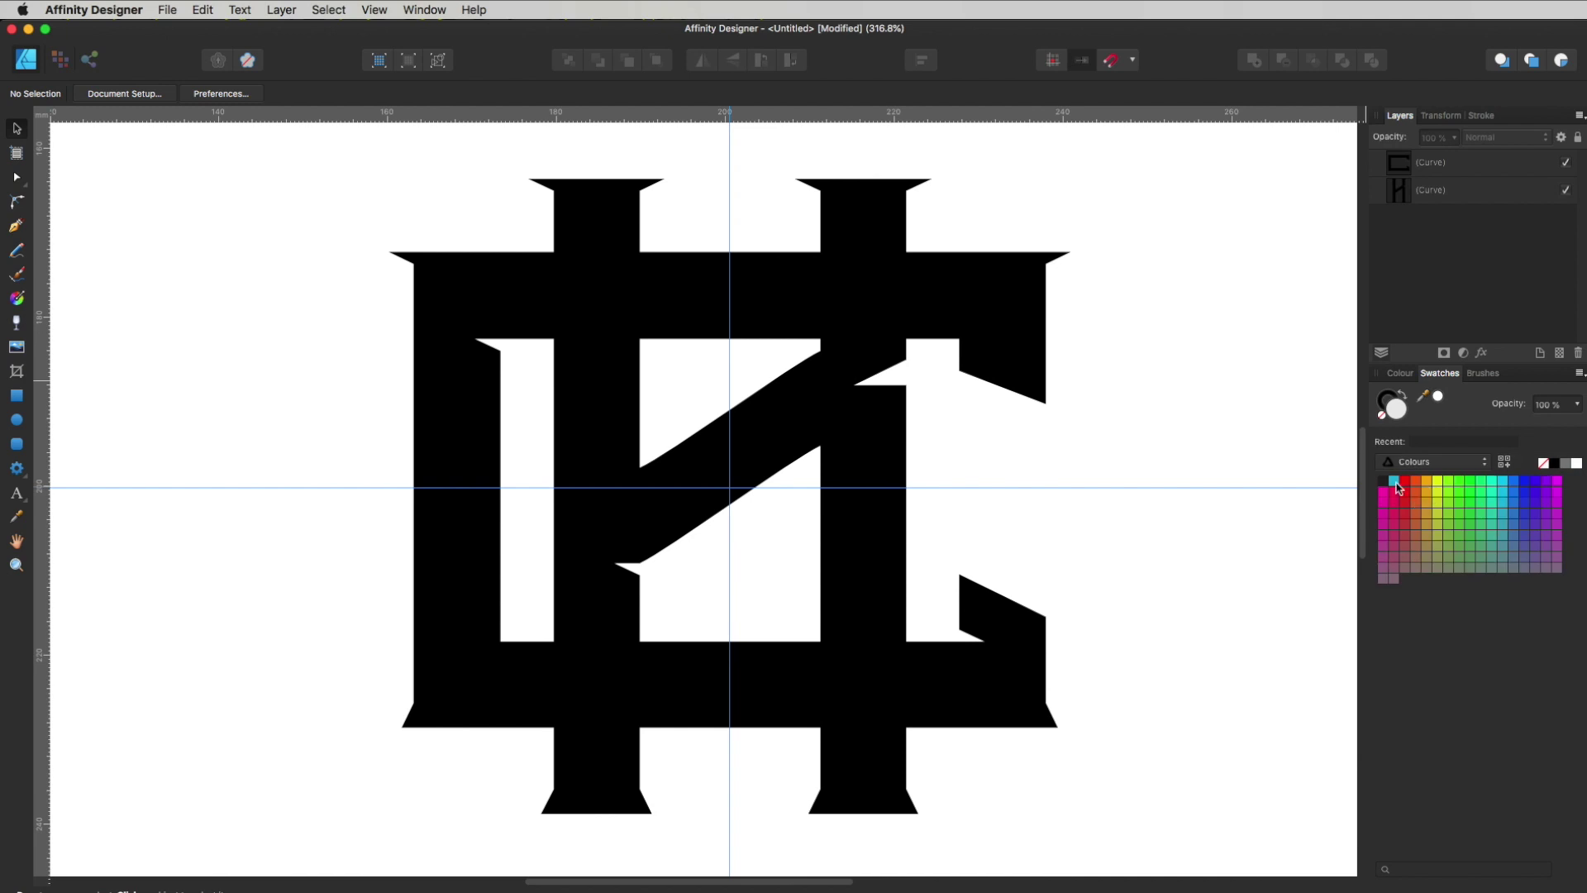
left_click(1405, 481)
left_click(1402, 397)
left_click(1382, 415)
left_click(17, 397)
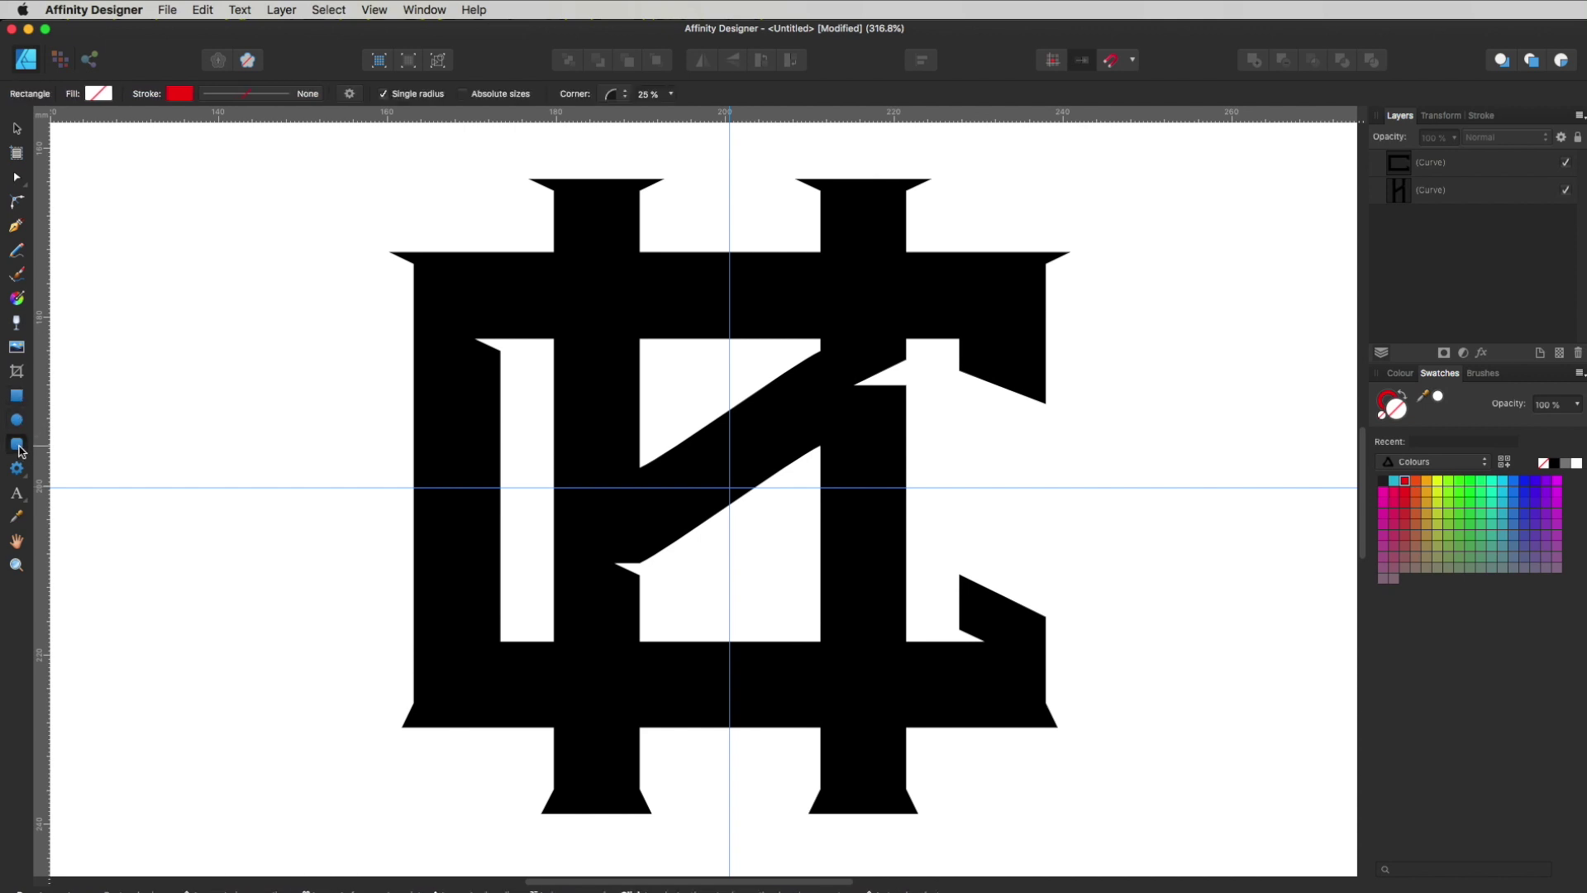
Draw a square where the K's left stem meets the C's top bar, with a 0.6 pt stroke.
left_click(16, 398)
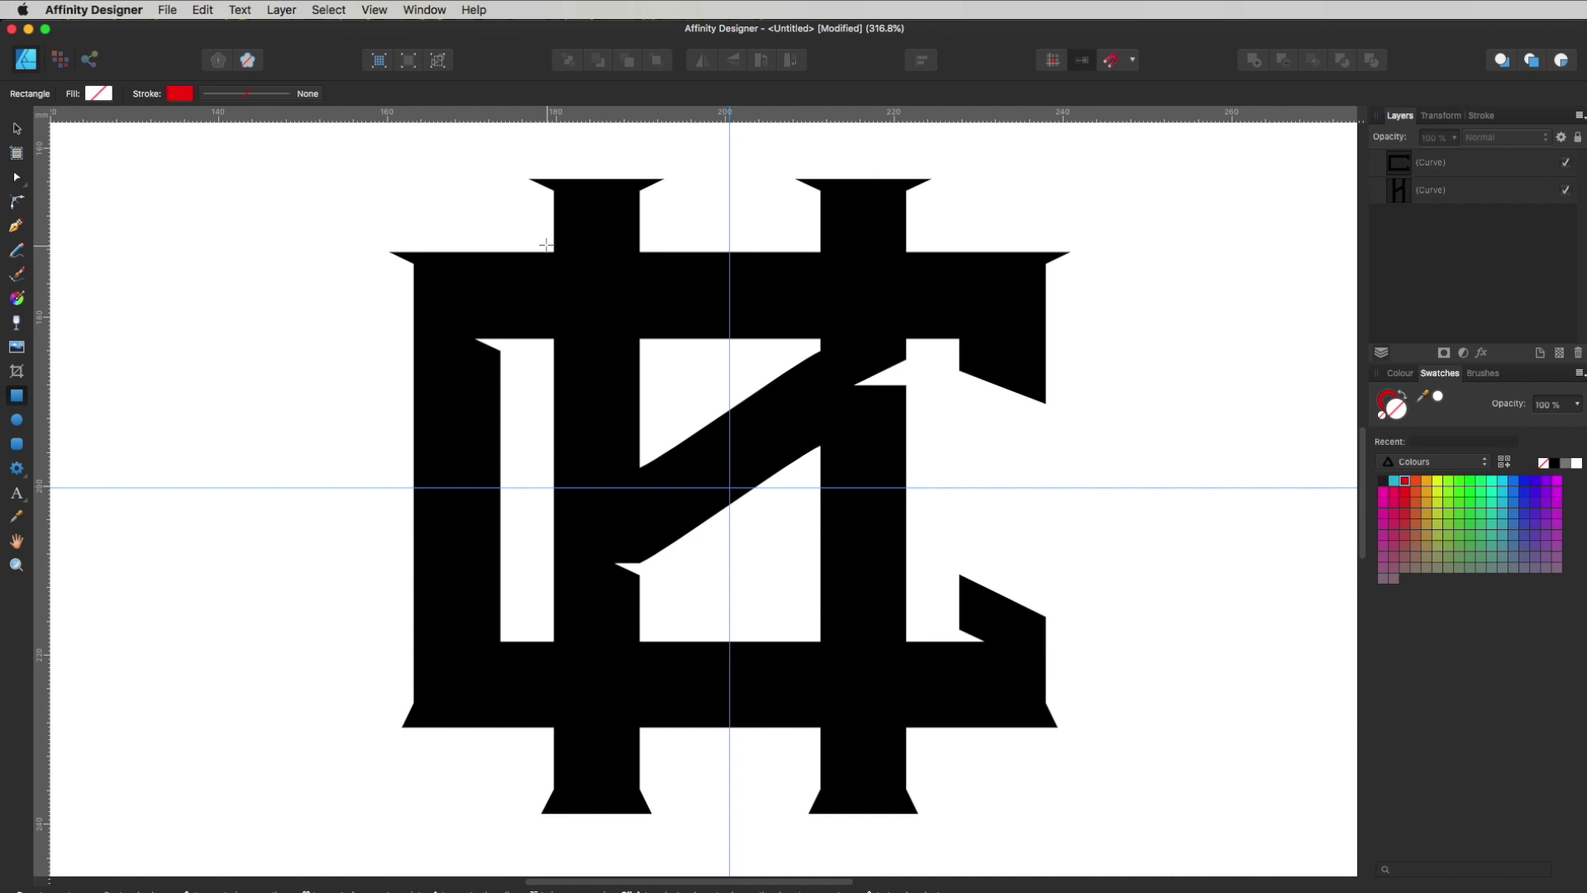
left_click_drag(548, 246, 646, 347)
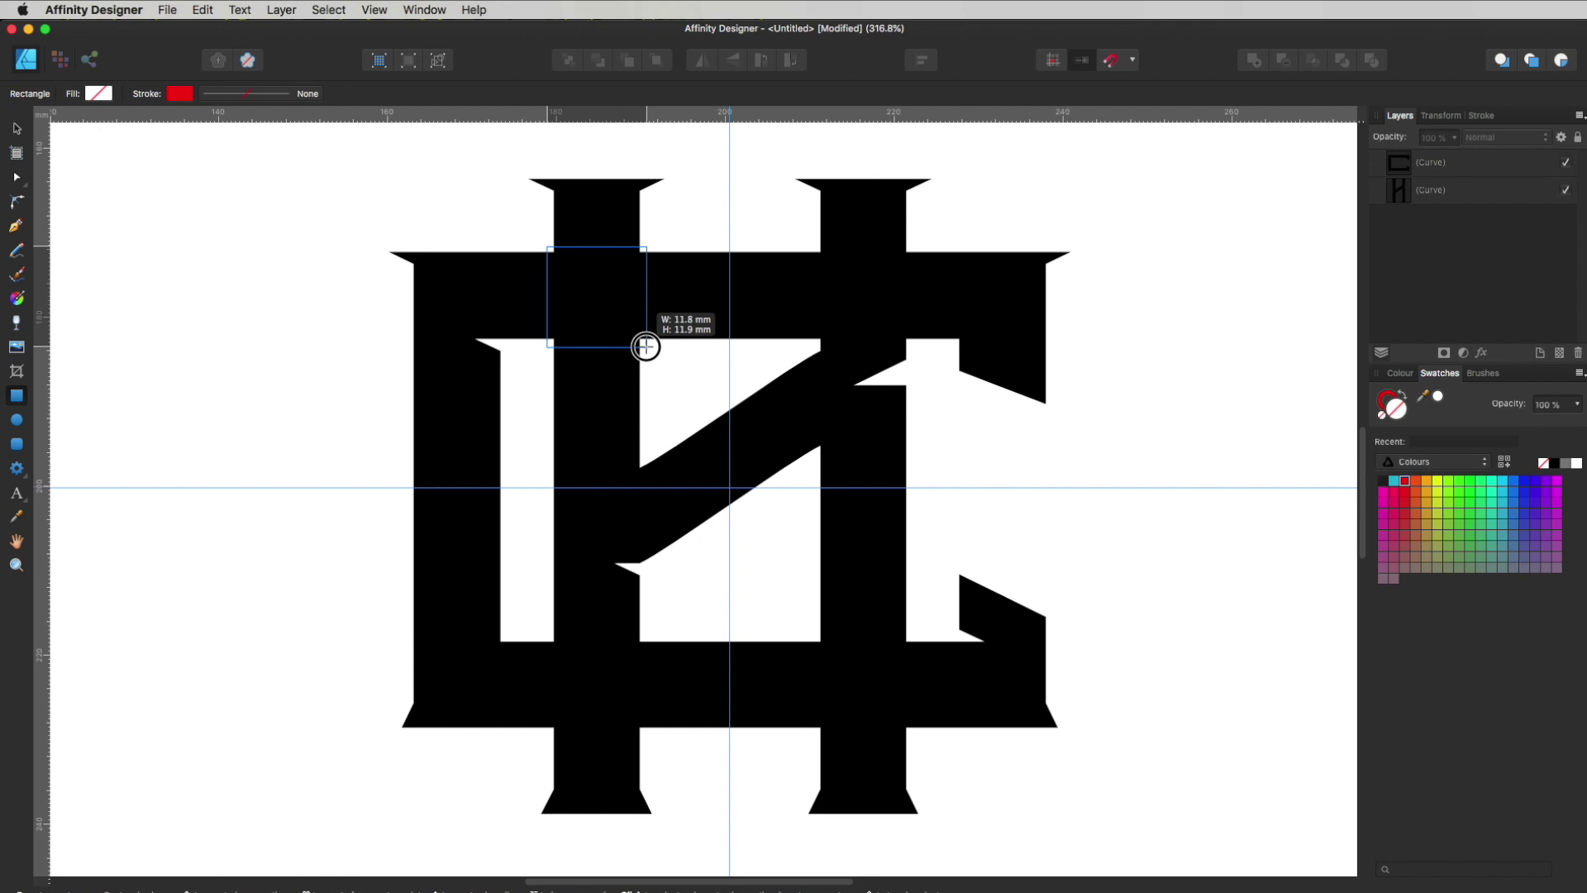
left_click_drag(646, 347, 646, 347)
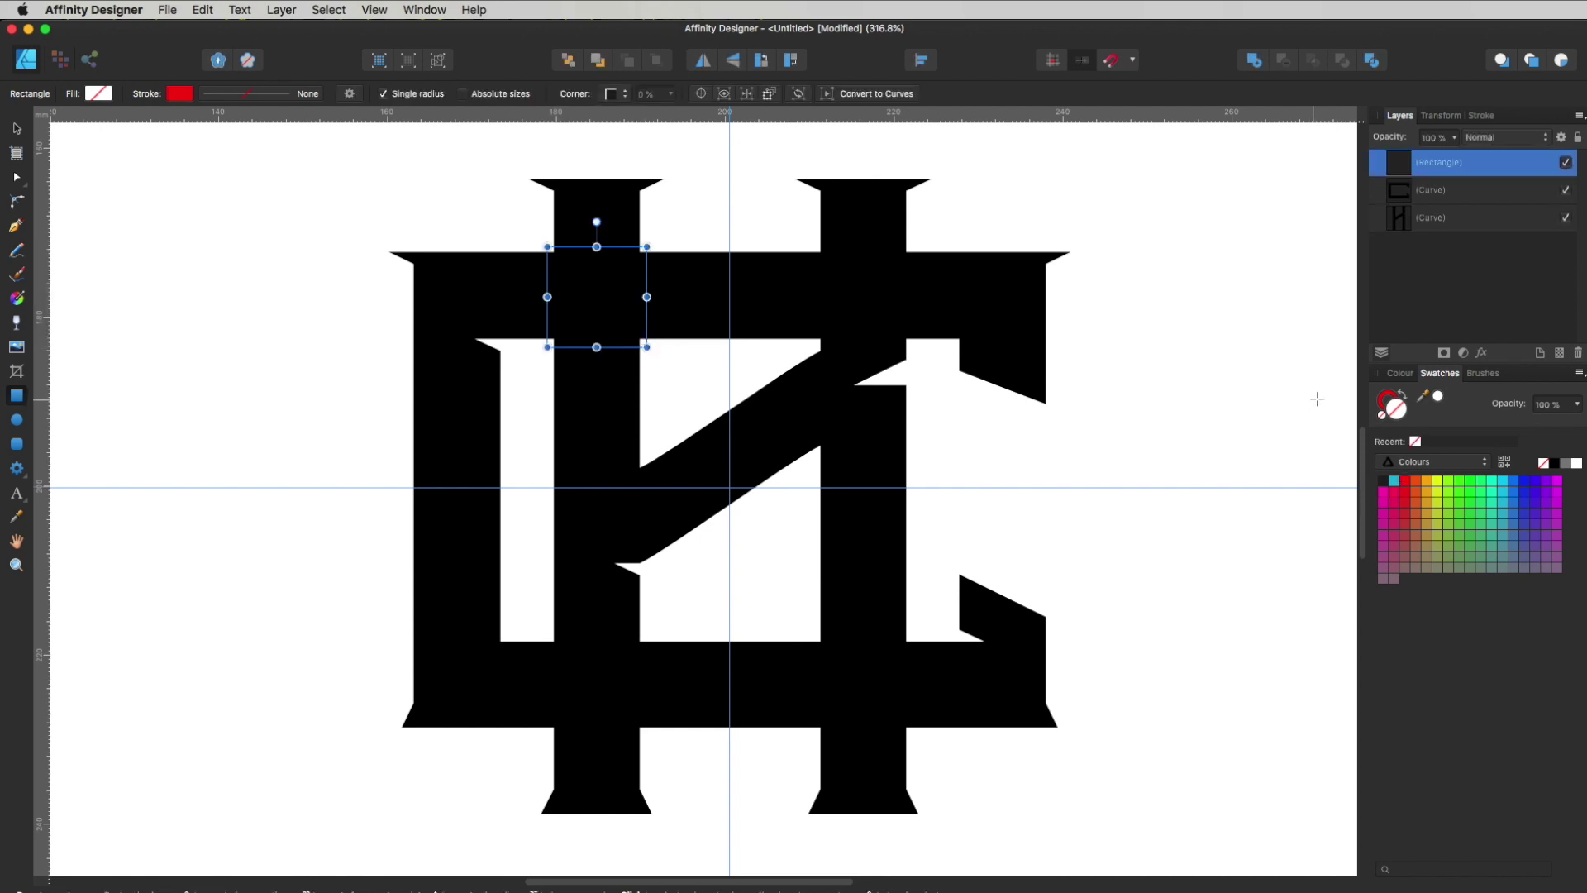
left_click(1480, 117)
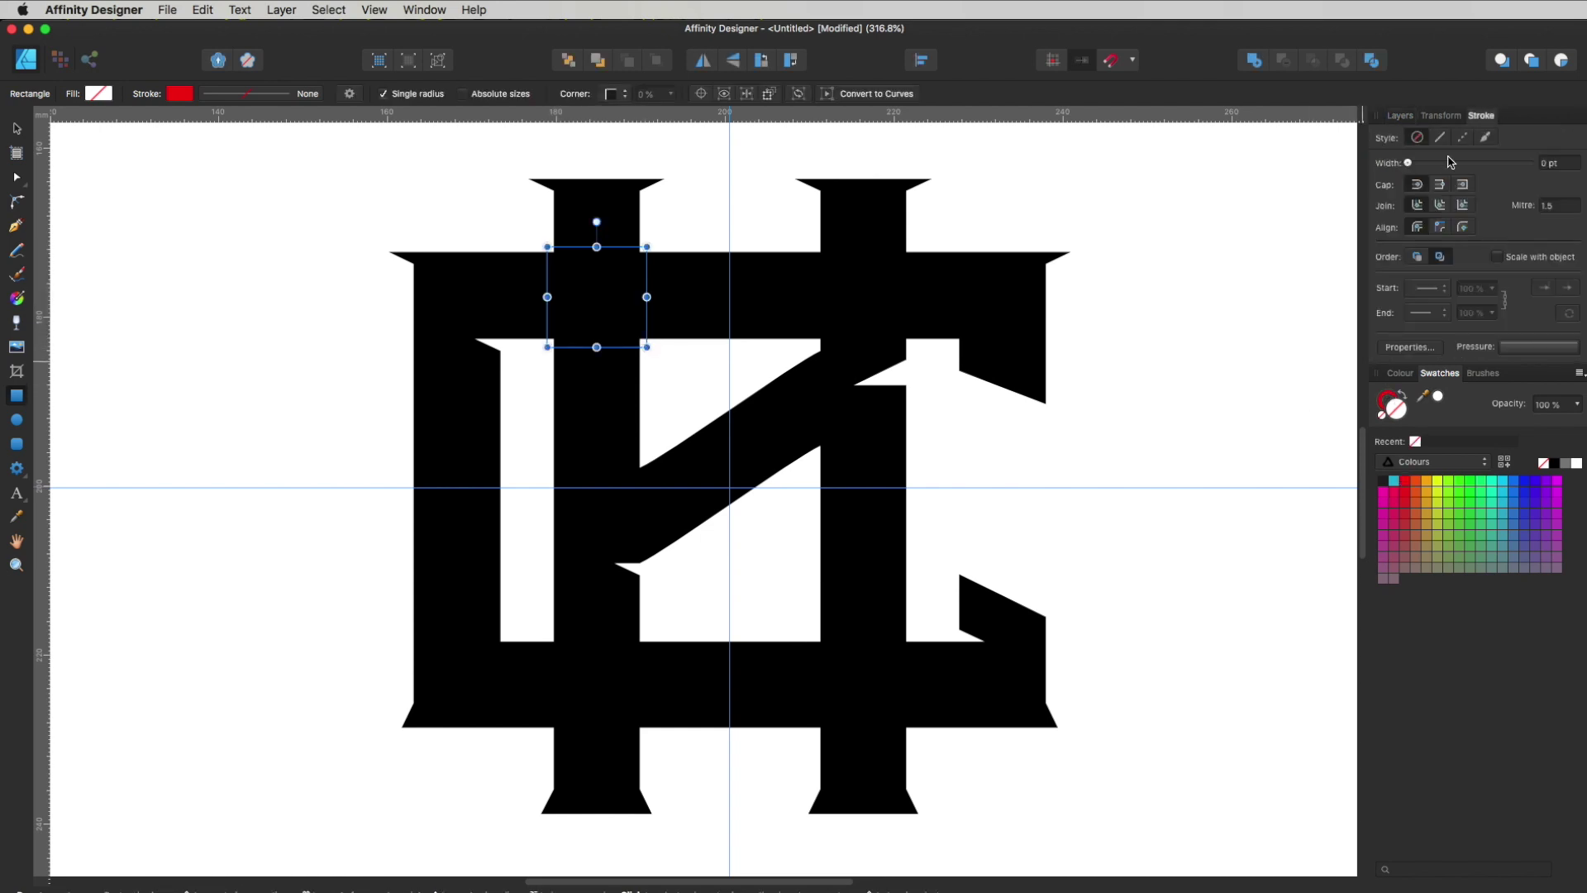
left_click_drag(1415, 165, 1422, 164)
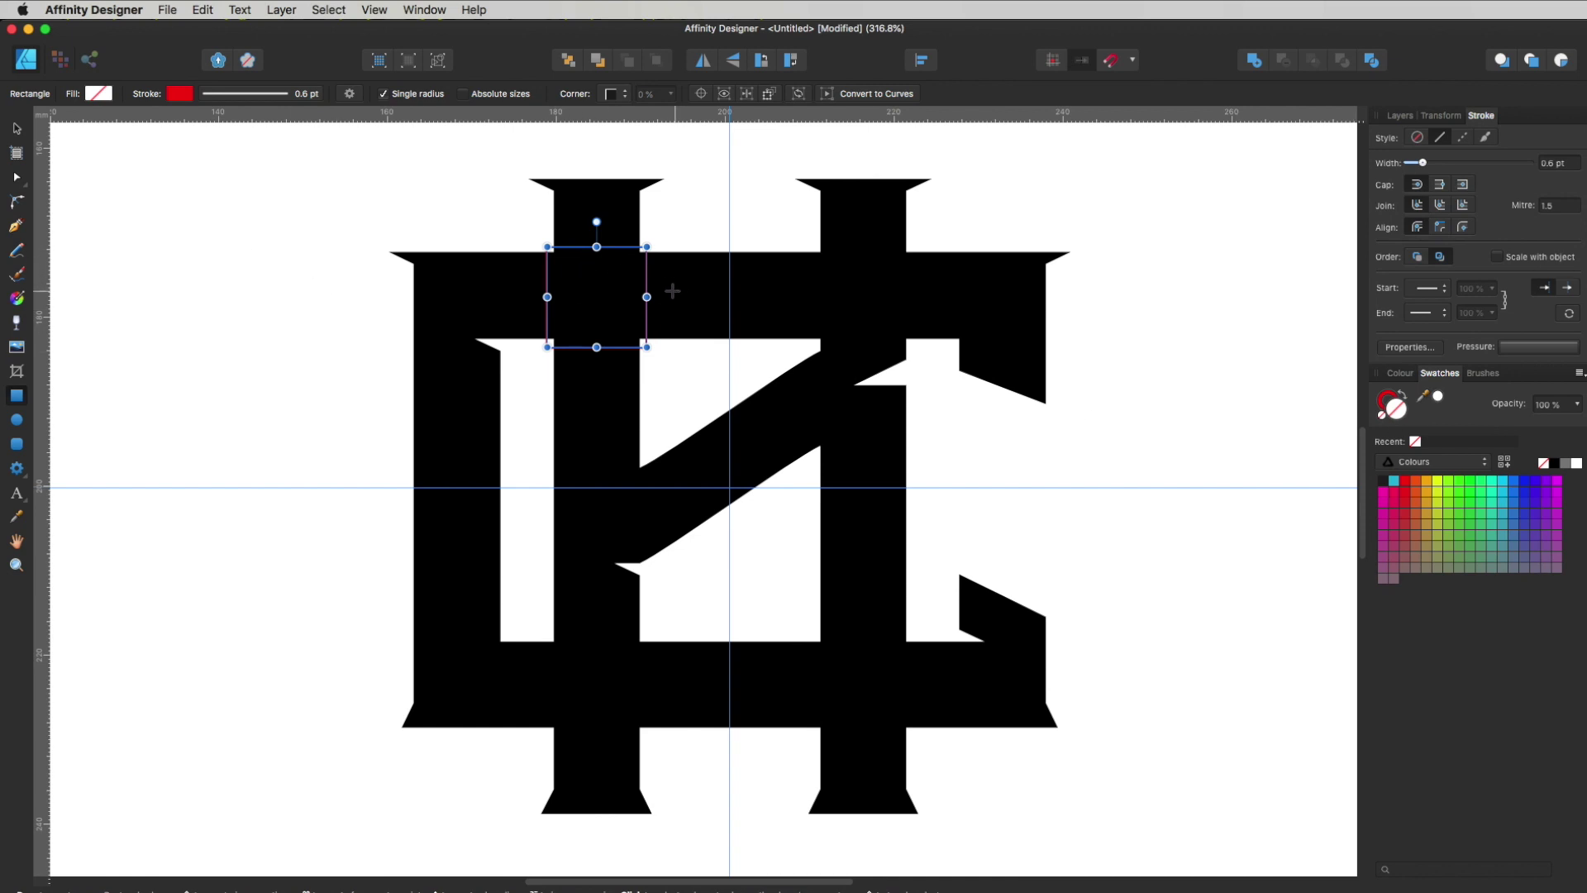
Alt-drag a copy of the square onto the right stem crossing and select both squares.
key("v")
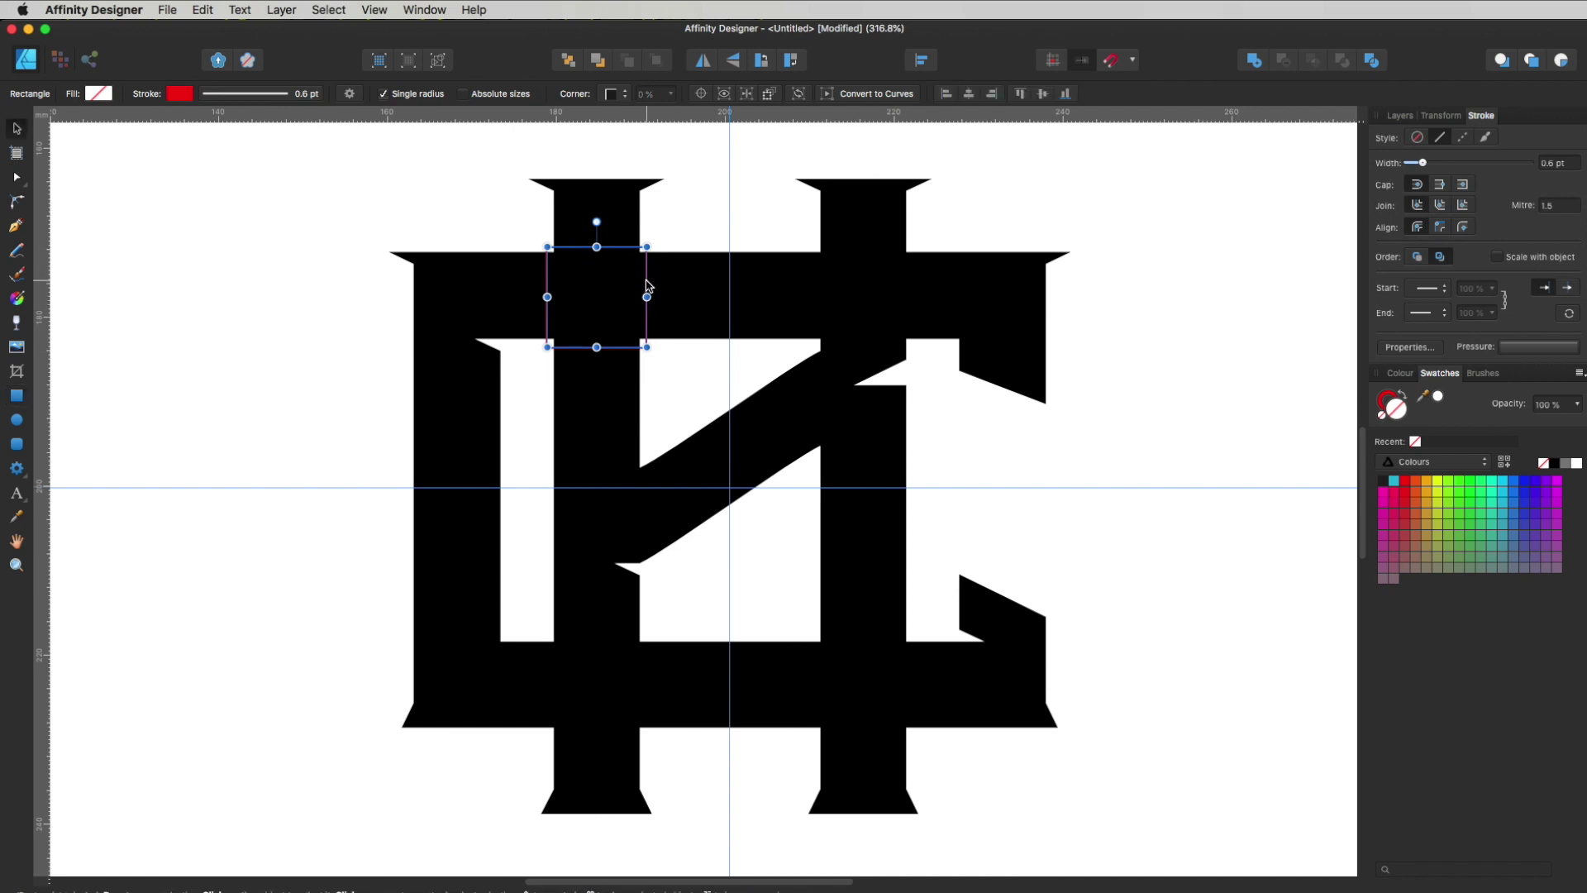
left_click_drag(647, 286, 912, 296)
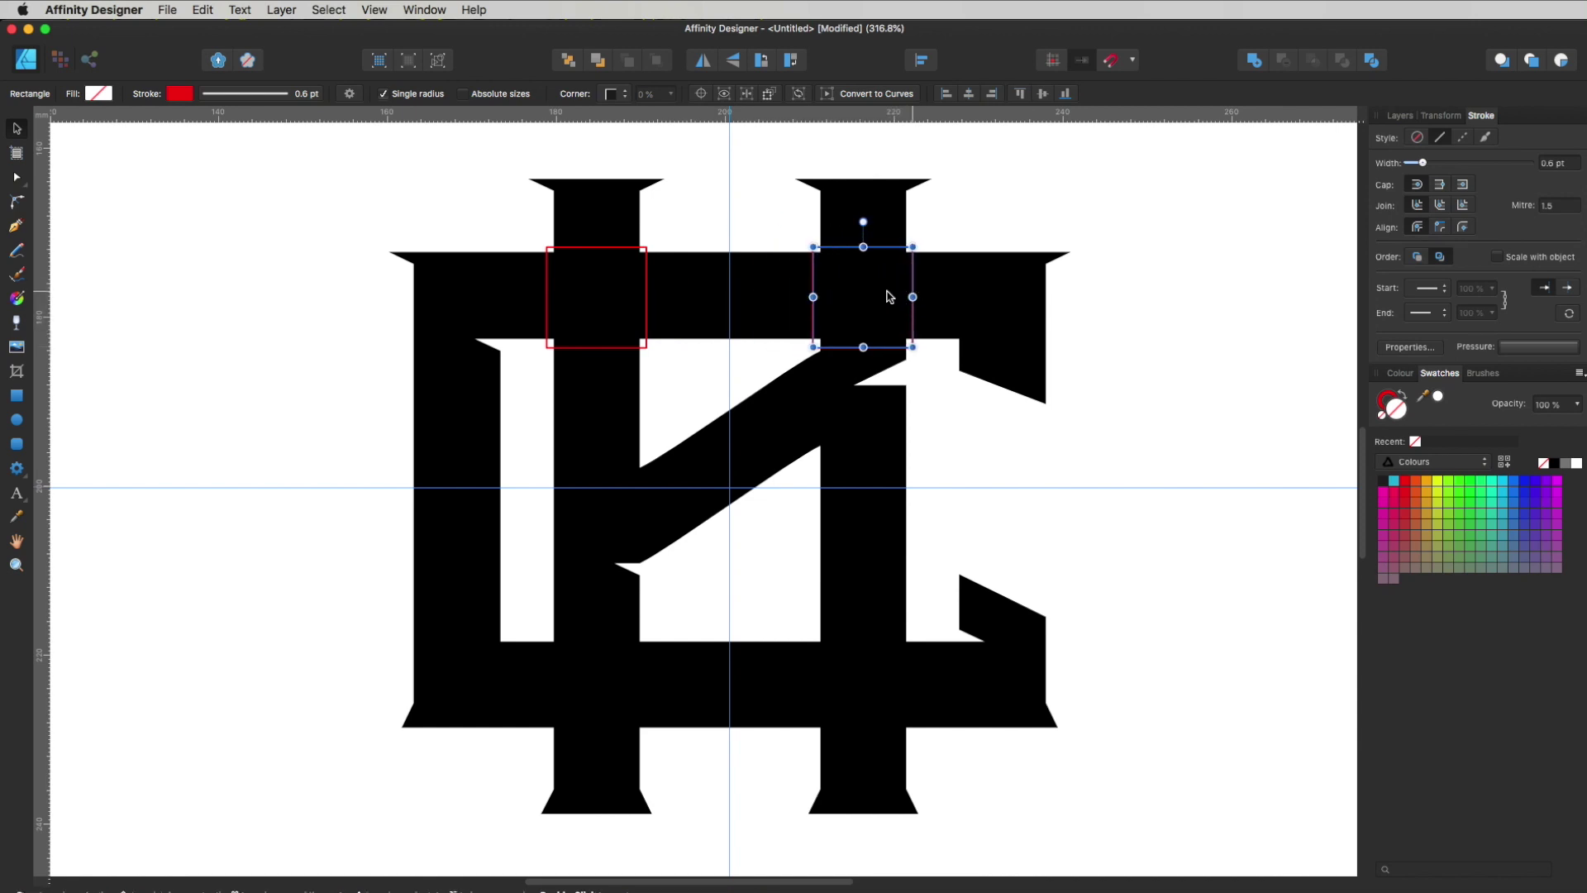
left_click(649, 273, "shift")
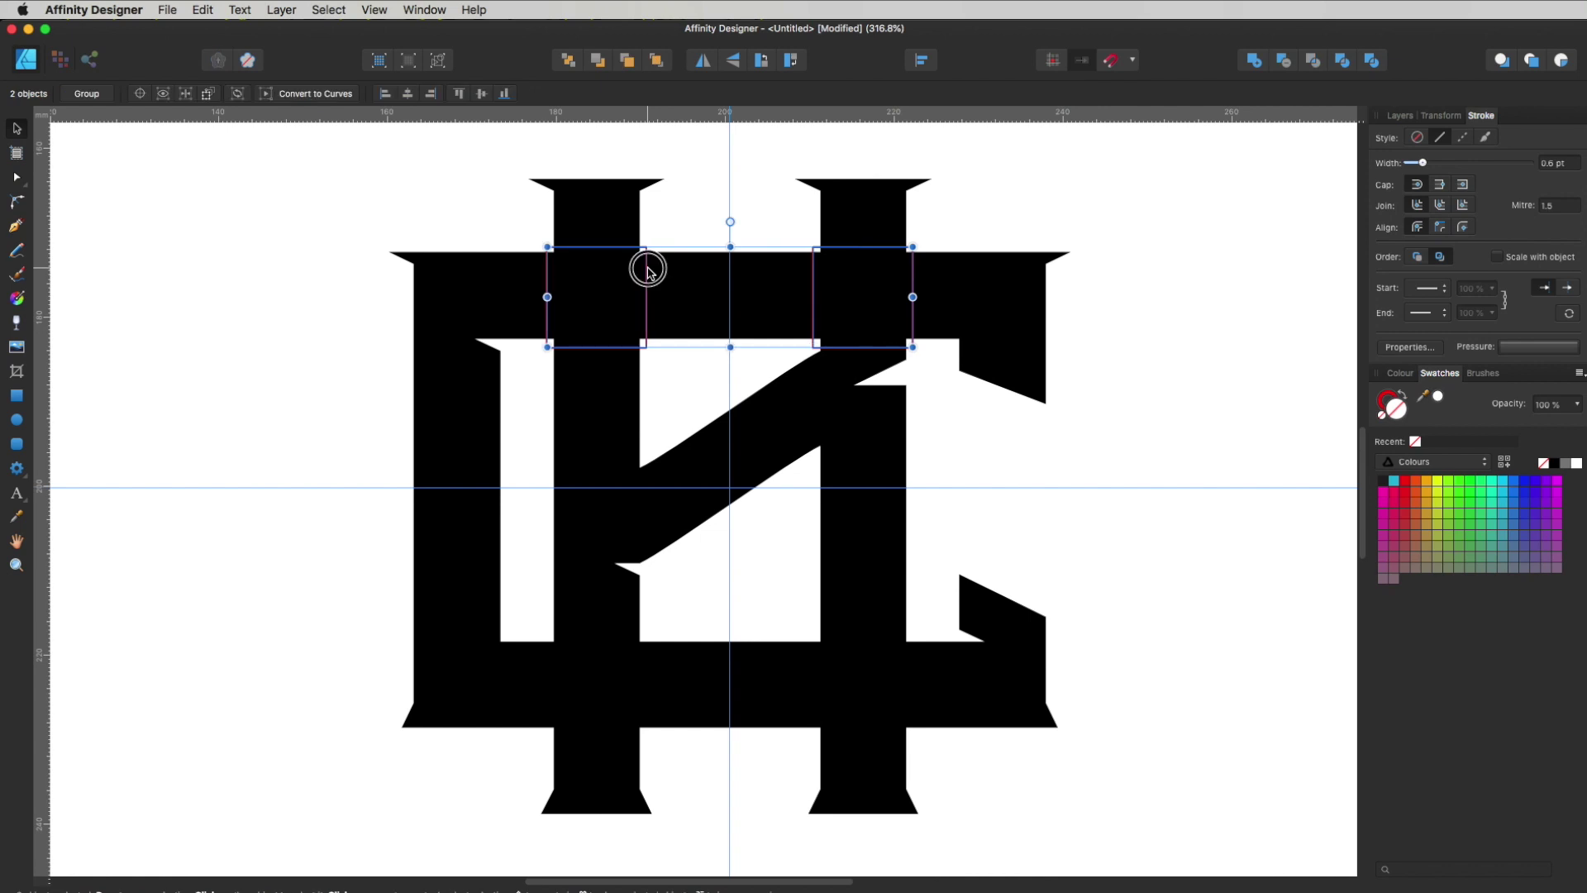
Copy both squares down to the lower crossings and swap all four to solid red fill.
left_click_drag(645, 264, 609, 657)
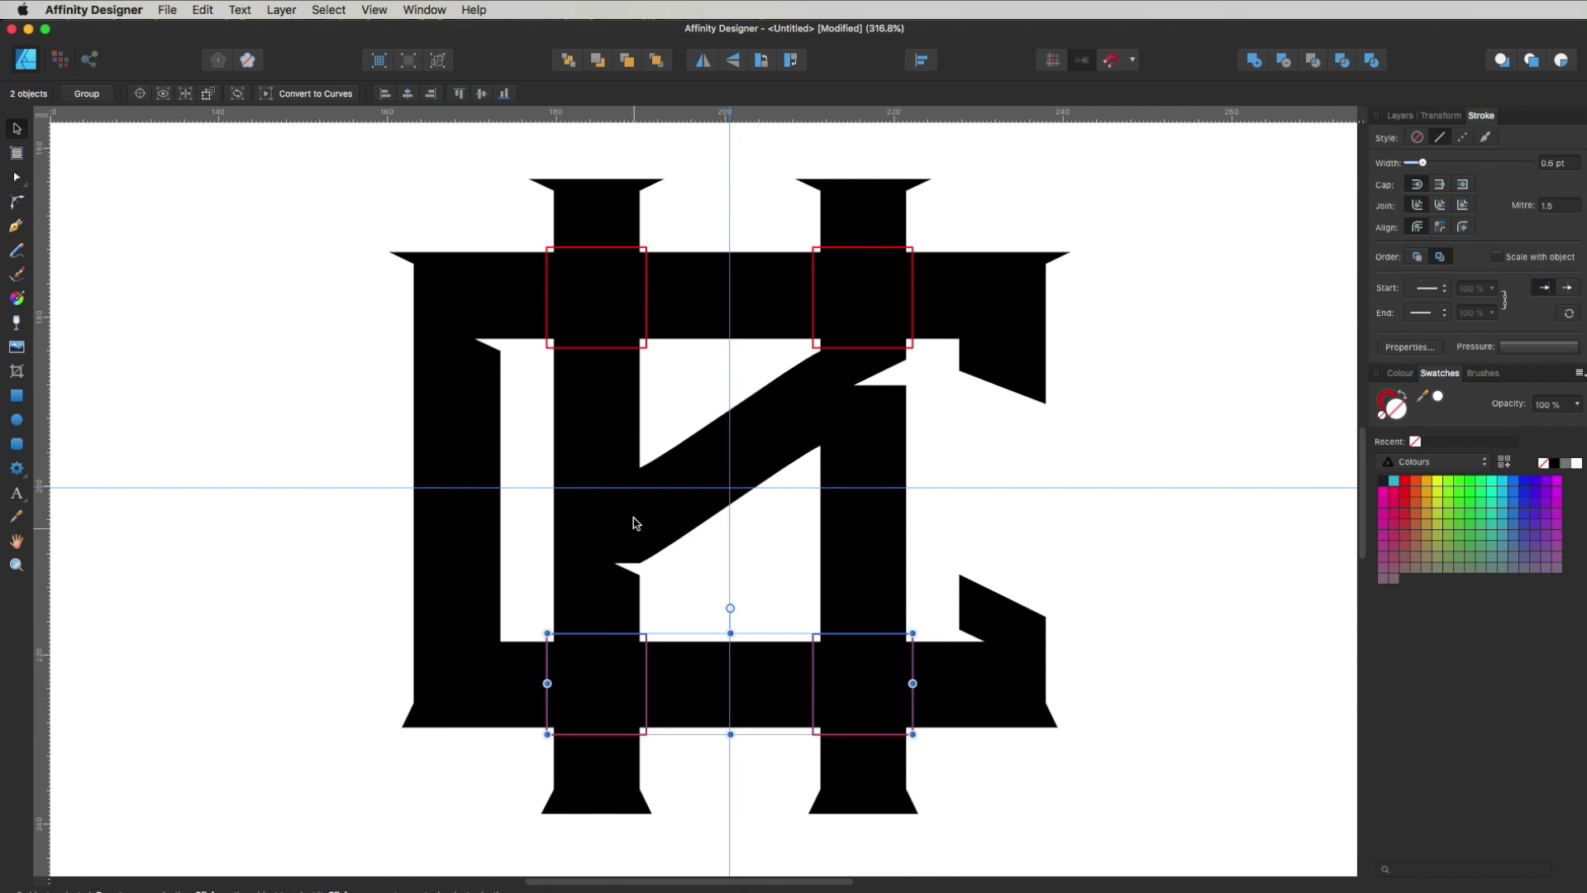
left_click(647, 345, "shift")
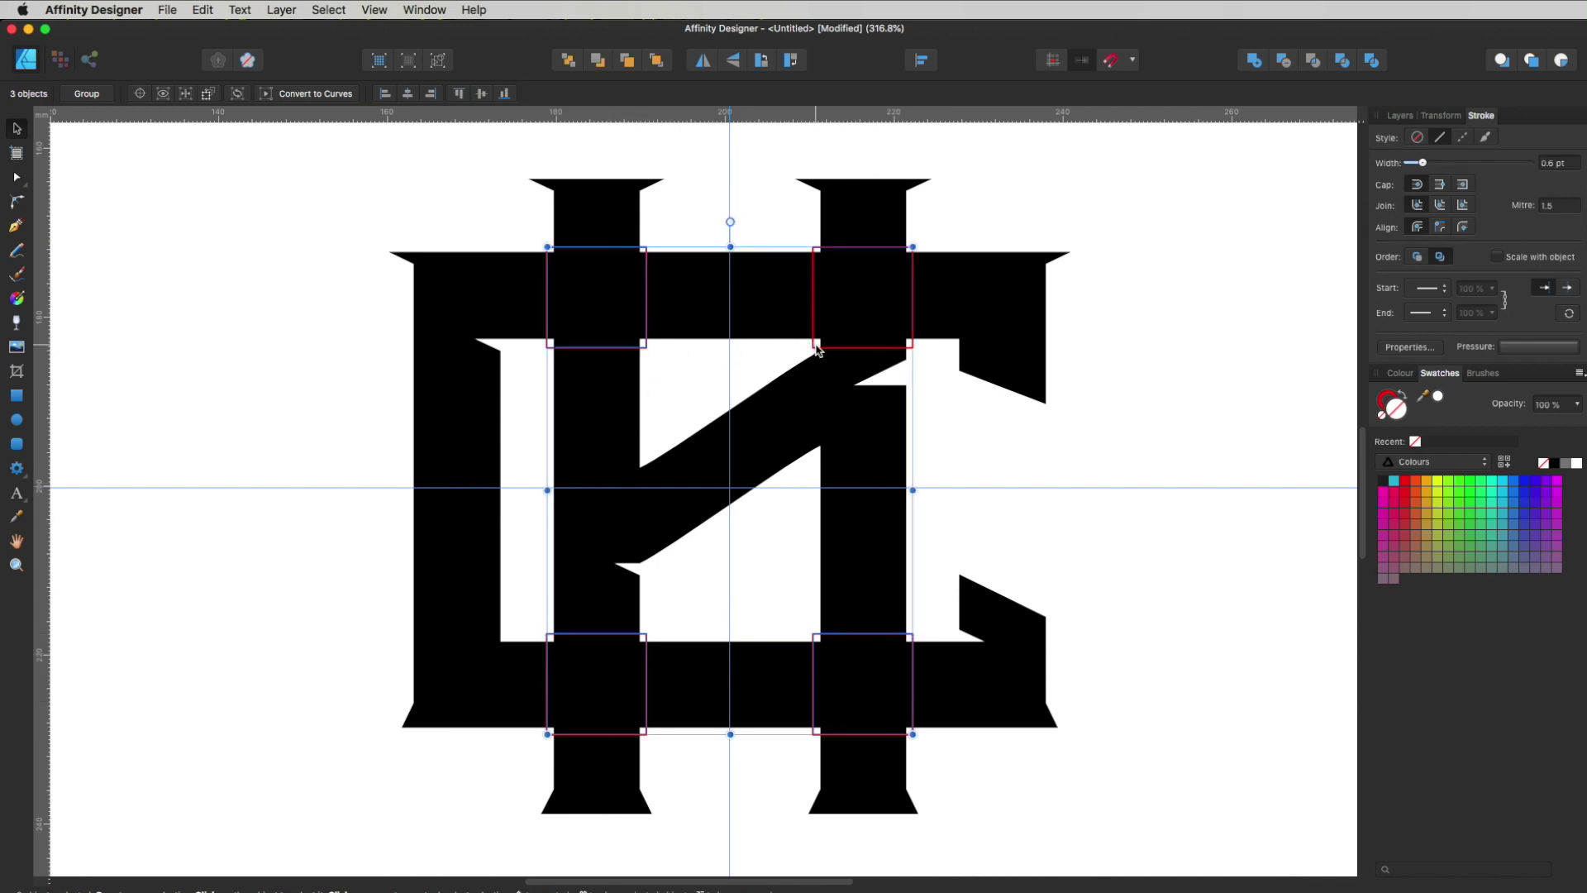
left_click(816, 347, "shift")
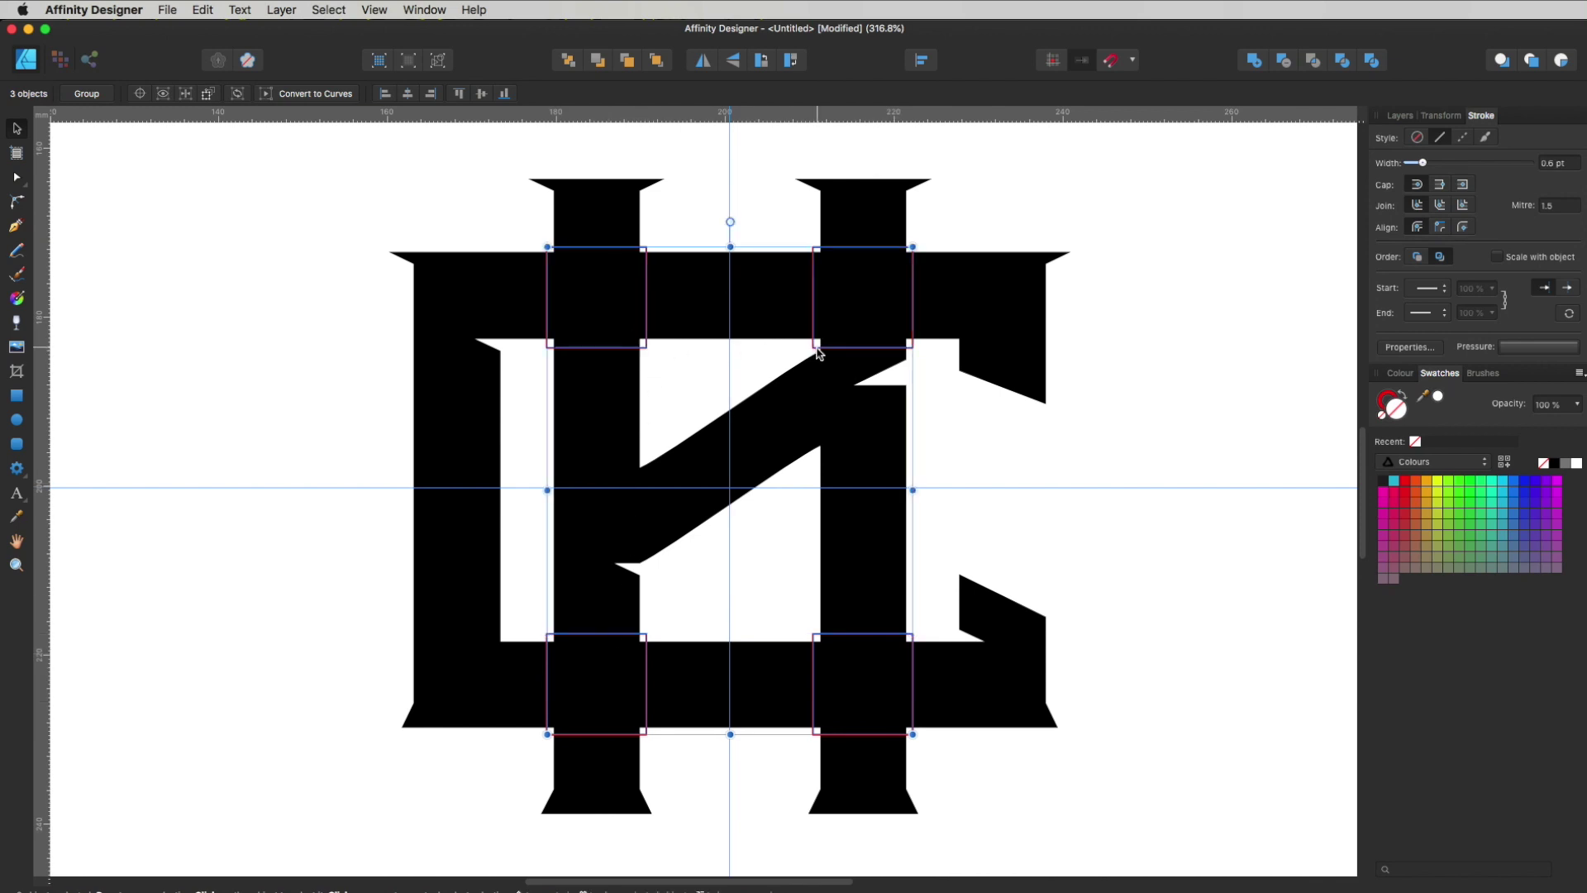
left_click(1403, 394)
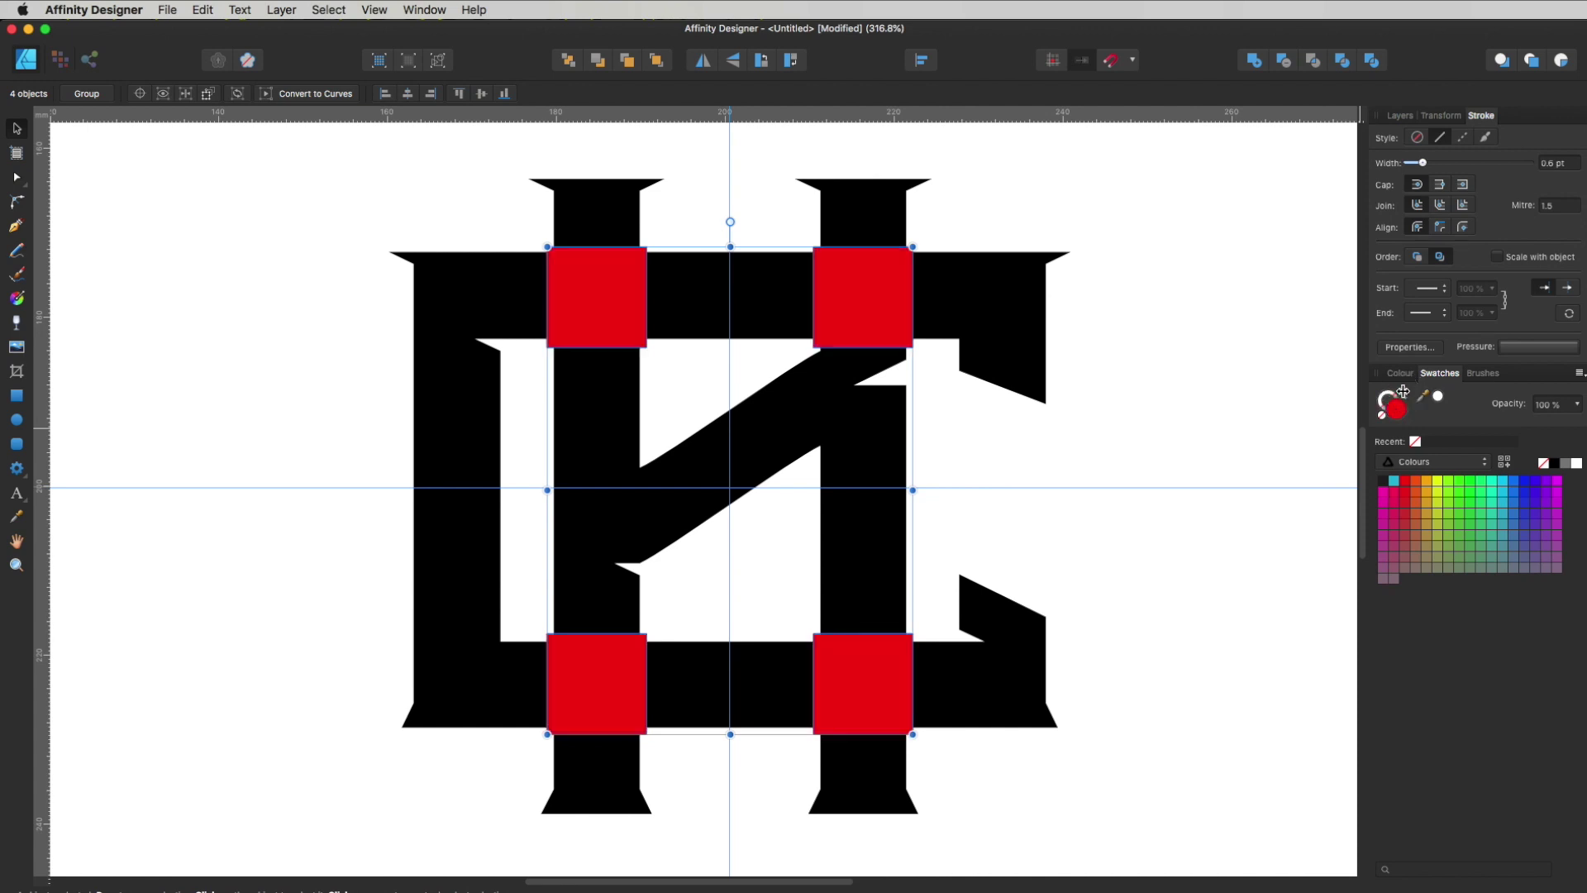
left_click(1173, 344)
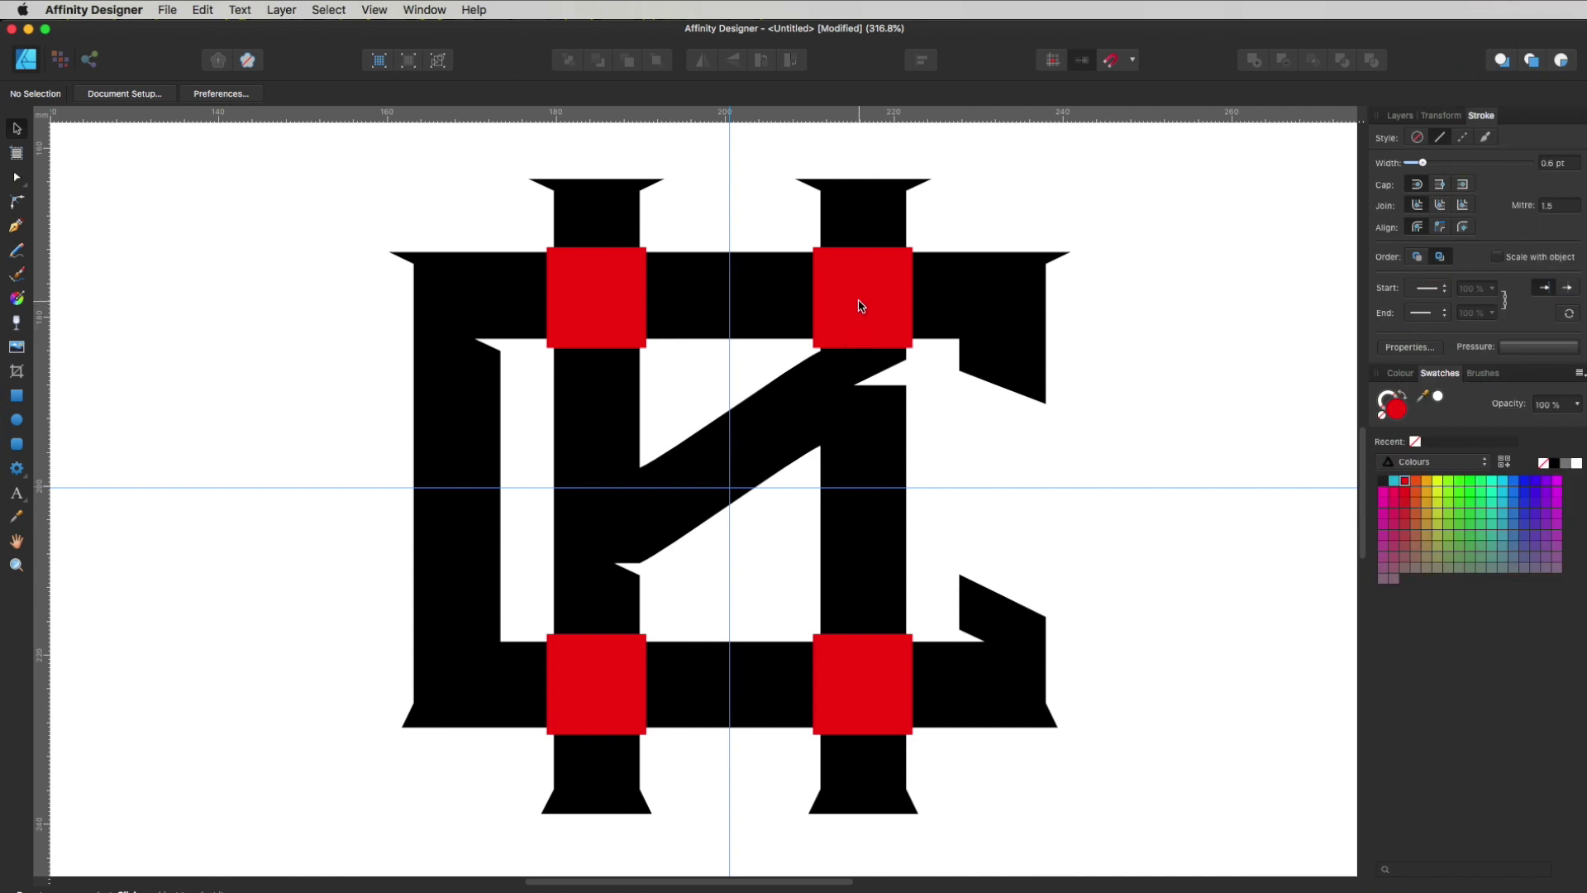
Add top-right with bottom-left, then top-left with bottom-right squares, into single shapes.
left_click(862, 306)
left_click(628, 682, "shift")
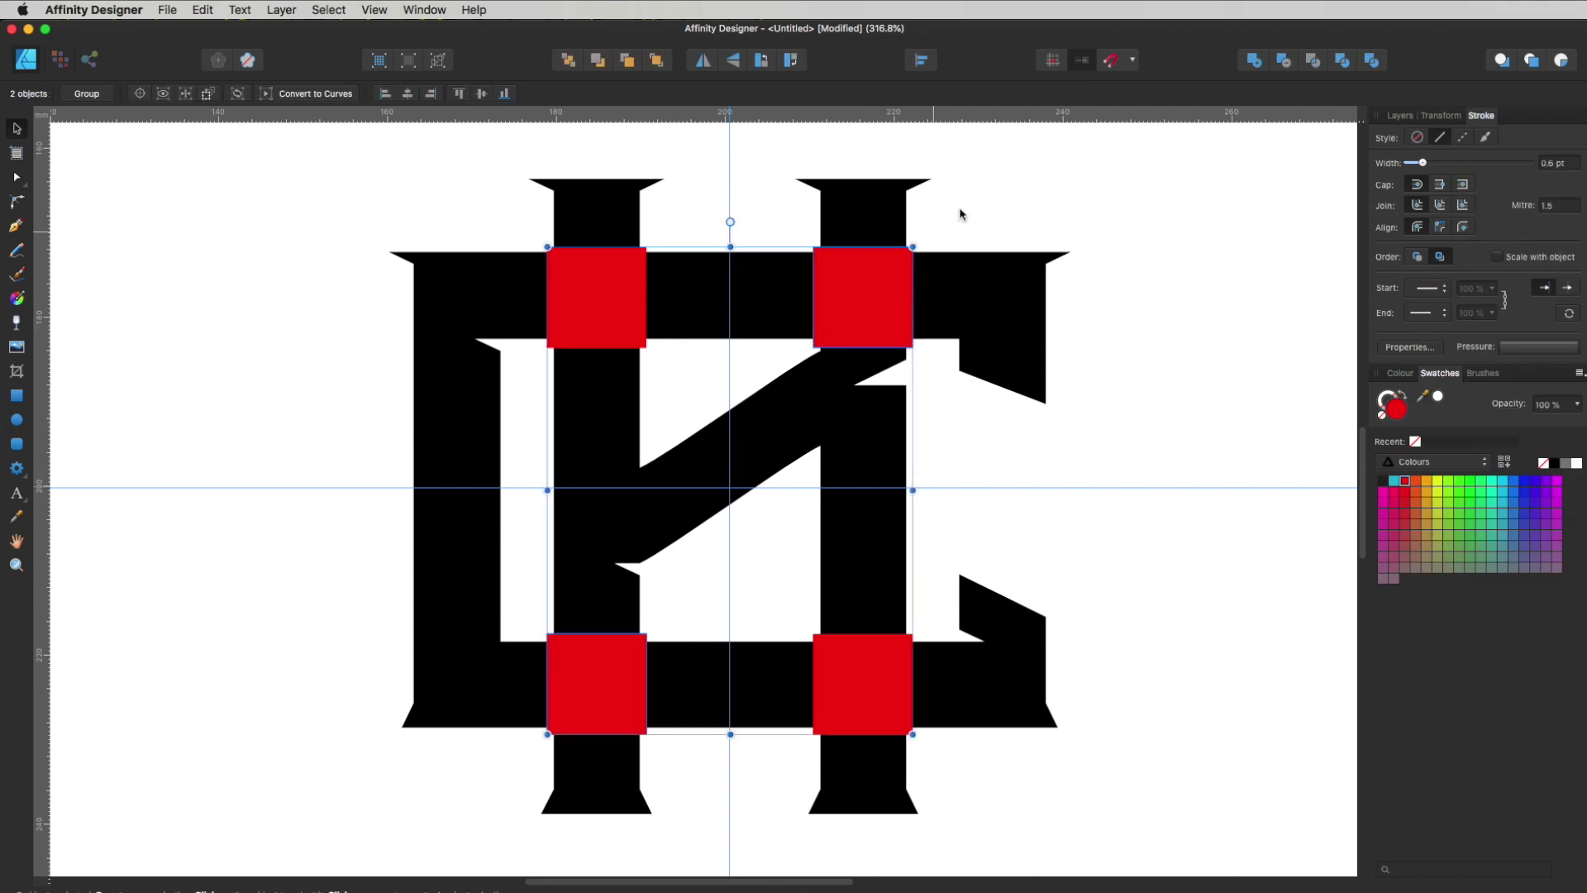
left_click(1000, 171)
left_click(879, 275)
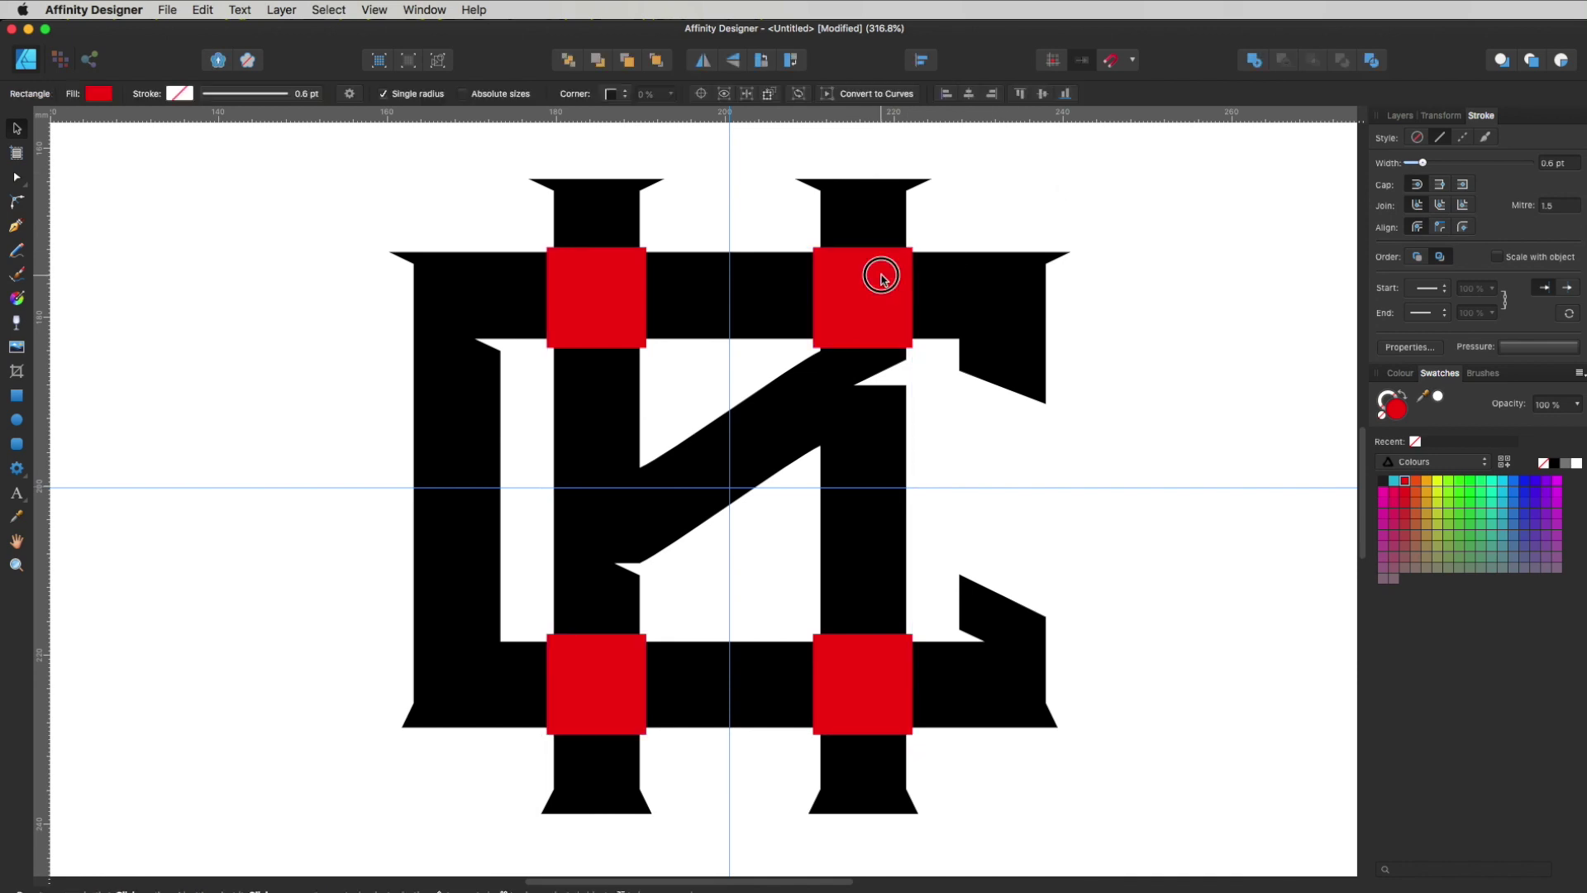
left_click(613, 682, "shift")
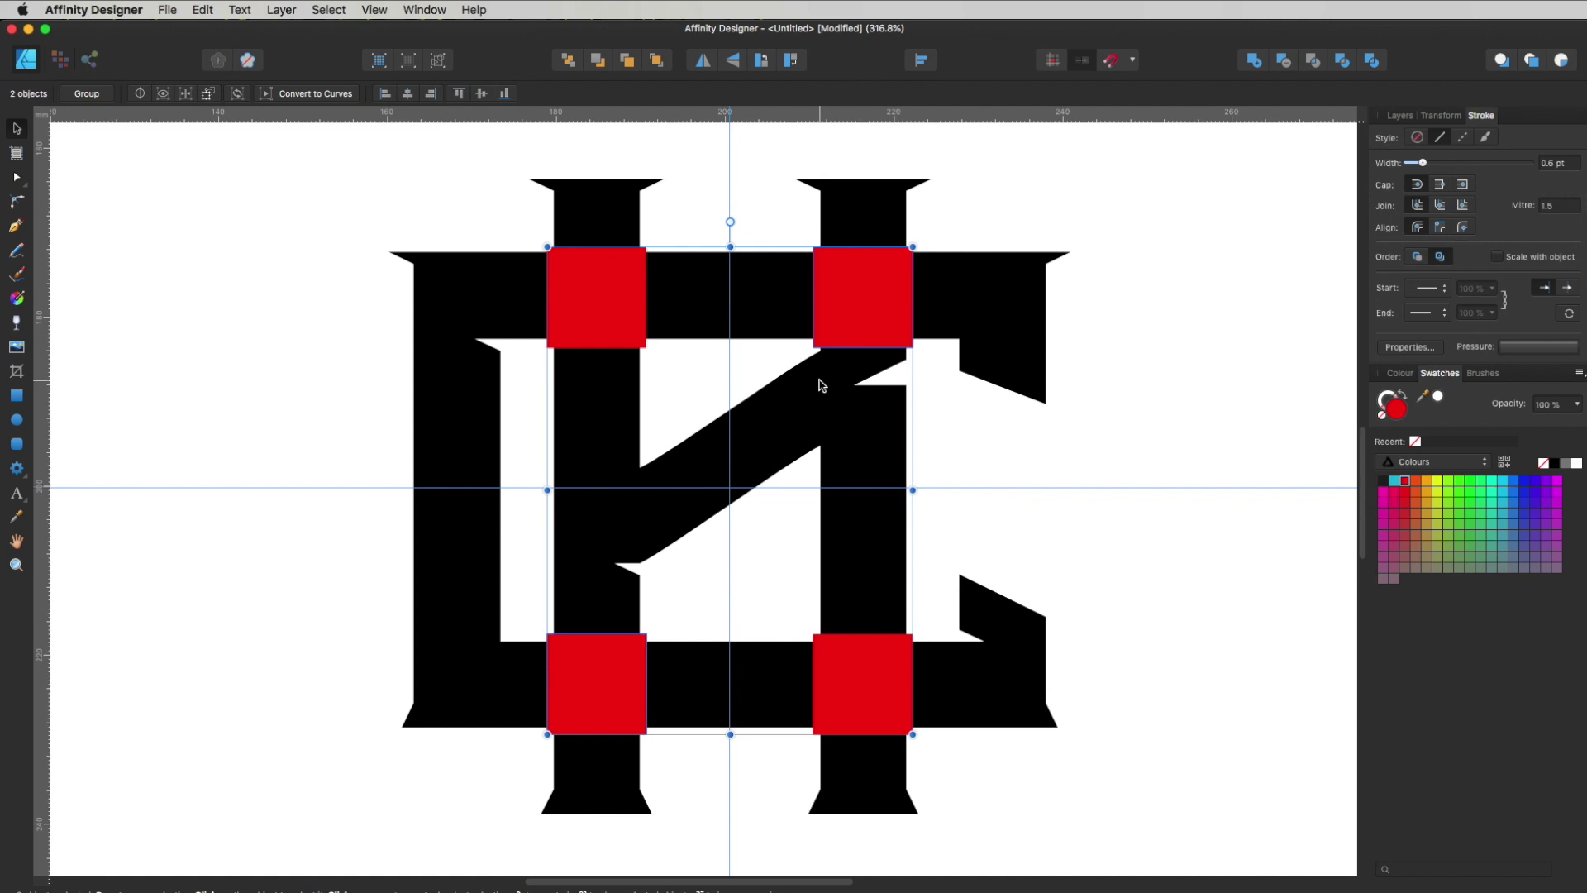
left_click(1254, 64)
left_click(1067, 194)
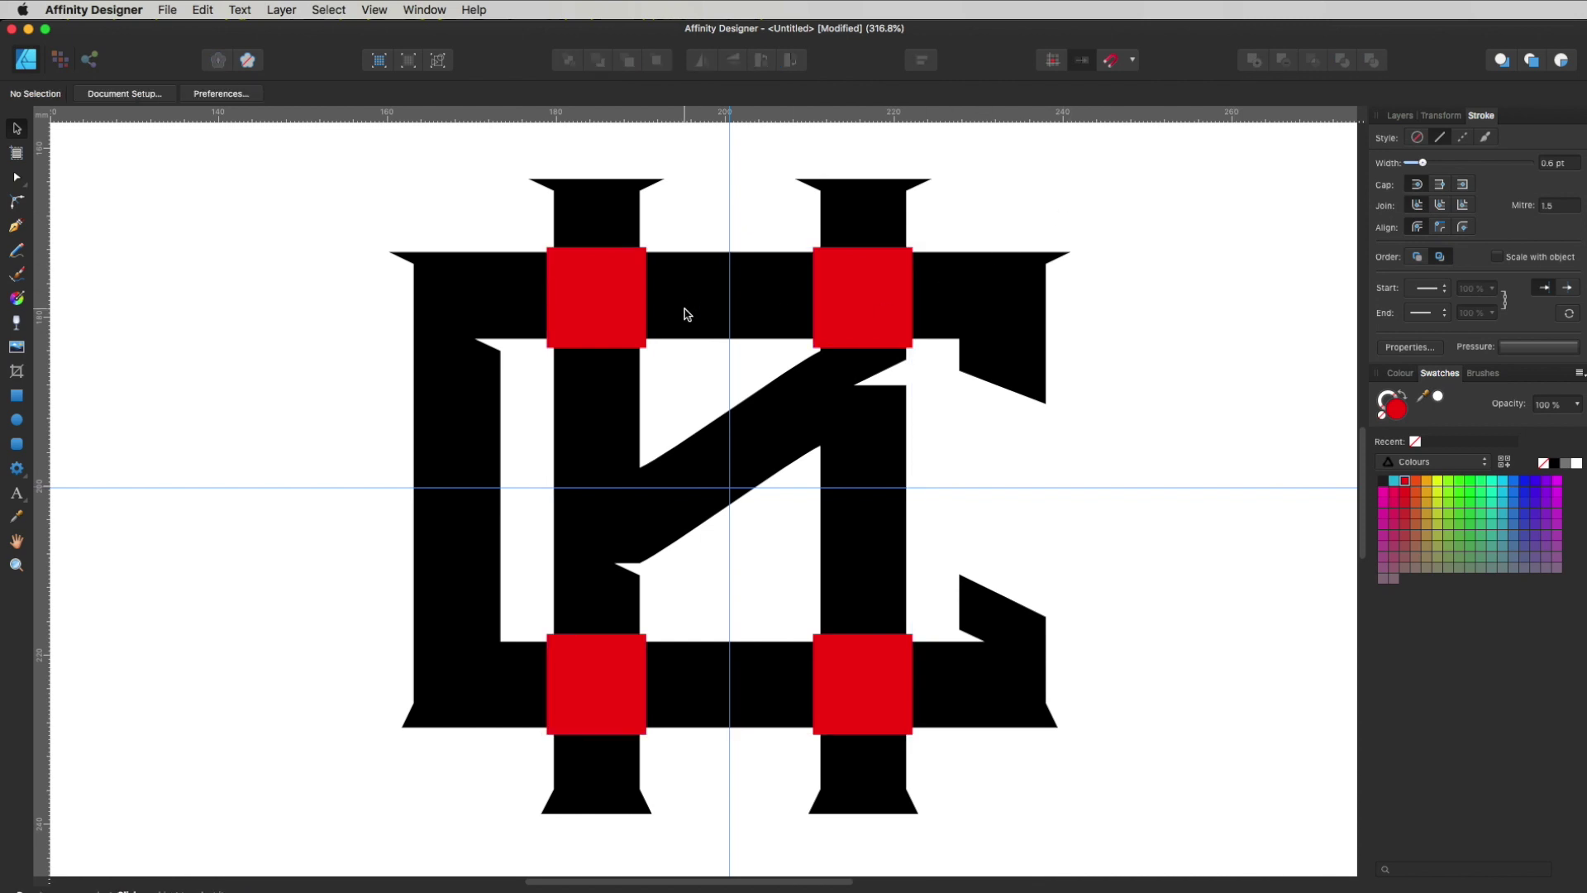
left_click(603, 300)
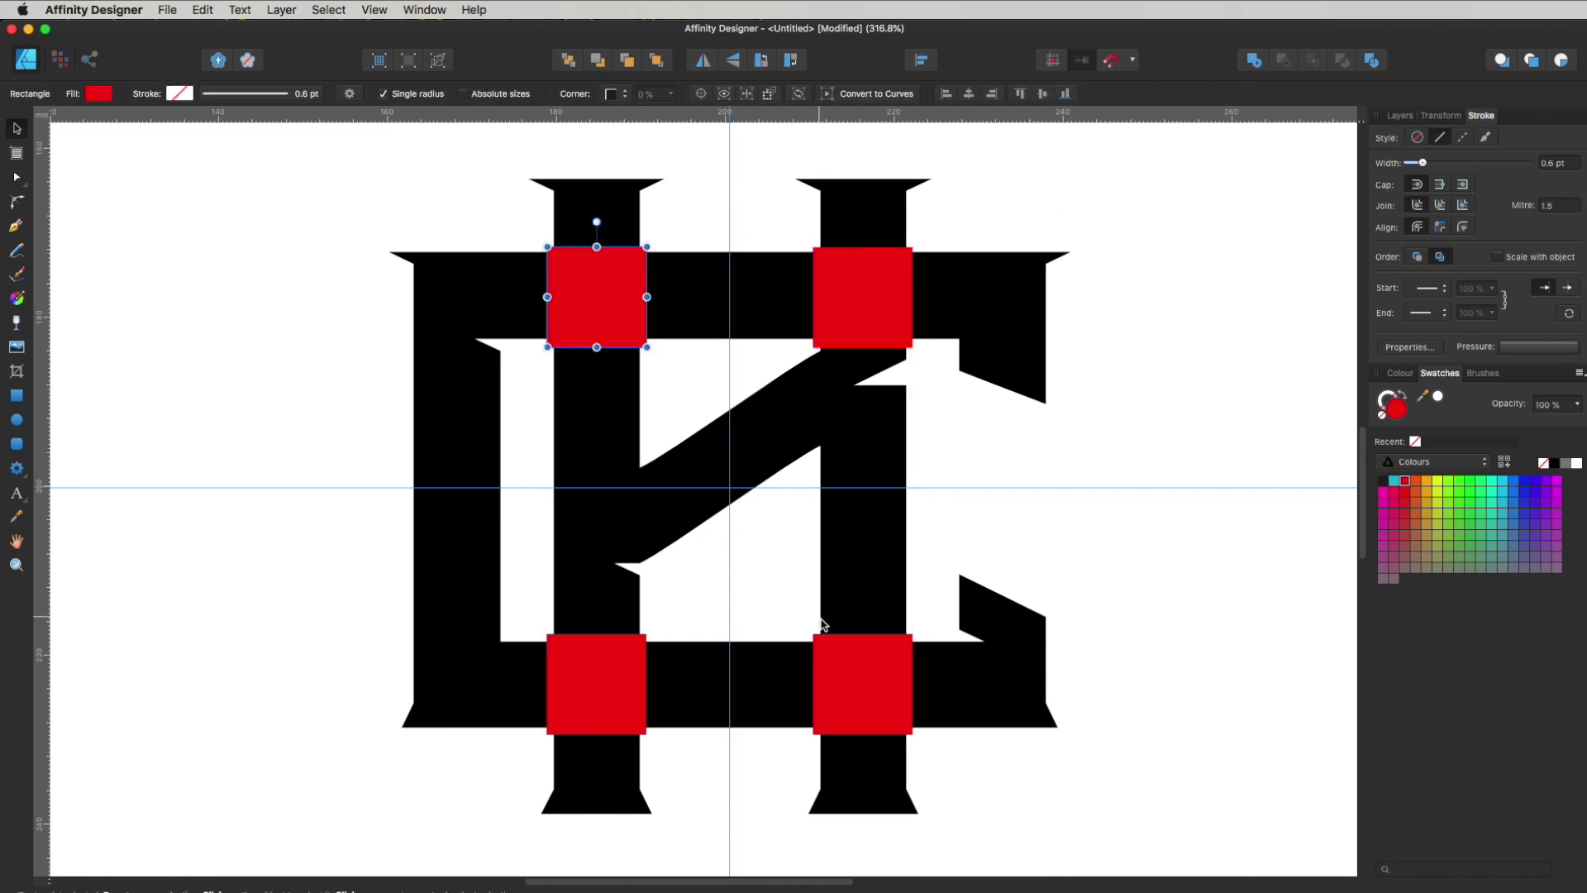
left_click(843, 694, "shift")
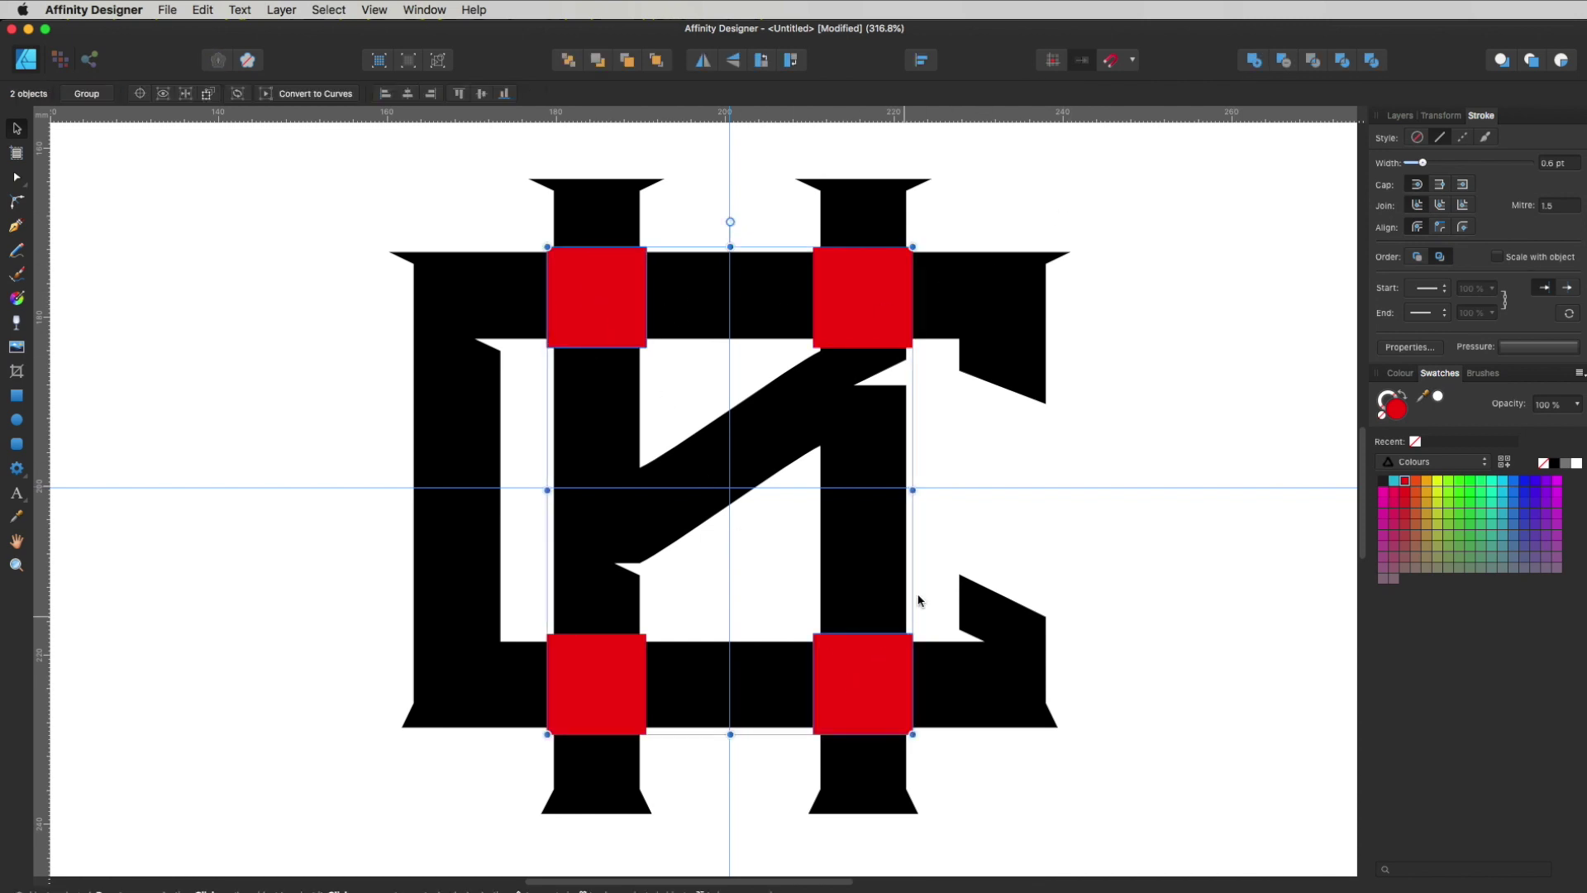
left_click(1254, 63)
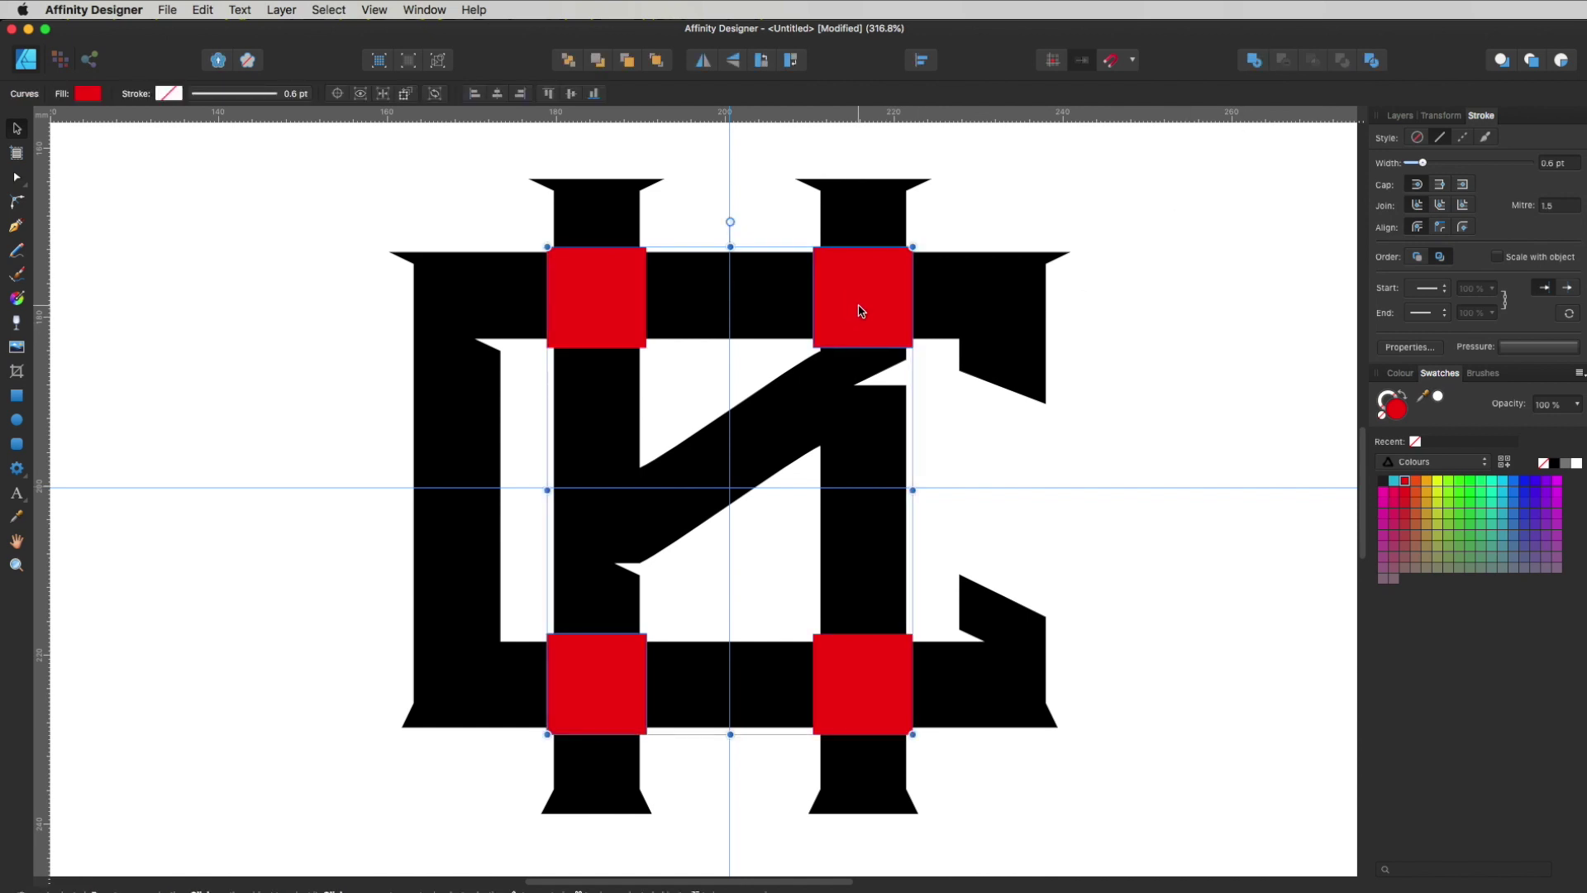
Test-move each merged pair to confirm it moves as one shape, undoing the moves.
left_click_drag(860, 311, 1127, 226)
key("super+z")
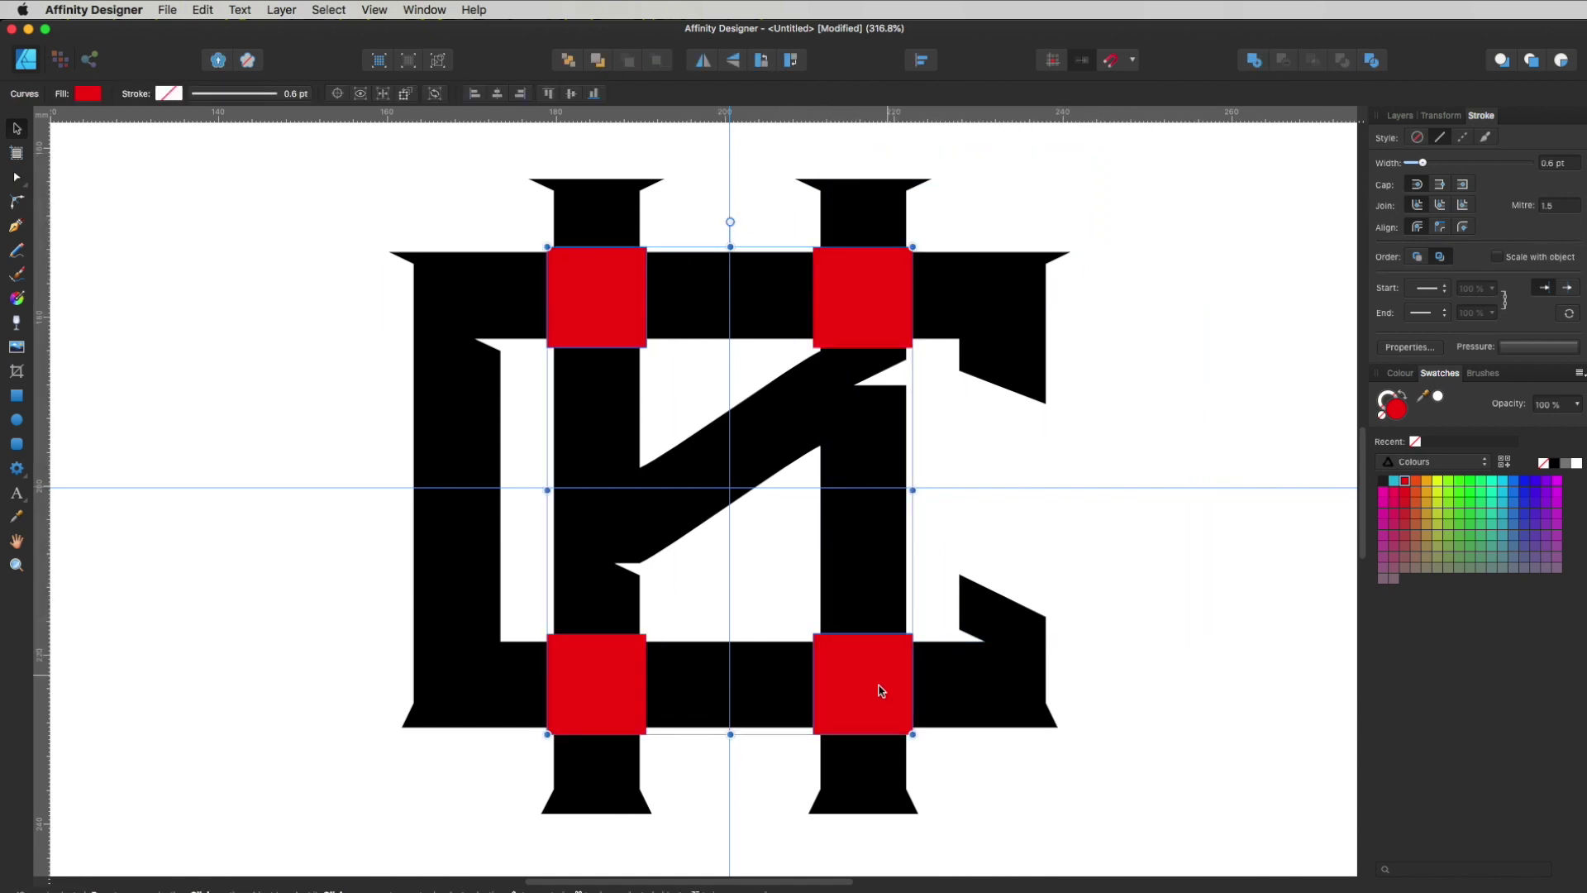
left_click_drag(881, 692, 1020, 622)
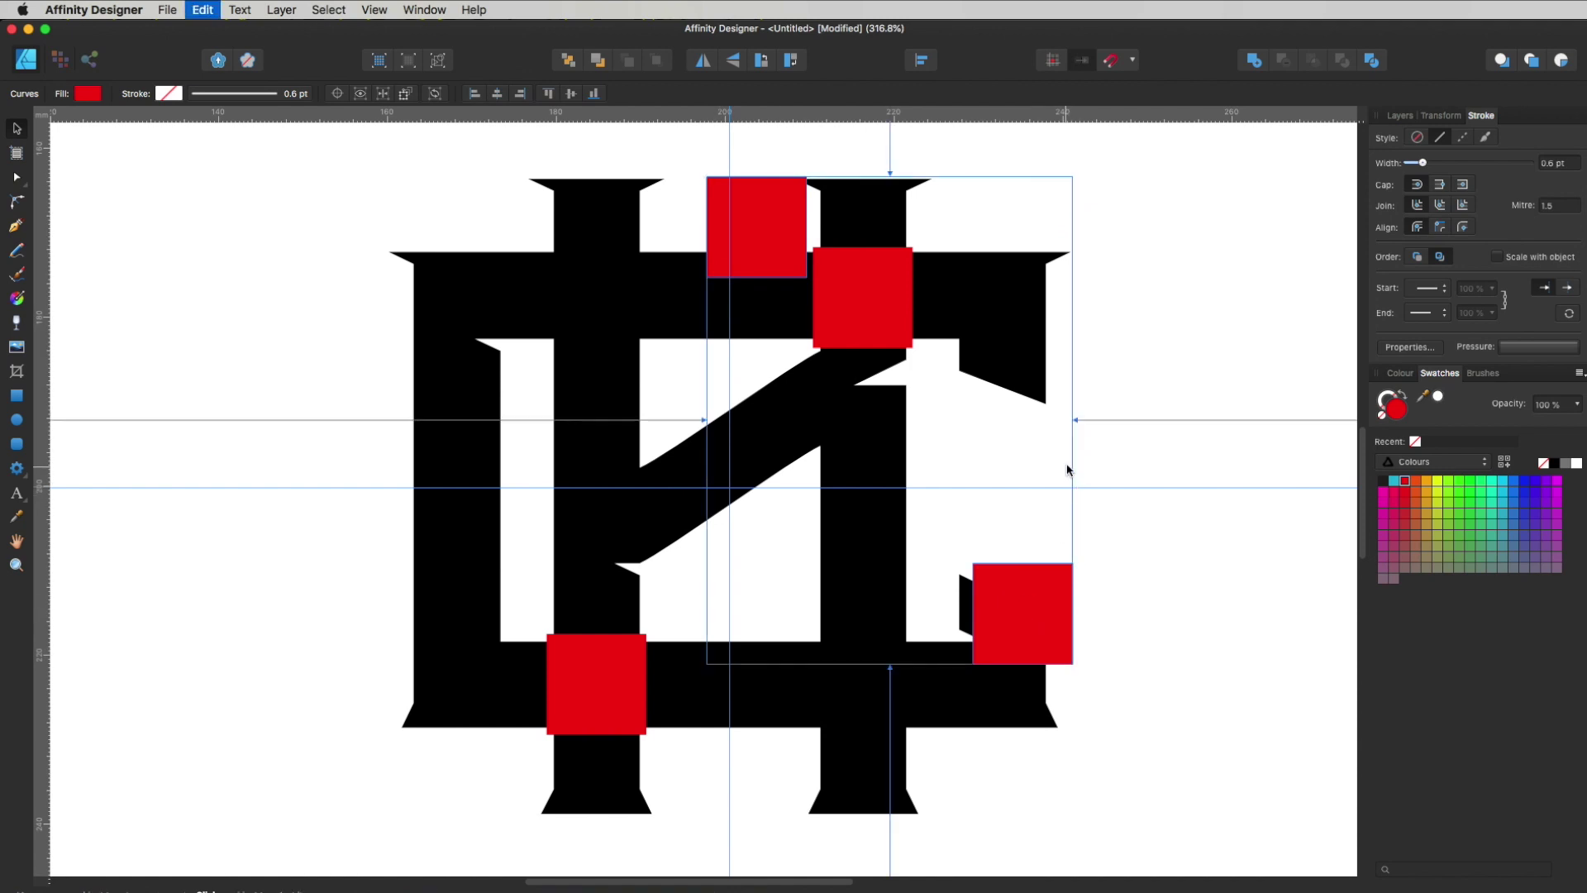
key("super+z")
left_click(1194, 294)
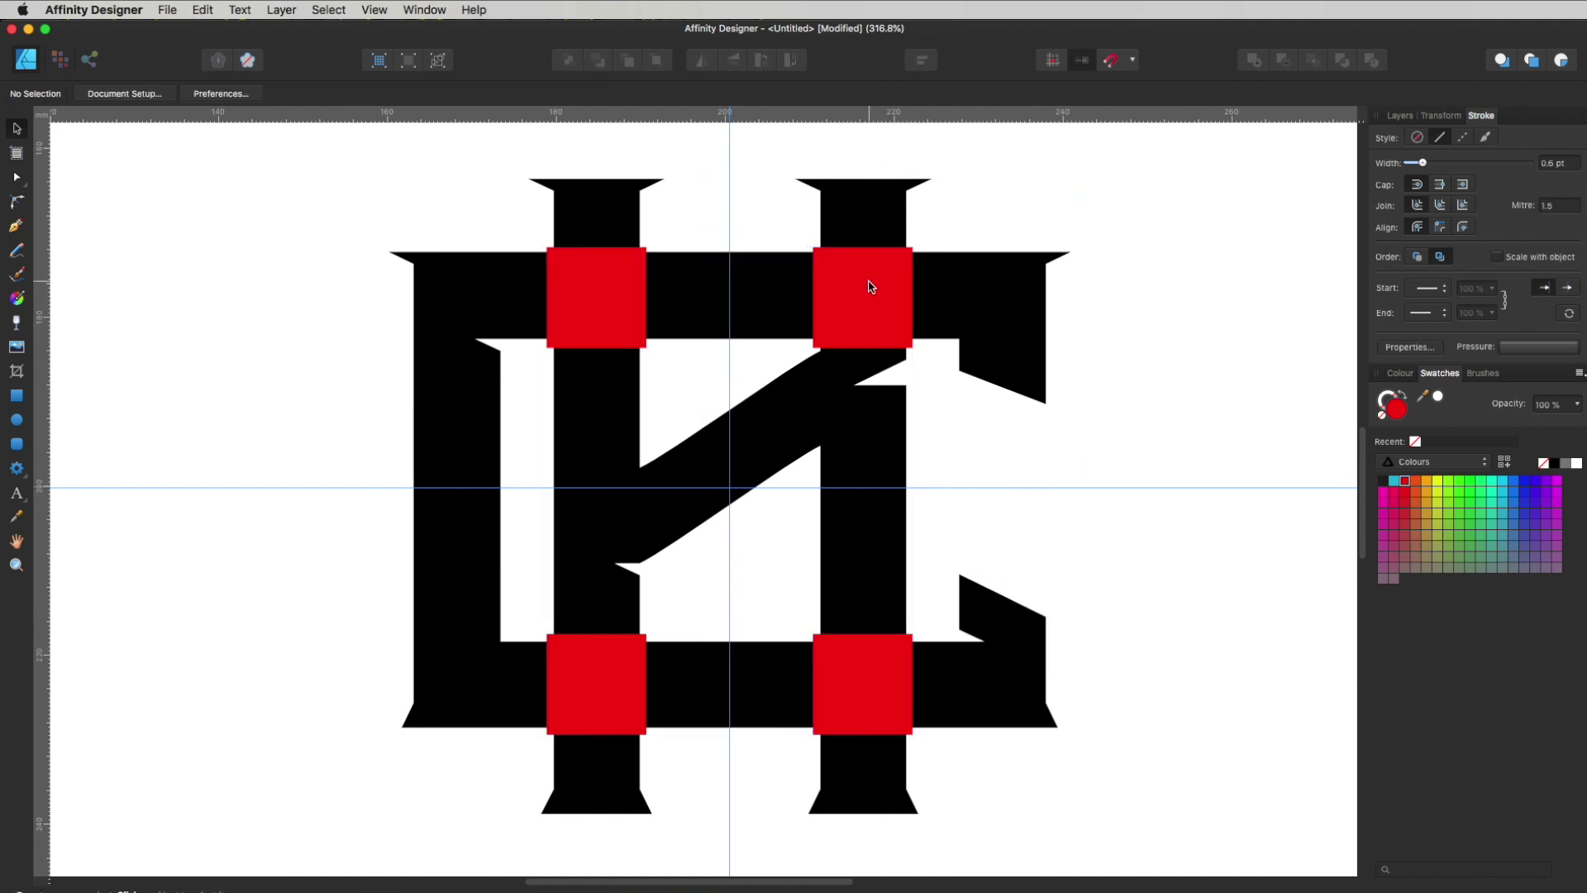
left_click(866, 322)
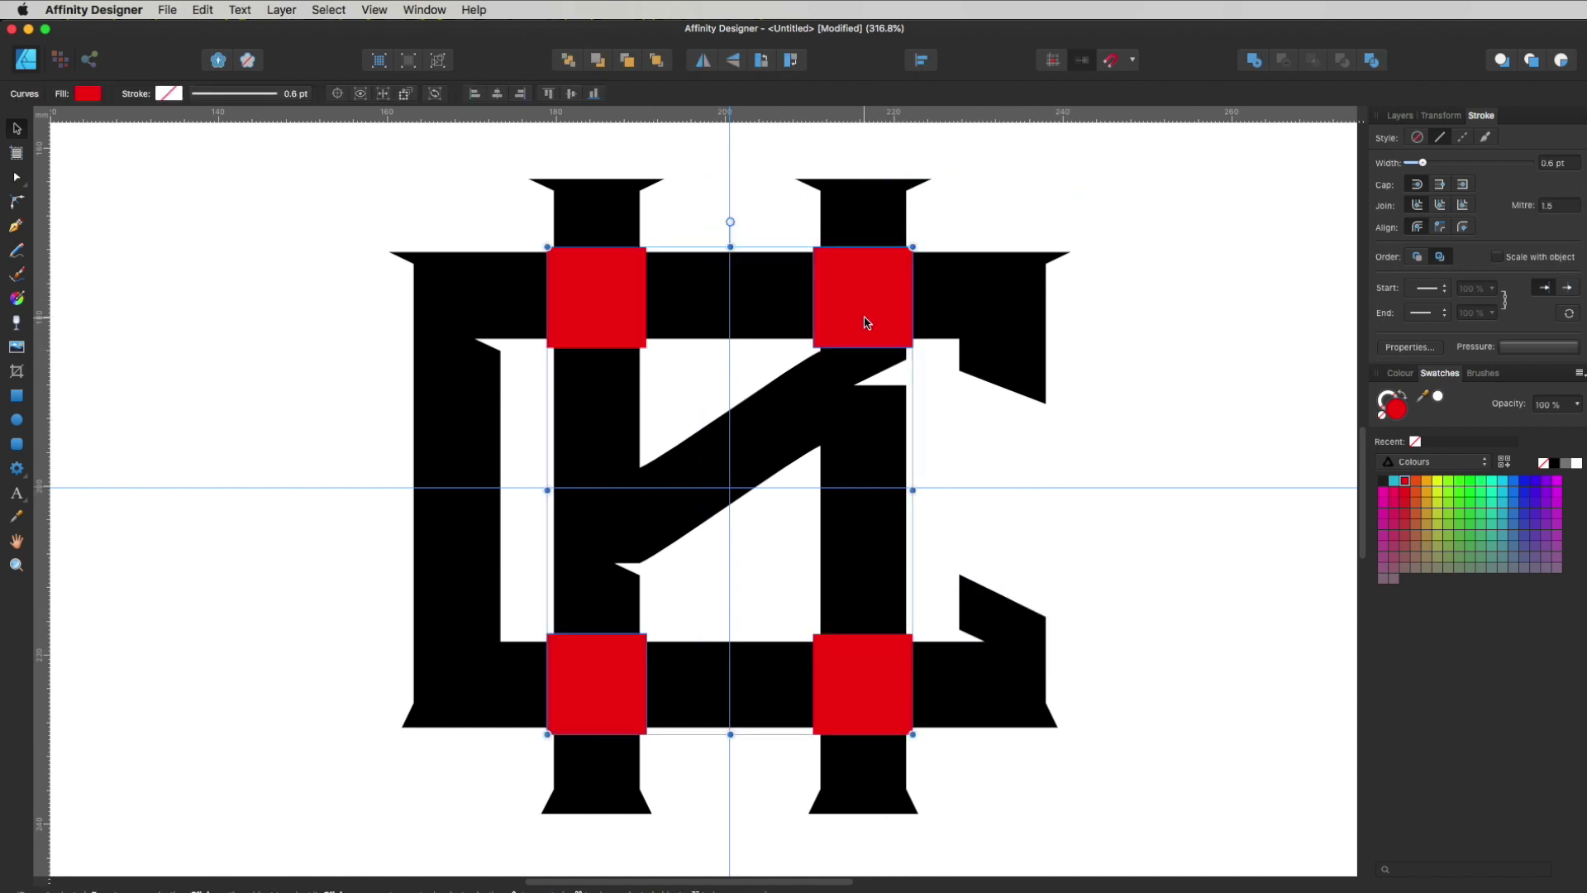
left_click(1120, 493)
left_click(864, 301)
Subtract the first merged red square pair from the letter beneath it.
left_click(992, 305, "shift")
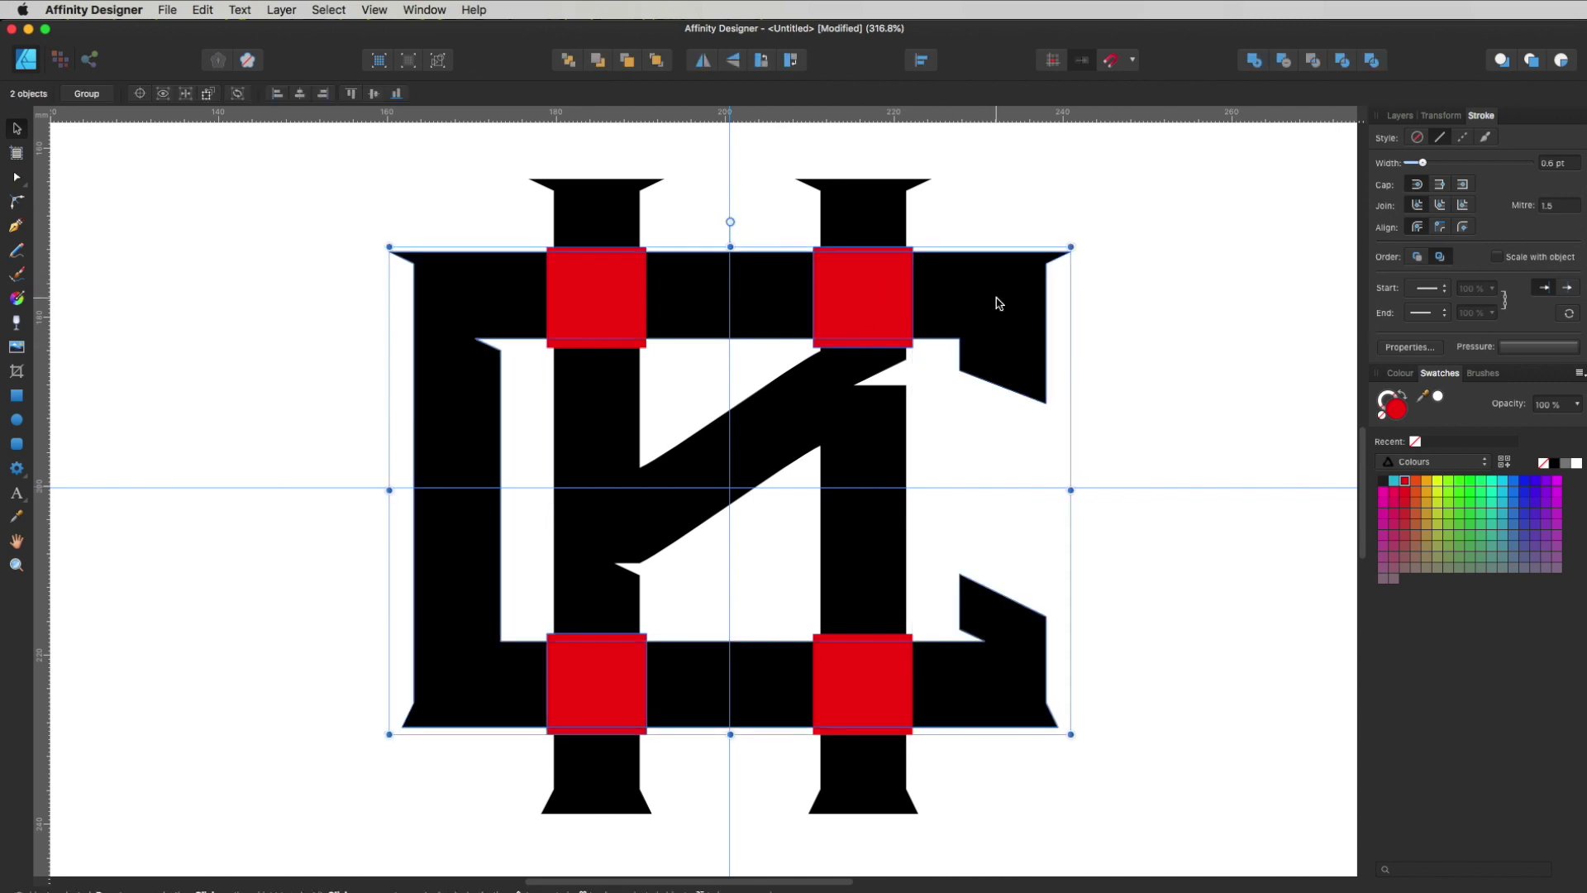
left_click(1288, 67)
left_click(1222, 191)
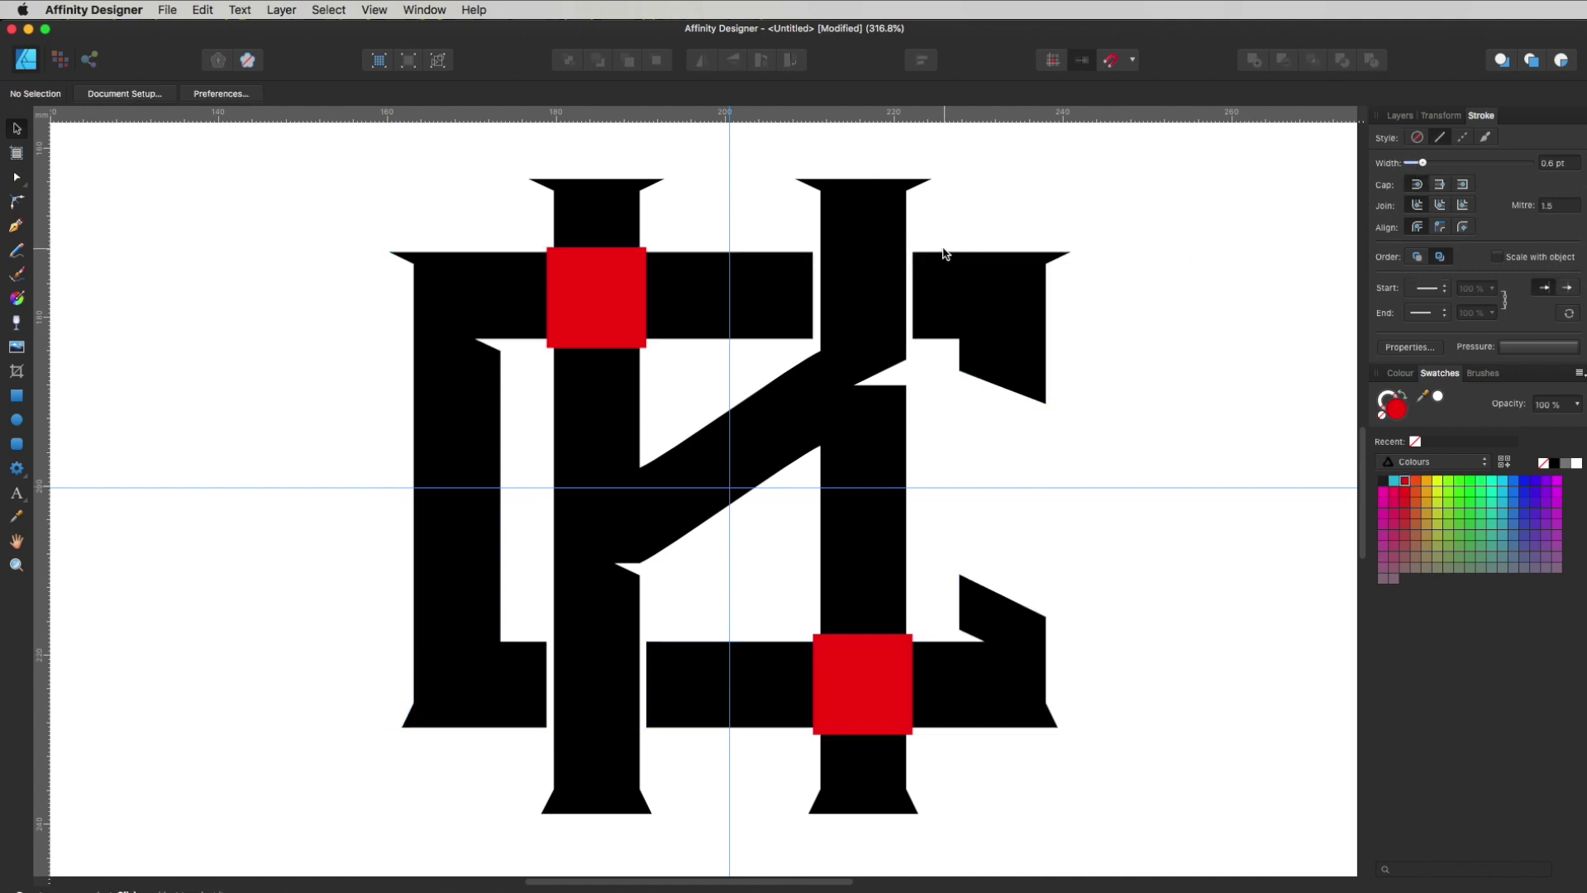
Subtract the remaining red square pair from the other letter so the strokes interweave.
left_click(845, 685)
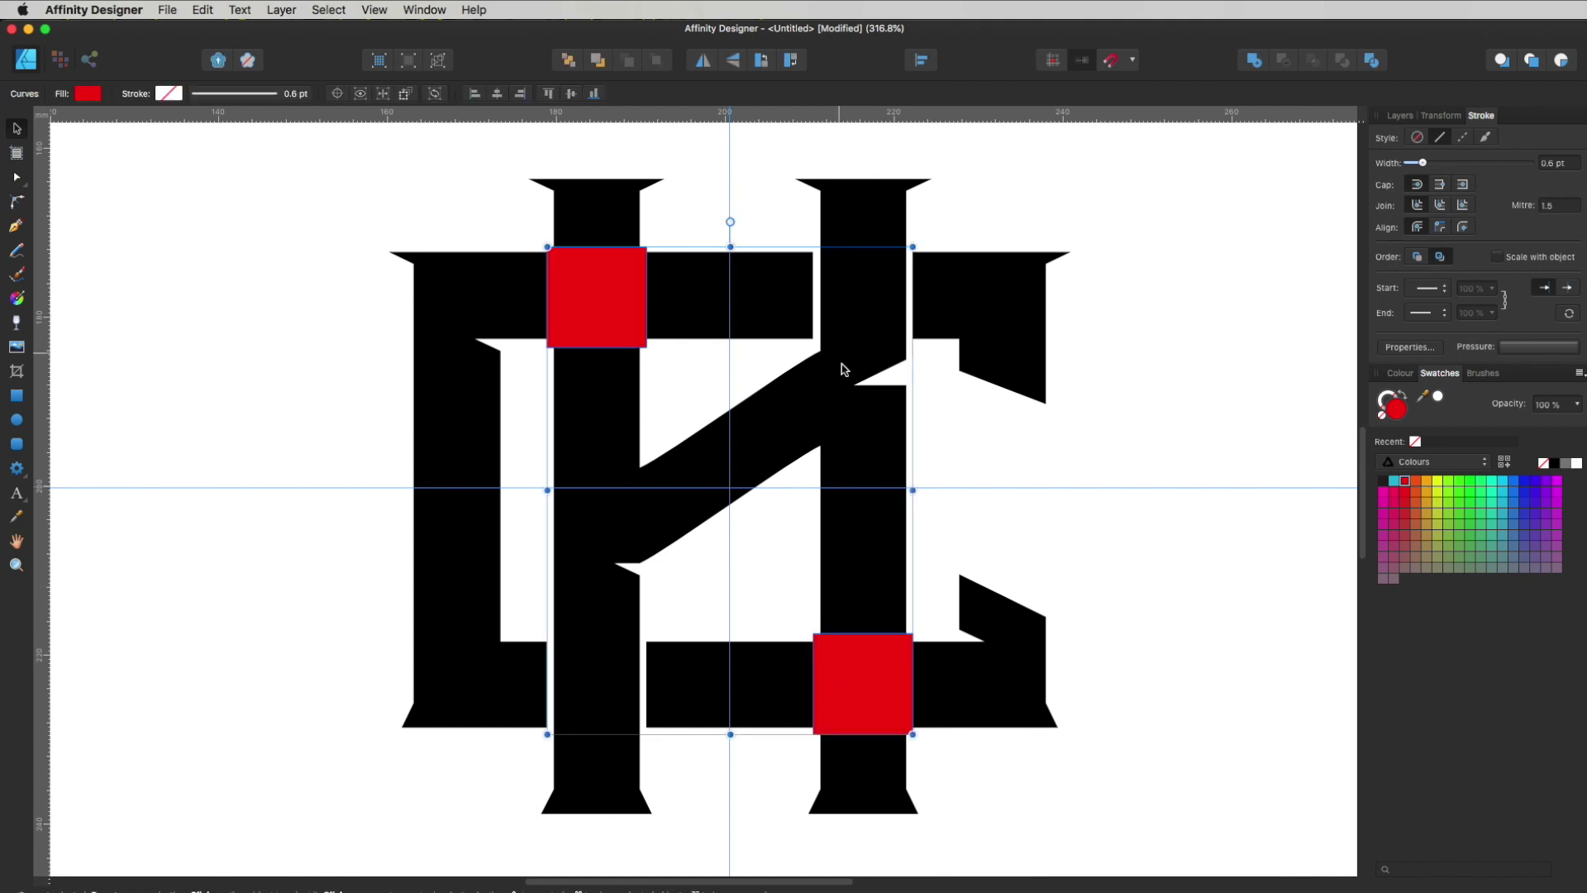
left_click(856, 413, "shift")
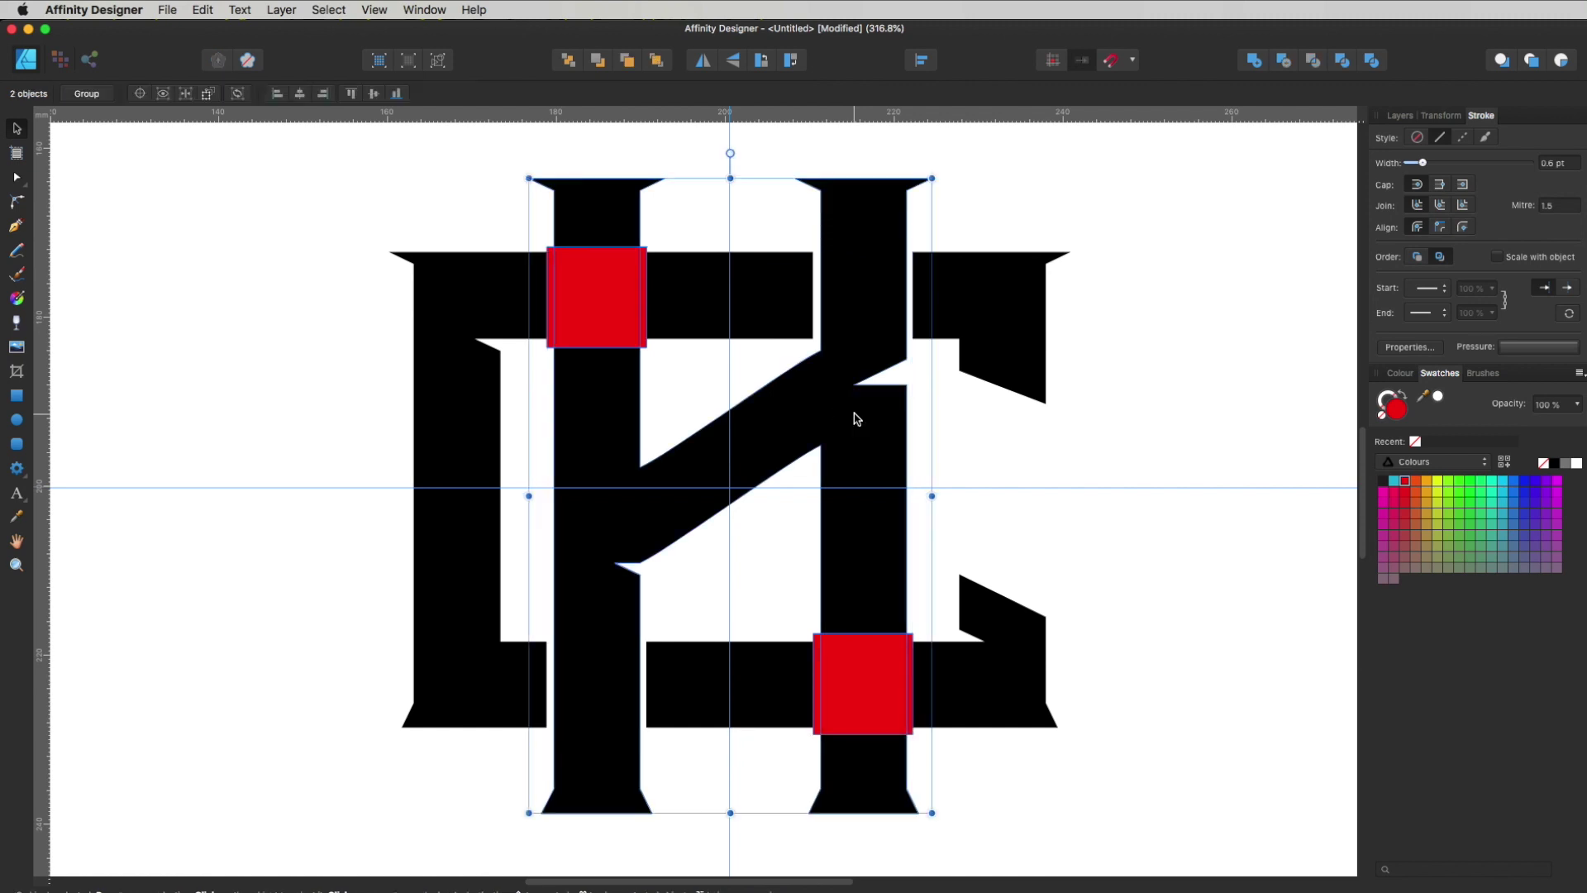
left_click(1285, 62)
left_click(1229, 174)
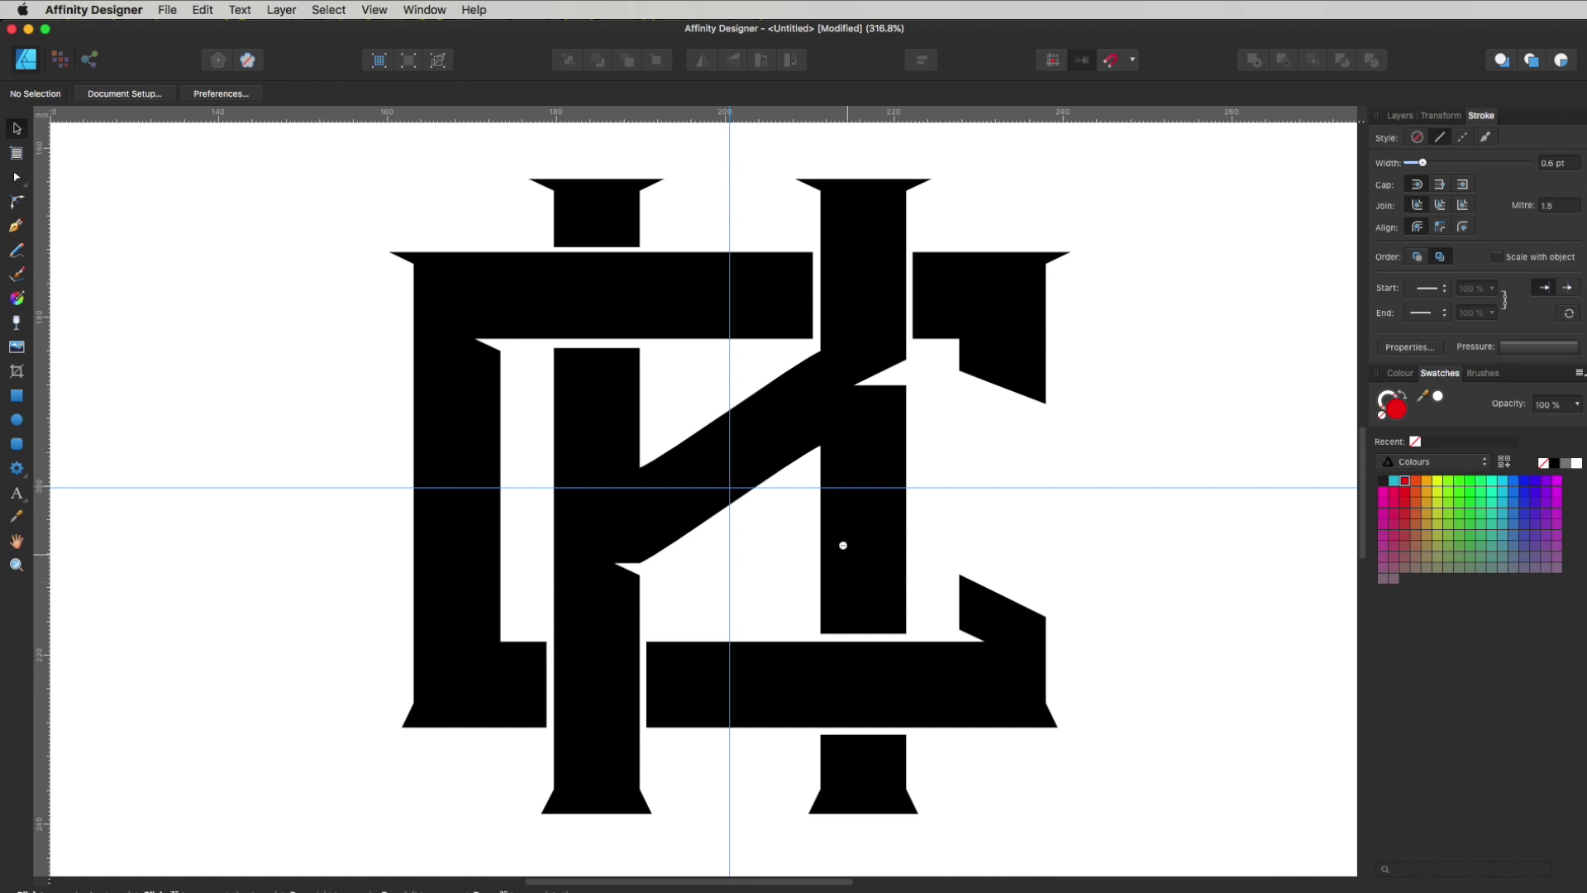
Check the cut edges, fit the page to the window, then zoom in around the KC monogram.
left_click_drag(1091, 561, 900, 493)
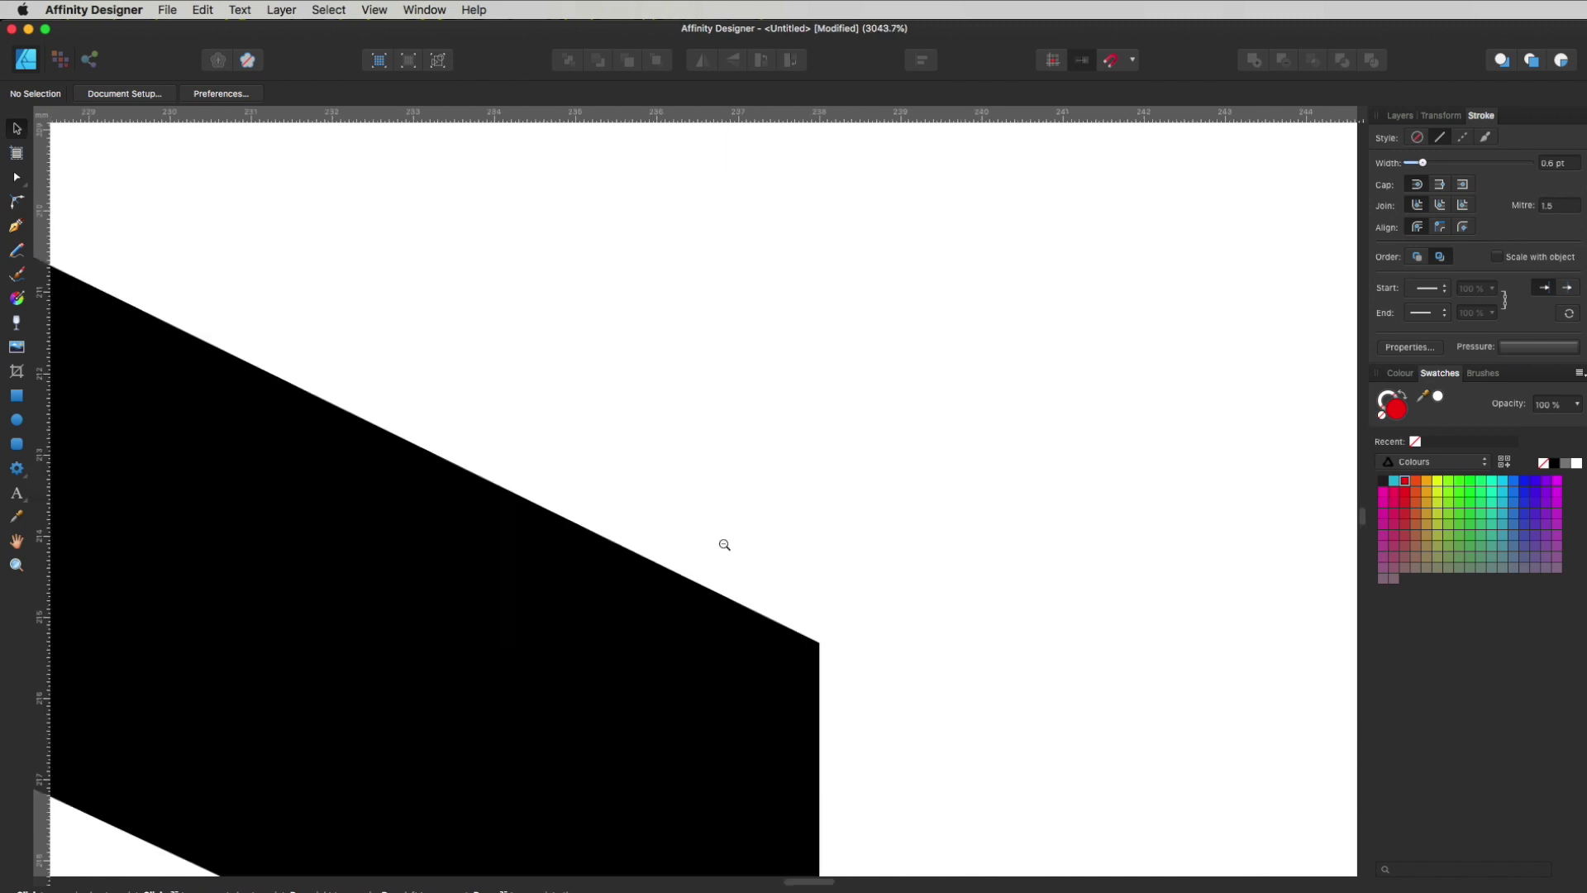
key("super+0")
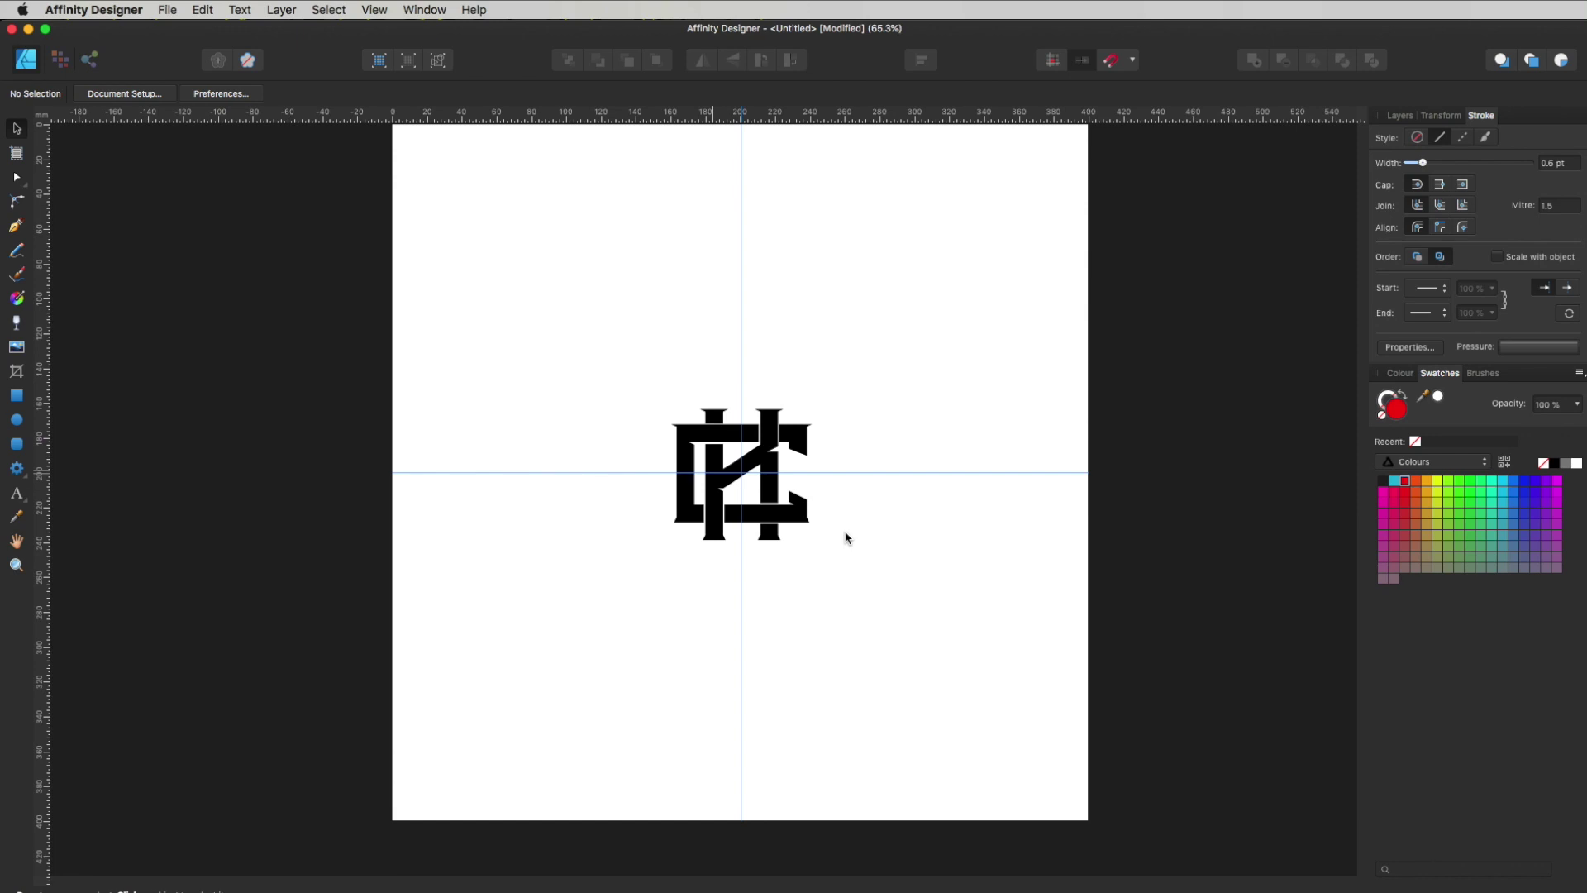
key("super+0")
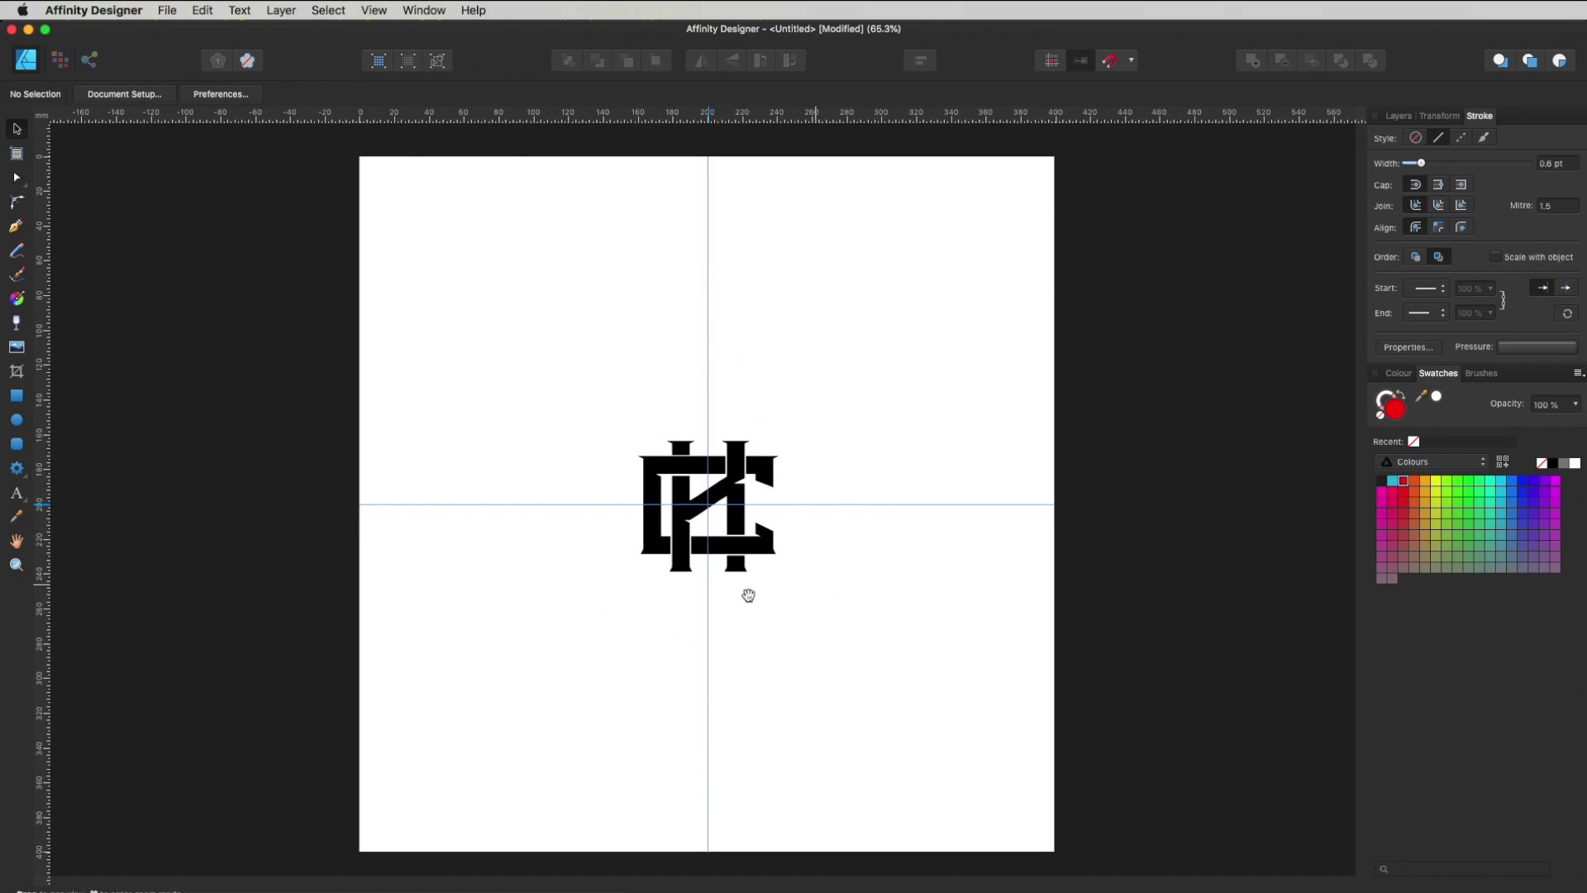
key("z")
left_click_drag(695, 473, 840, 556)
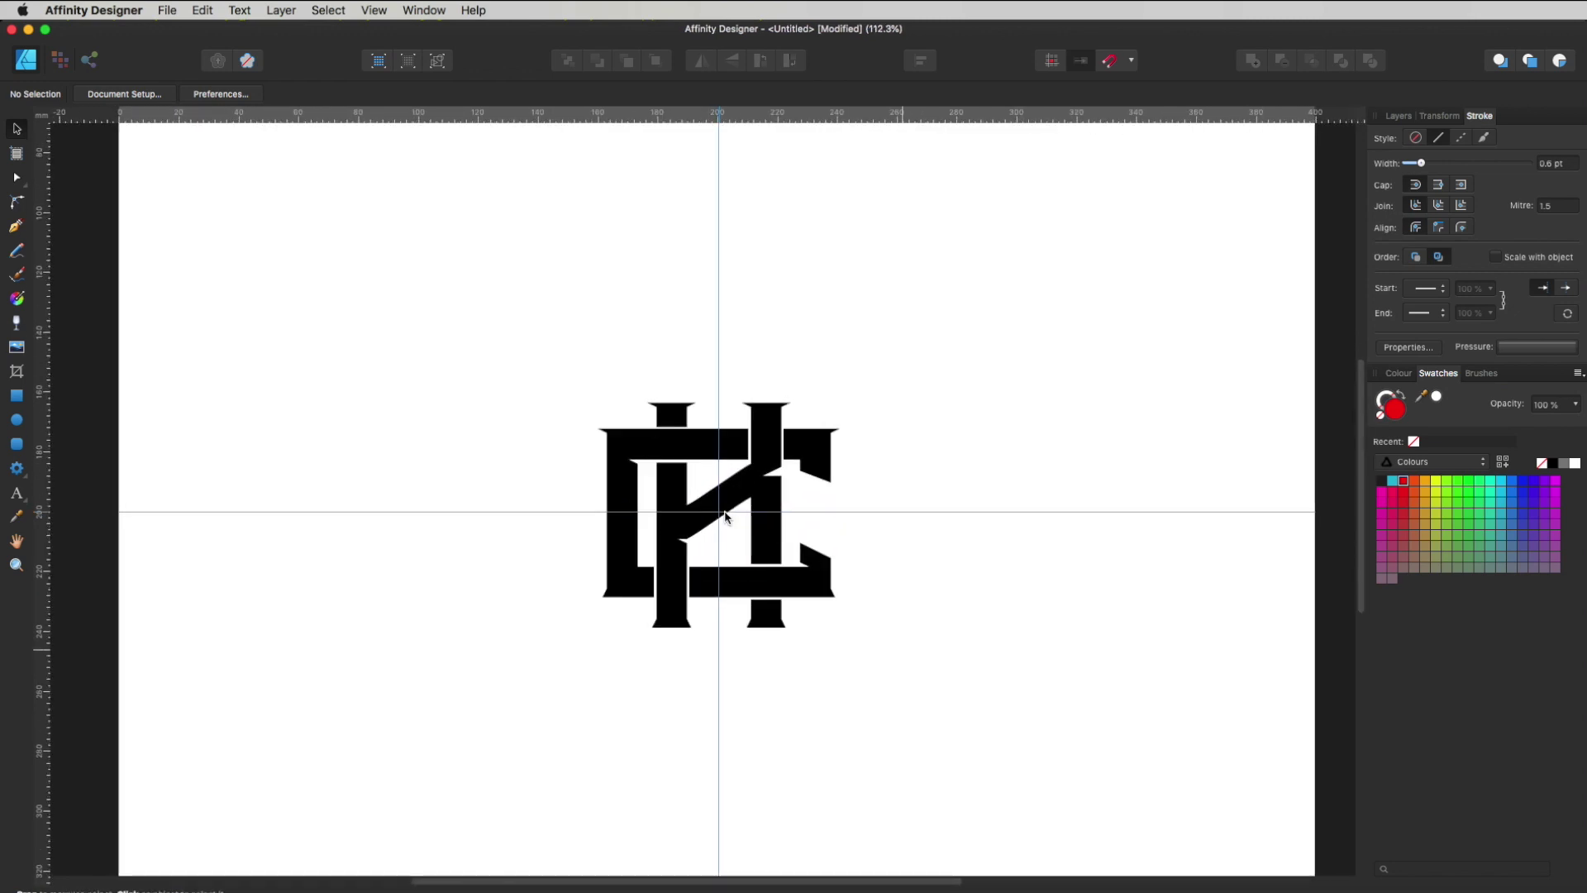
Draw a centred circle from the guide intersection around the monogram, outline only with no fill.
key("m")
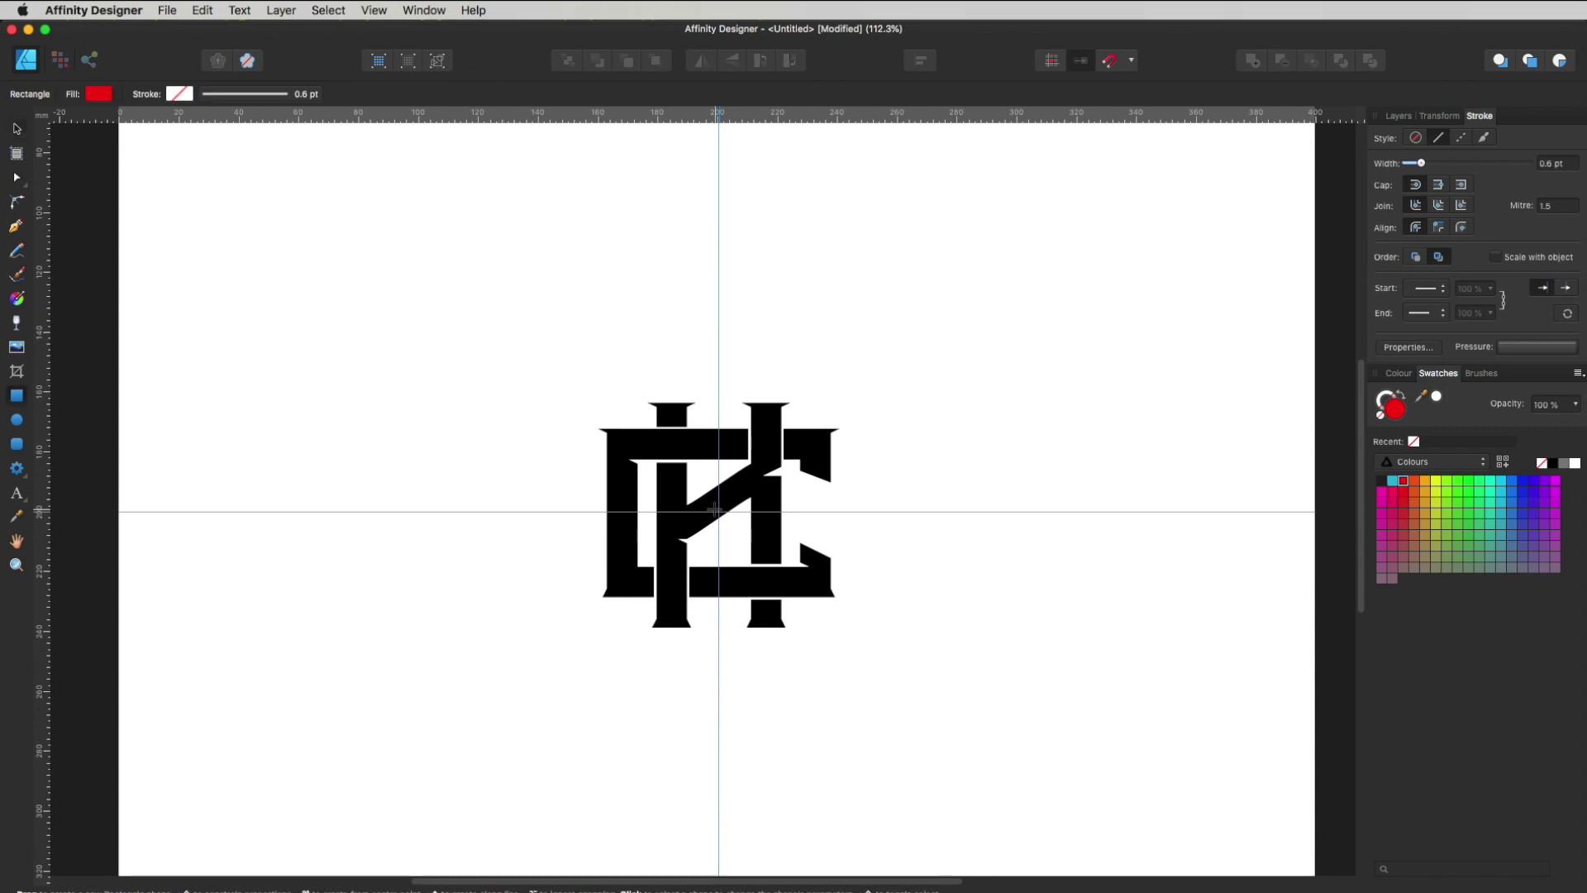
key("e")
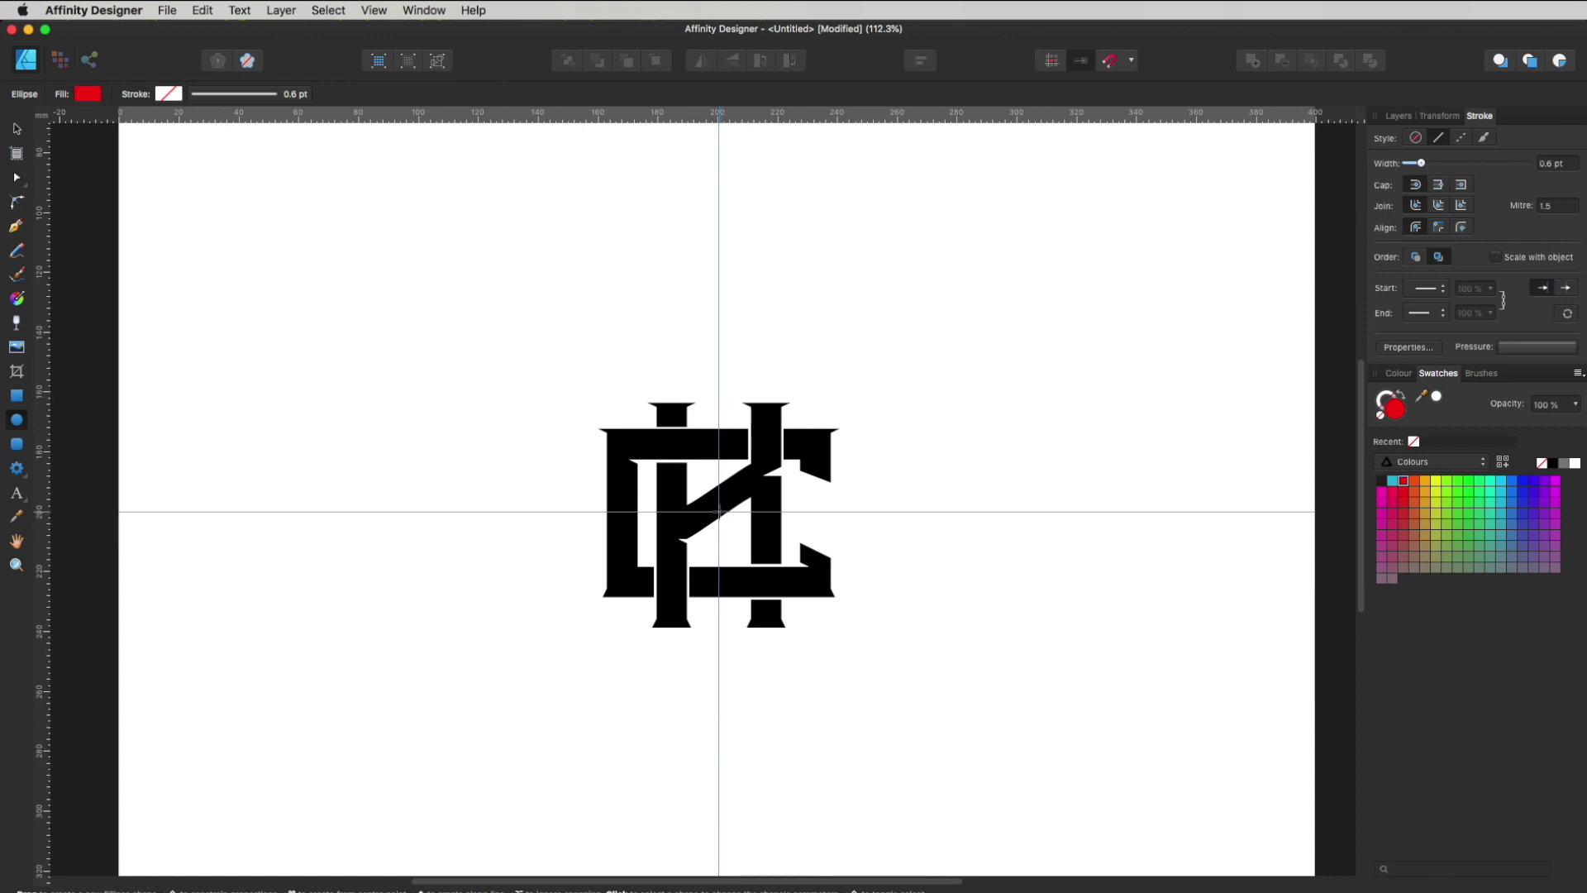
left_click_drag(718, 512, 885, 676)
key("super")
key("shift")
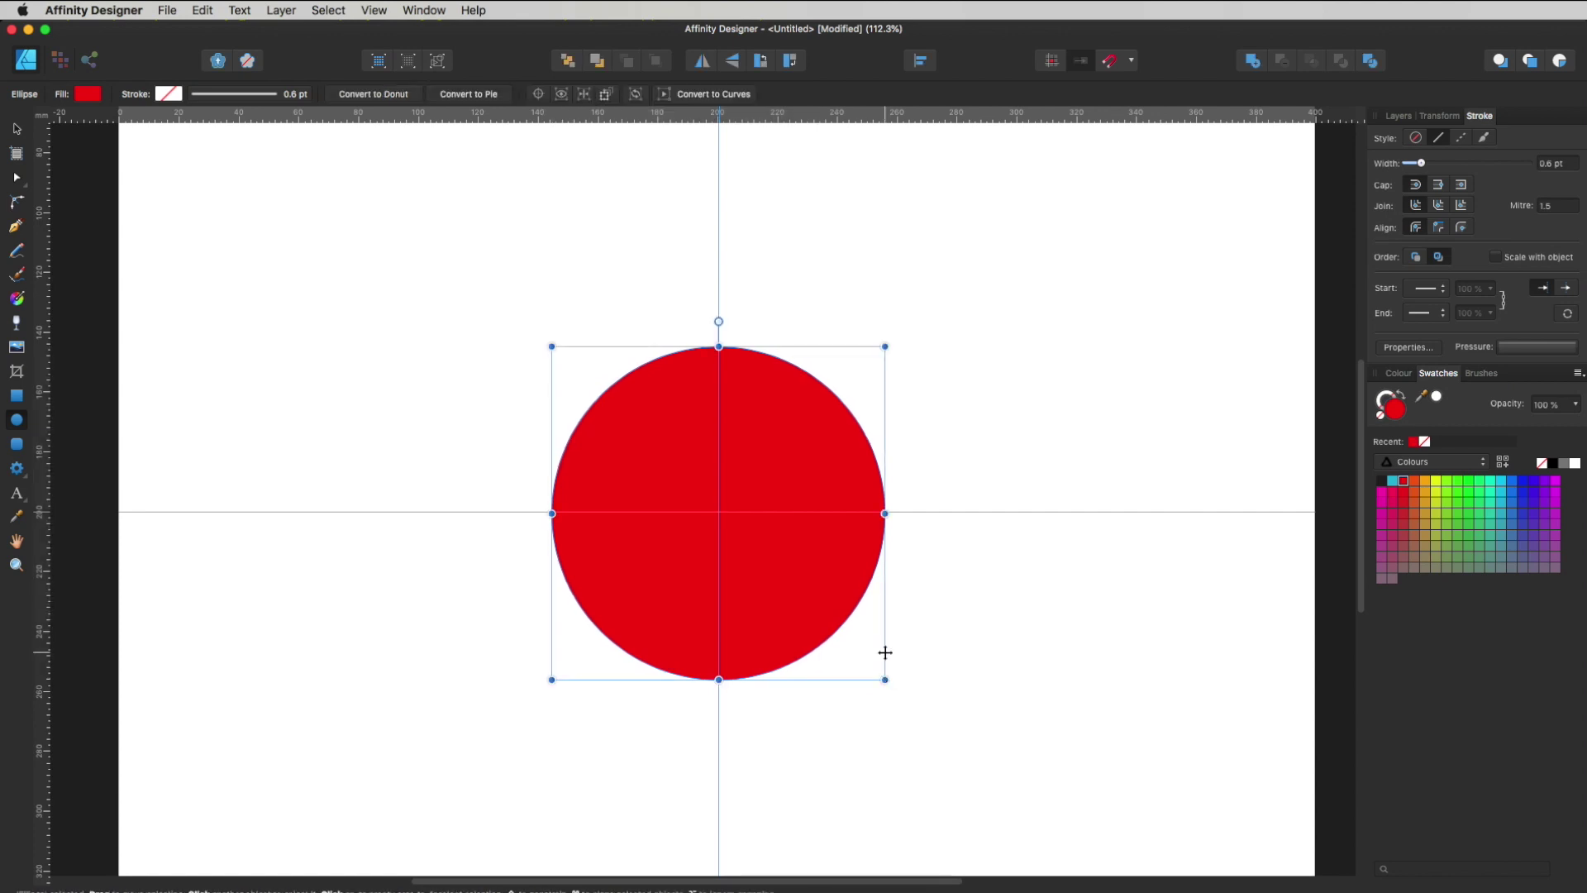
left_click(1404, 397)
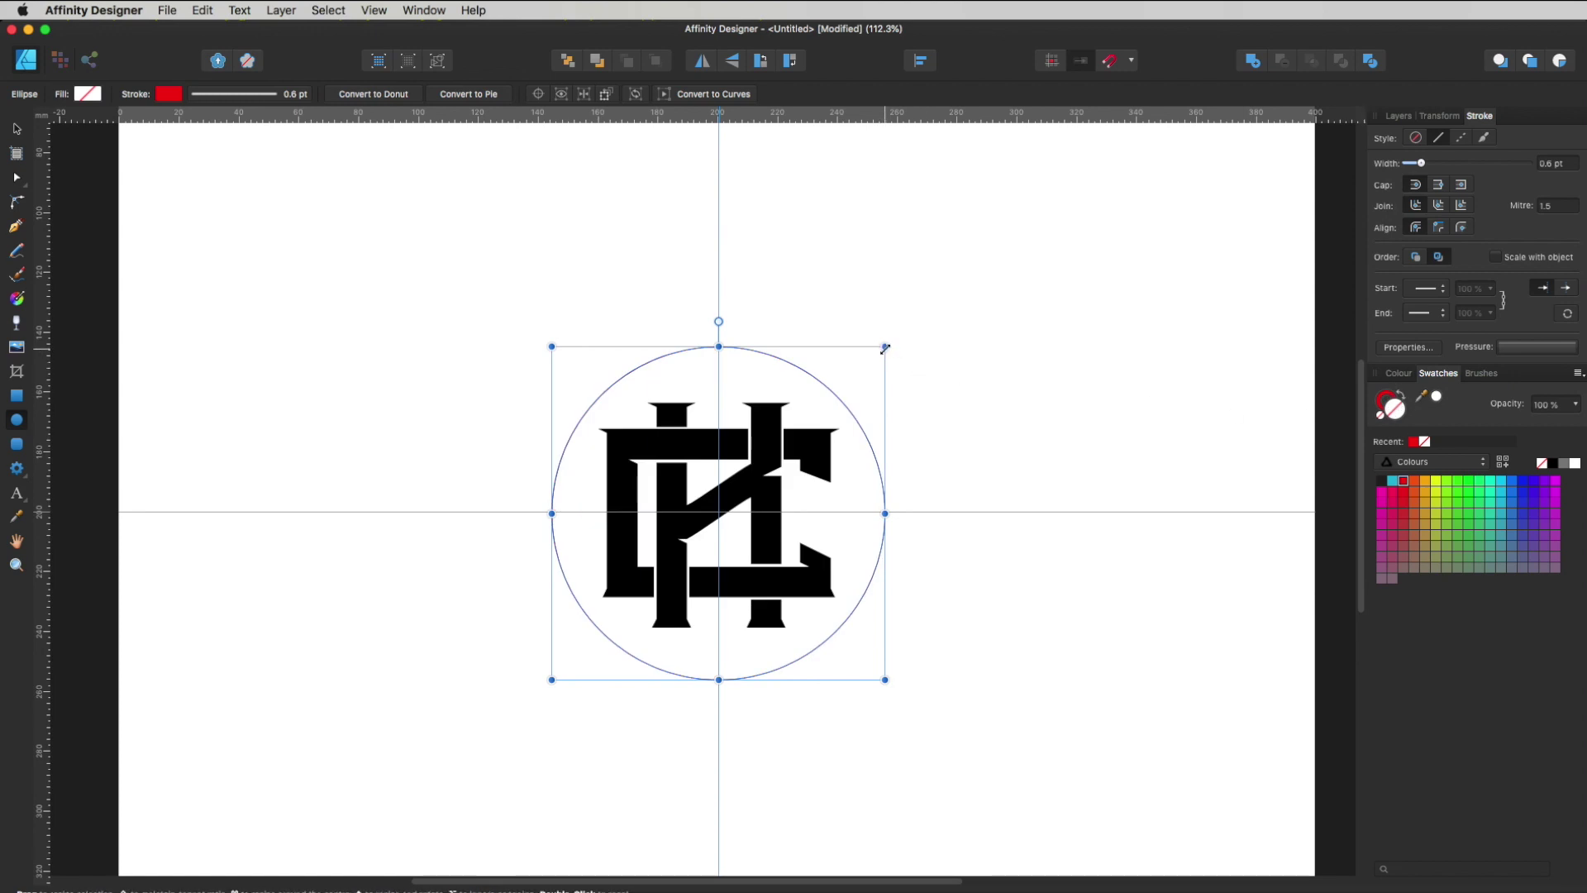
left_click_drag(884, 348, 875, 356)
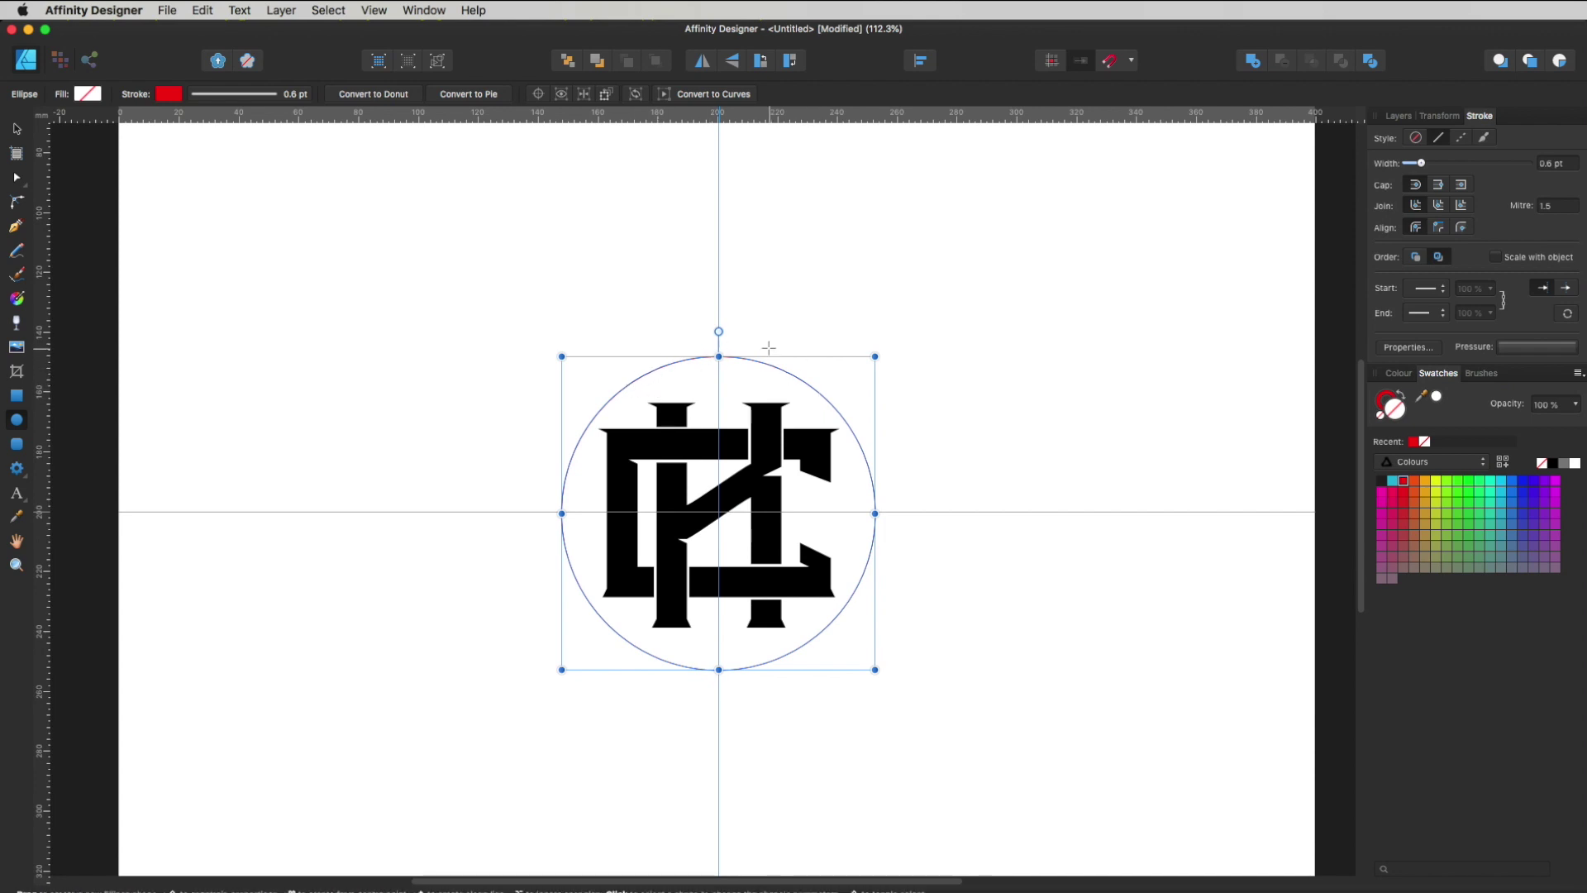
left_click(17, 494)
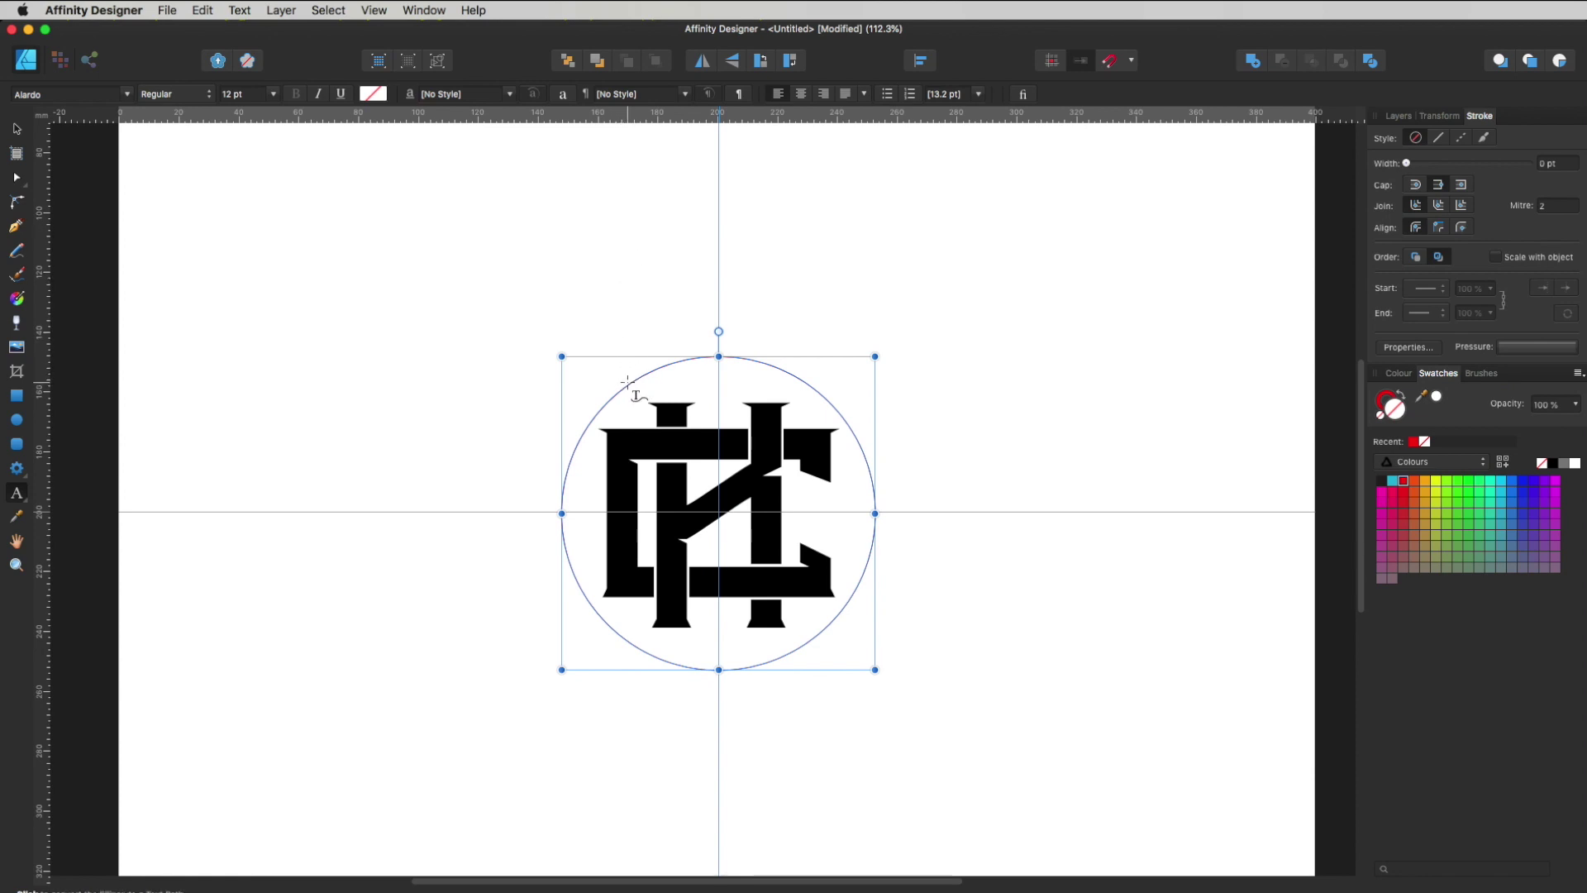
Type 'KEEP ON CREATING' as text running along the circle.
left_click(630, 384)
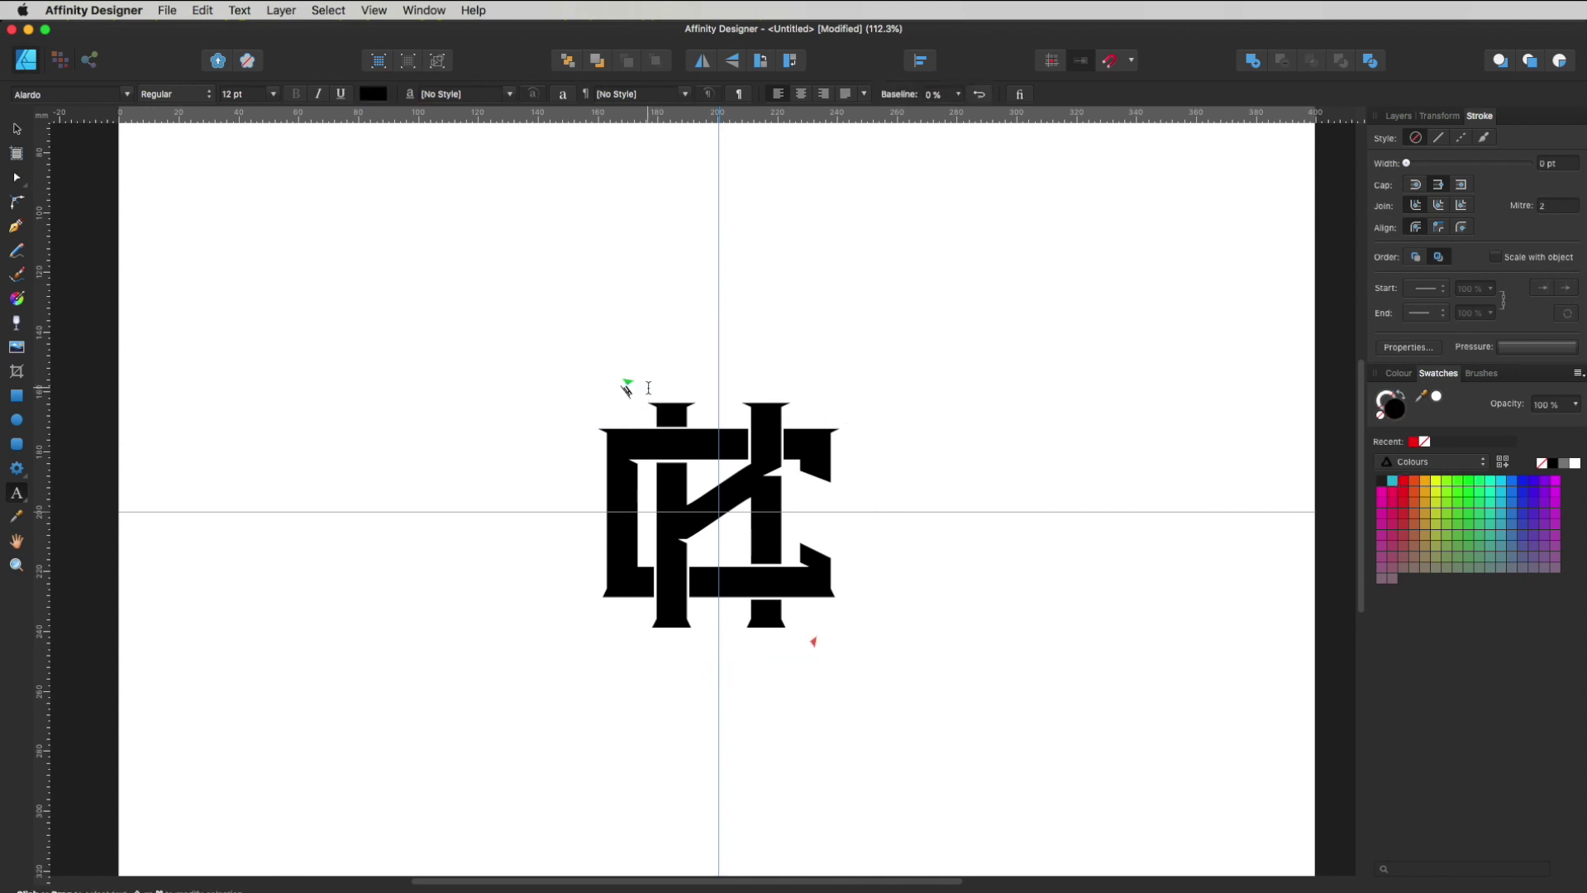
type("KEEP ON CREATING")
key("Escape")
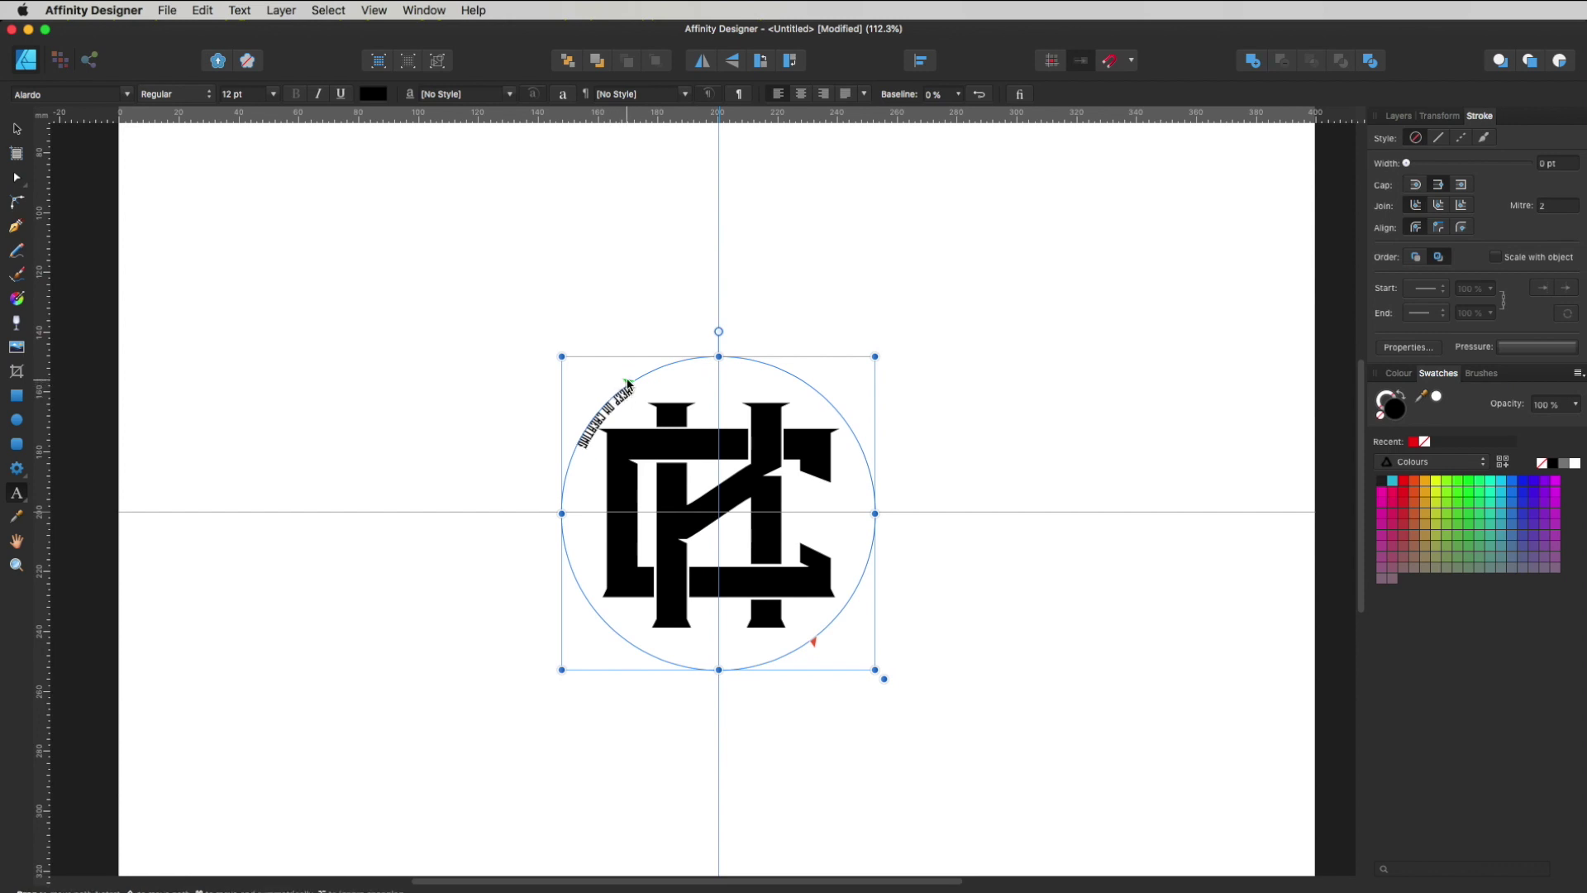
Centre the curved text across the circle's top and reverse its path so it reads upright.
mouse_move(628, 383)
left_mouse_down()
mouse_move(649, 365)
mouse_move(731, 360)
mouse_move(877, 516)
left_mouse_up()
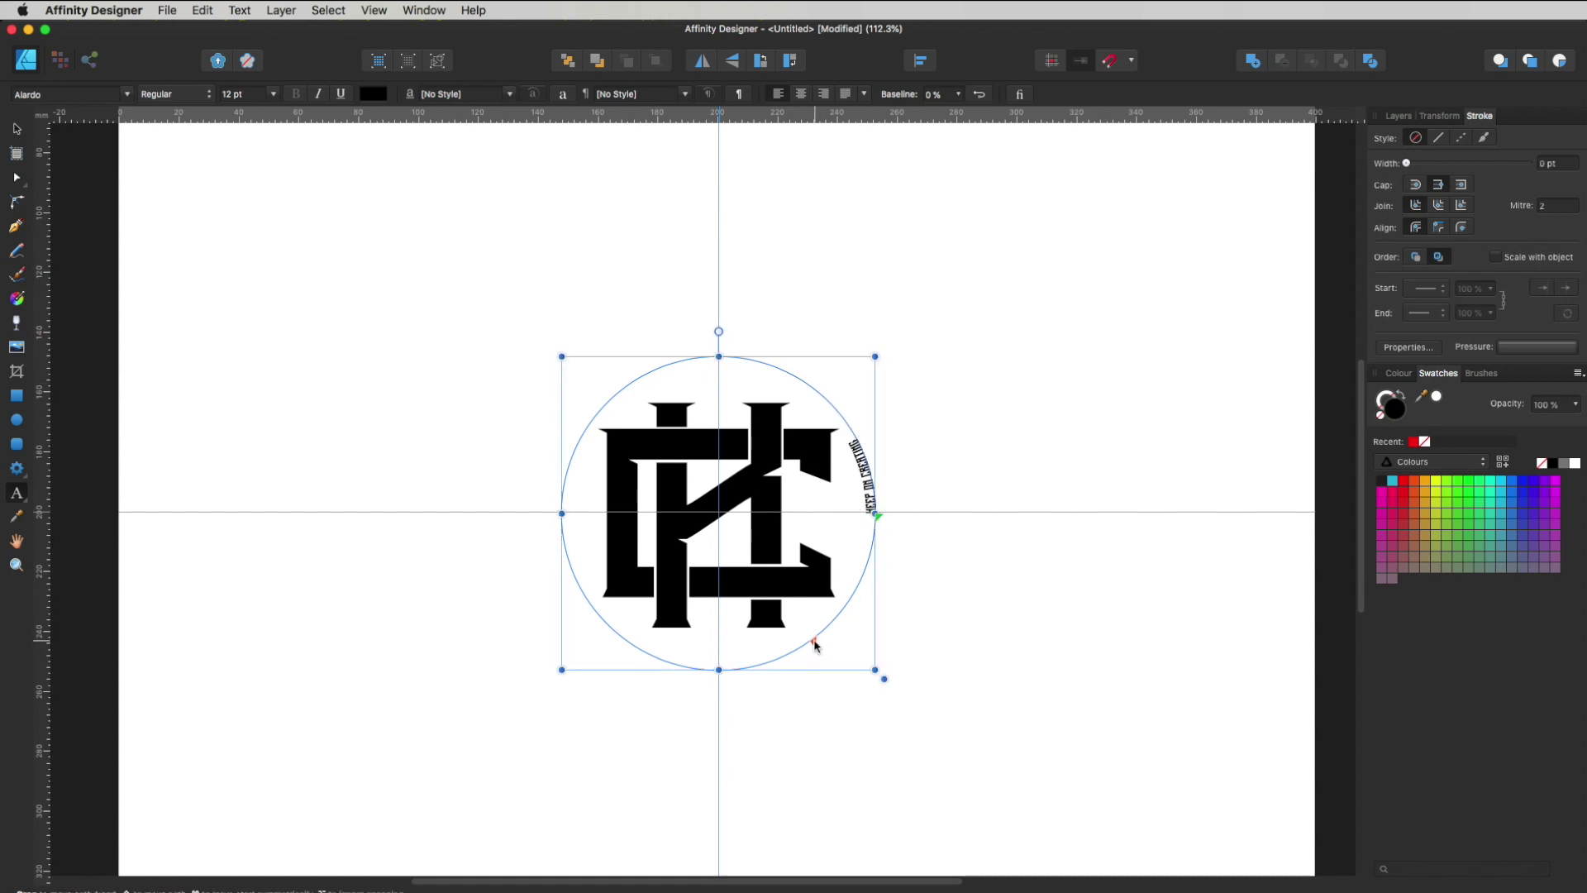
mouse_move(811, 643)
left_mouse_down()
mouse_move(659, 637)
mouse_move(560, 514)
left_mouse_up()
triple_click(866, 459)
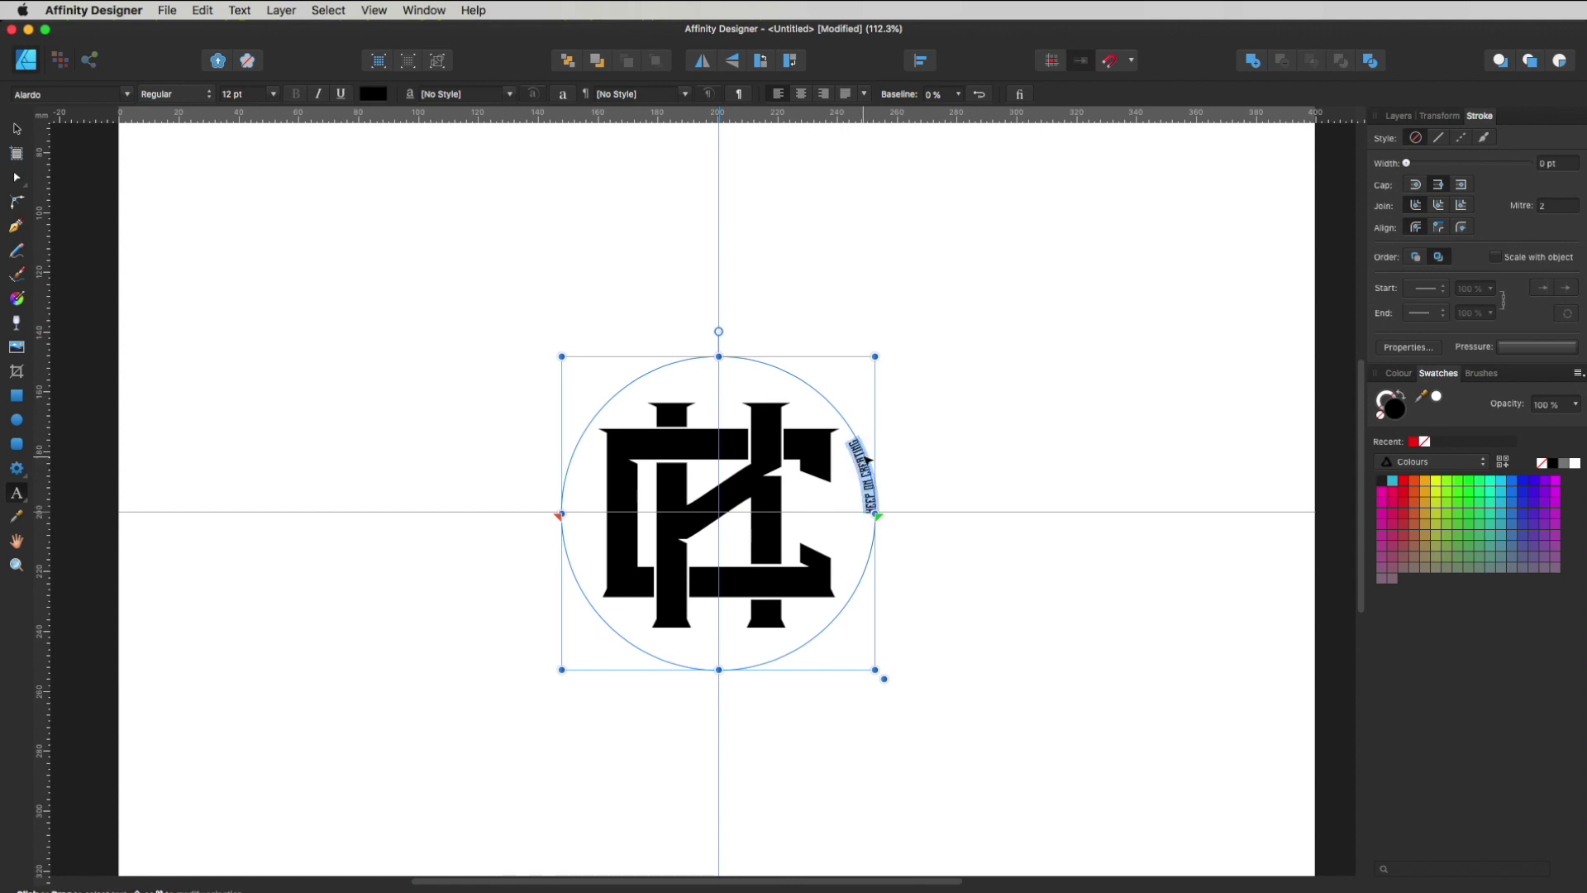
left_click(802, 96)
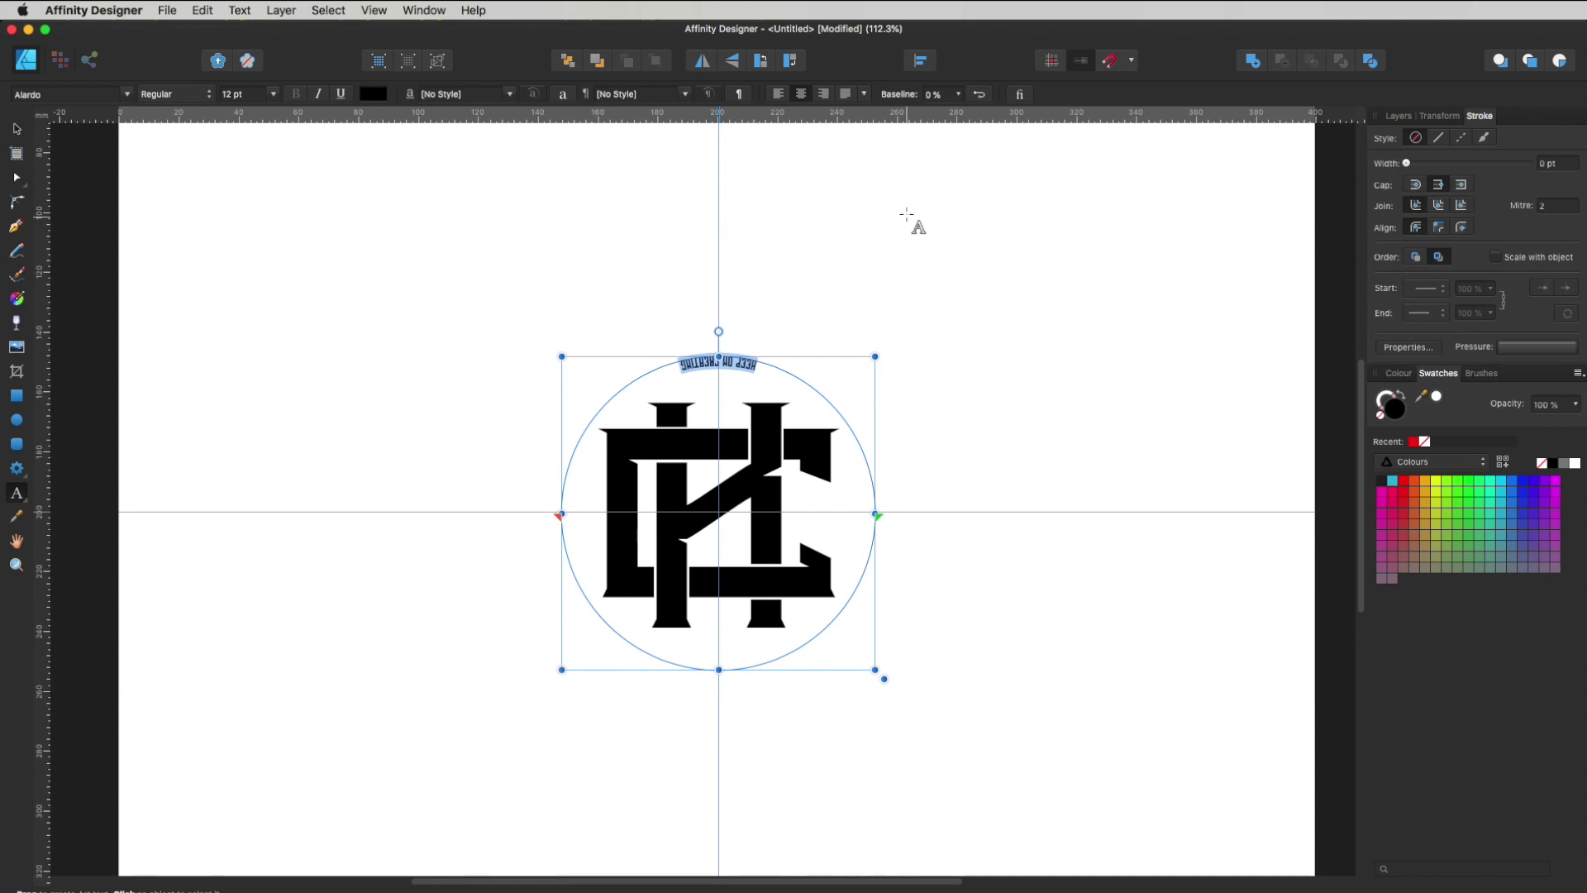
left_click(980, 97)
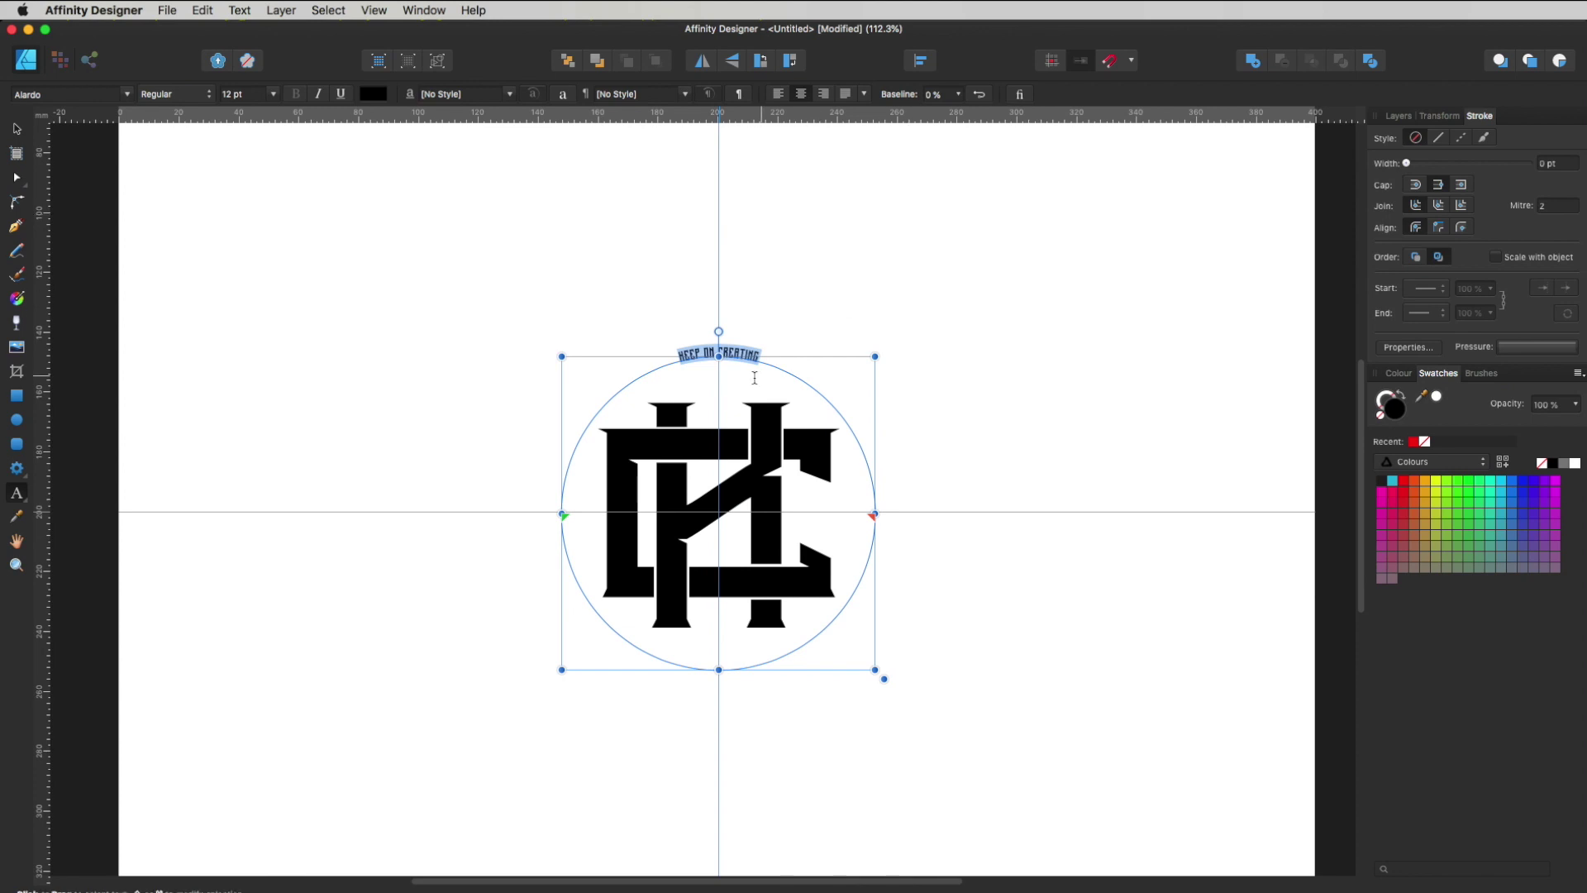
Set the curved text to BROOMTOWN Bold with 380‰ tracking in the Character panel.
left_click(92, 95)
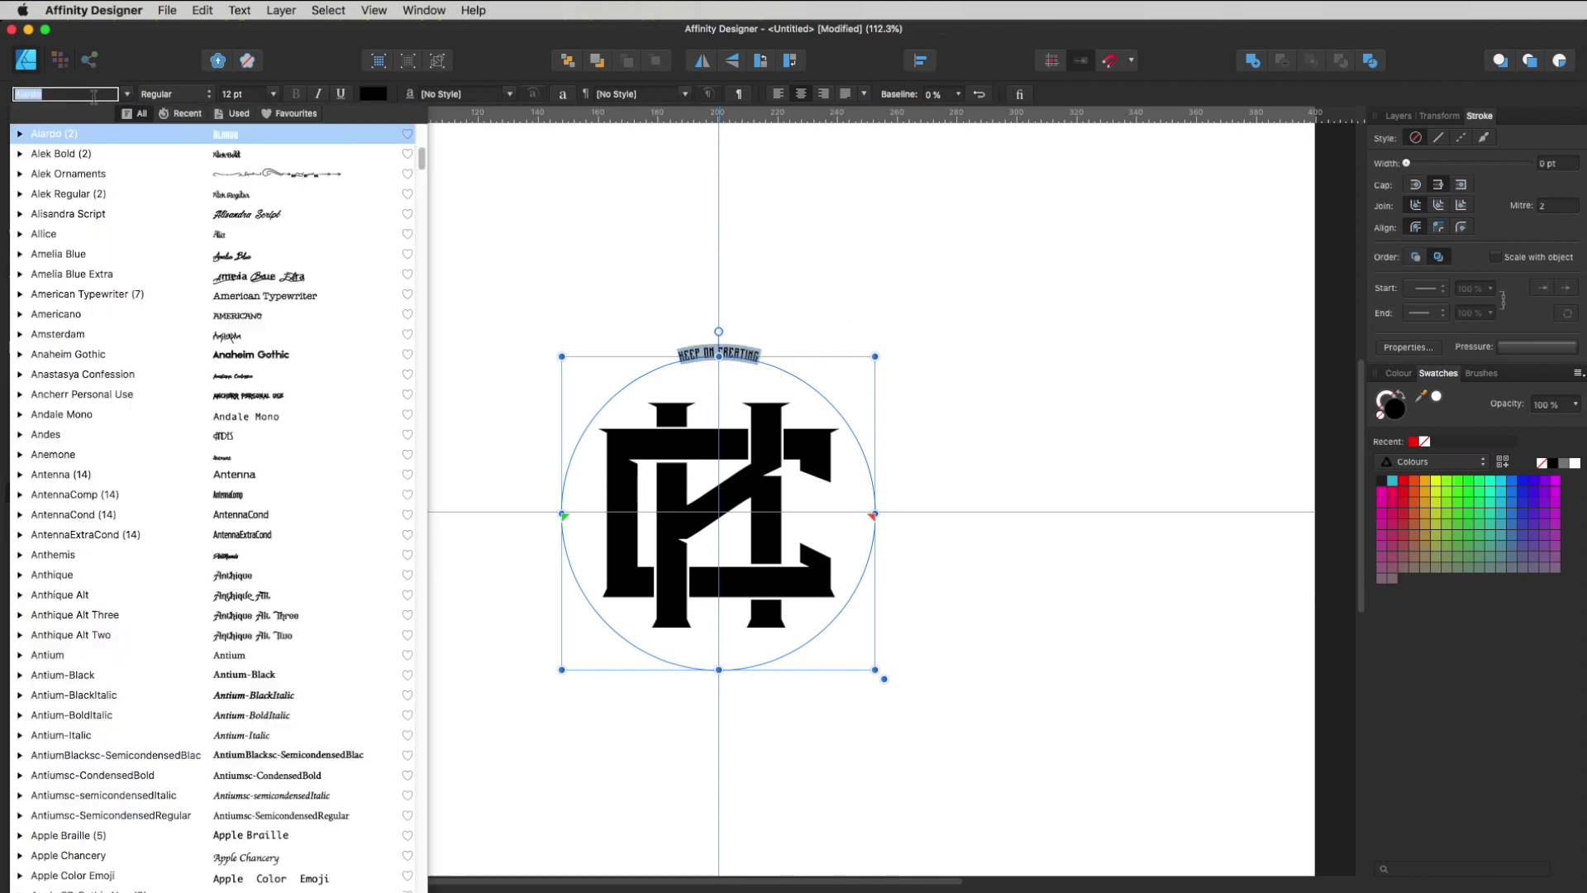
type("broom")
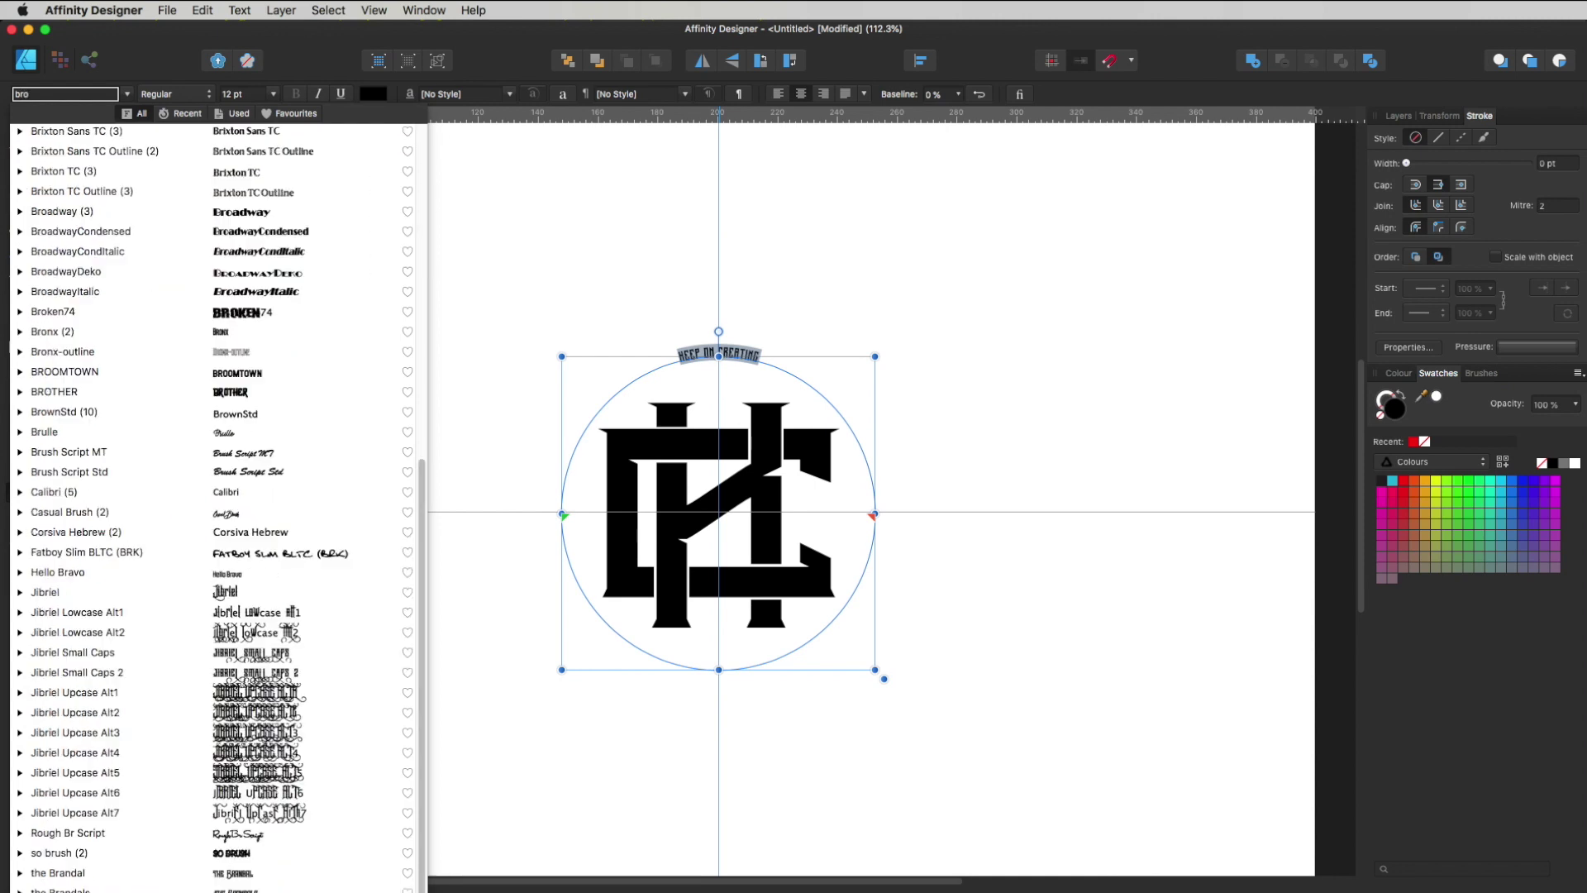
left_click(202, 135)
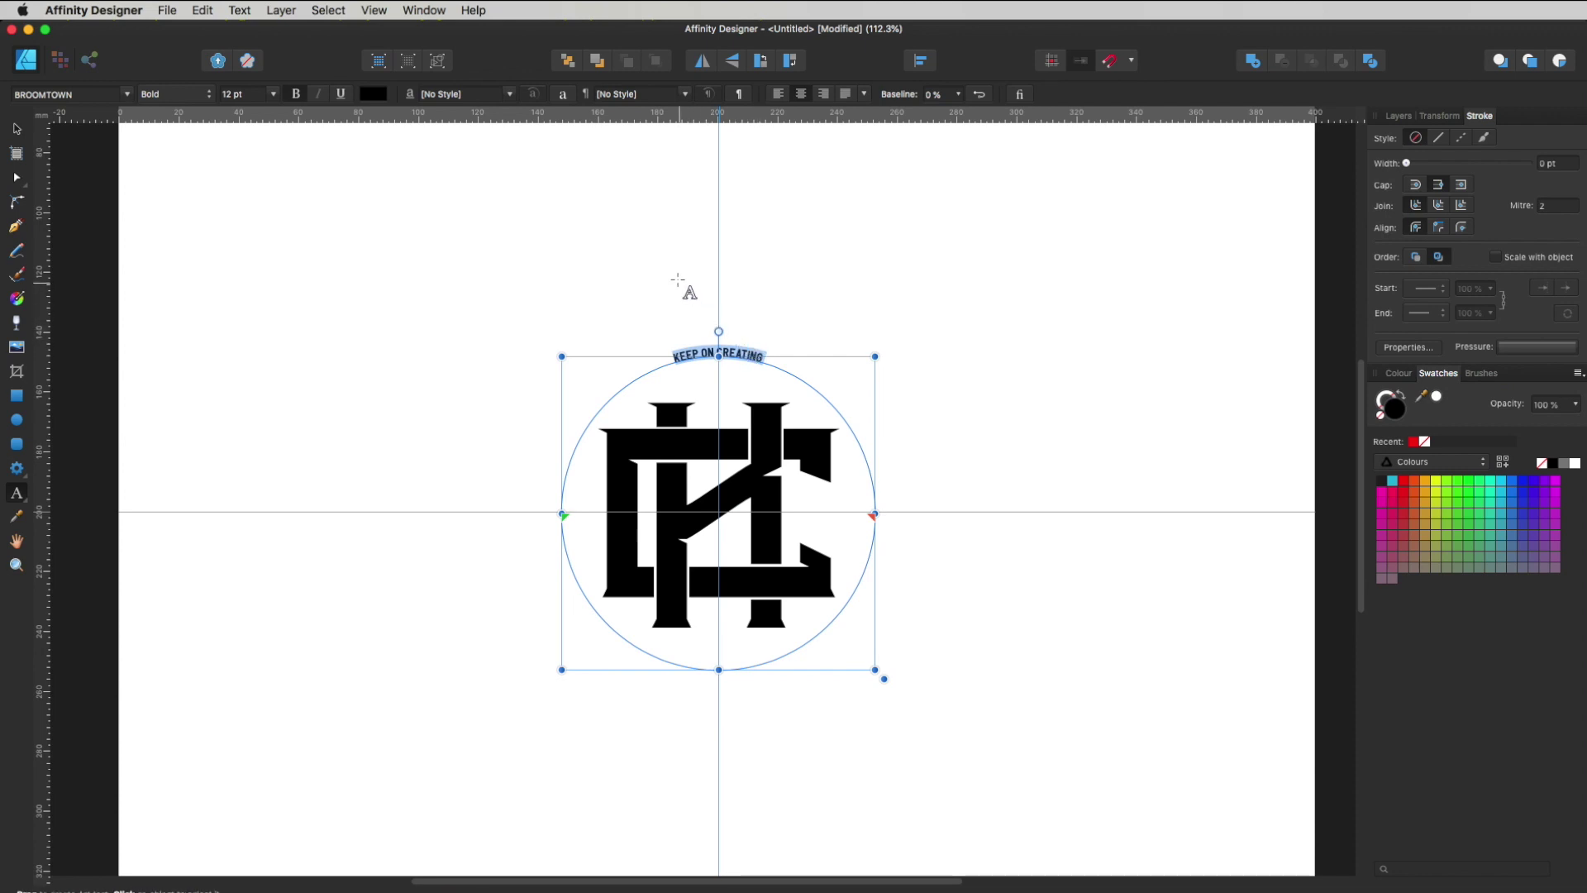
left_click(563, 97)
left_click_drag(1207, 212, 1060, 205)
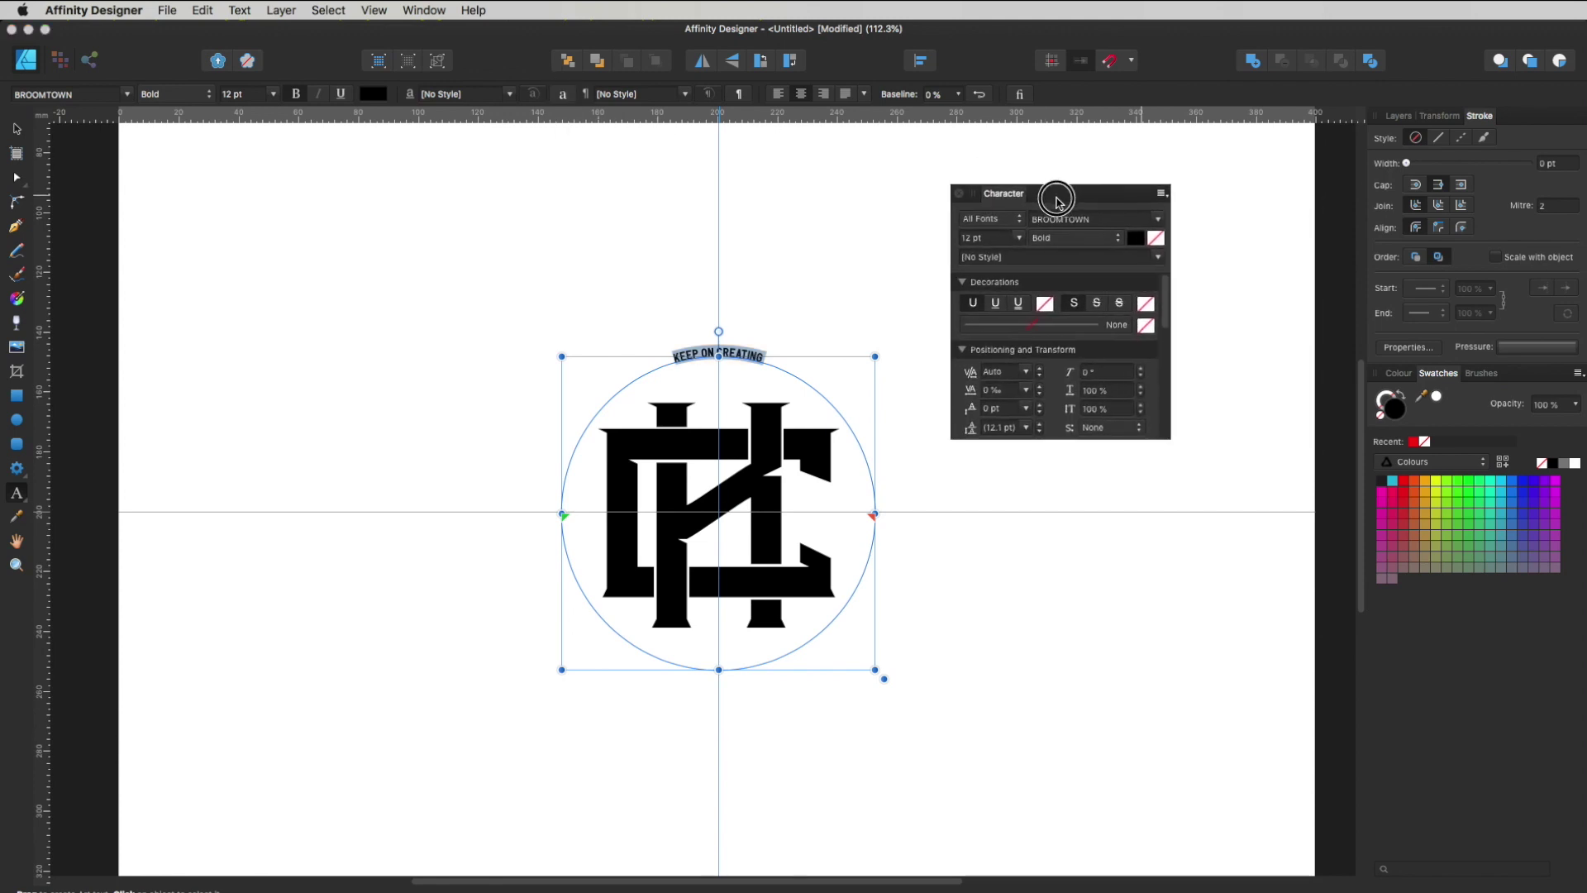
left_click_drag(1171, 446, 1198, 637)
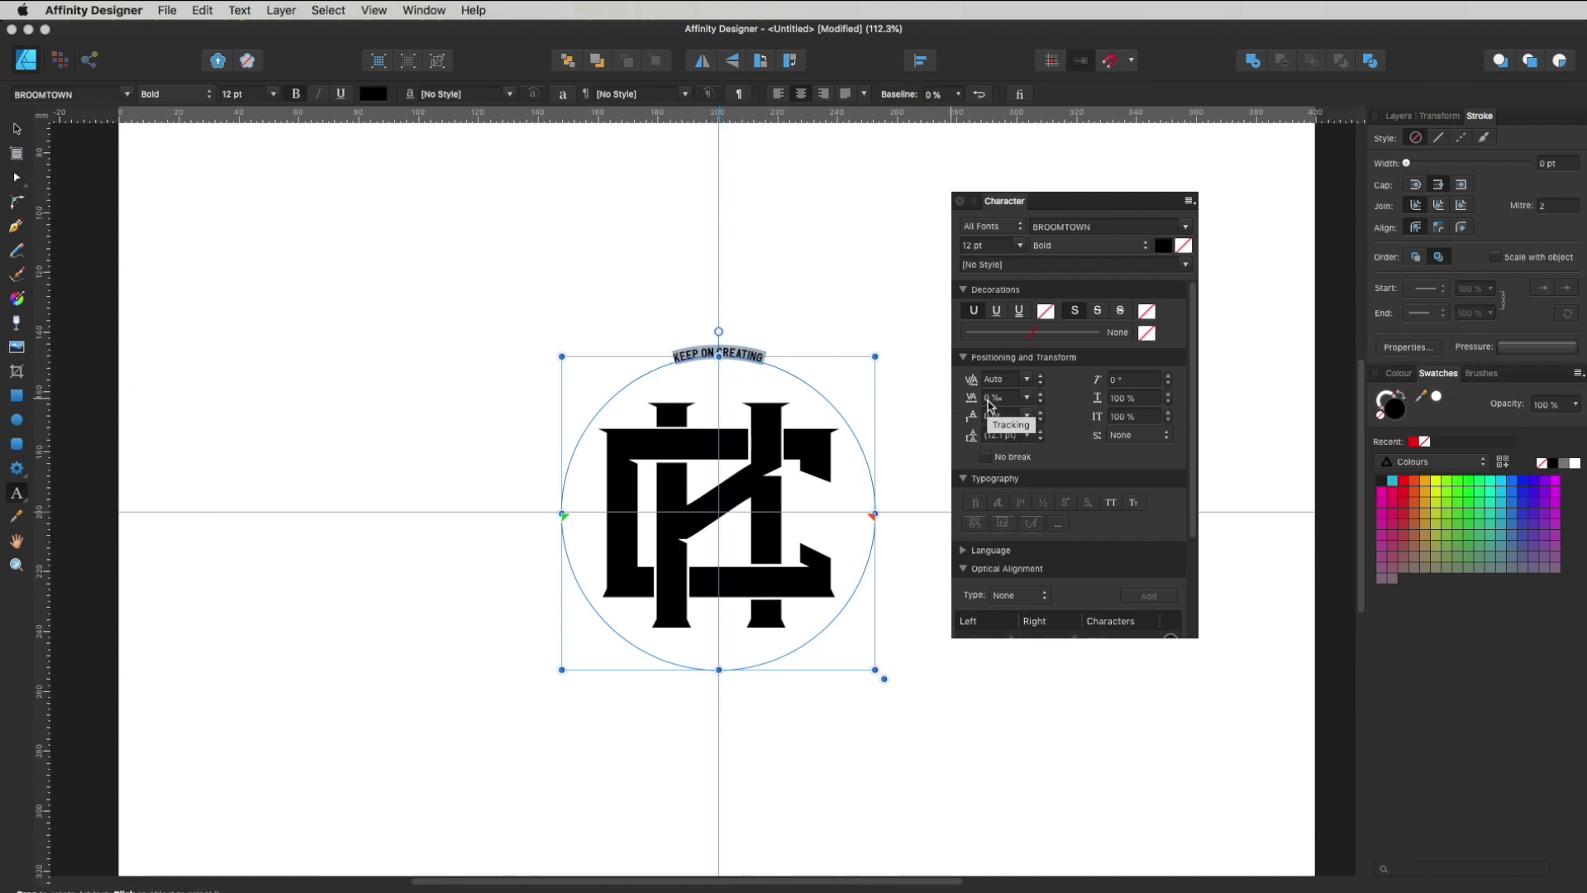
left_click(1028, 399)
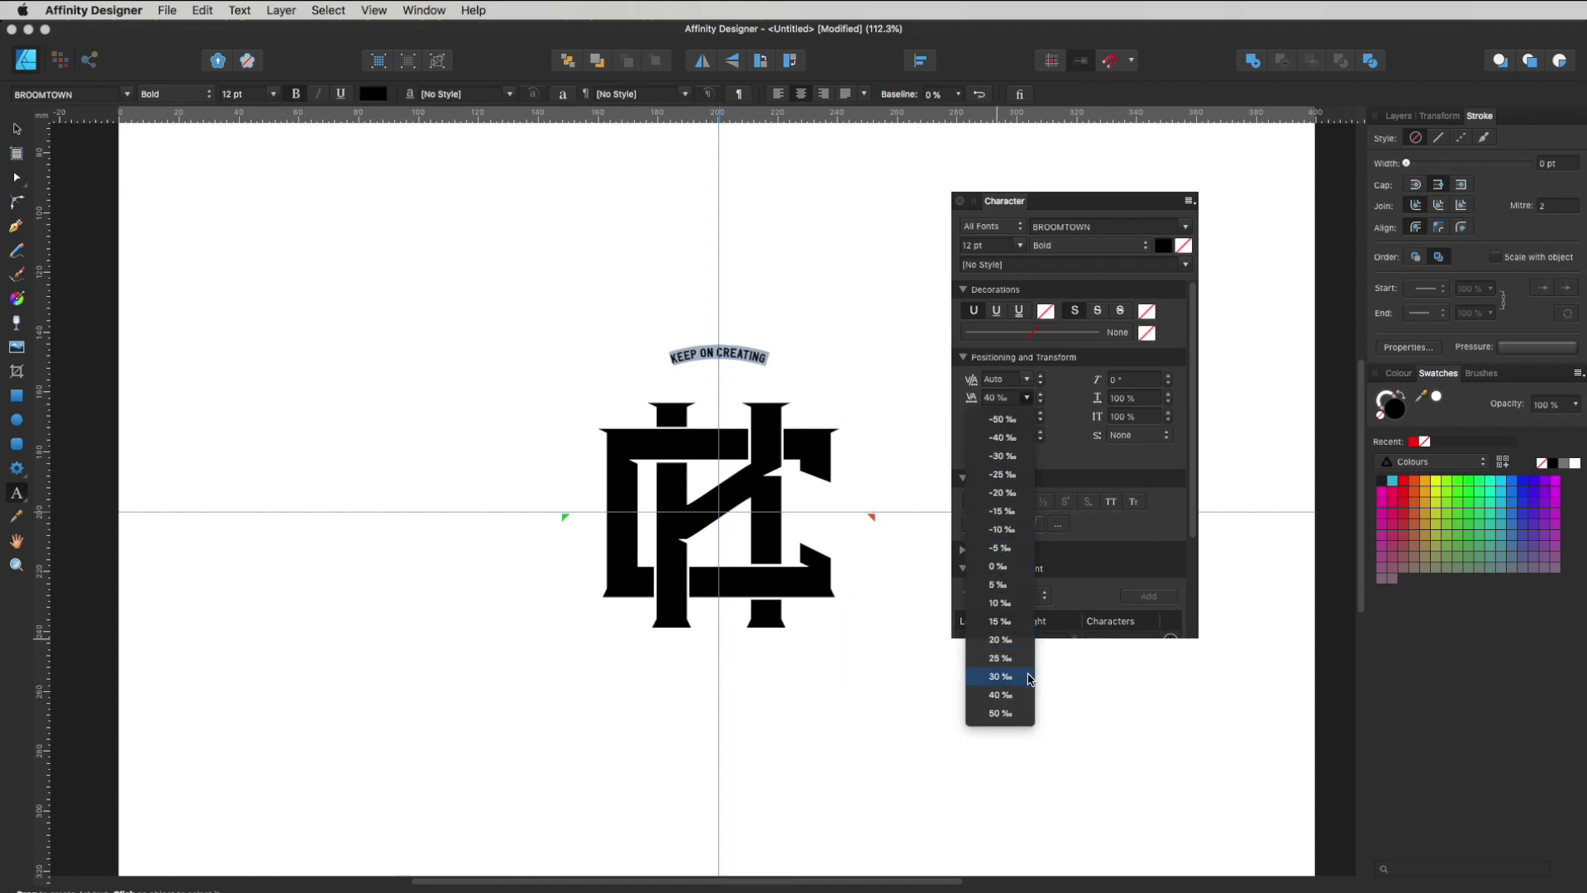
left_click(1016, 716)
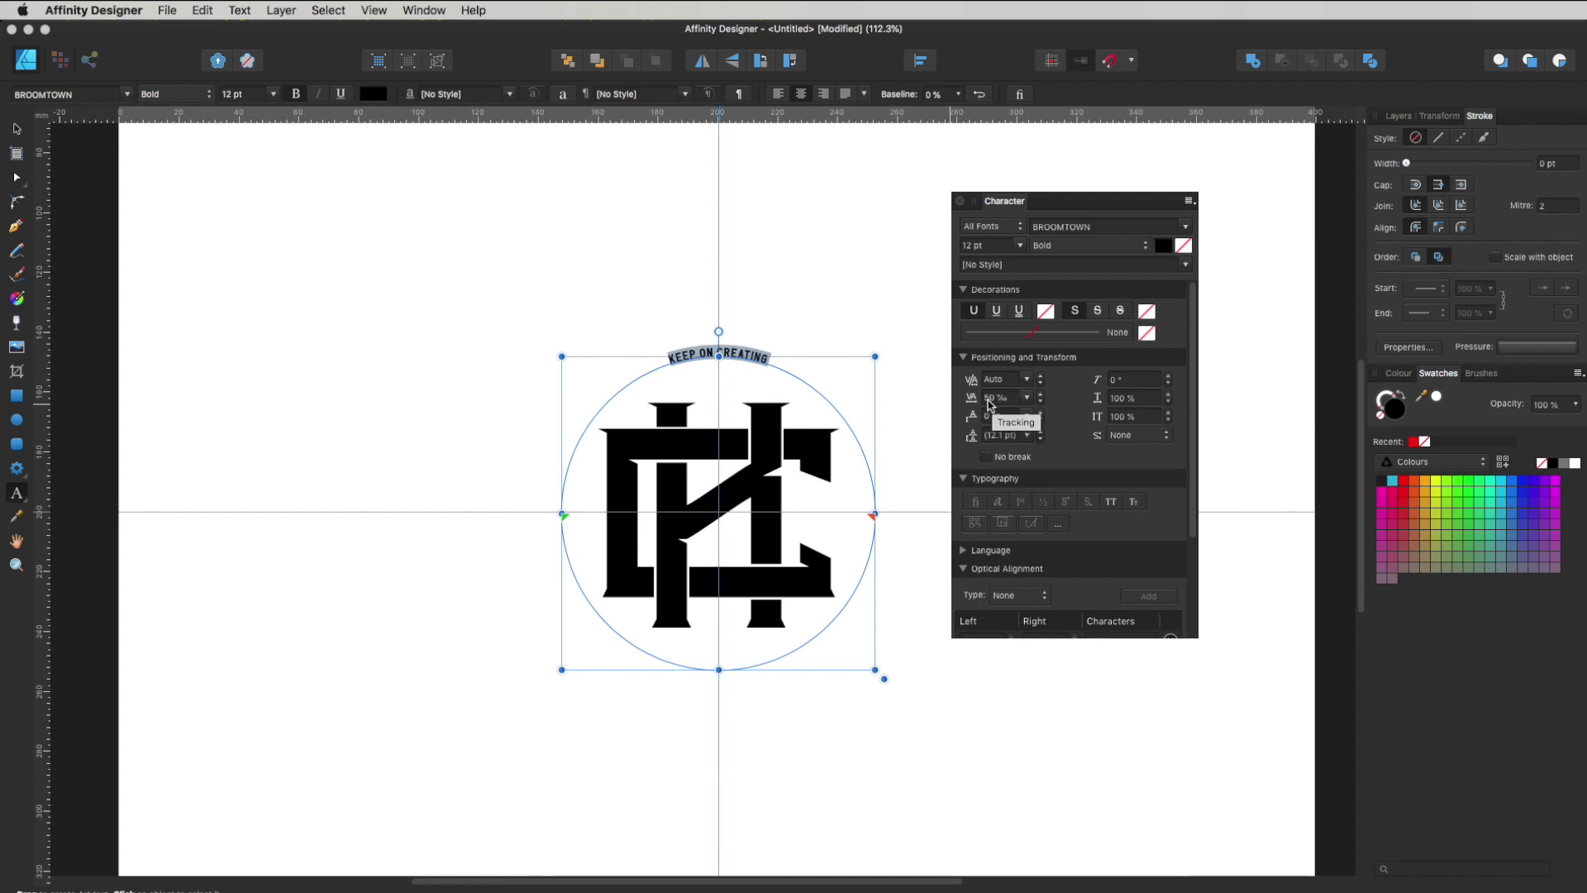
Set the curved text size to 16 pt and deselect it.
scroll(989, 402, "up", 11)
scroll(989, 402, "up", 4)
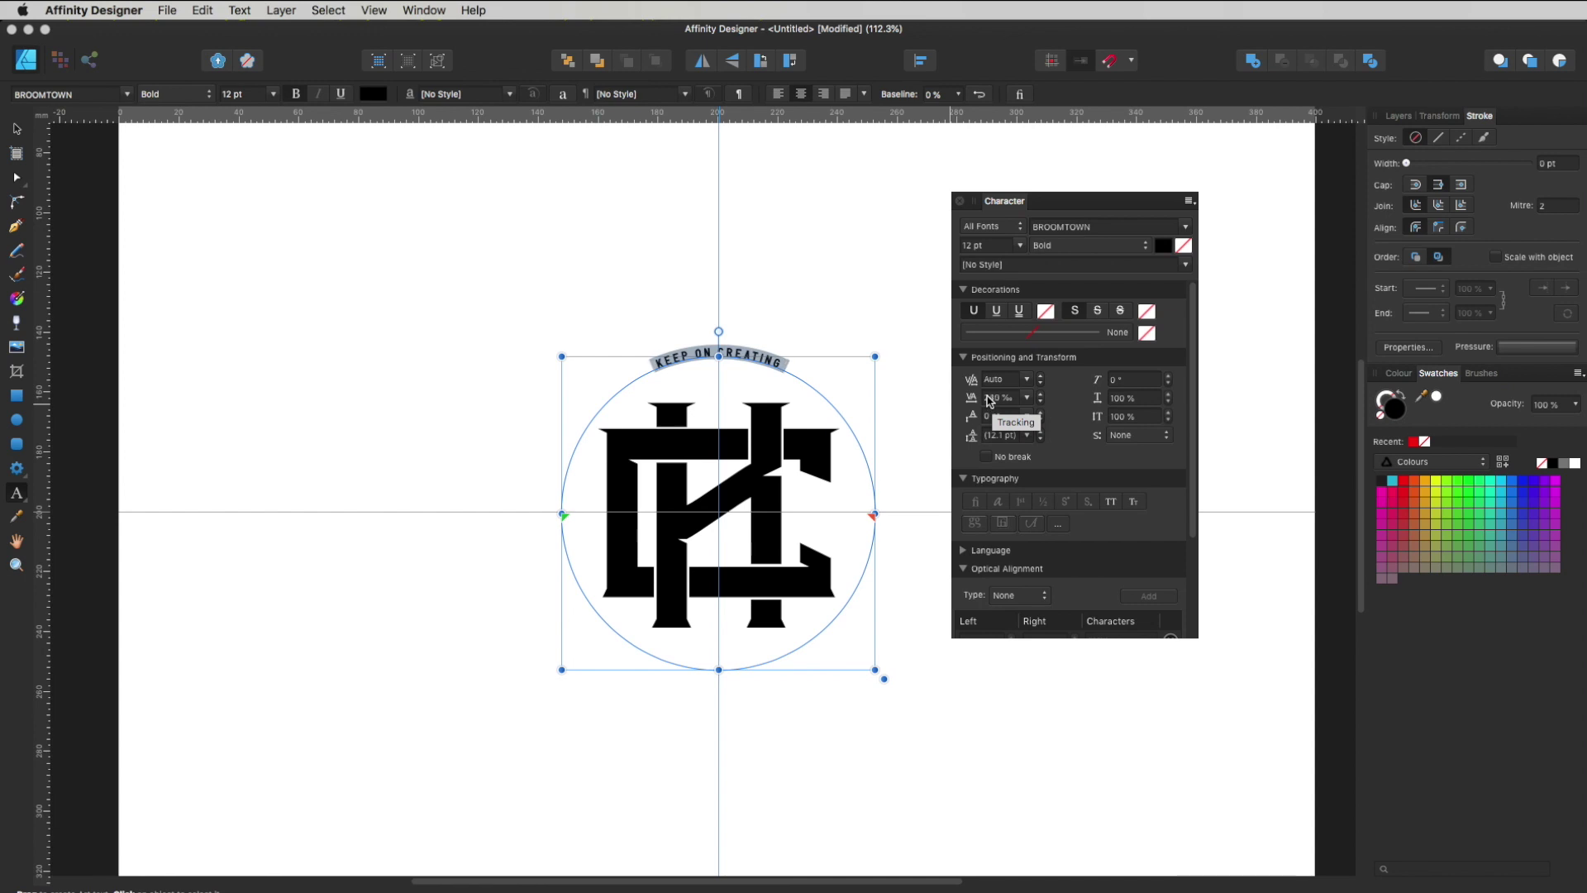
scroll(990, 402, "up", 6)
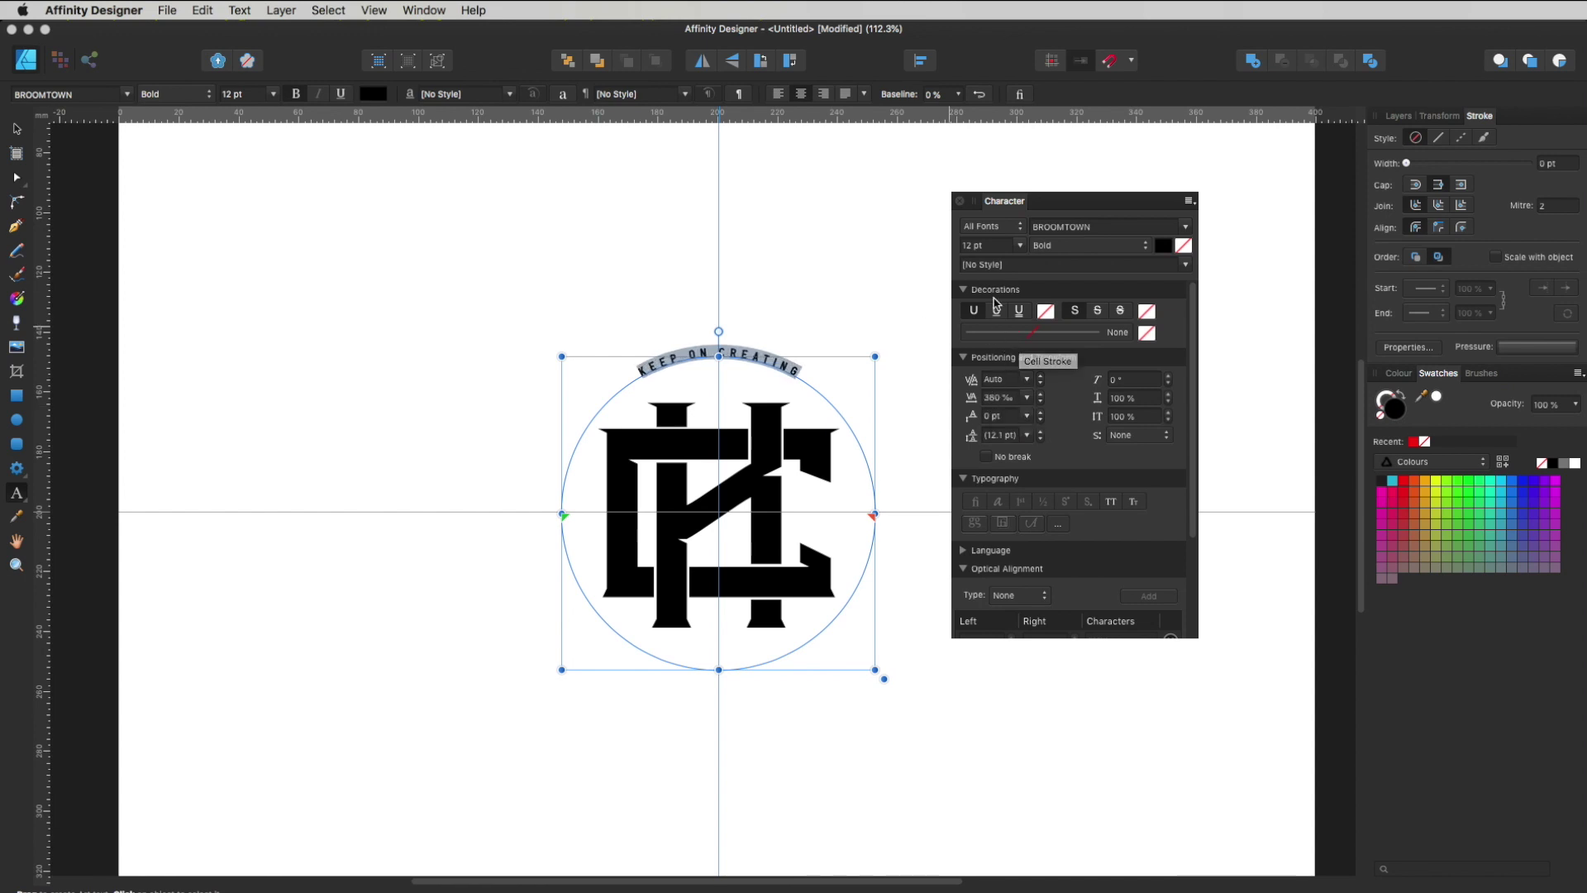
left_click(1020, 246)
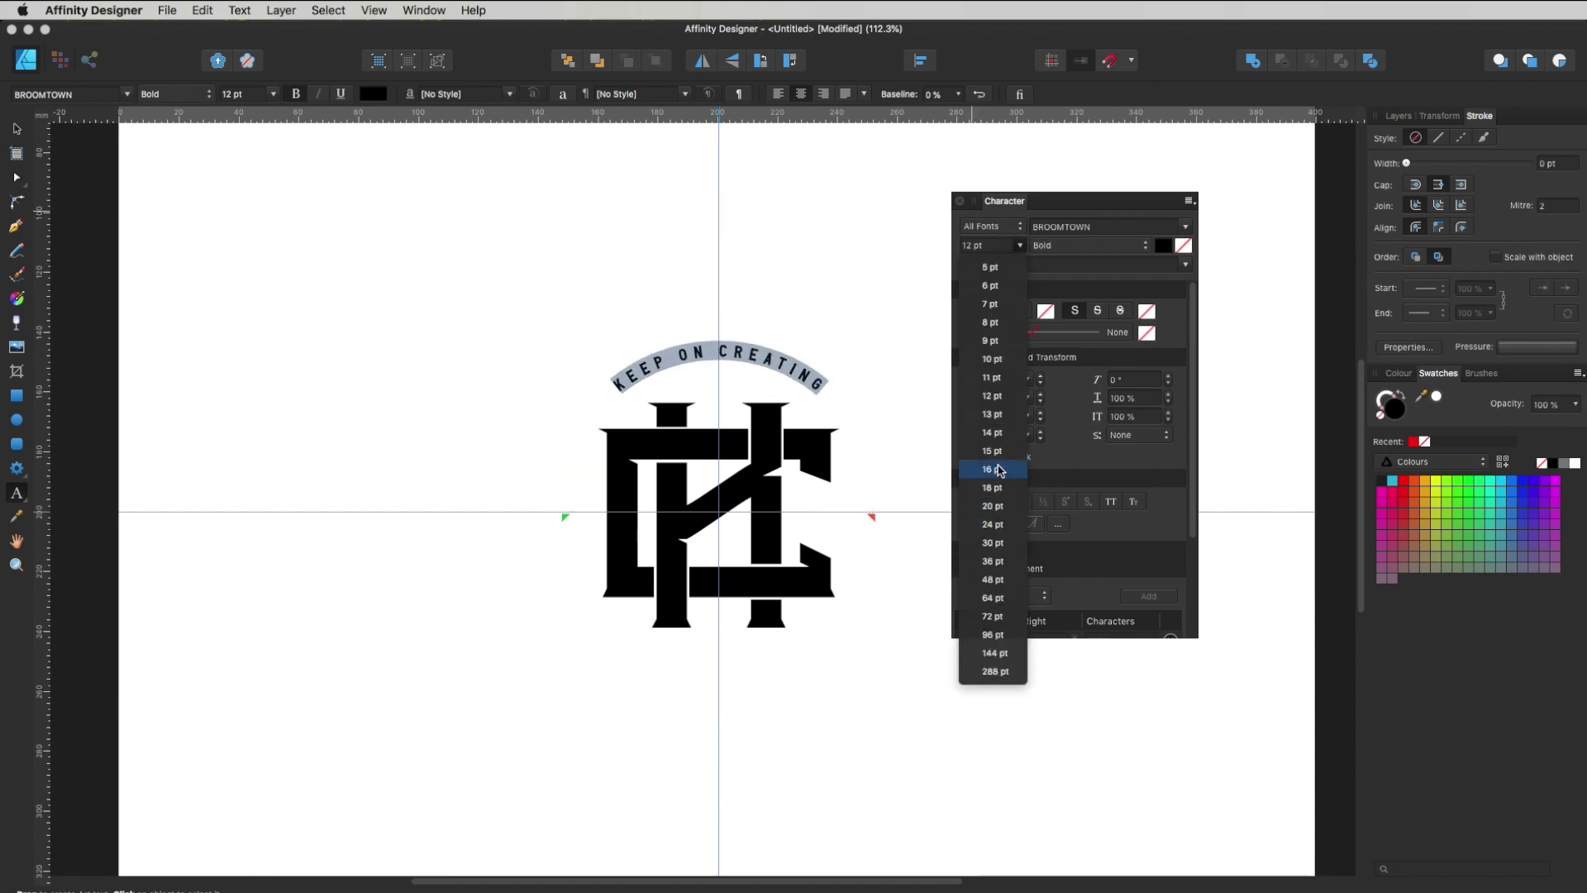
left_click(999, 469)
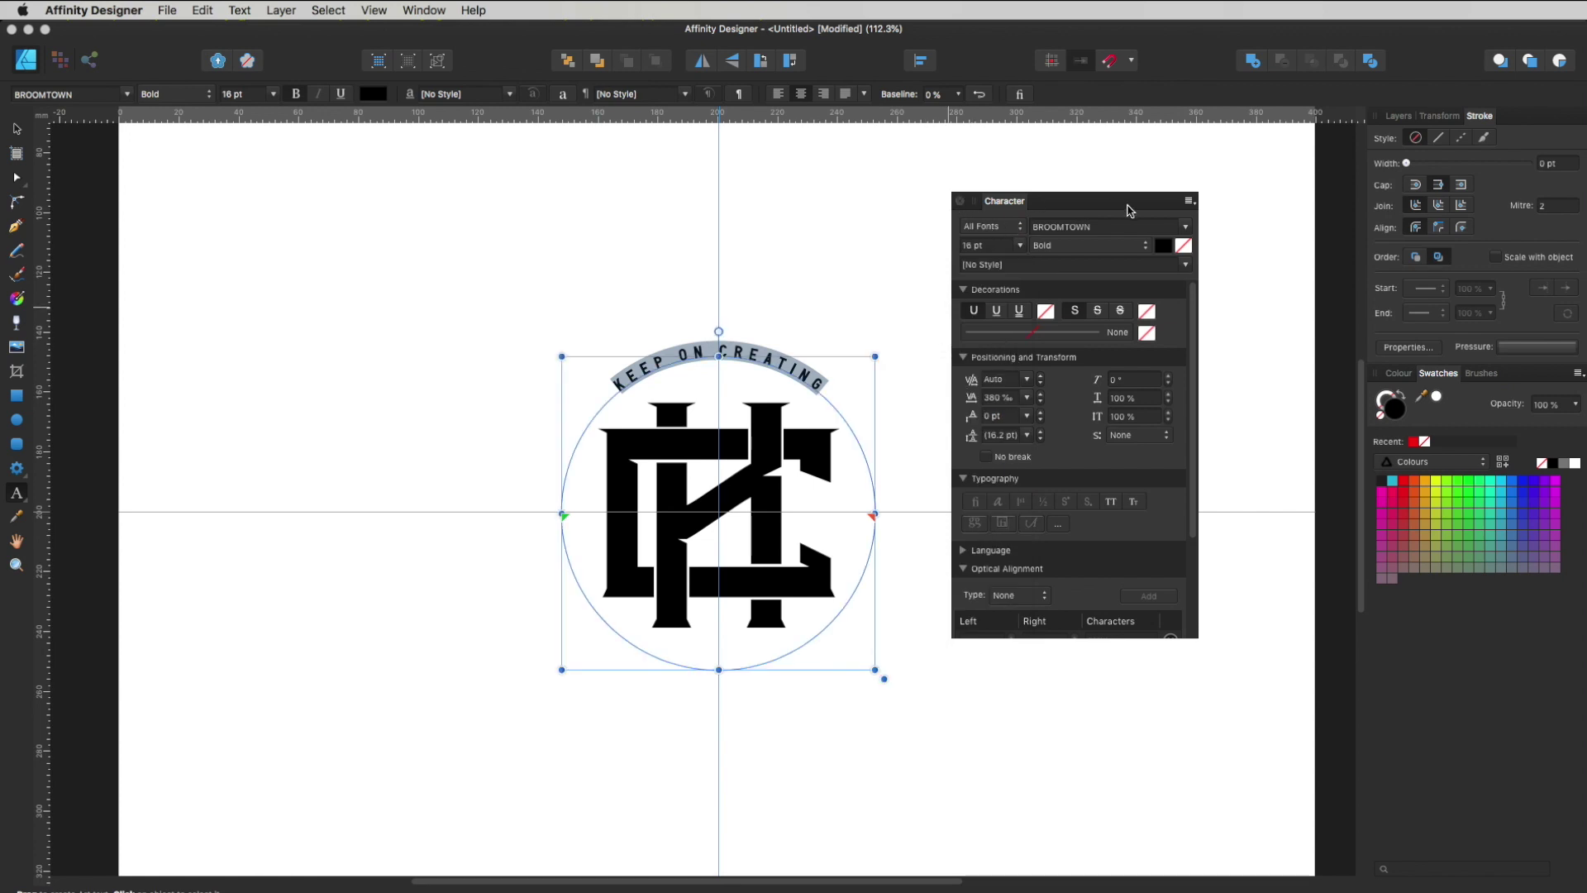
left_click_drag(1102, 202, 1240, 184)
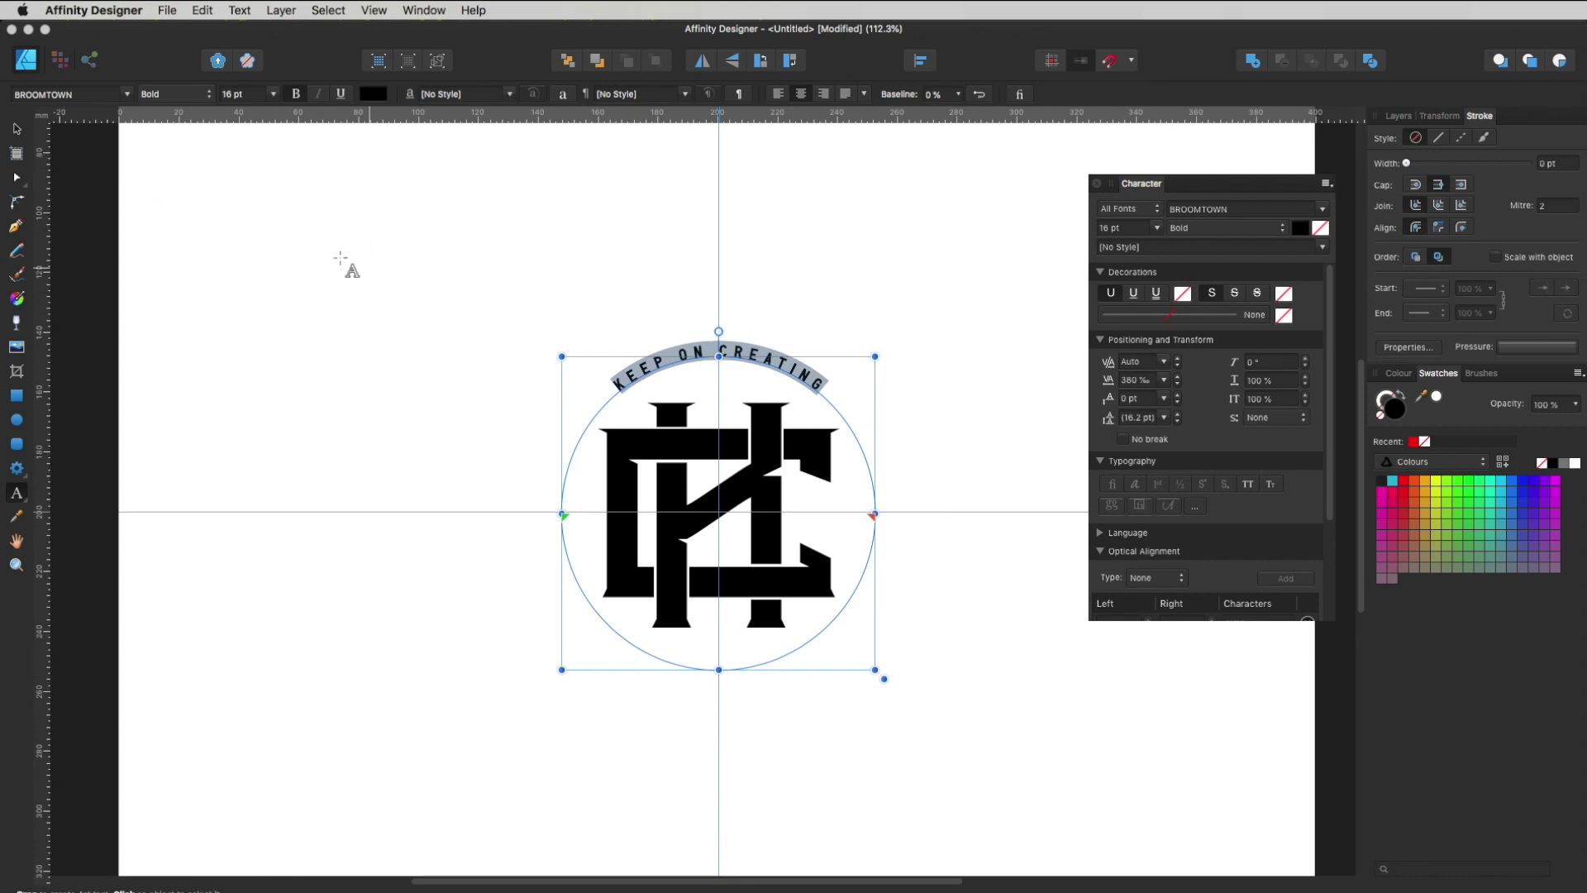
left_click(17, 128)
left_click(754, 379)
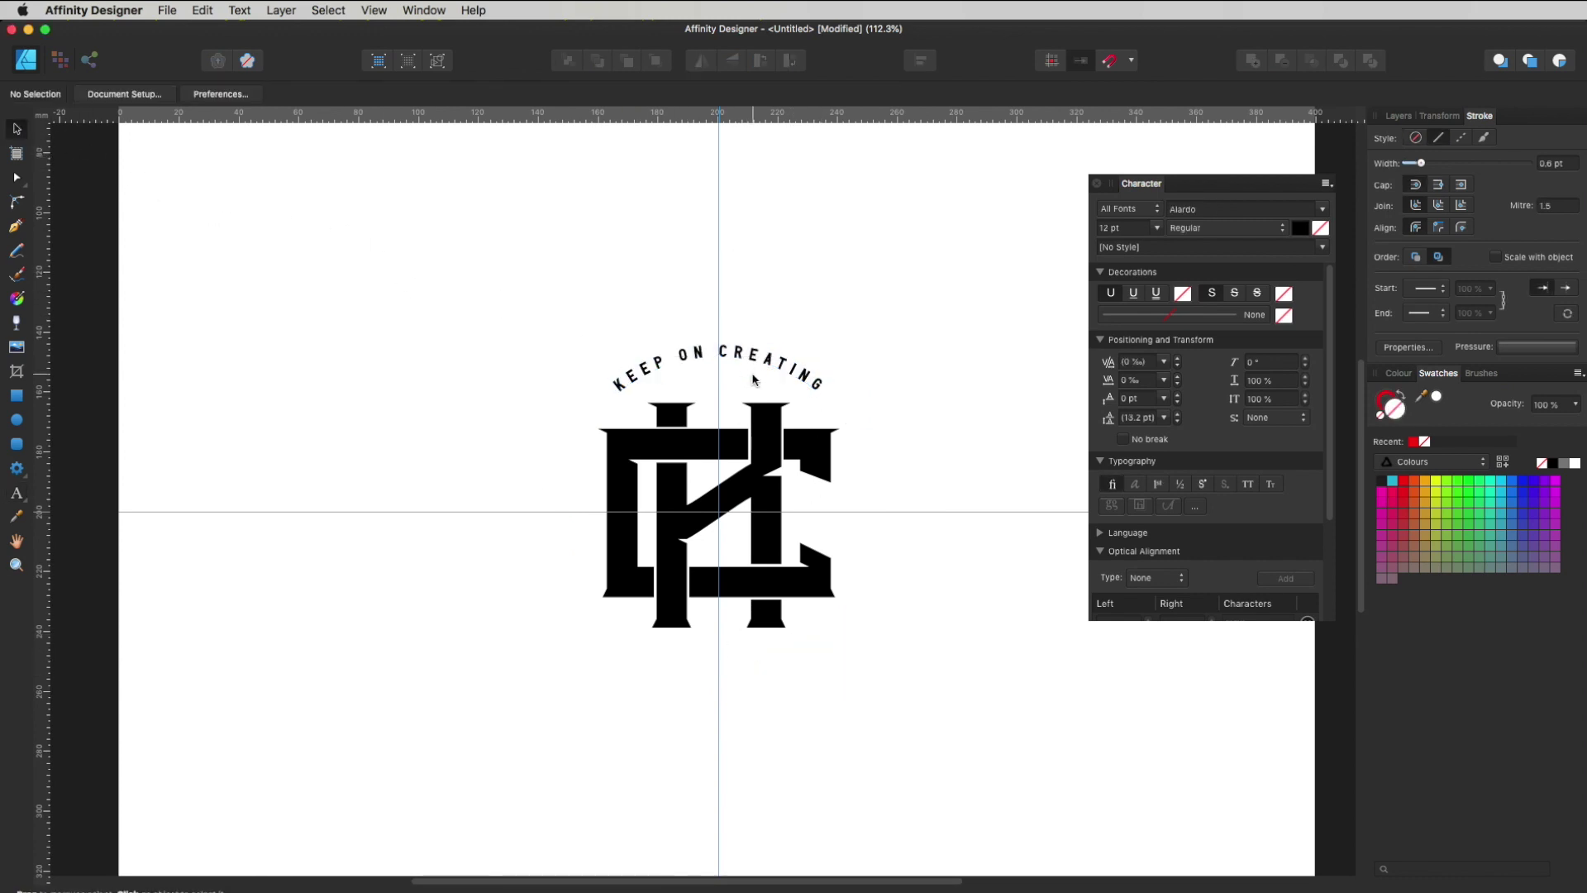
Duplicate the curved 'KEEP ON CREATING' text in place over the original.
left_click(752, 355)
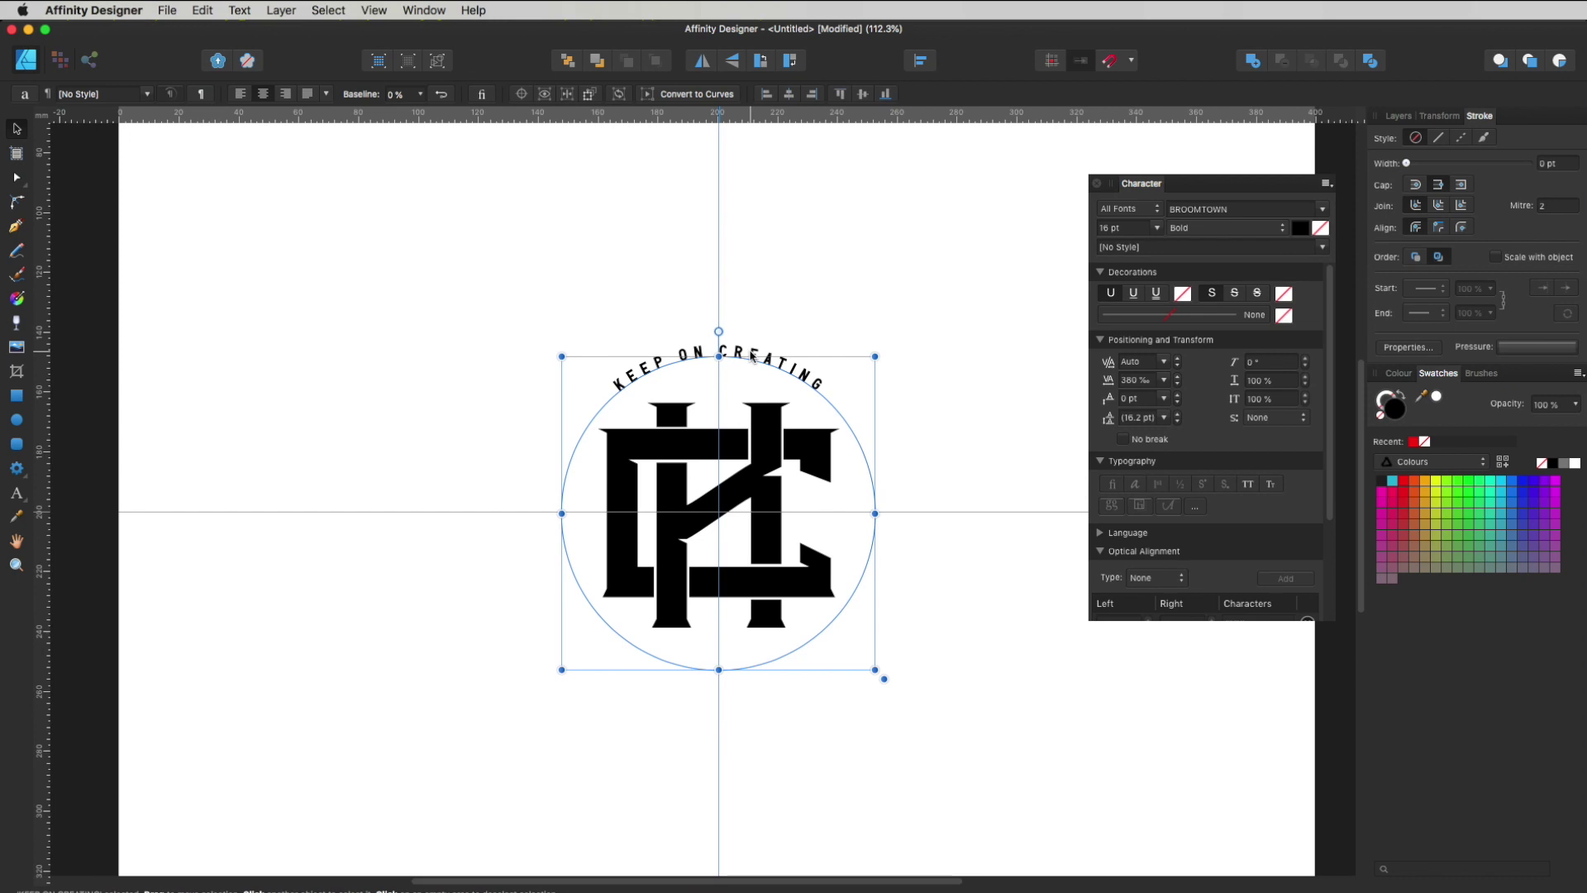
left_click(768, 295)
key("super+z")
key("super+z")
key("super+z")
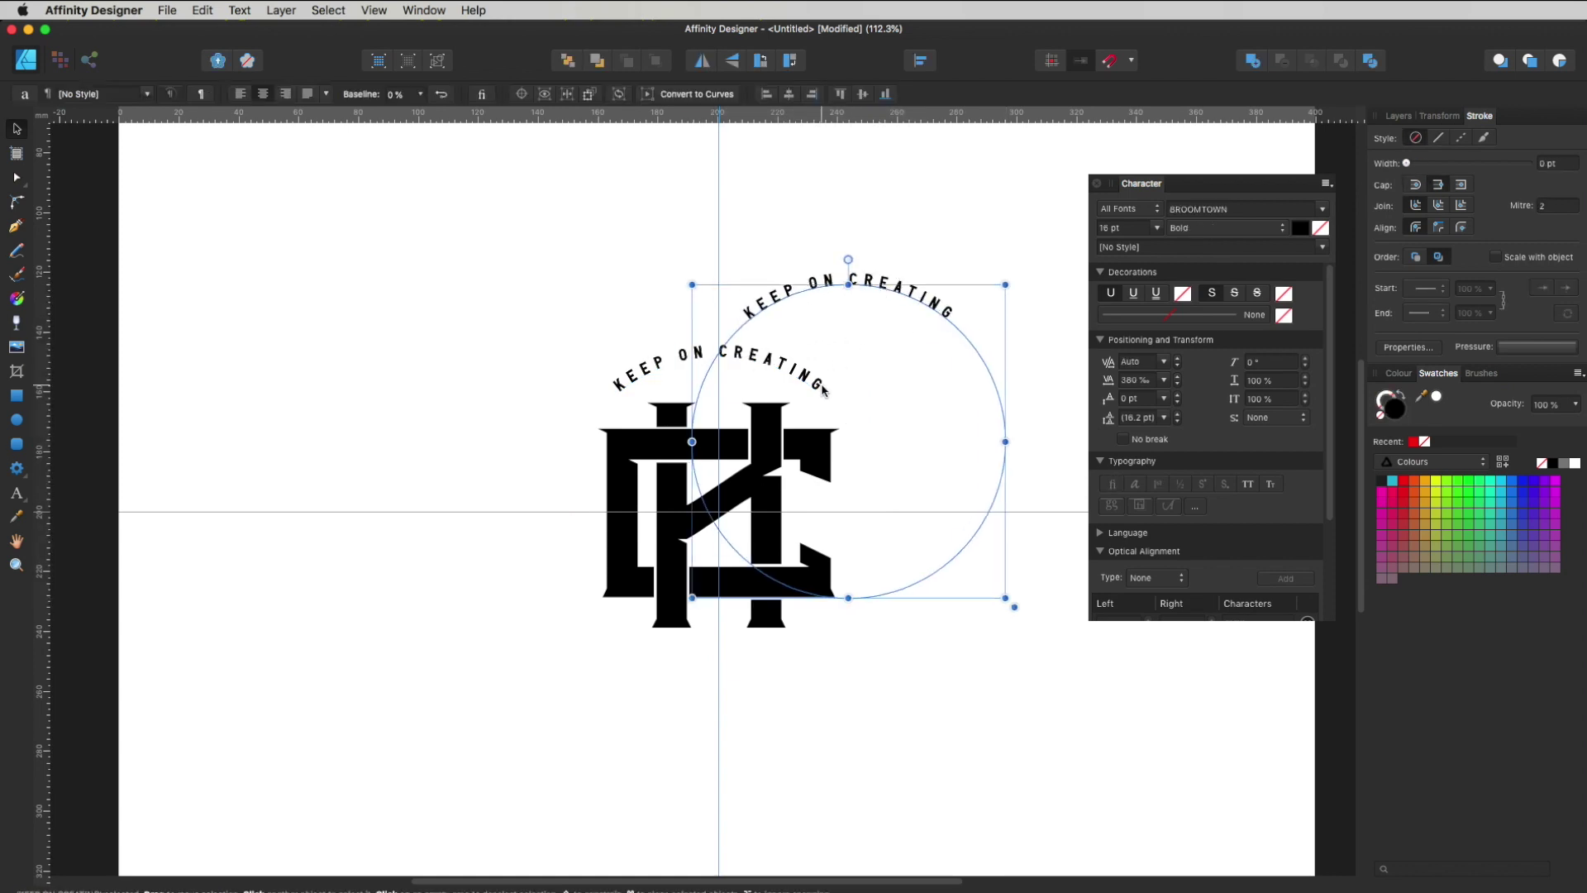
key("super+z")
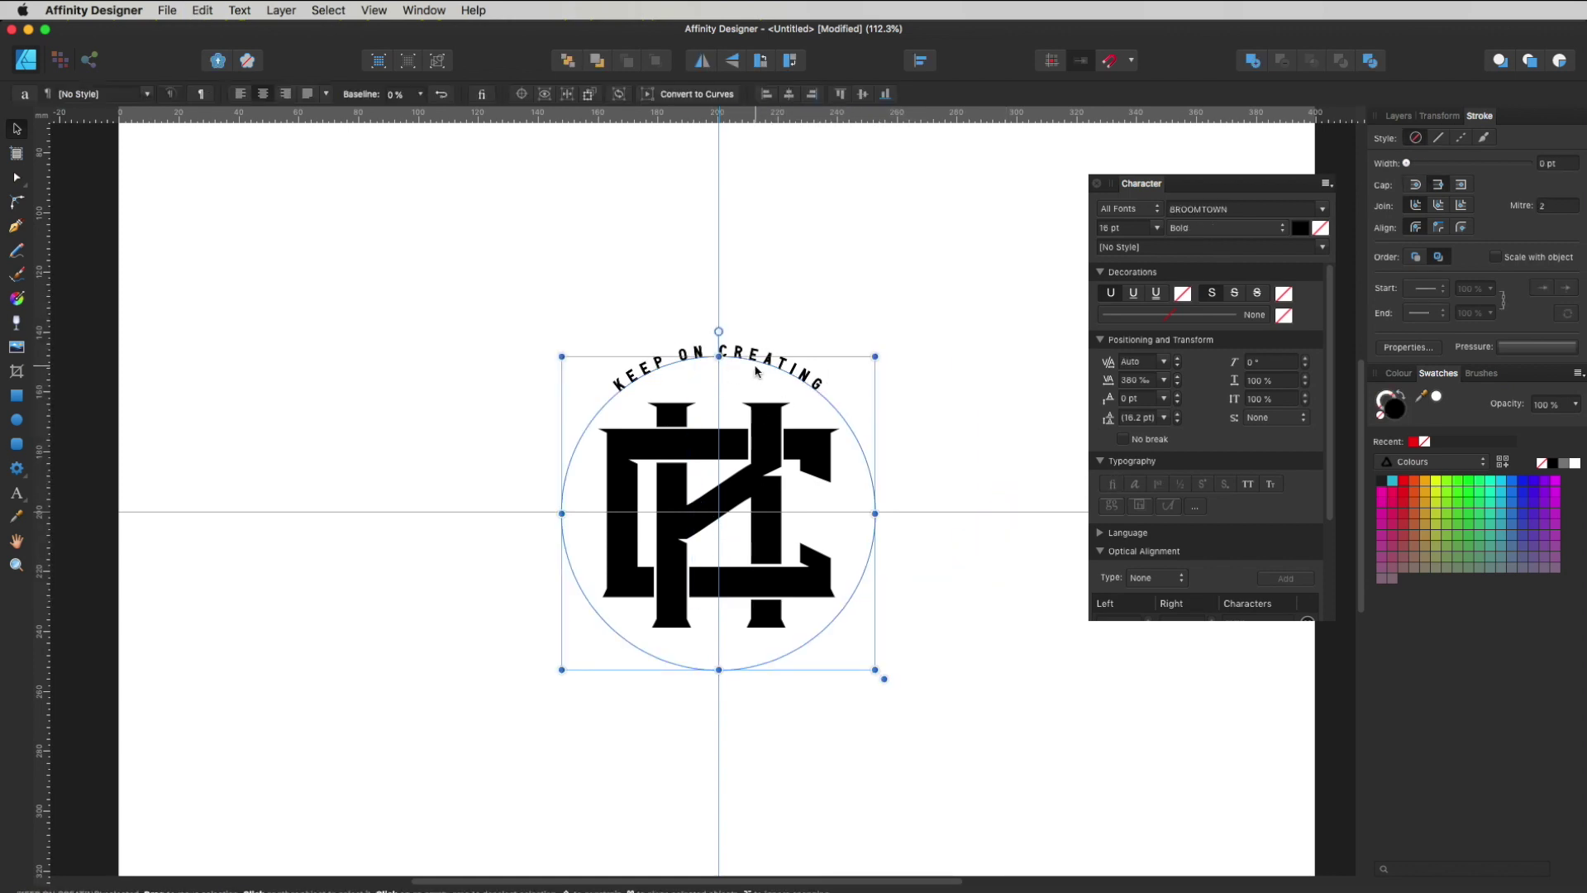
triple_click(799, 367)
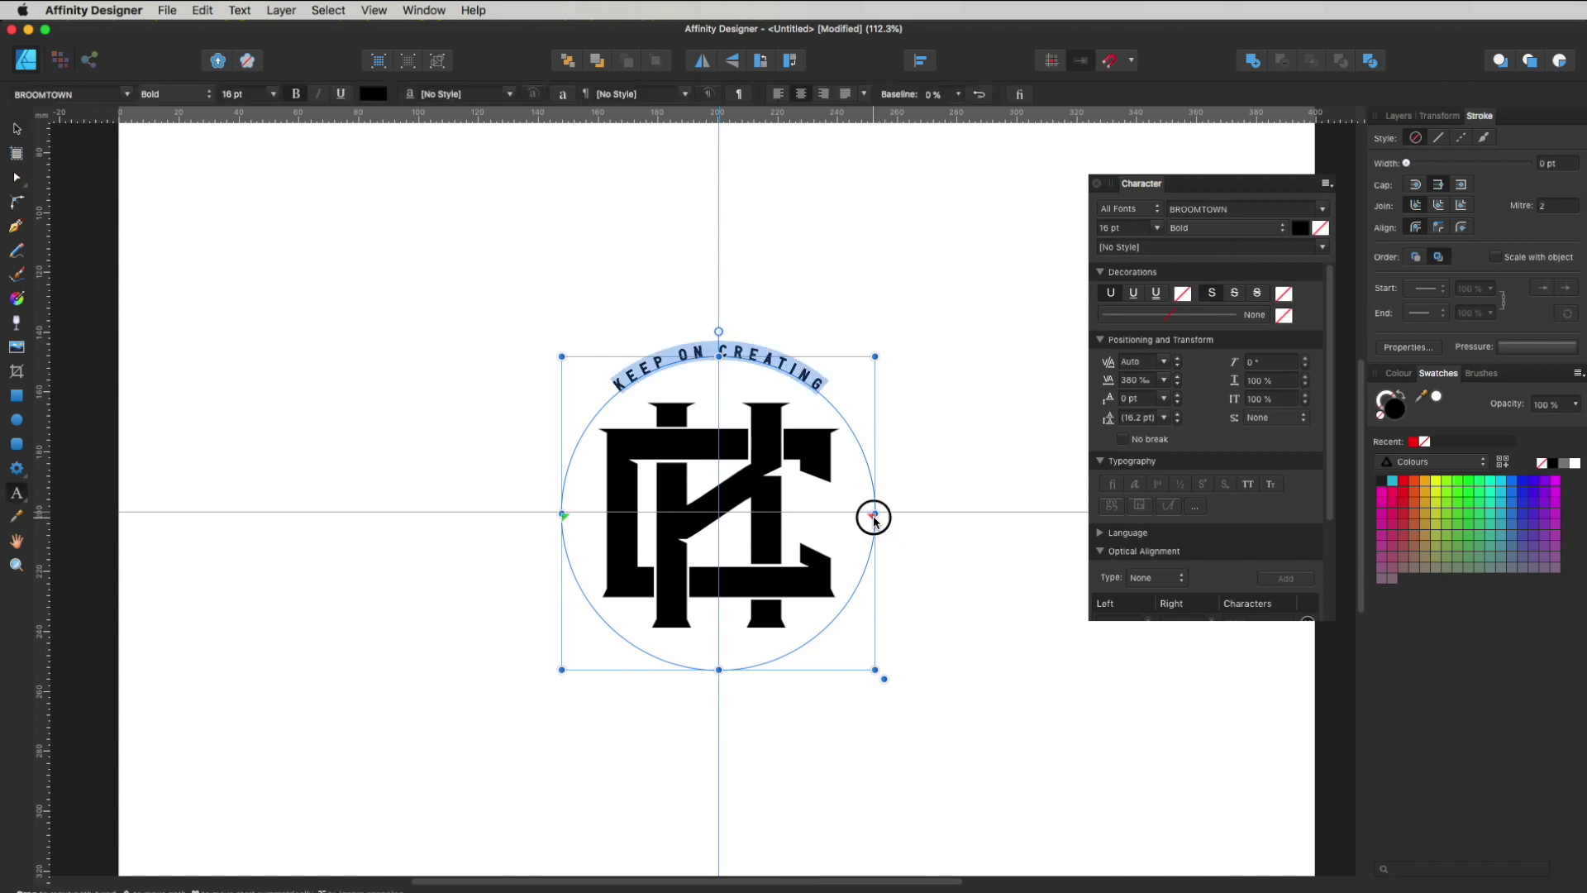
Move the copy around the circle's bottom and reverse its text path to read upright.
mouse_move(874, 517)
left_mouse_down()
mouse_move(592, 592)
mouse_move(569, 493)
mouse_move(571, 659)
mouse_move(623, 637)
mouse_move(811, 630)
mouse_move(873, 512)
left_mouse_up()
left_click(566, 516)
left_click_drag(562, 491, 565, 513)
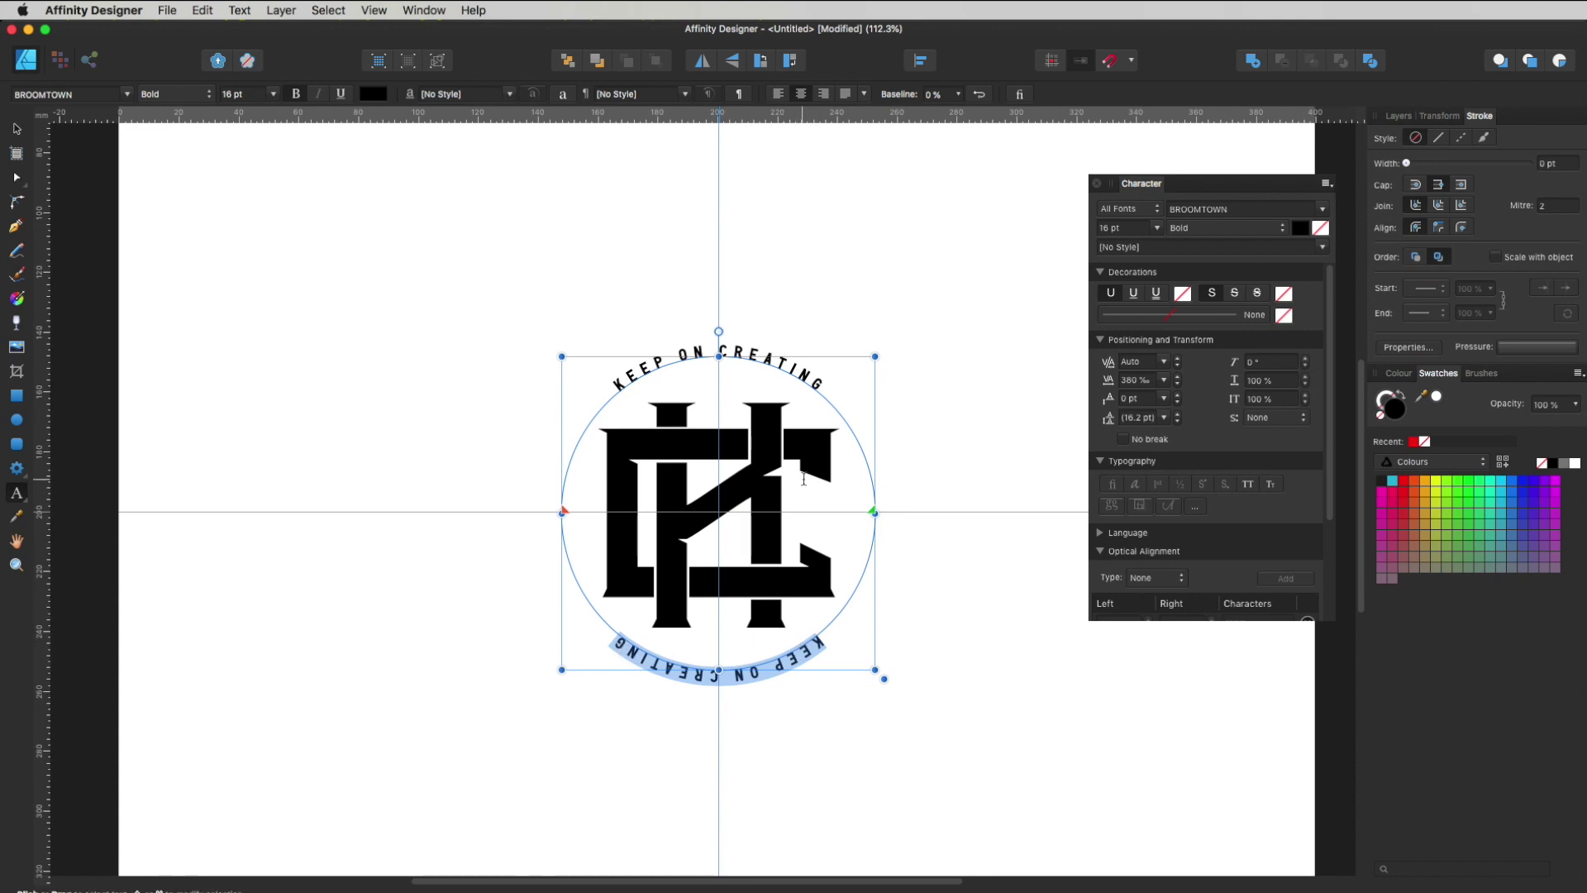
left_click(979, 96)
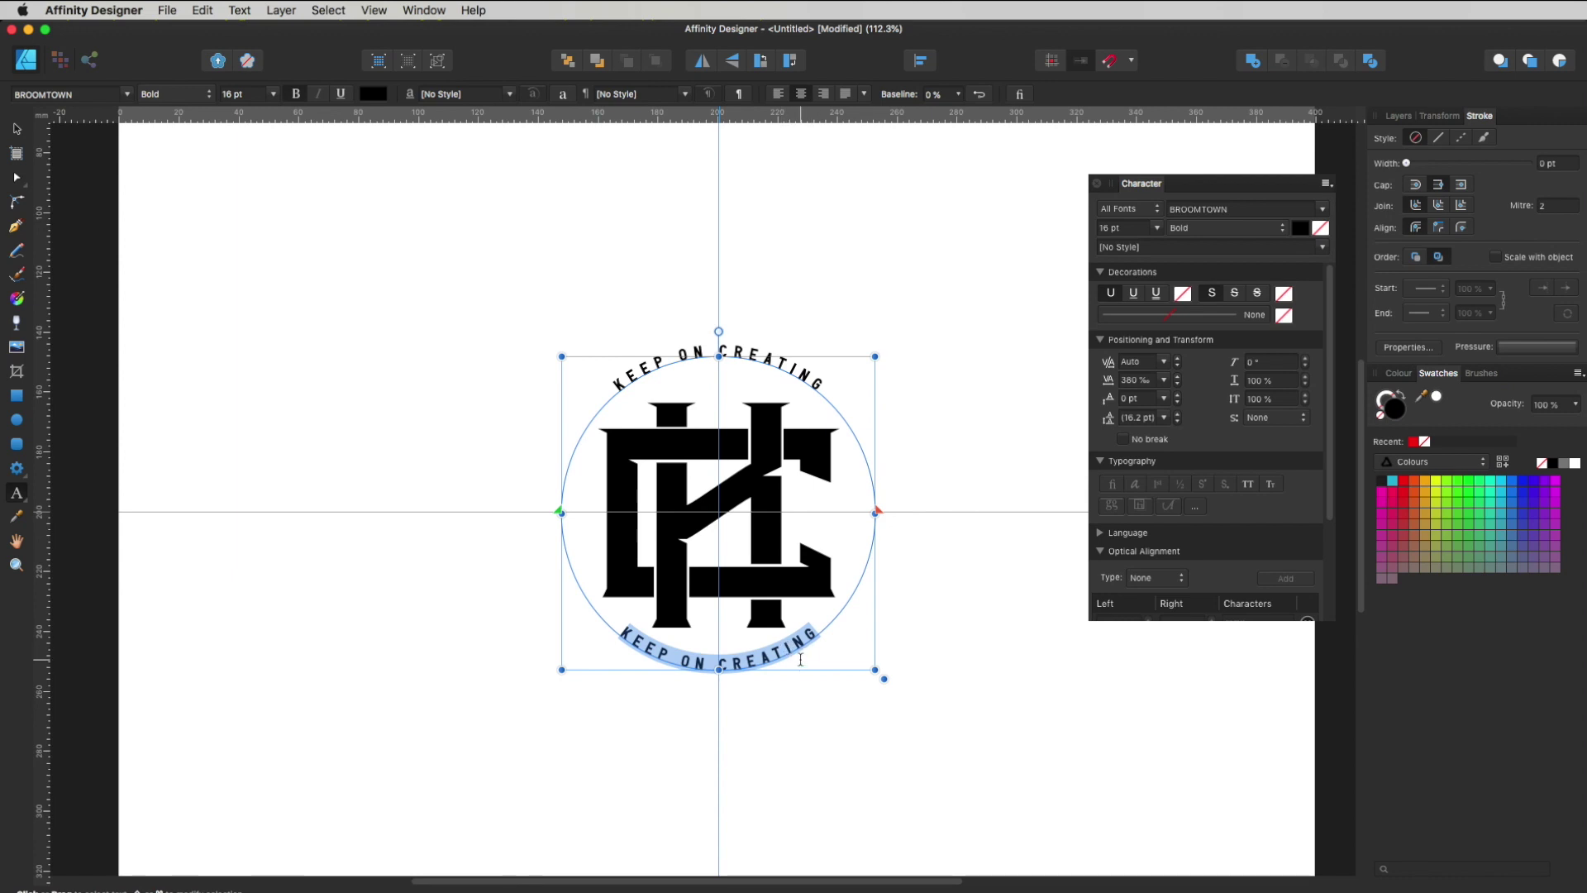
left_click(960, 94)
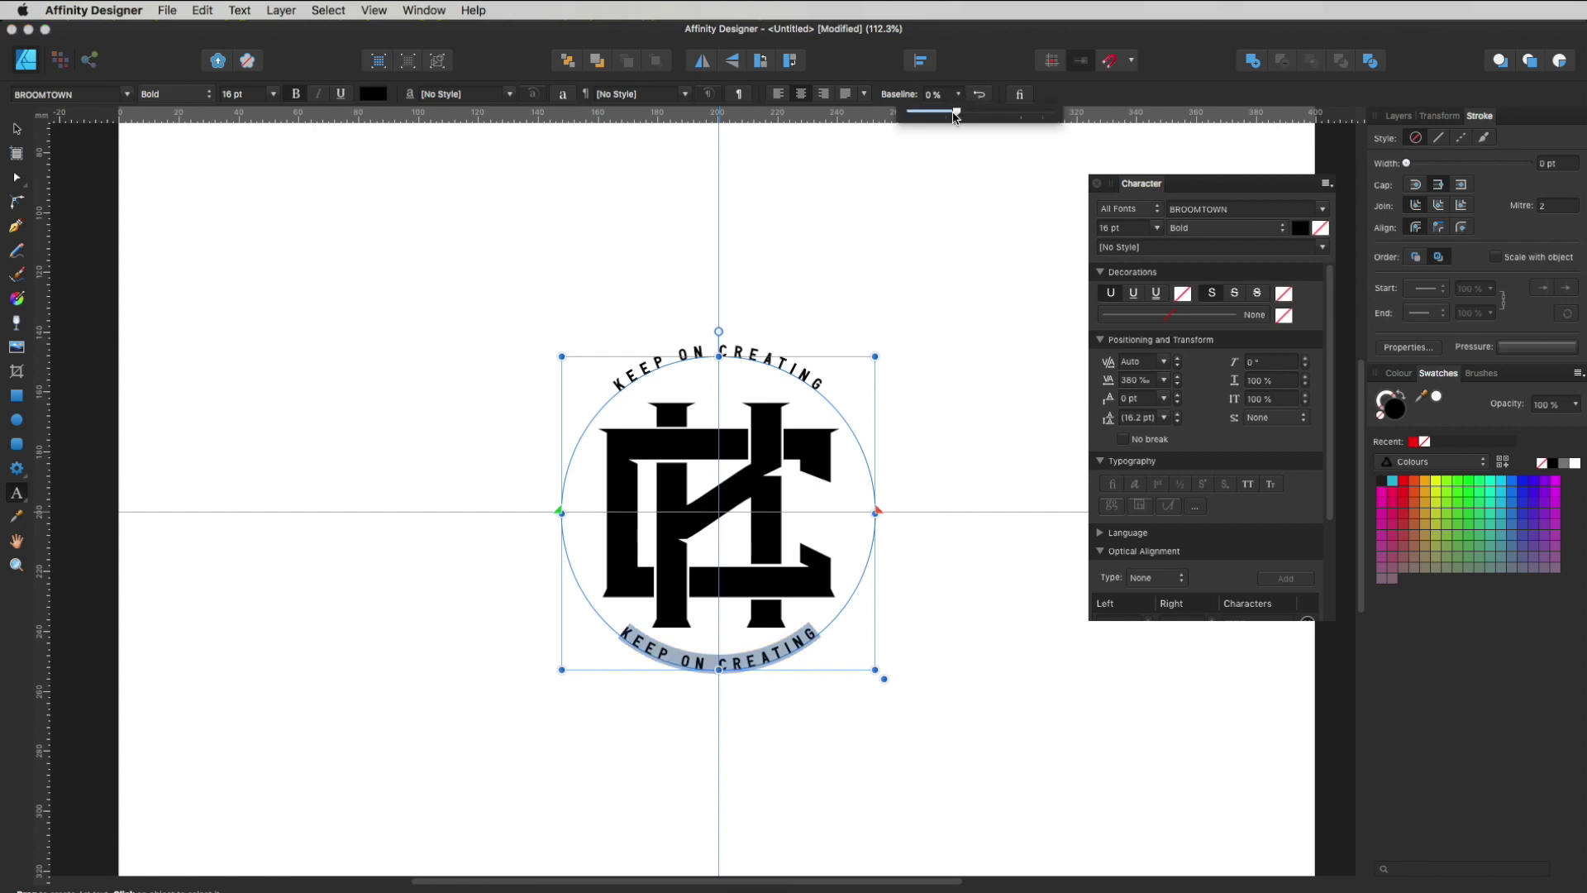
Shift the bottom text's baseline to 70%, retype it as 'ESTABLISHED 2020', then deselect.
left_click_drag(952, 111, 1022, 115)
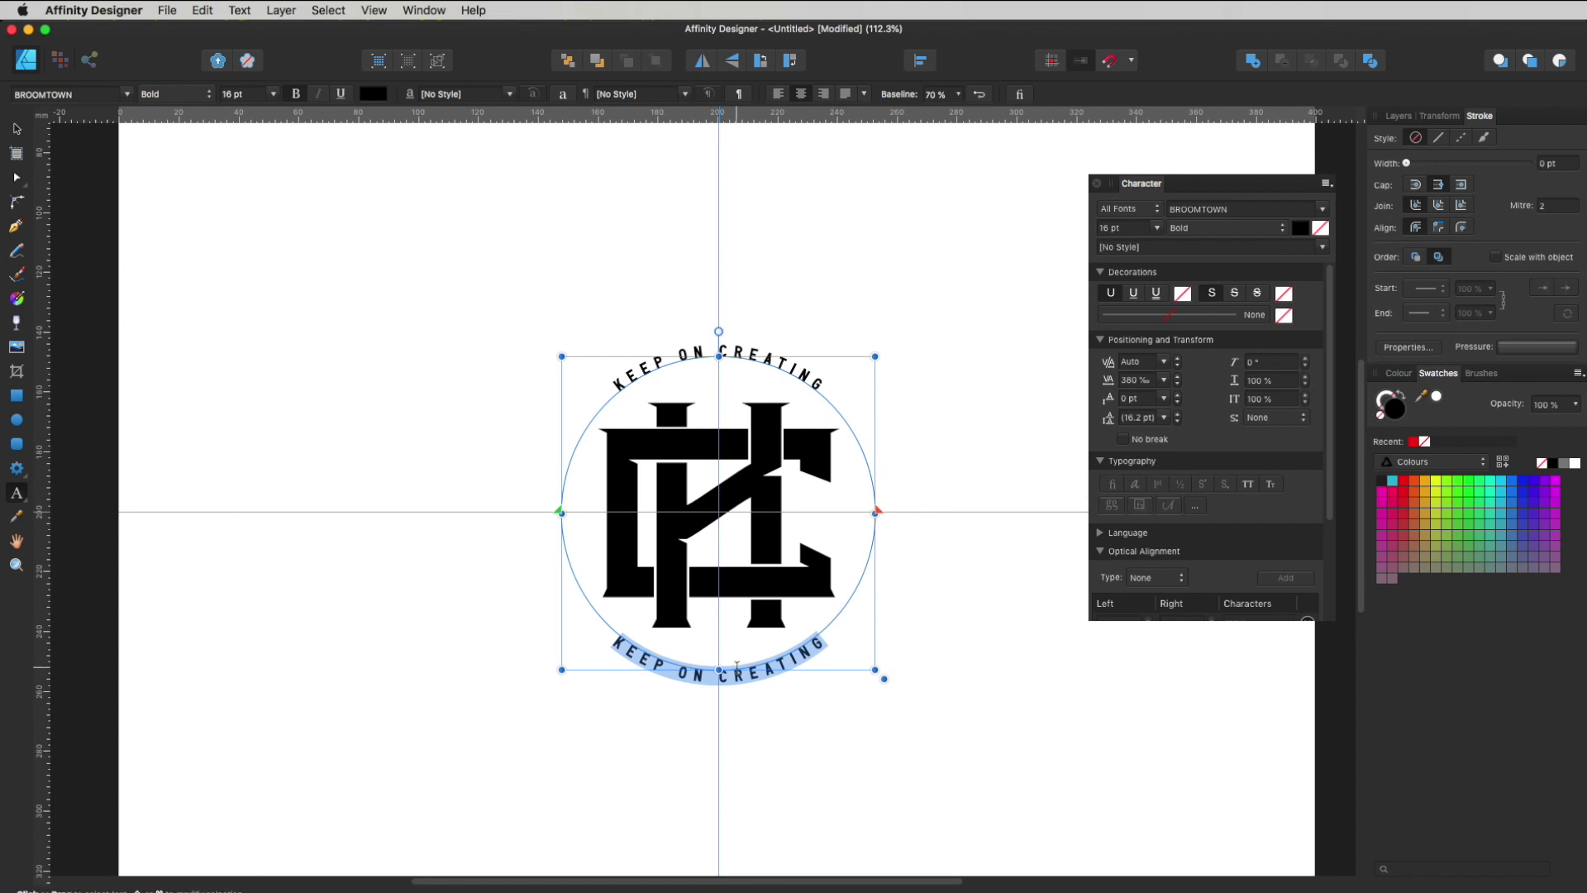
type("E")
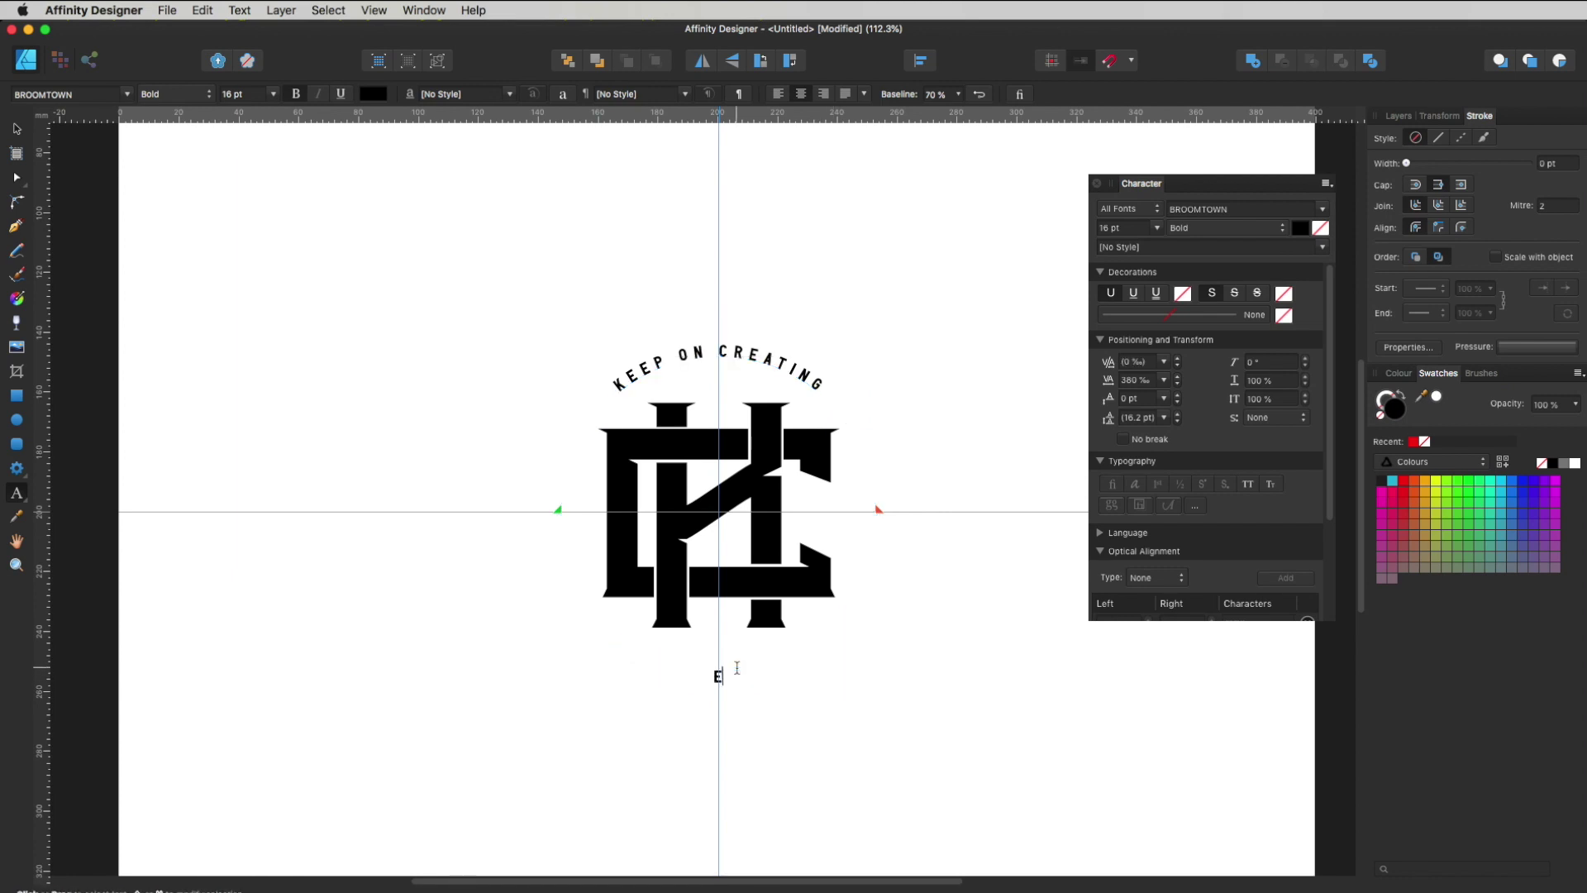
type("STABLISHED 2020")
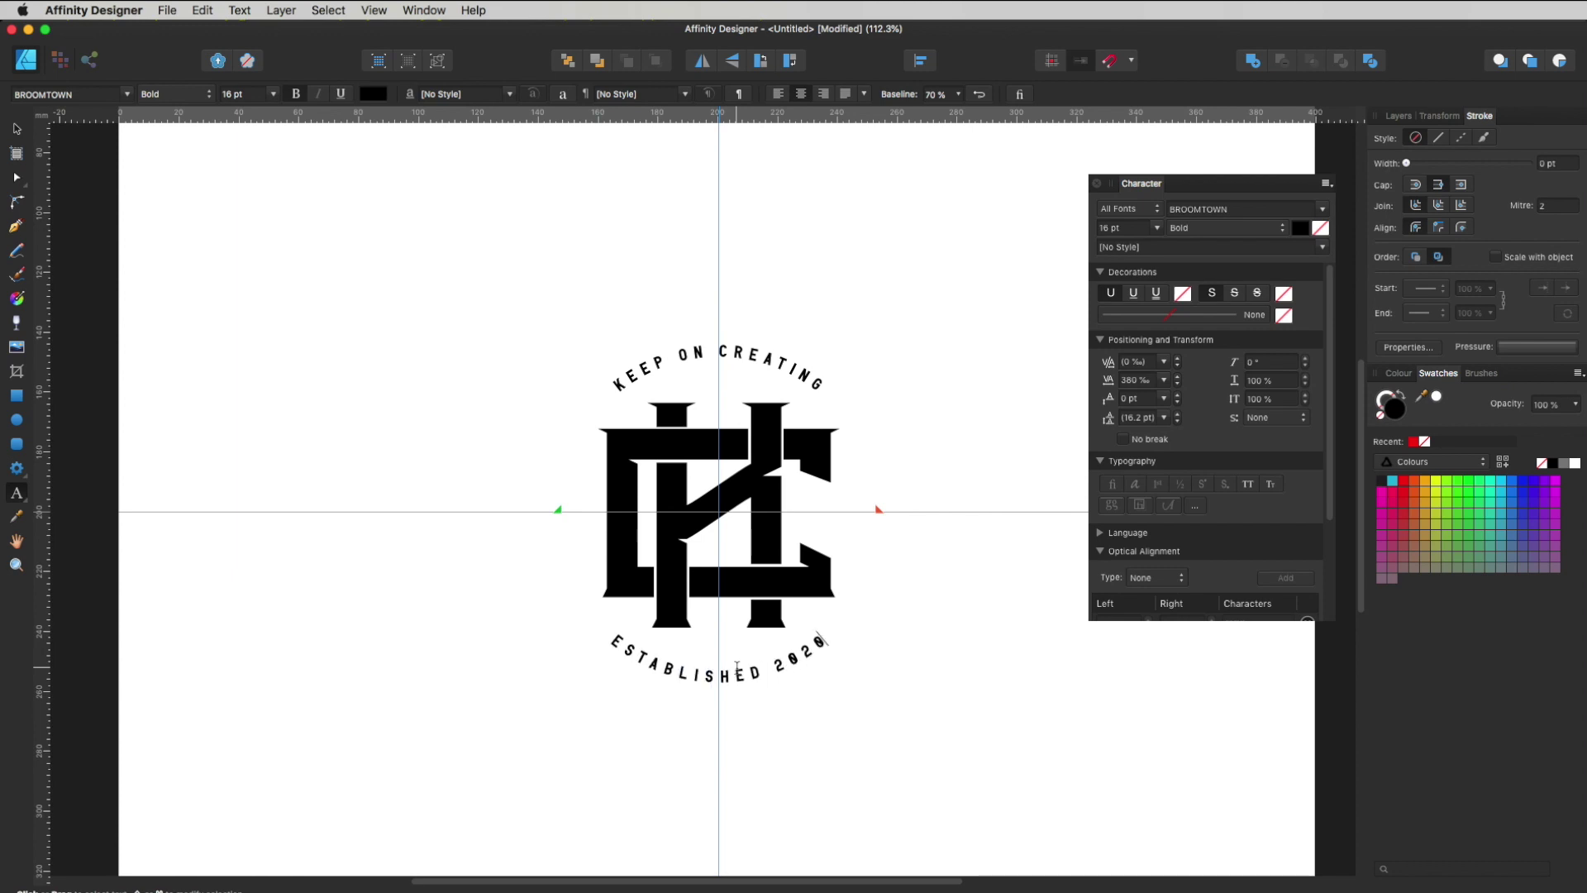
key("Escape")
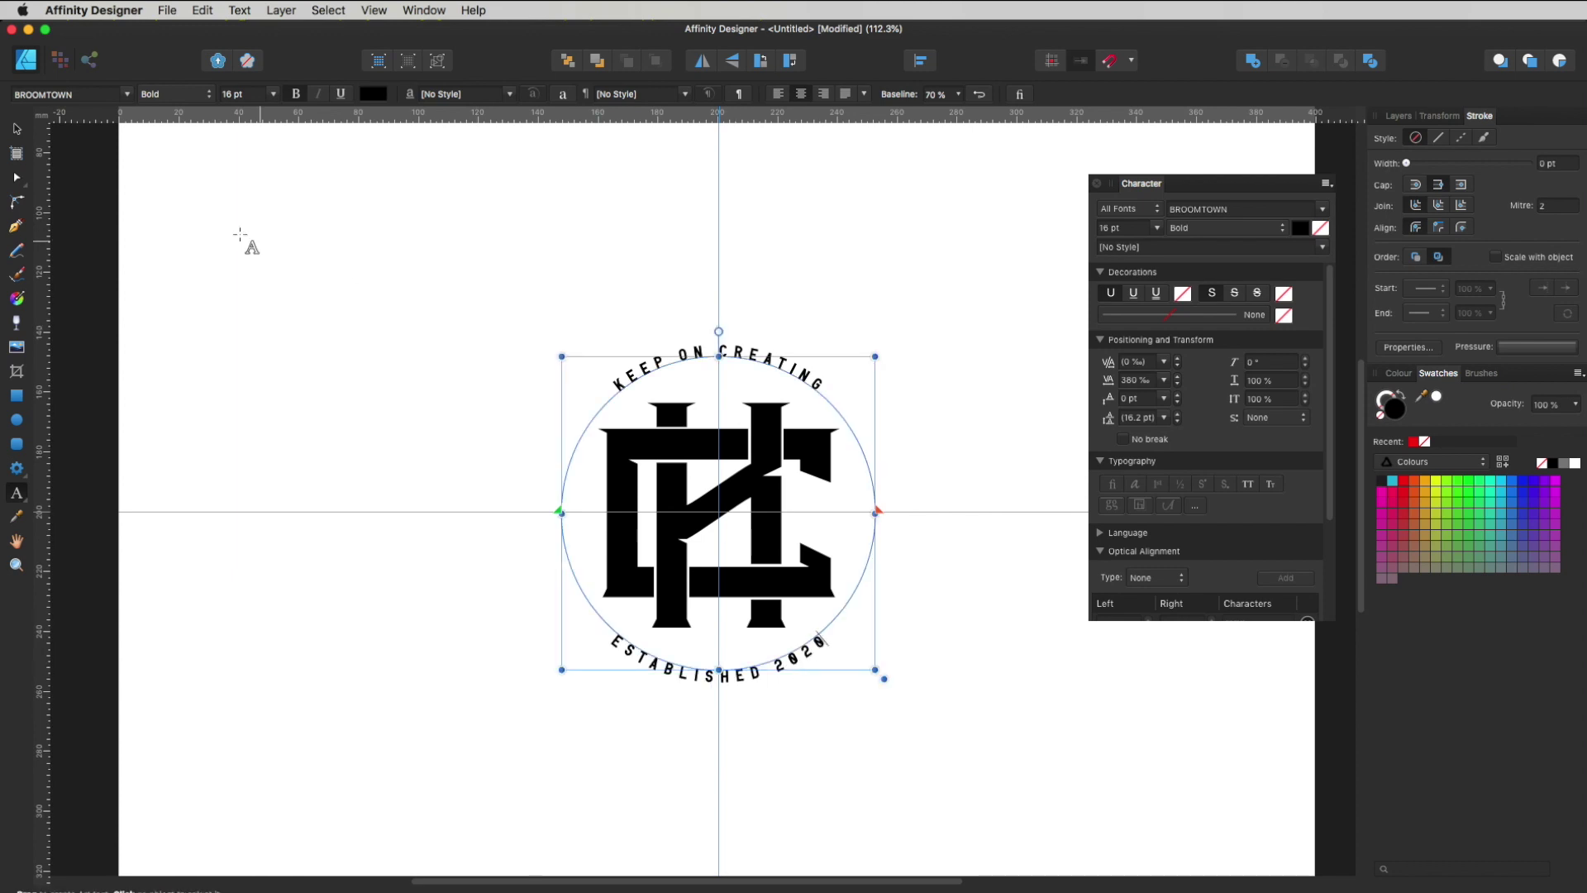
left_click(16, 129)
left_click(539, 465)
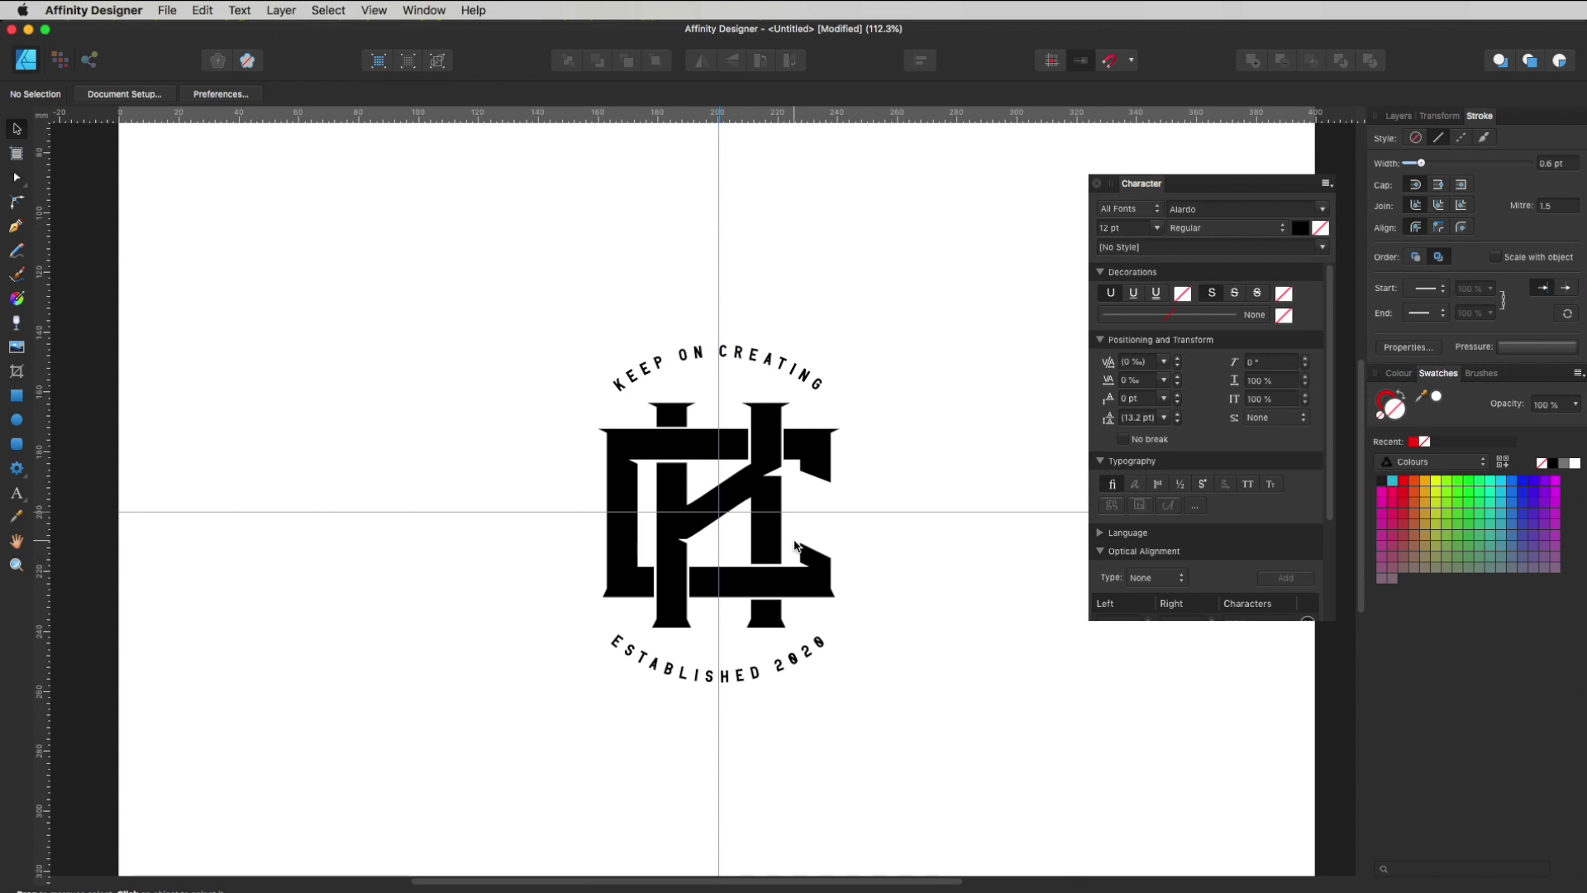
Draw a circle about 109 mm wide from the guide centre through both text arcs, then select it.
key("m")
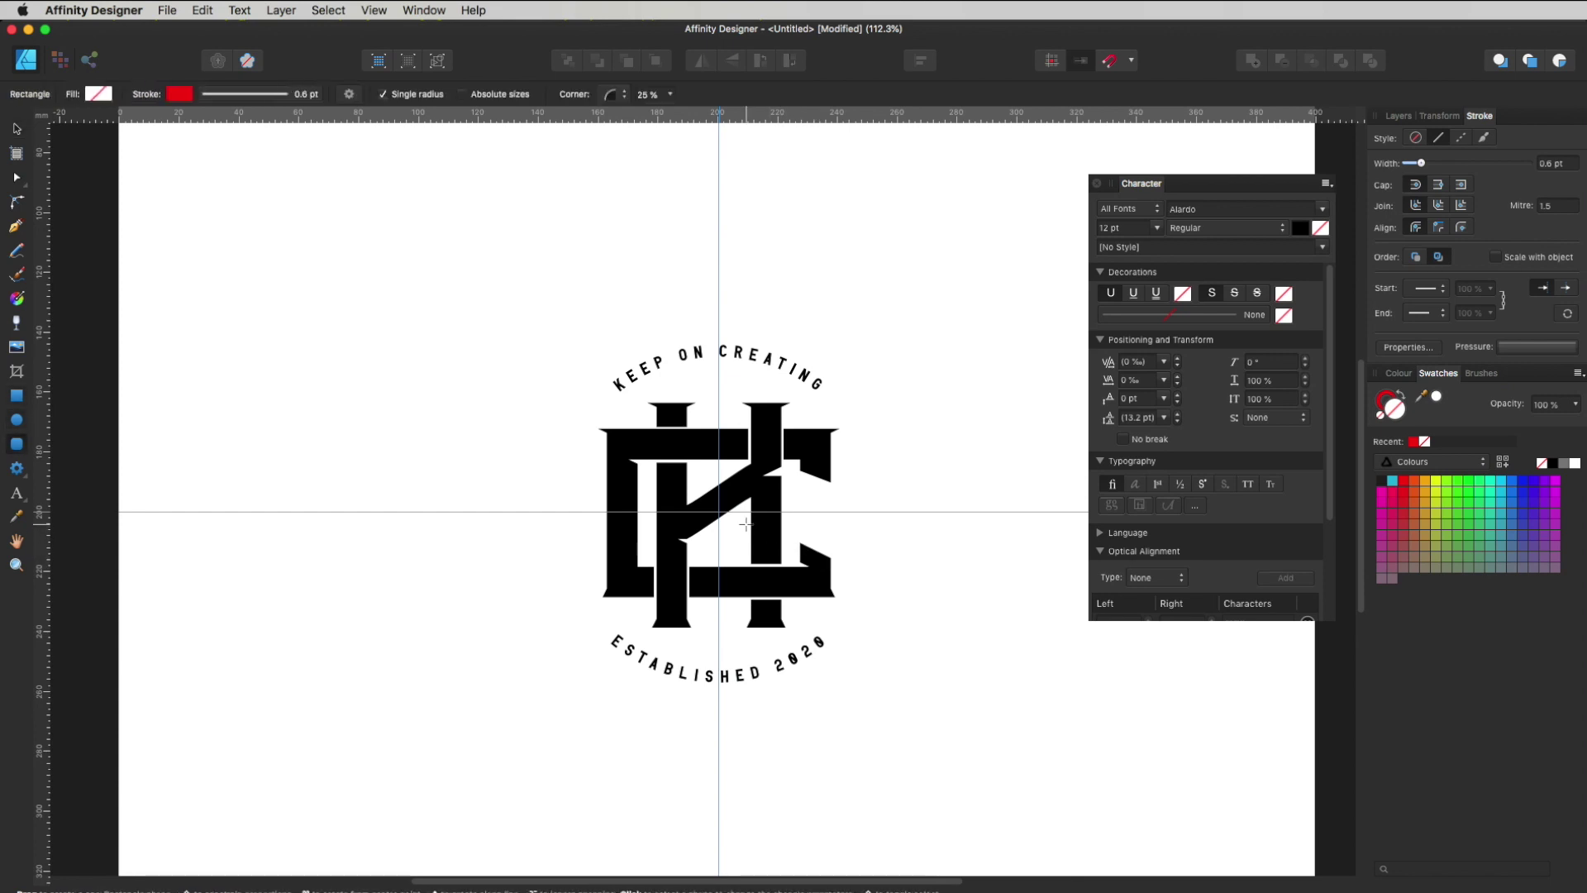
key("e")
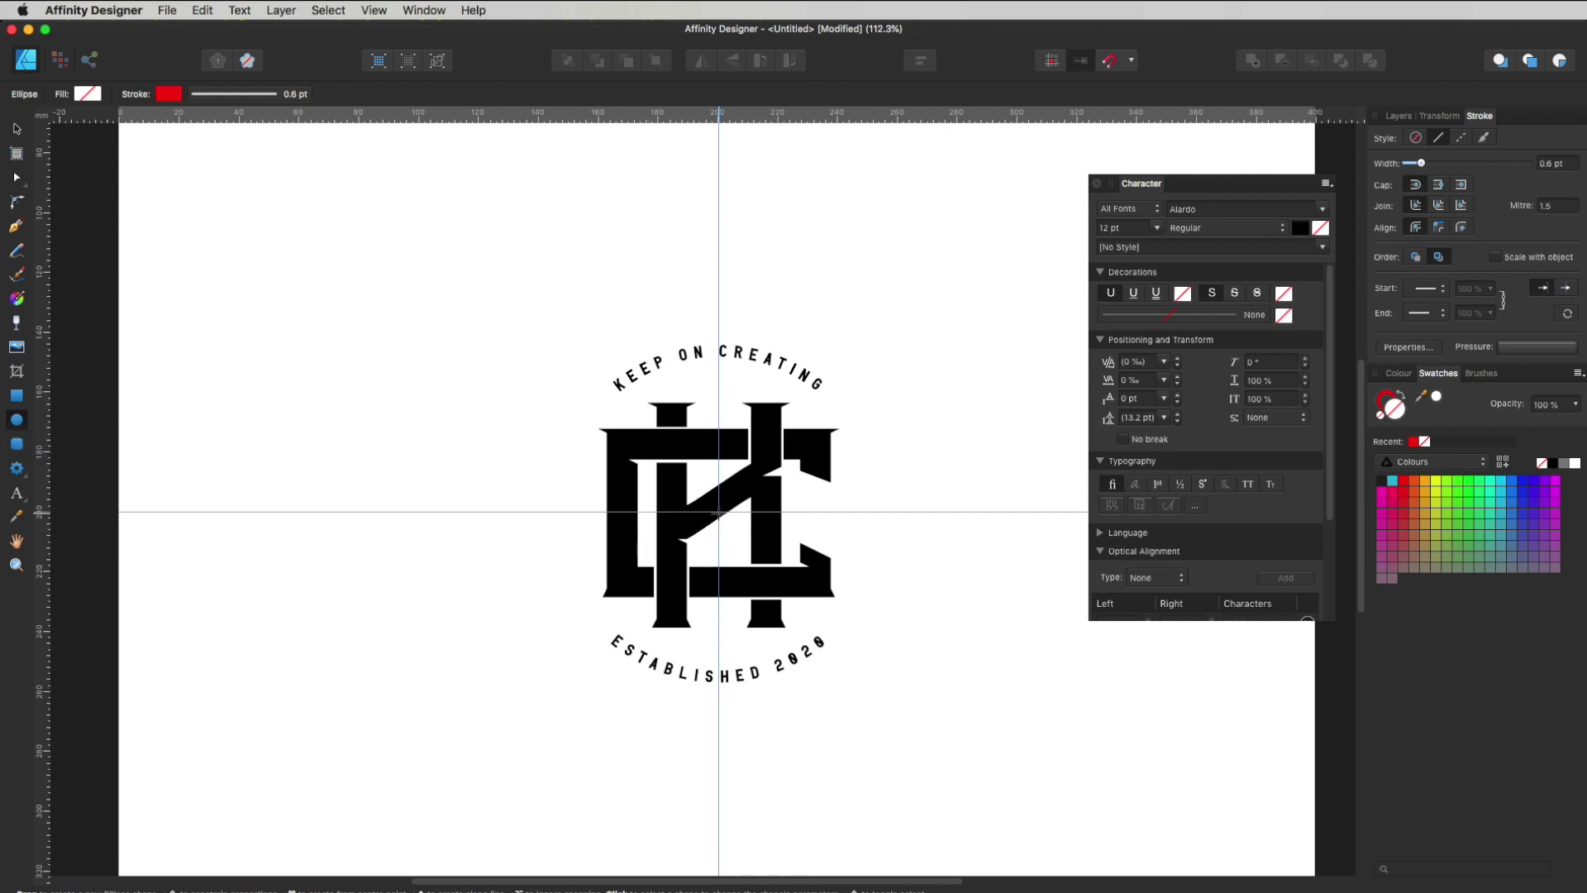
left_click_drag(719, 512, 899, 660)
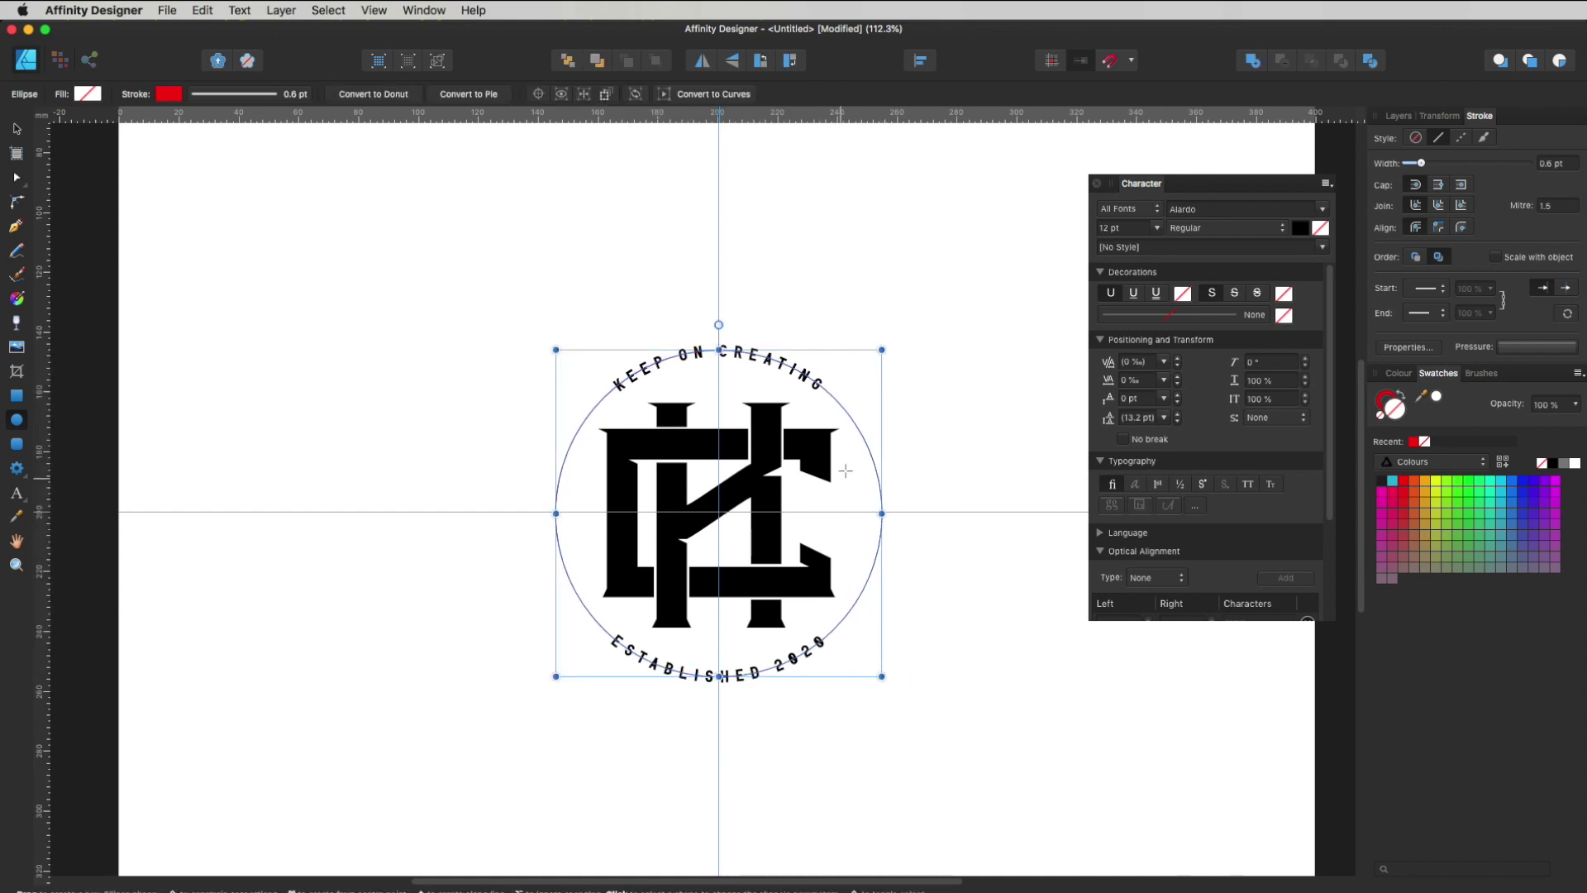
key("v")
key("super+d")
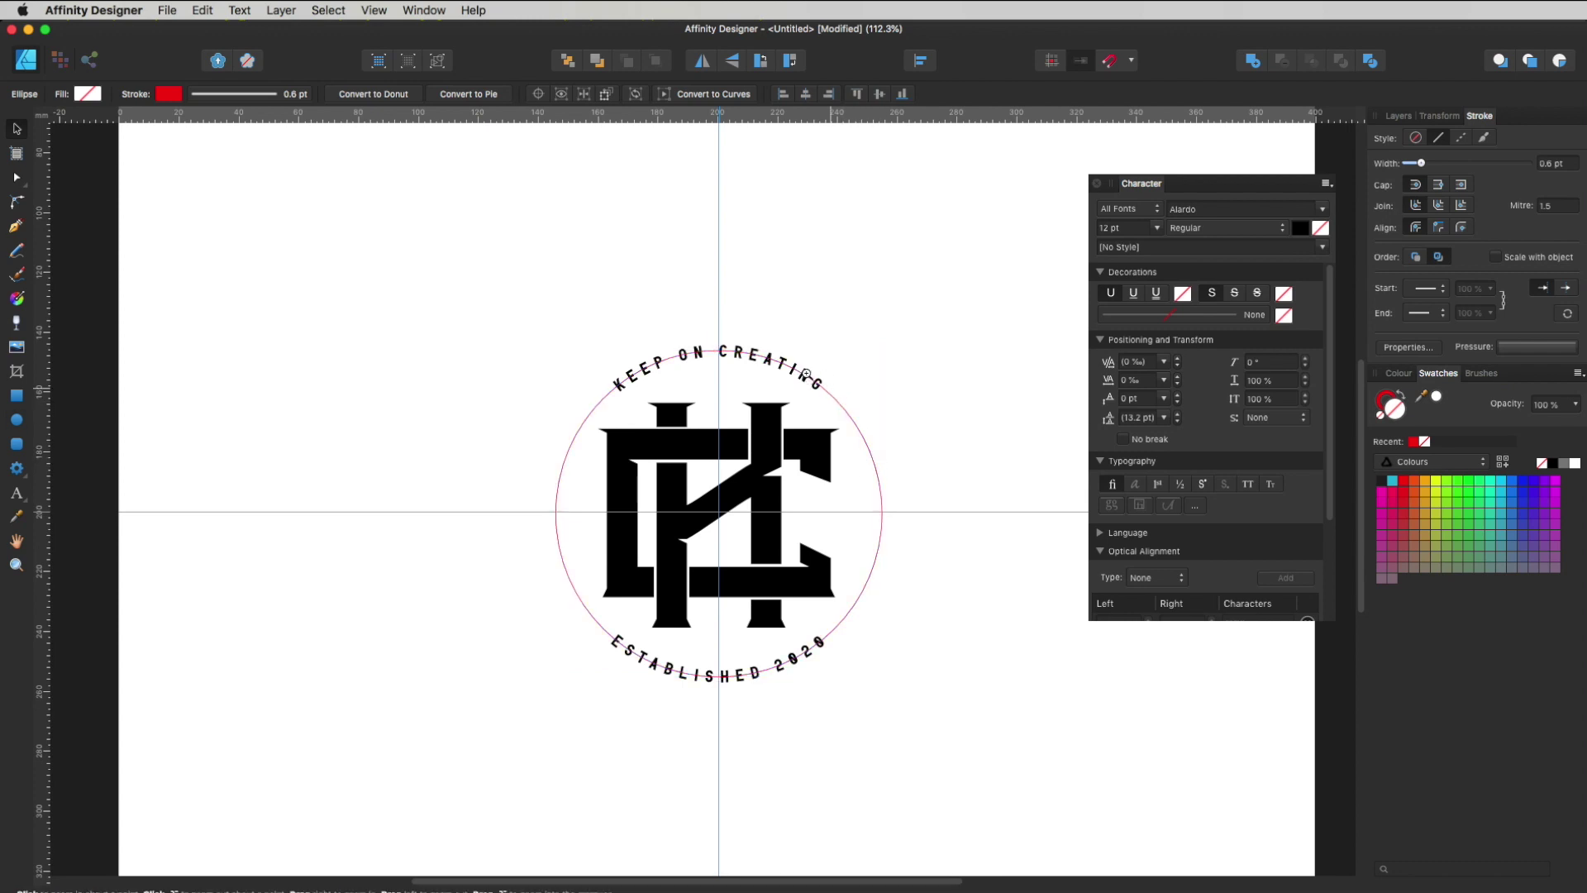
left_click(806, 374)
scroll(806, 374, "up", 3)
Convert the ring circle to curves and add four nodes beside the ends of both text arcs.
left_click(281, 10)
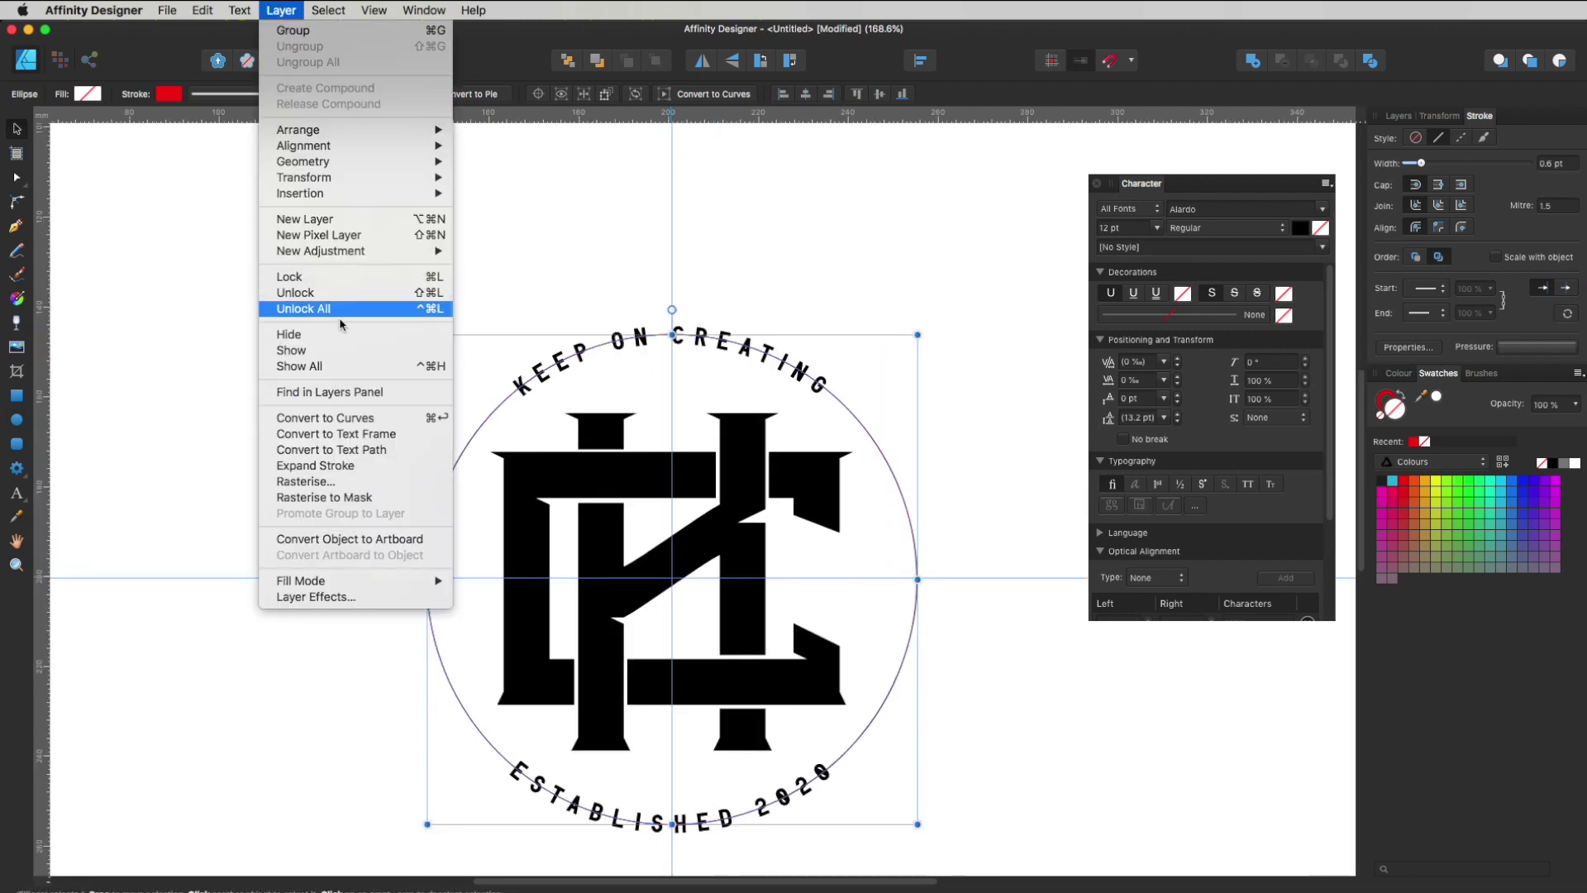
left_click(352, 418)
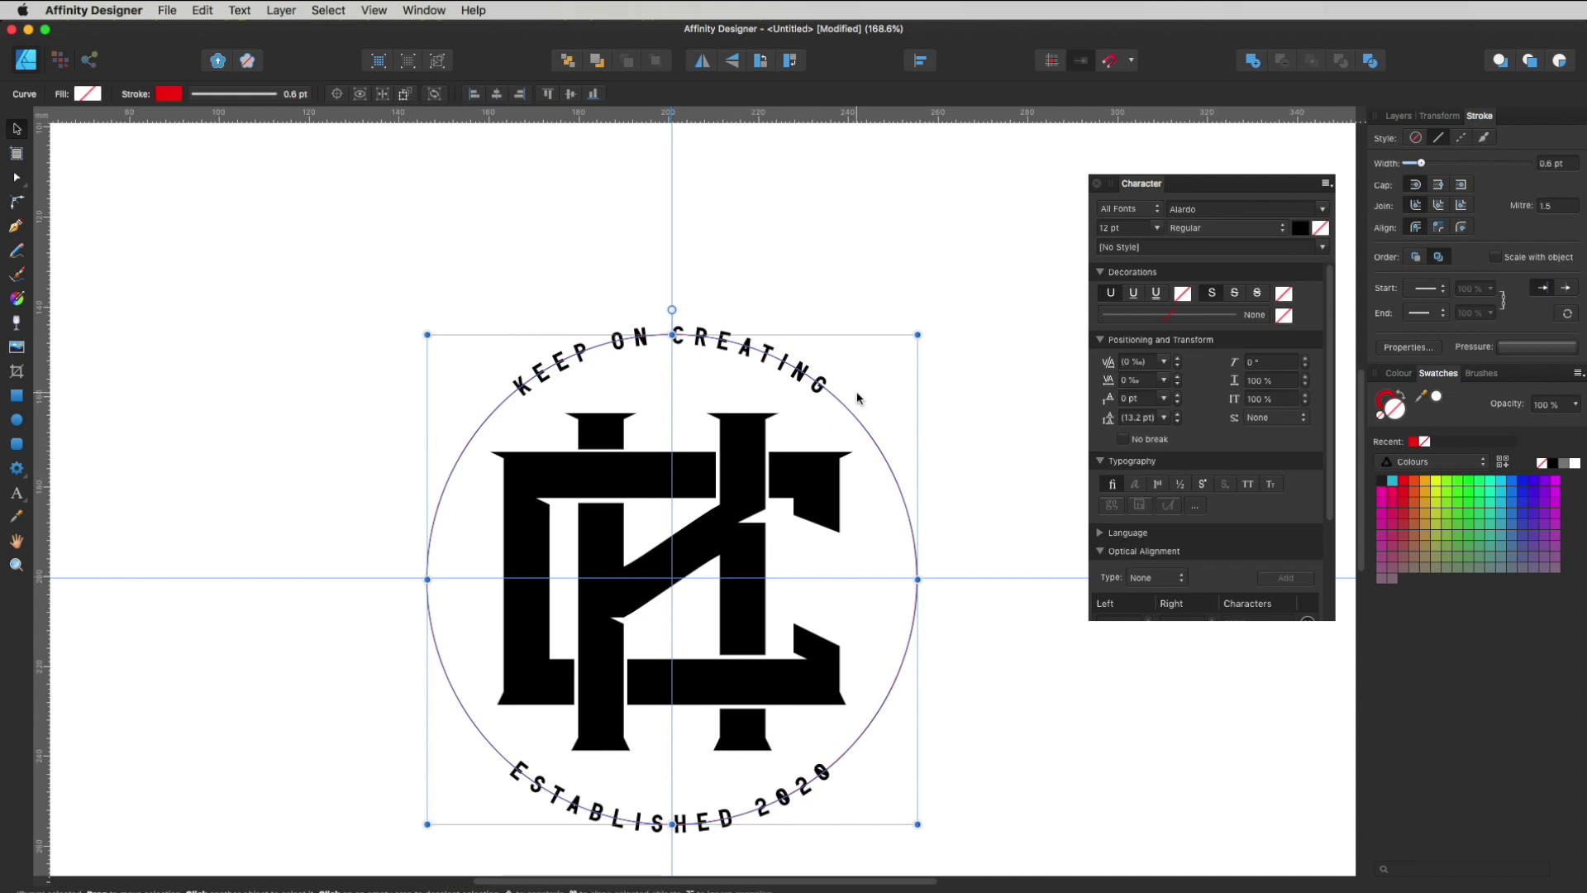
key("a")
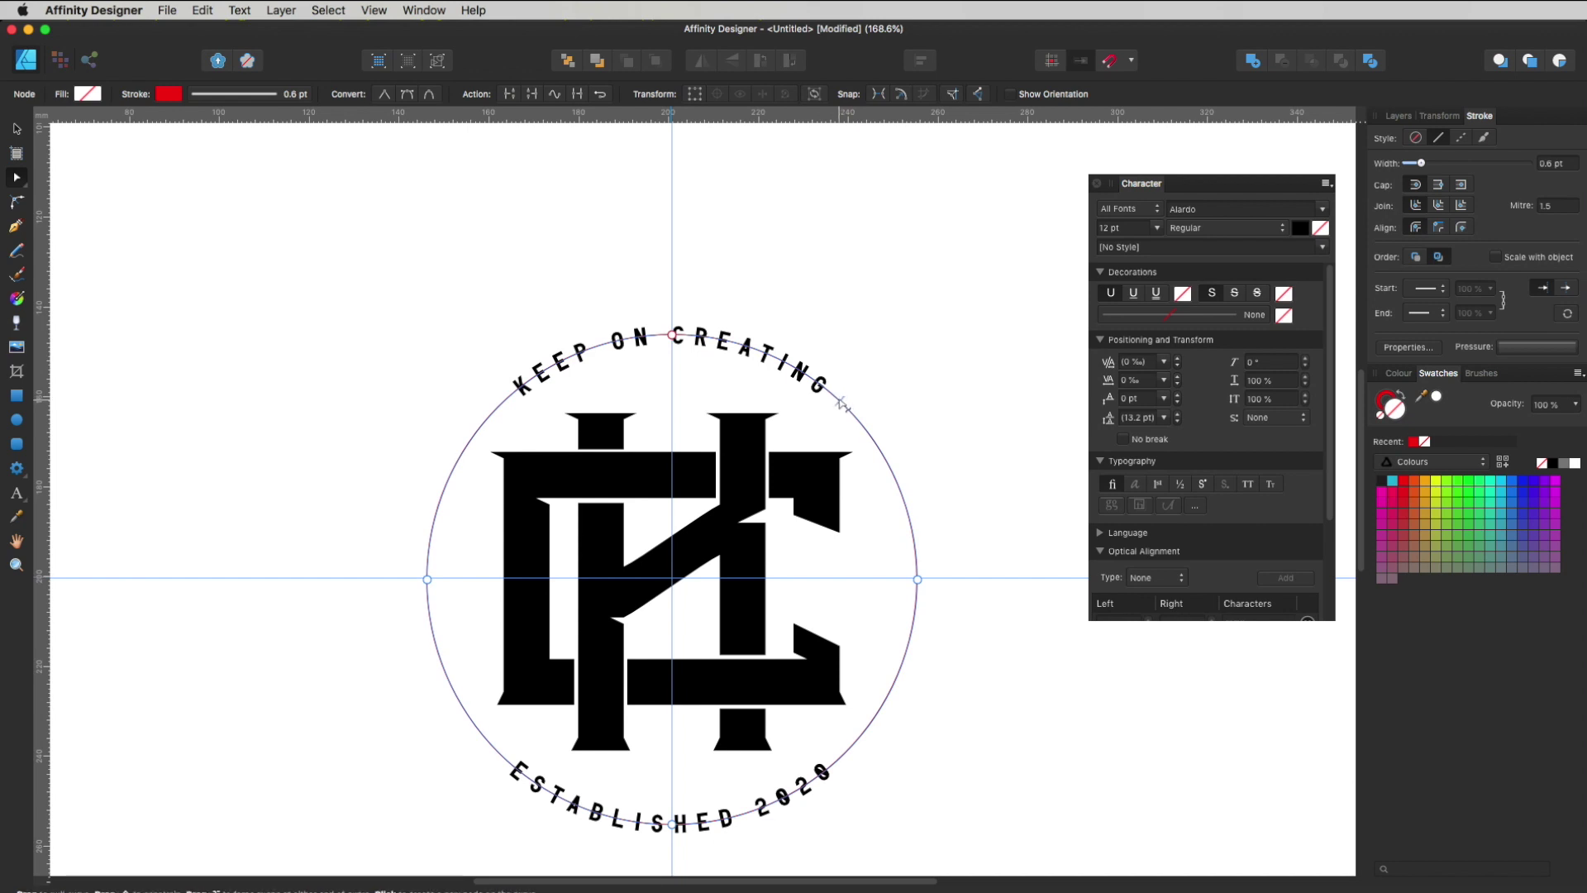
left_click(837, 400)
left_click(505, 401)
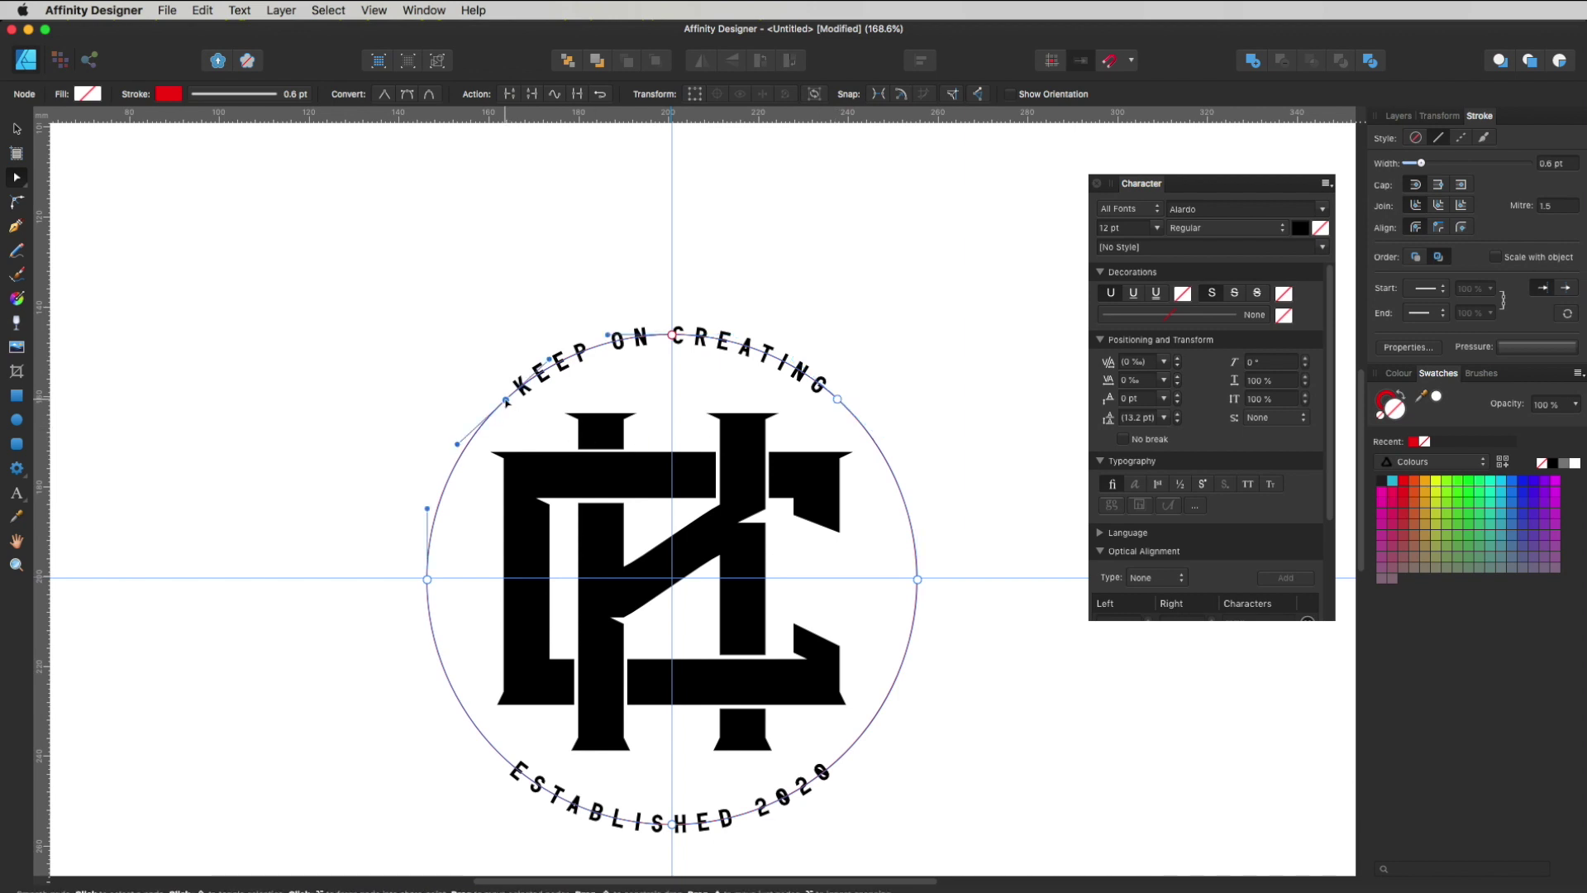
left_click(504, 757)
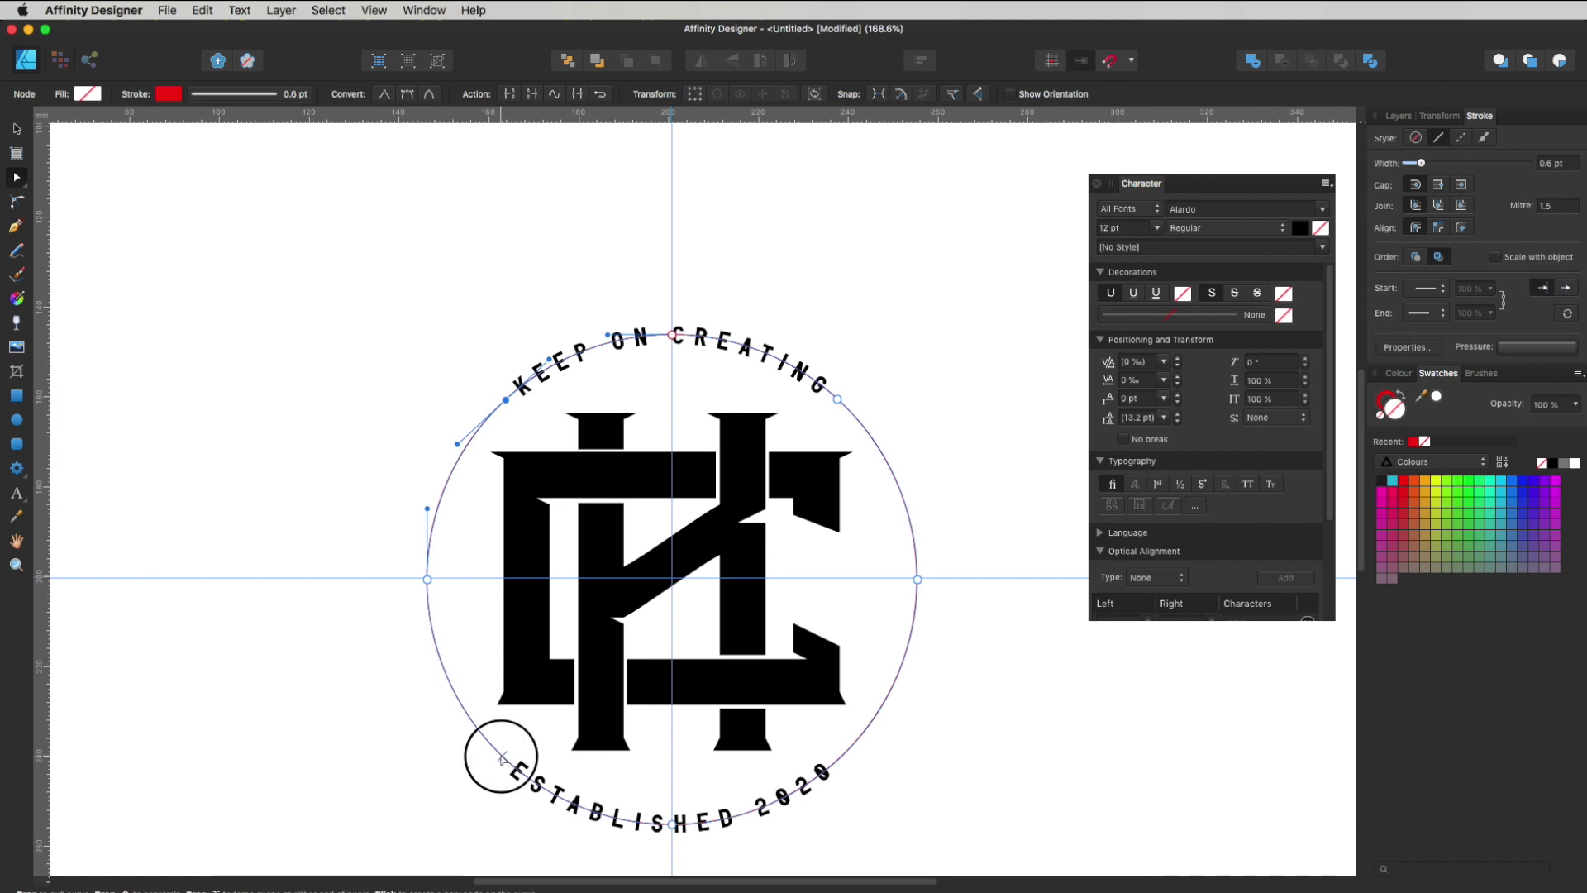
left_click(838, 759)
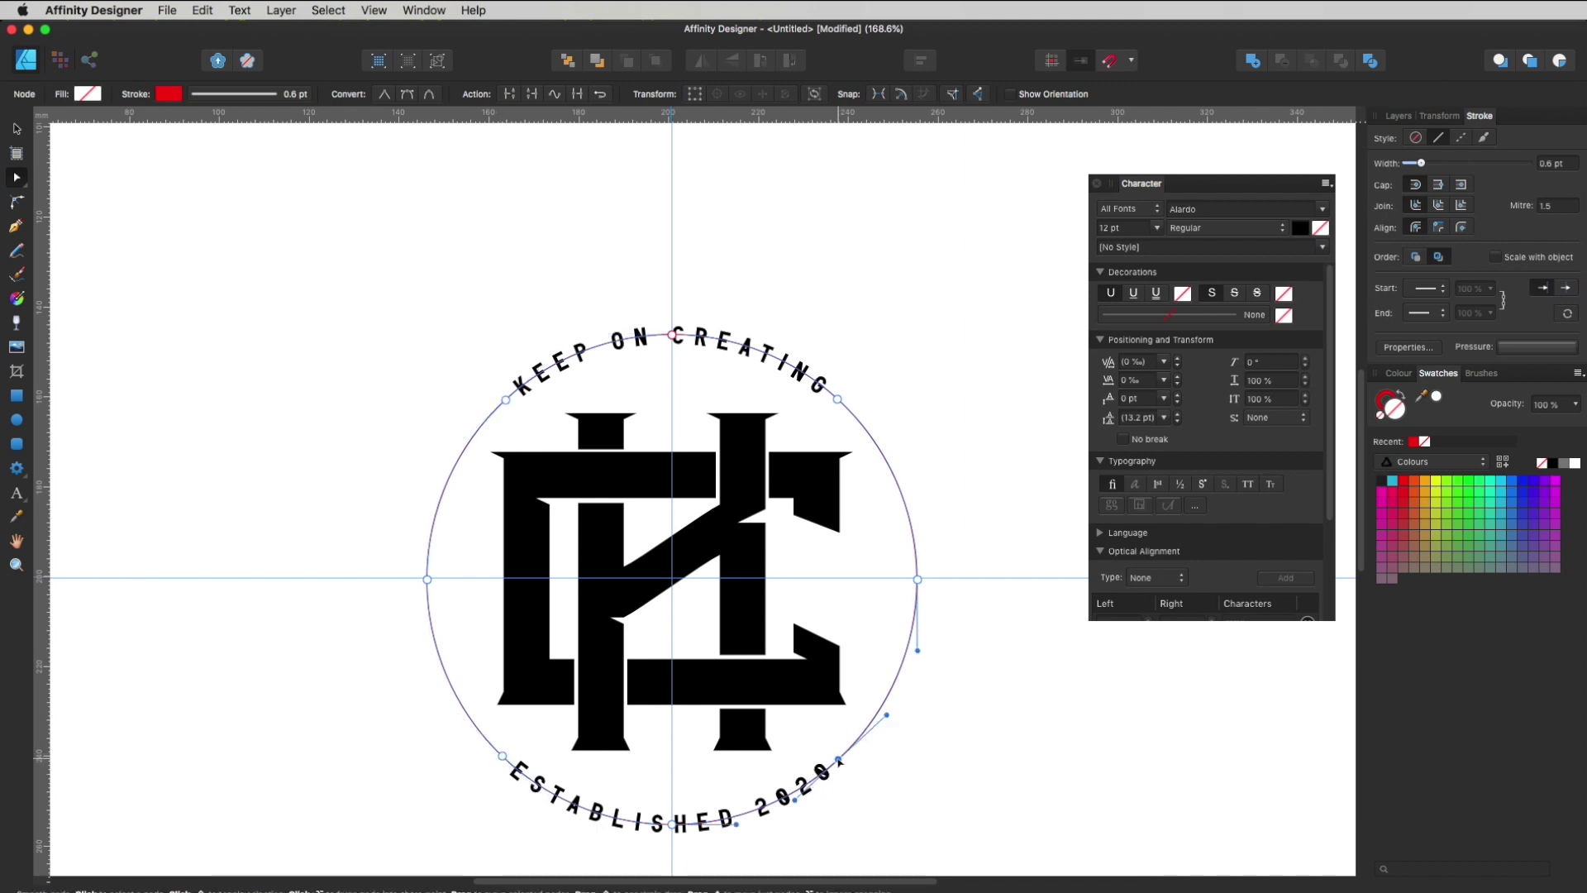
Select the new nodes beside ESTABLISHED, KEEP and CREATING and break the curve there.
left_click(503, 754)
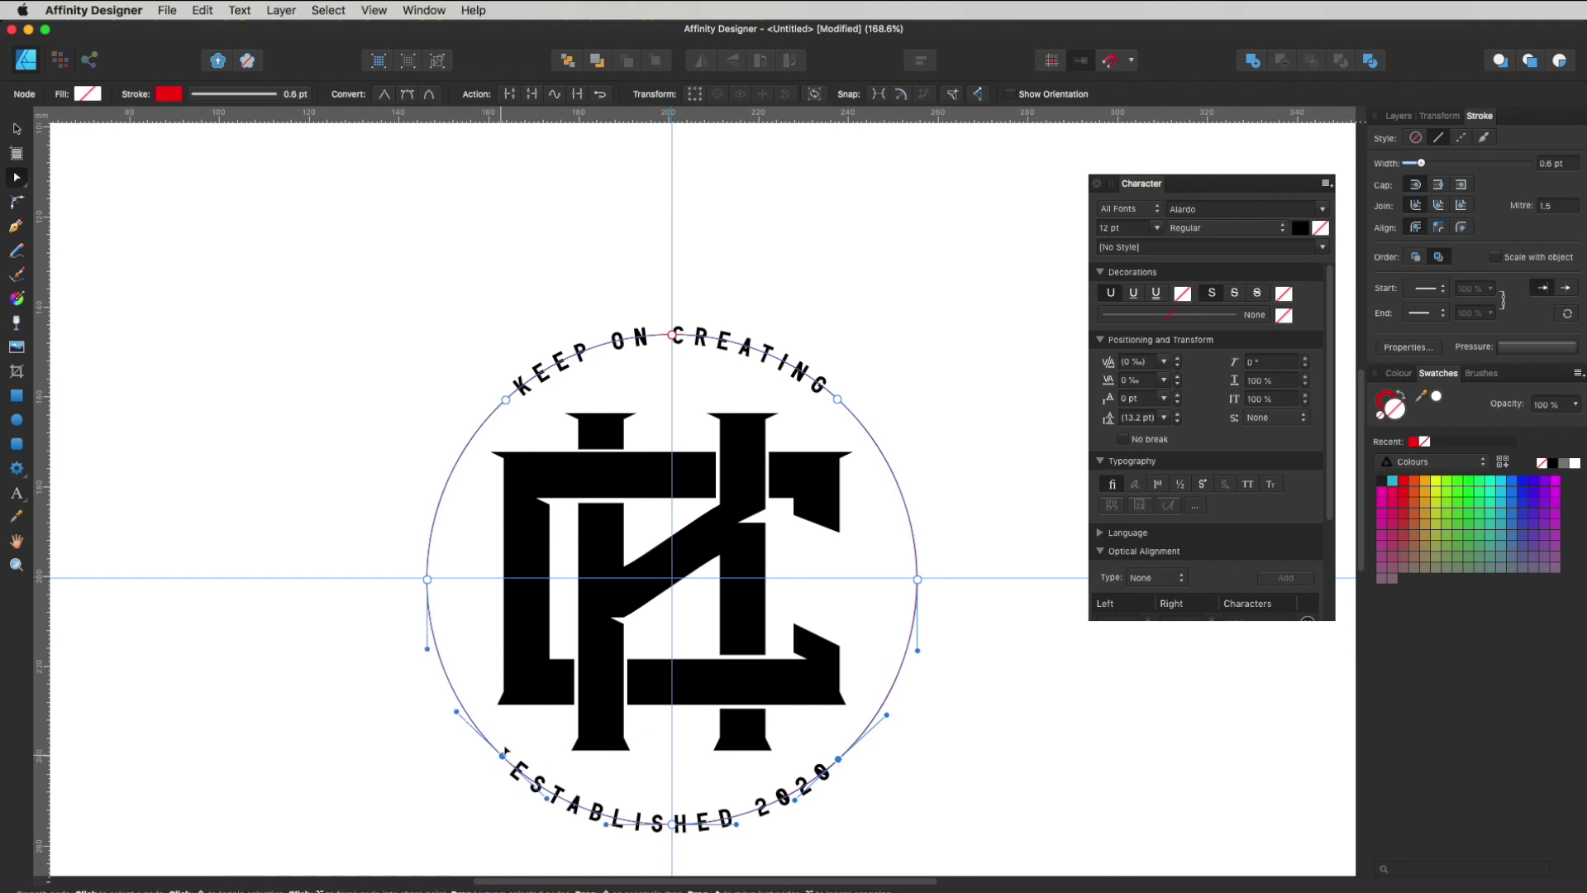
left_click(506, 399, "shift")
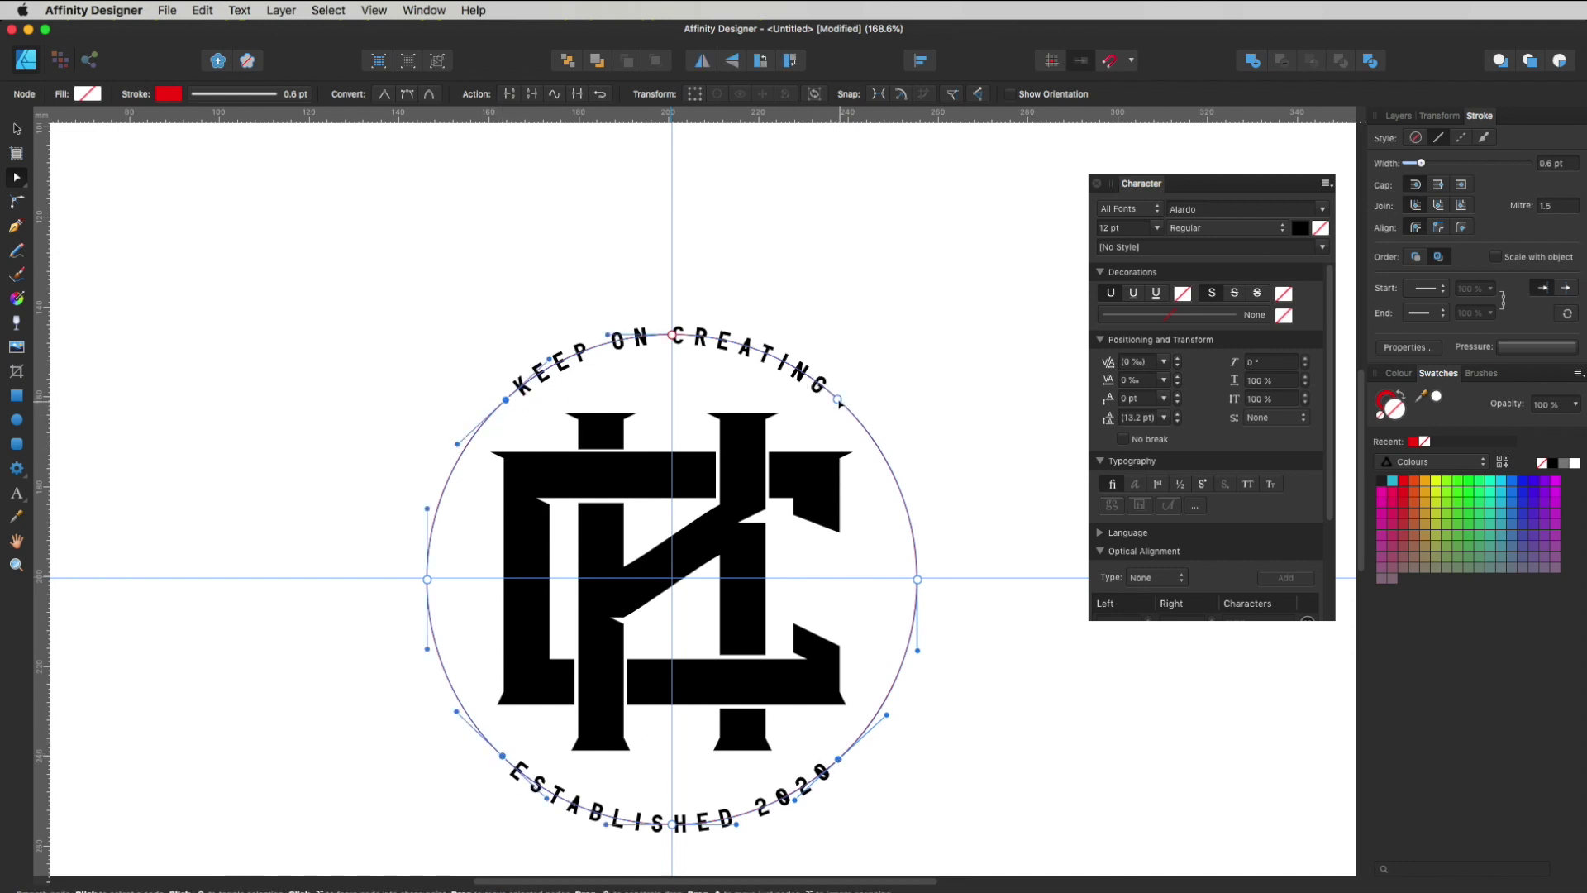
left_click(837, 399, "shift")
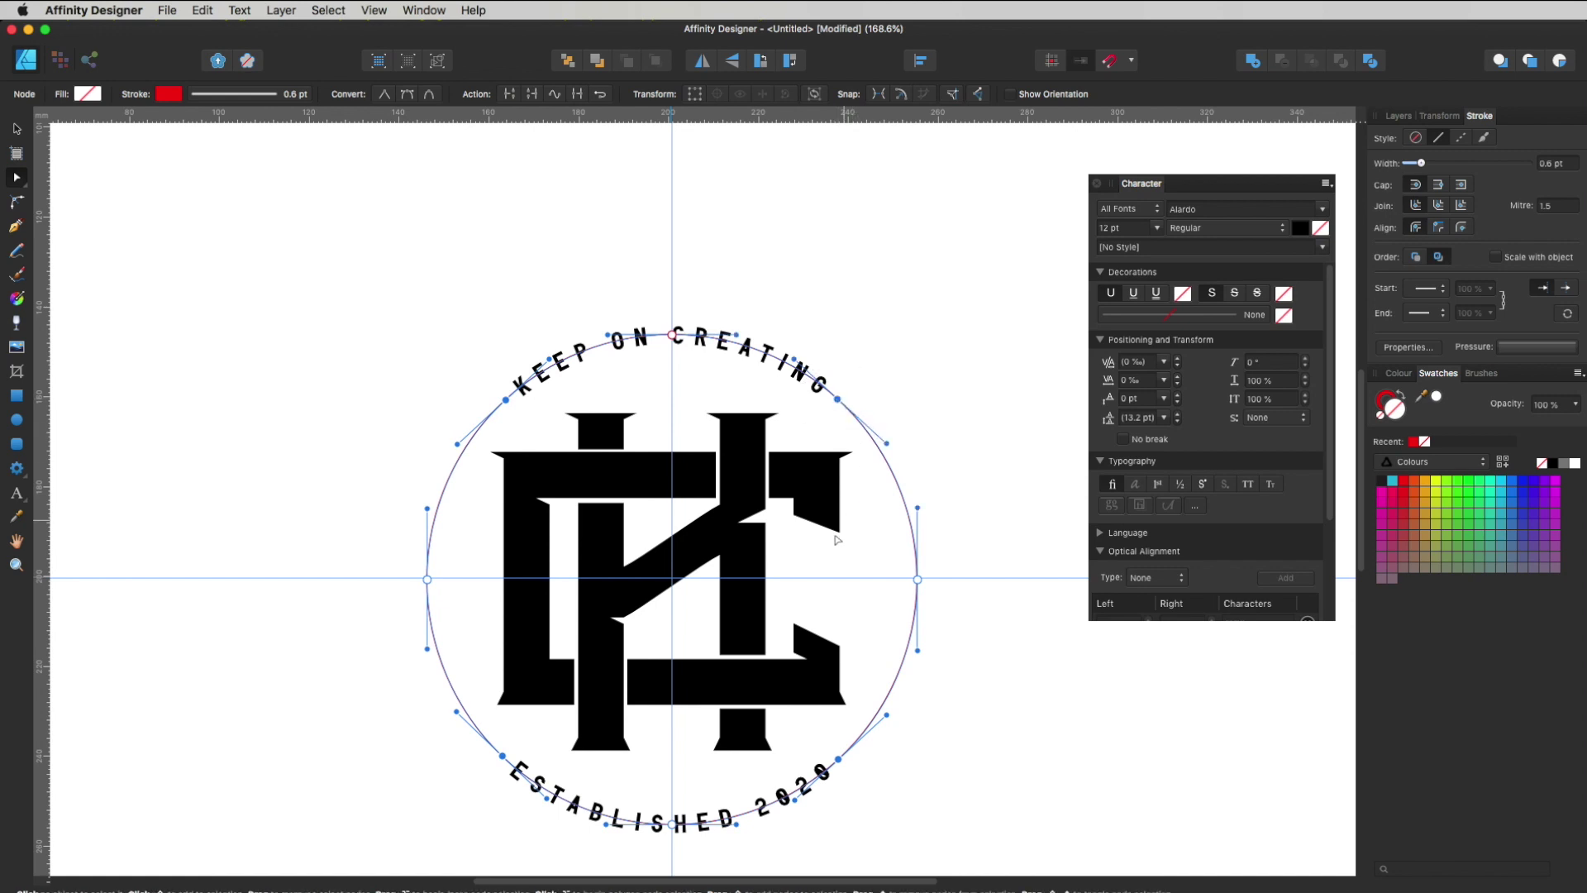
left_click(510, 95)
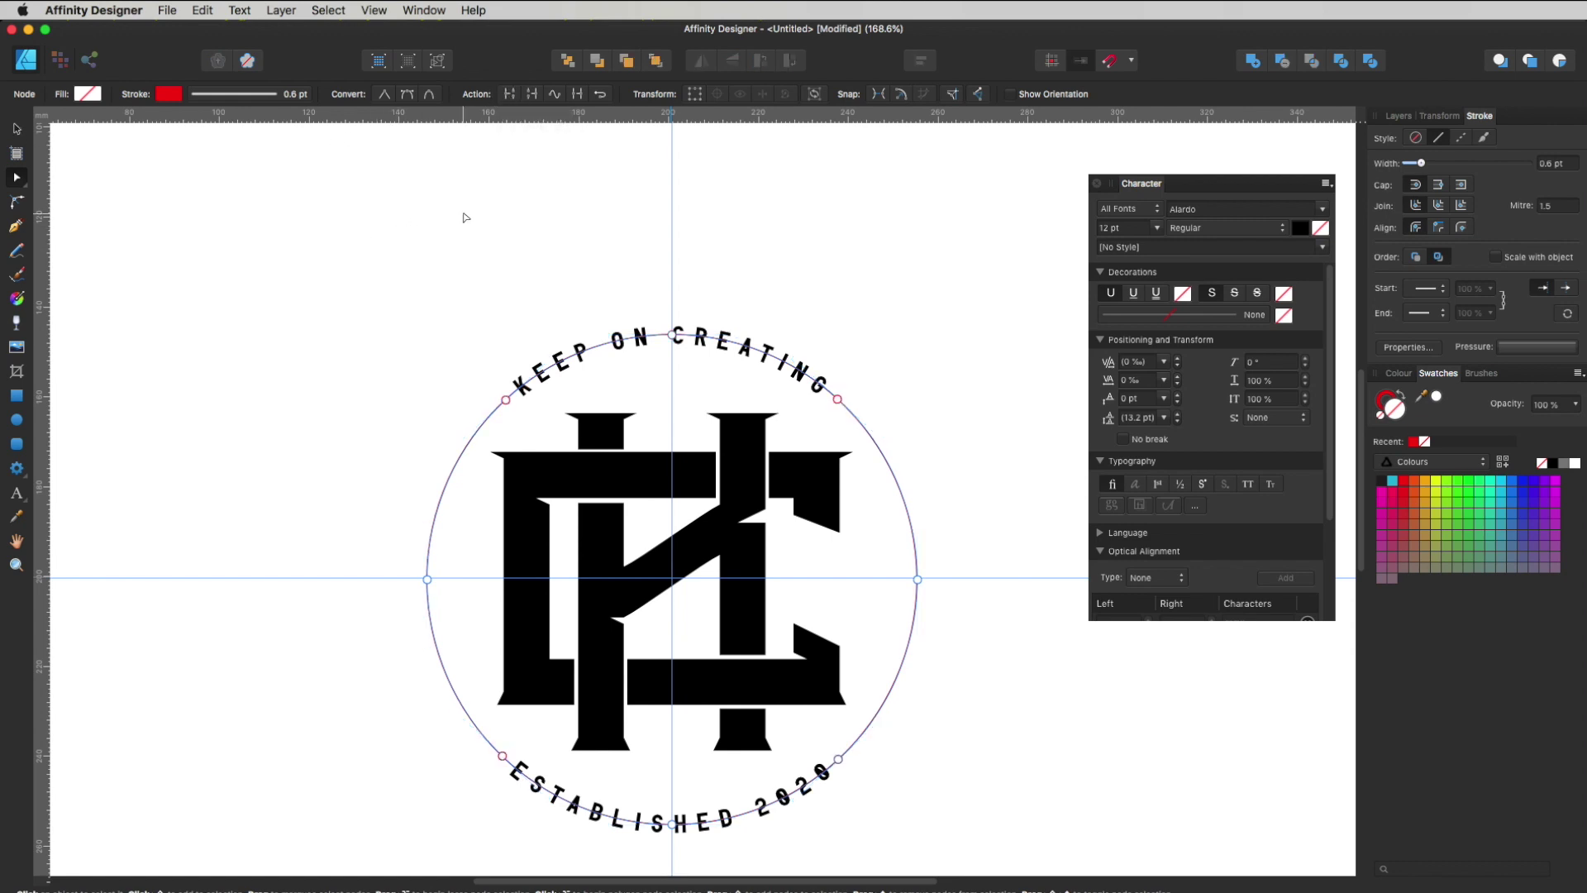
Remove the top and bottom ring arcs behind the text, then select the left and right arcs together.
key("v")
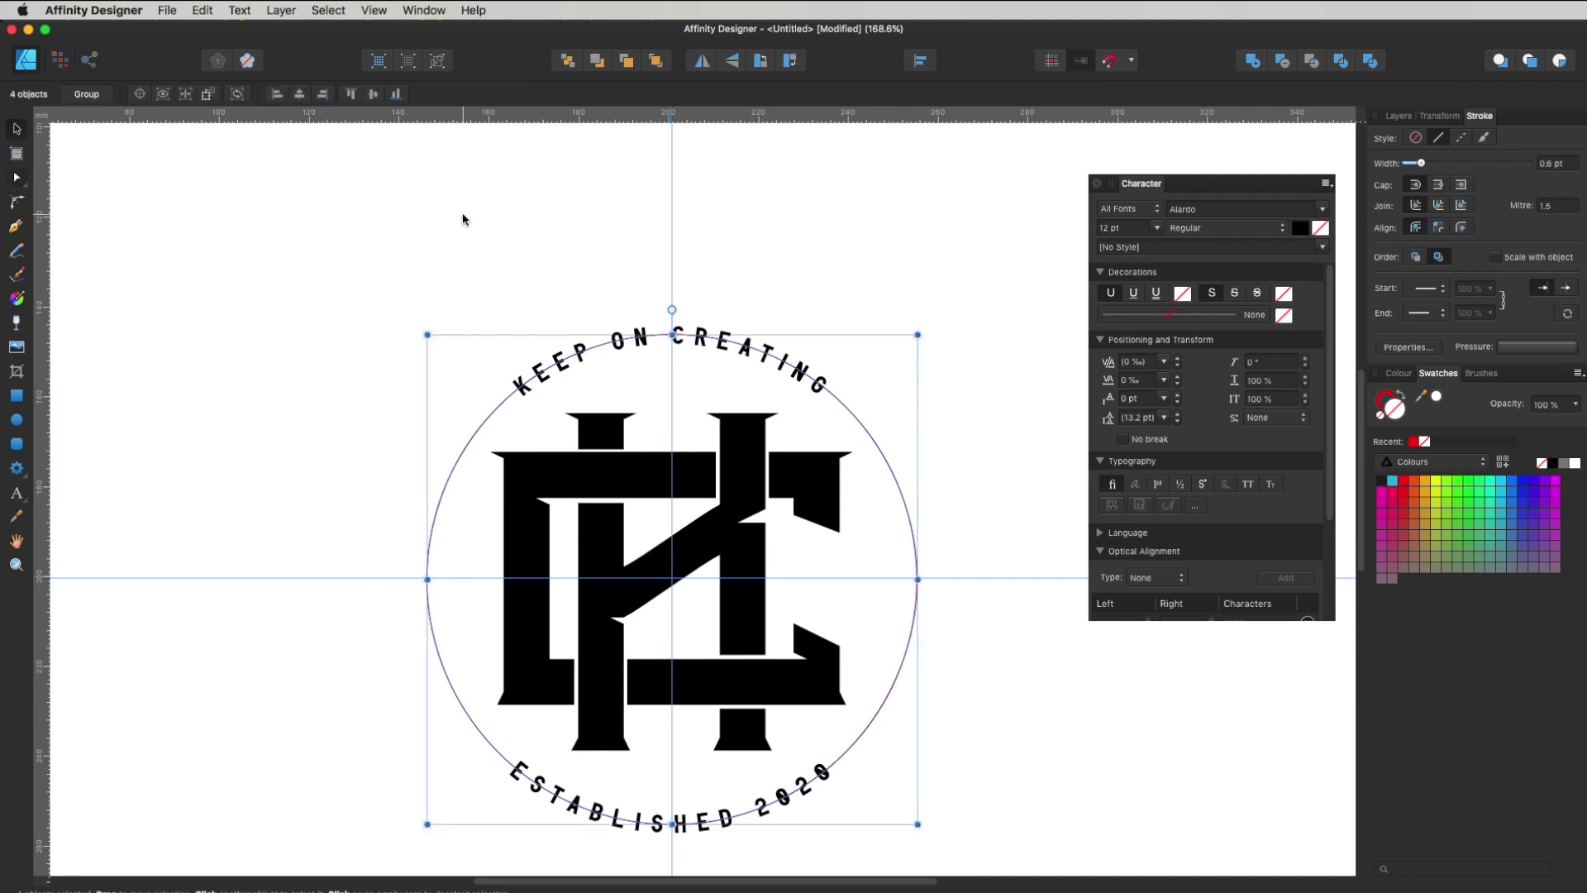
left_click(534, 242)
left_click(598, 351)
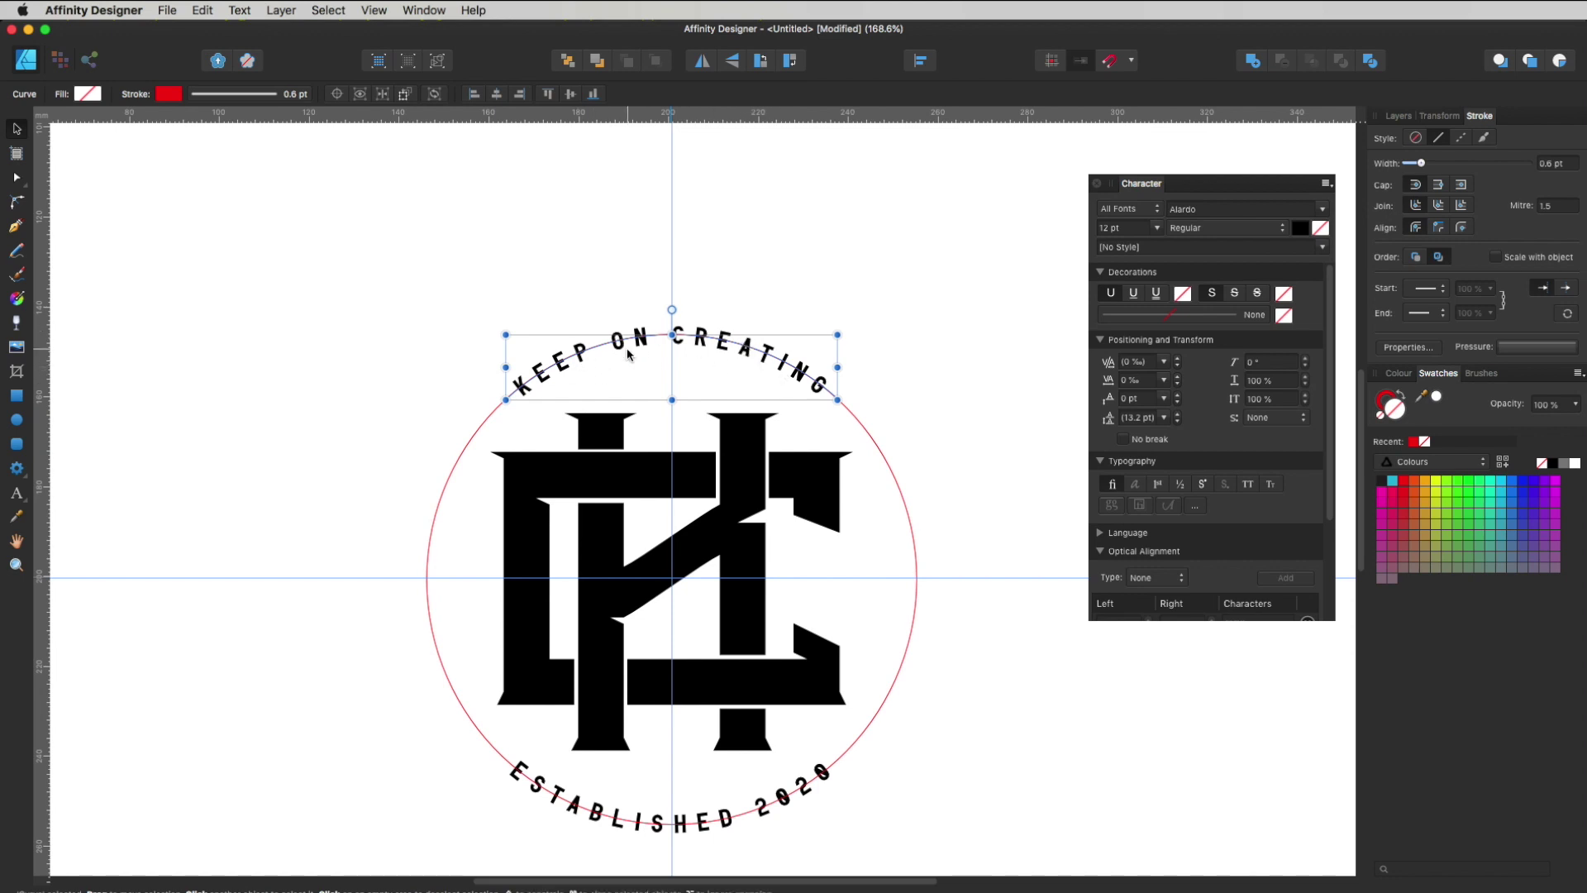
left_click(734, 562)
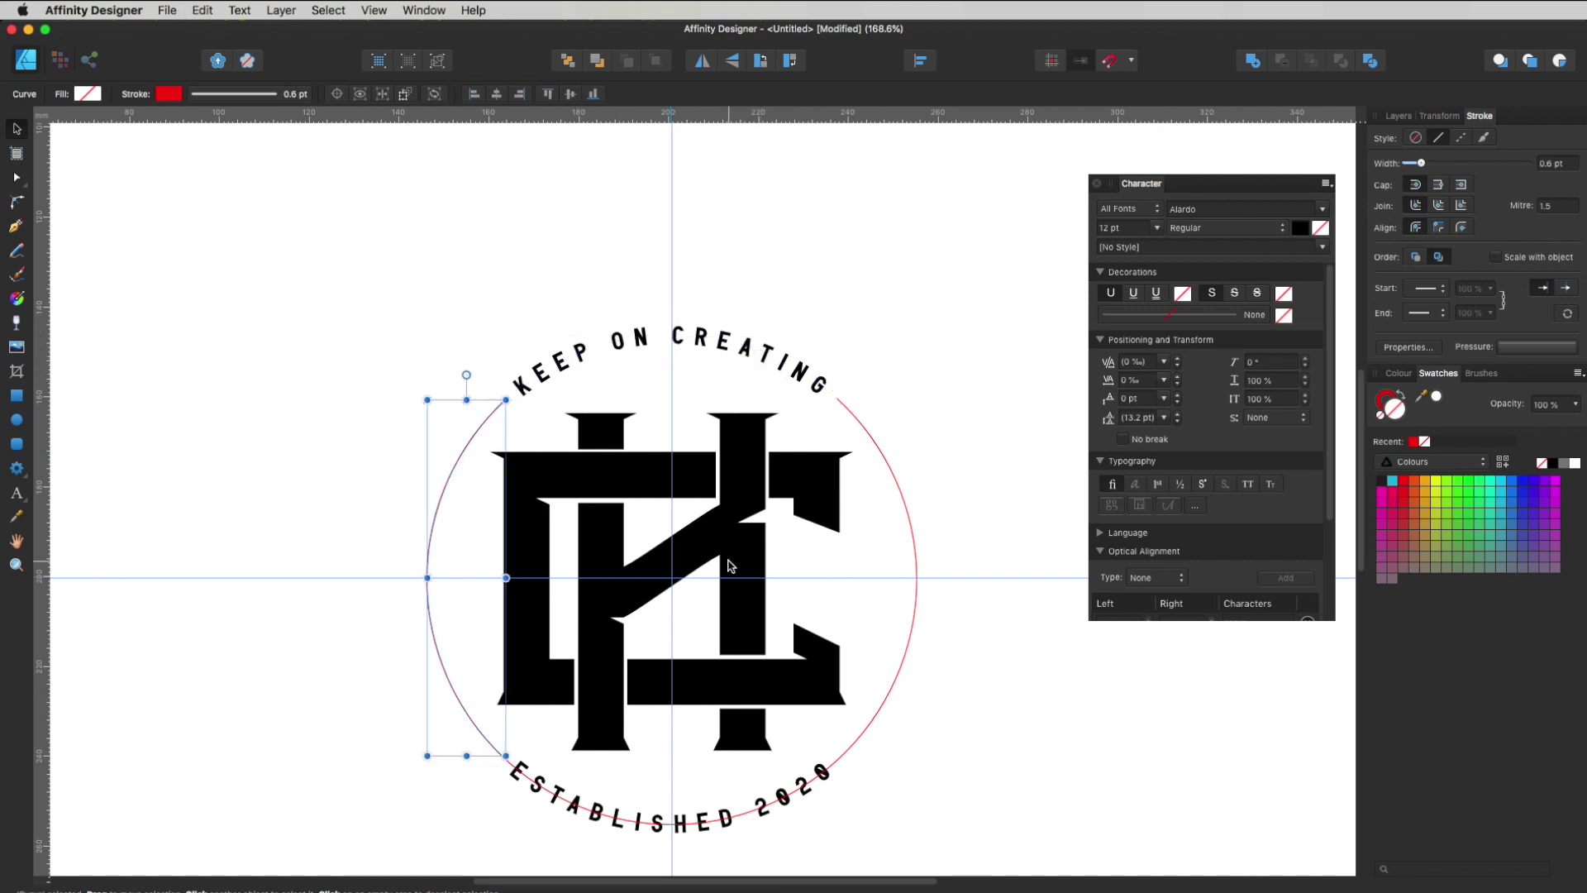
left_click(747, 819)
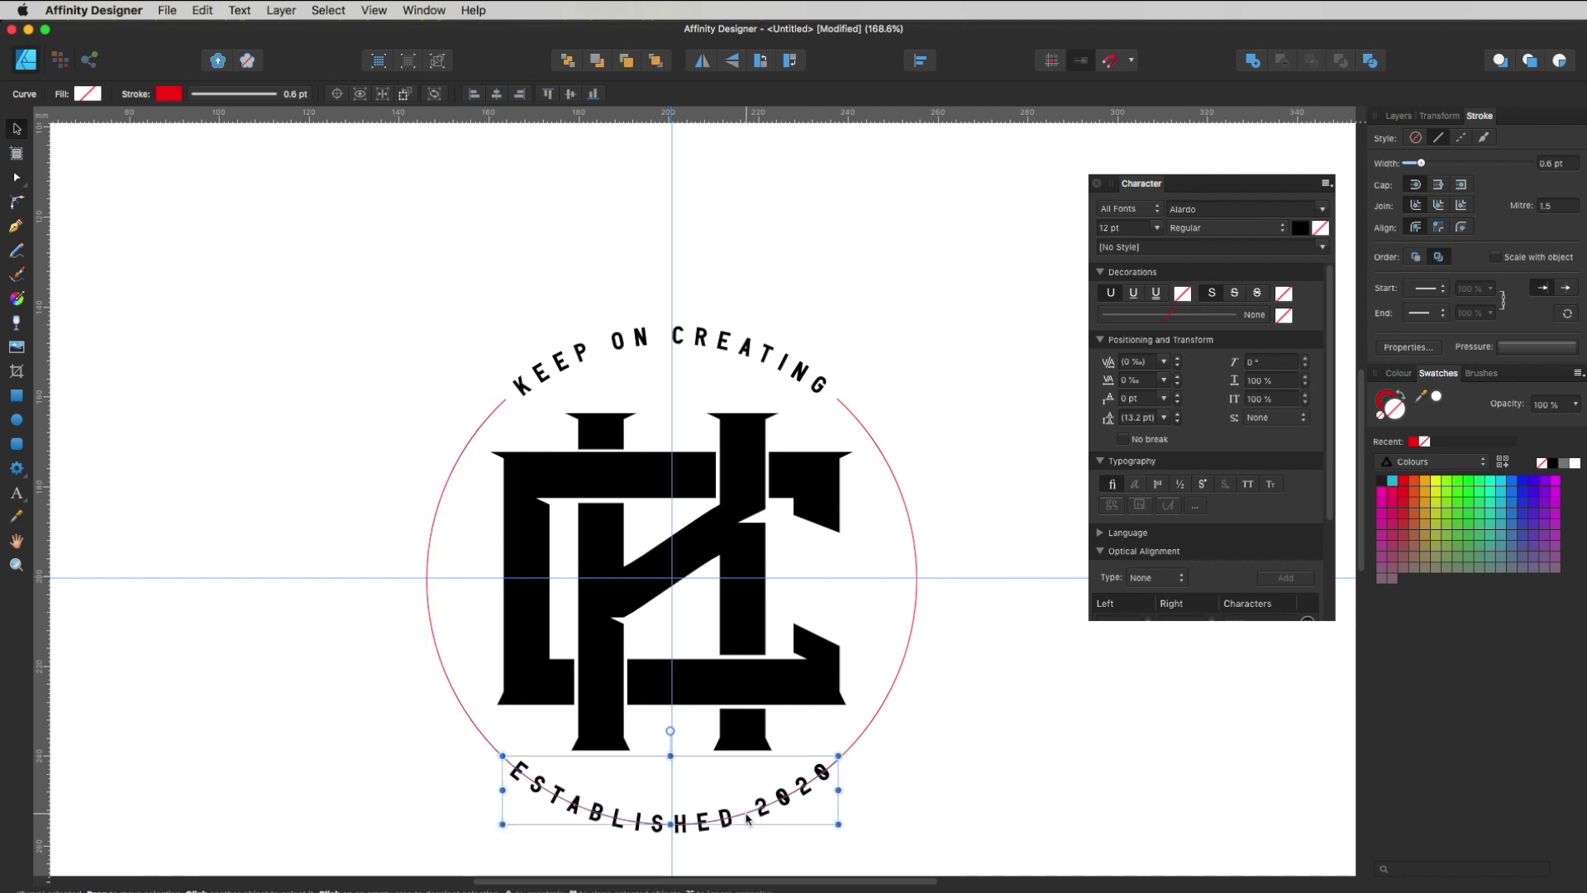
left_click(827, 773)
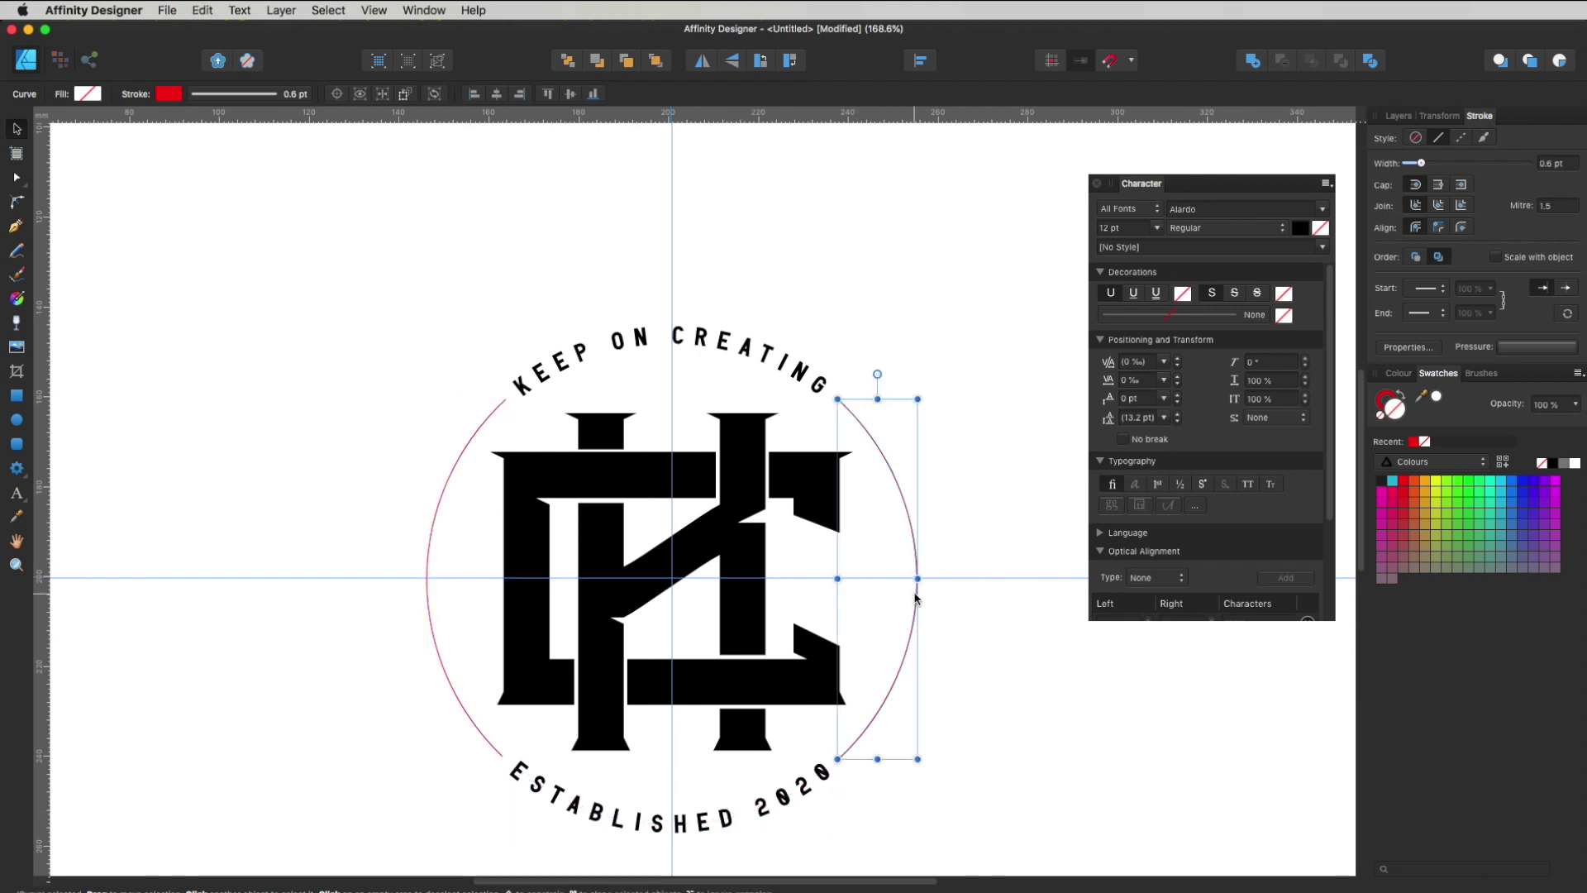
key("super+a")
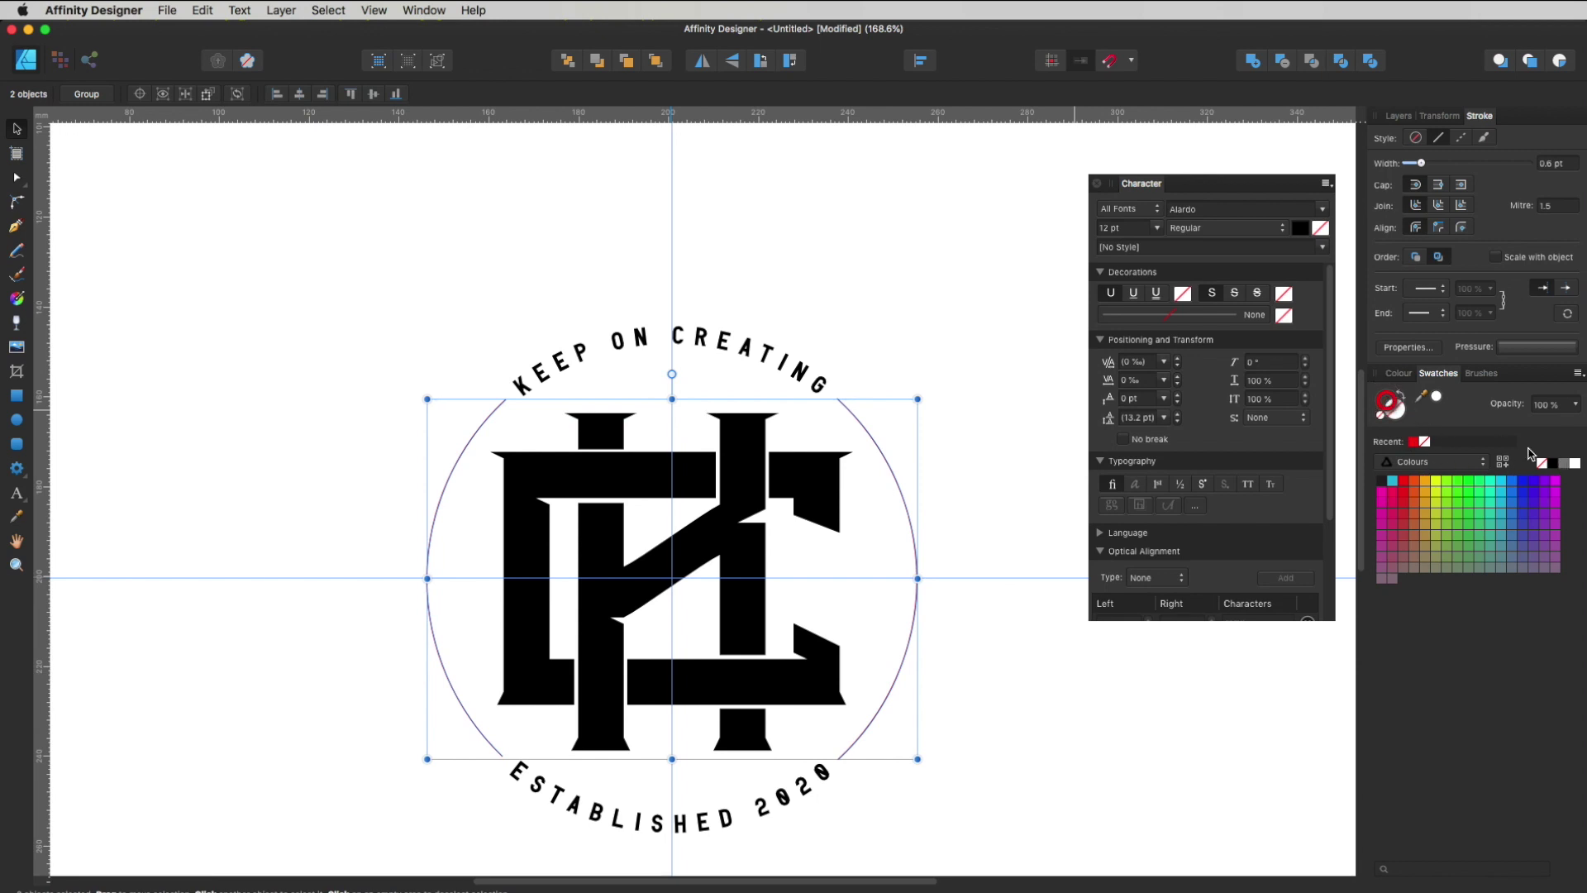
Give the two side arcs a black 2.5 pt stroke, then zoom in on the monogram.
left_click(1549, 464)
left_click_drag(1425, 165, 1437, 164)
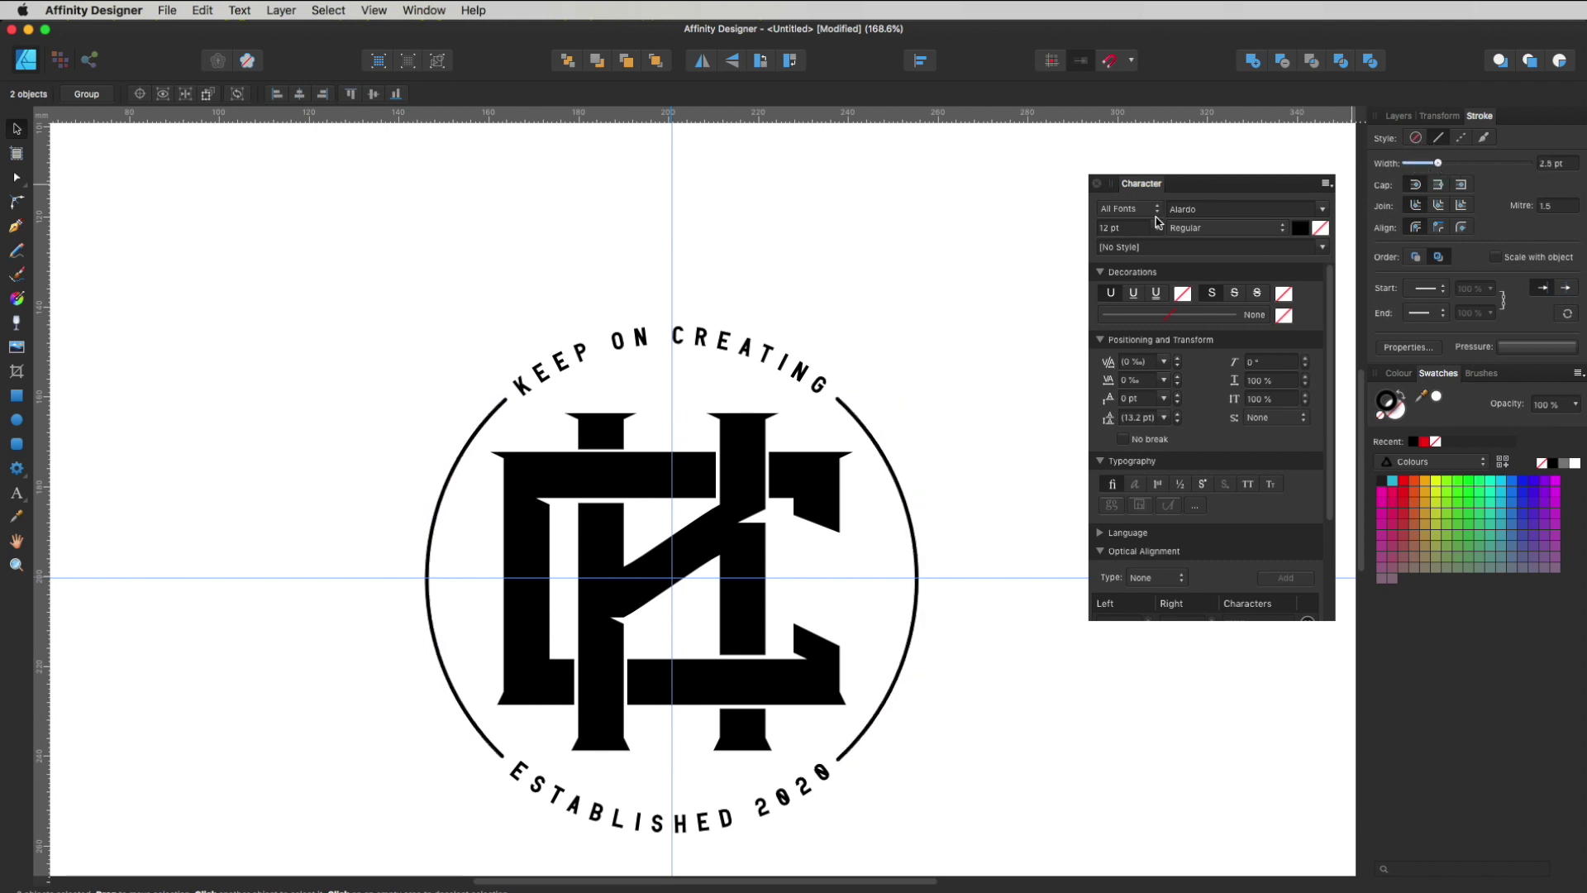
left_click(868, 294)
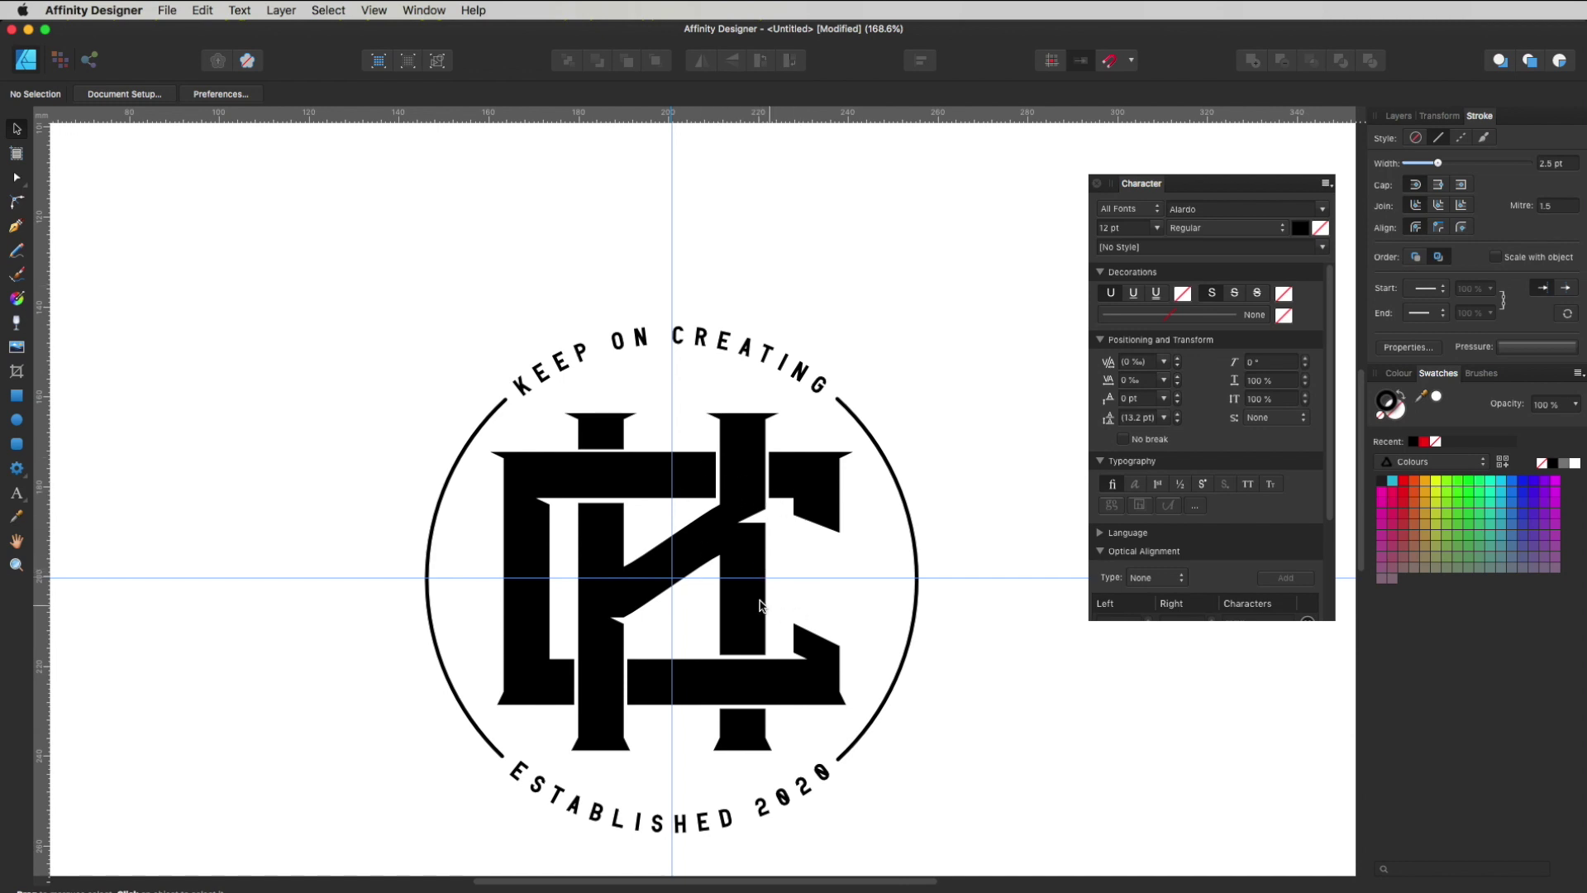
left_click_drag(759, 605, 862, 535)
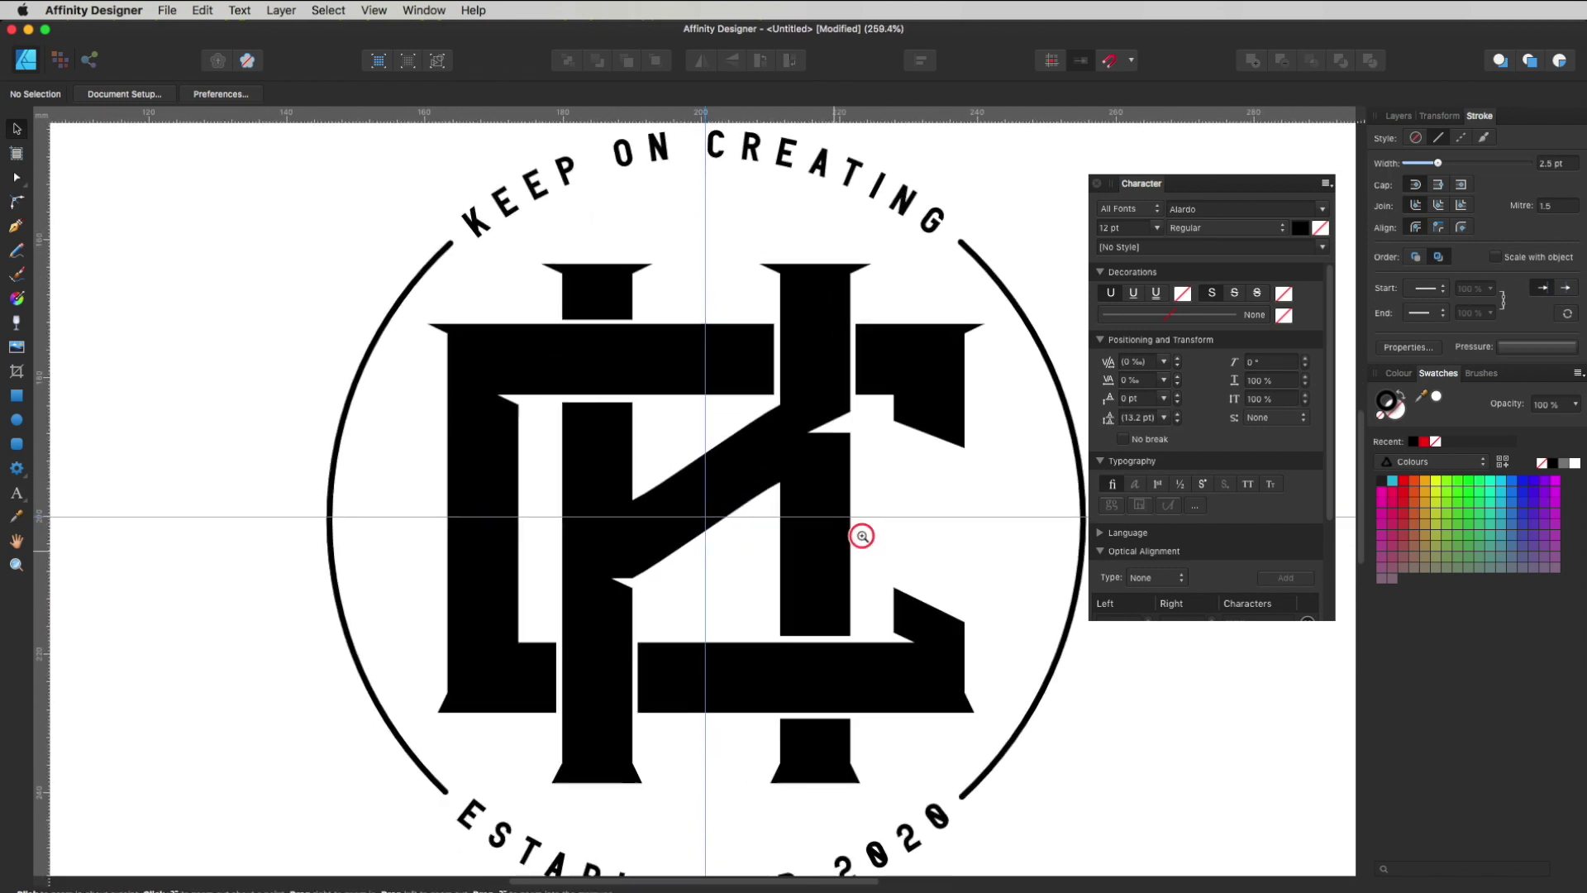
Draw a white vertical inline down the monogram's upper-right stem.
key("v")
key("p")
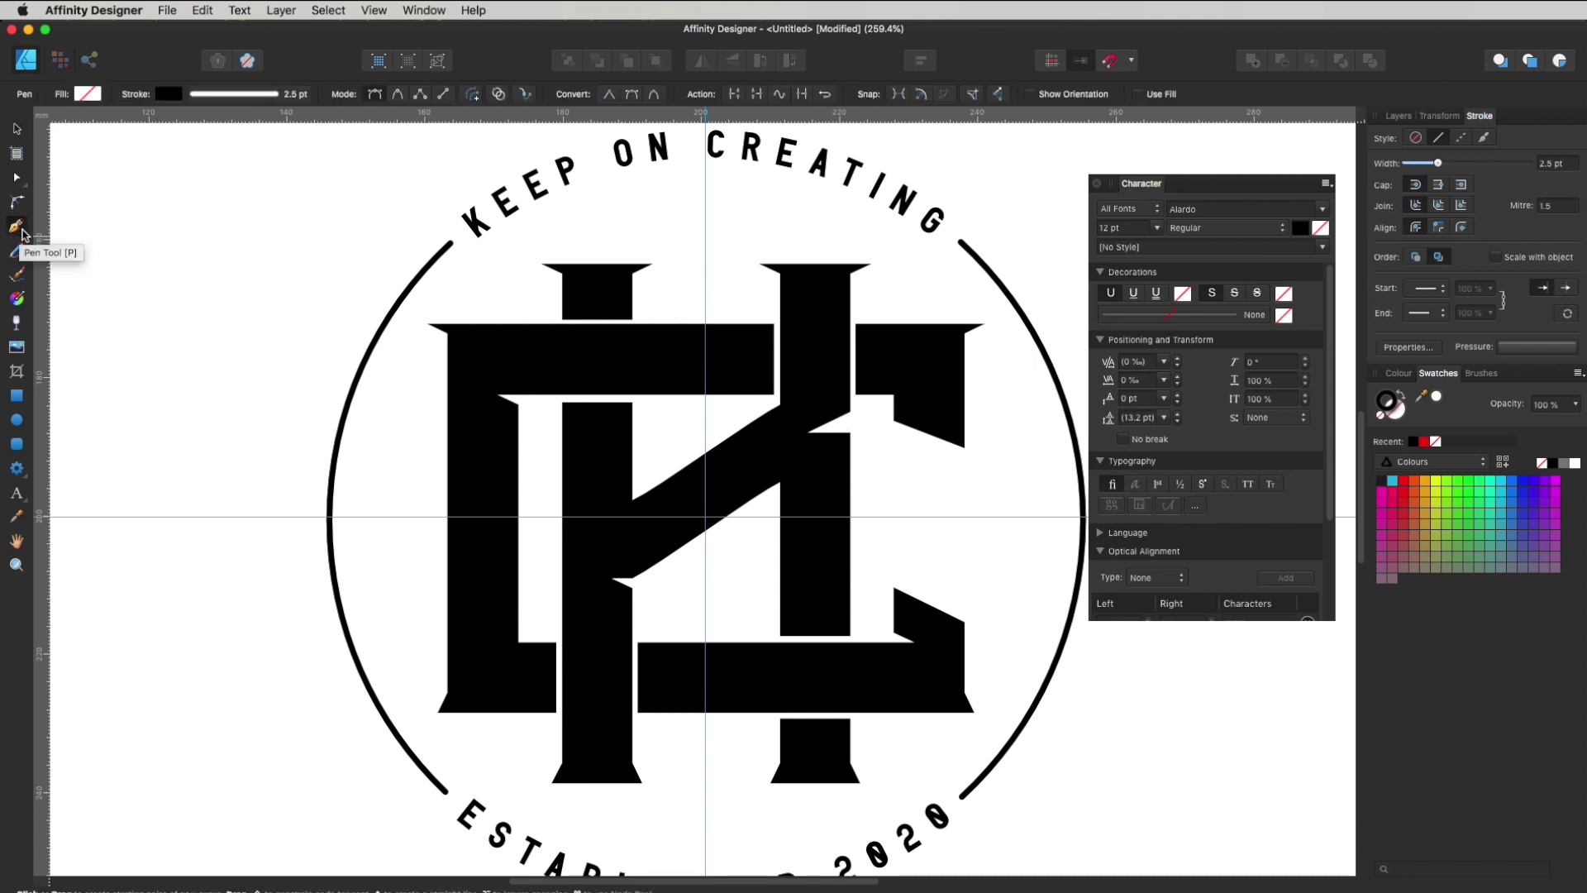
left_click(817, 290)
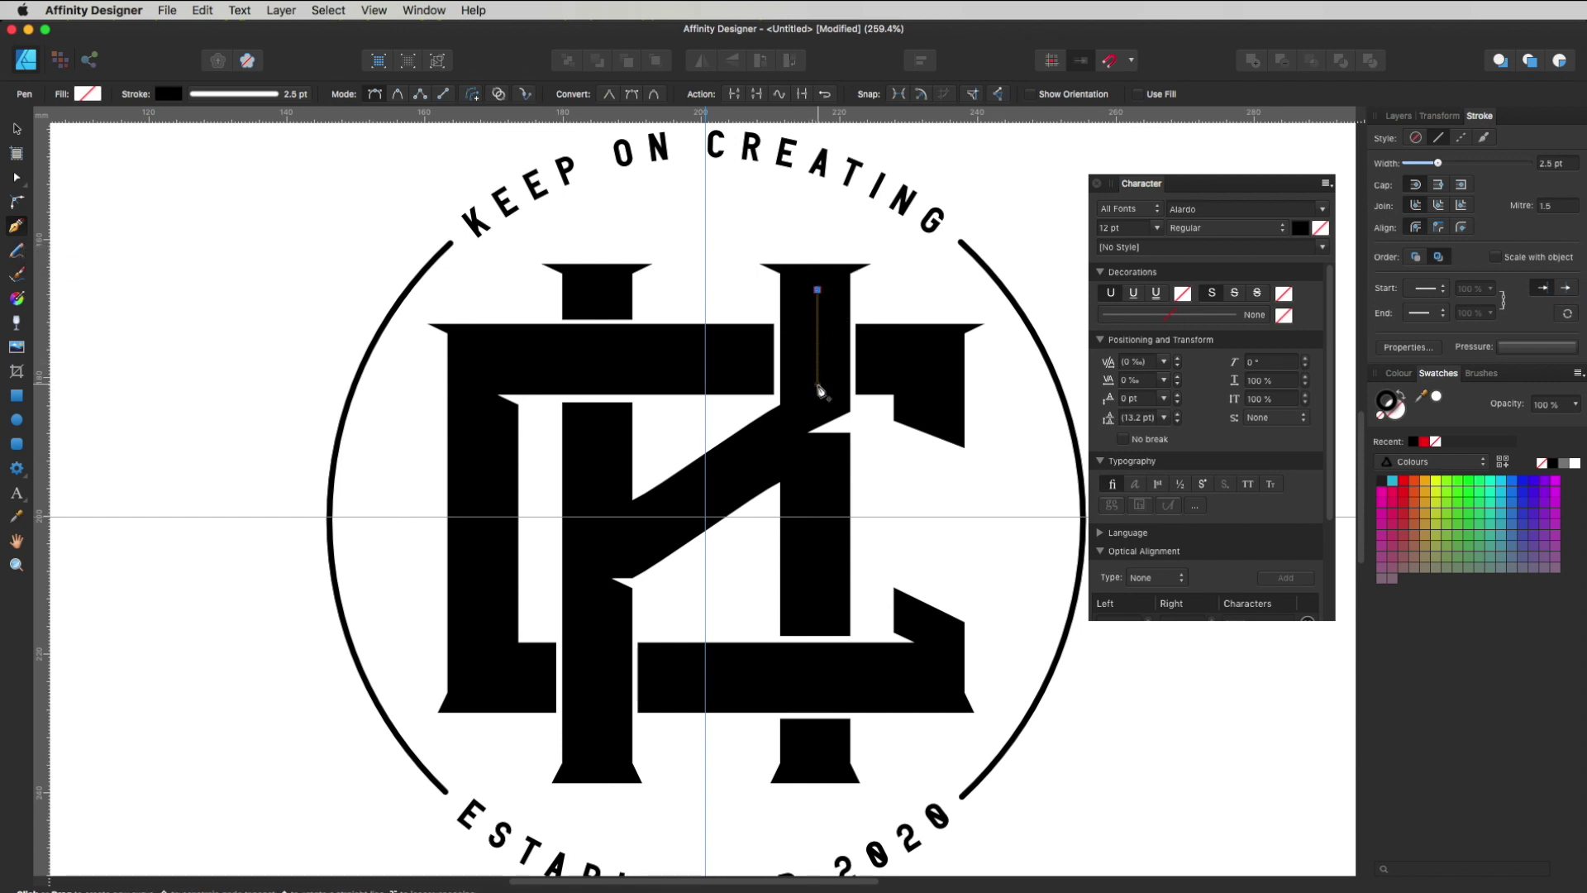
left_click(817, 398)
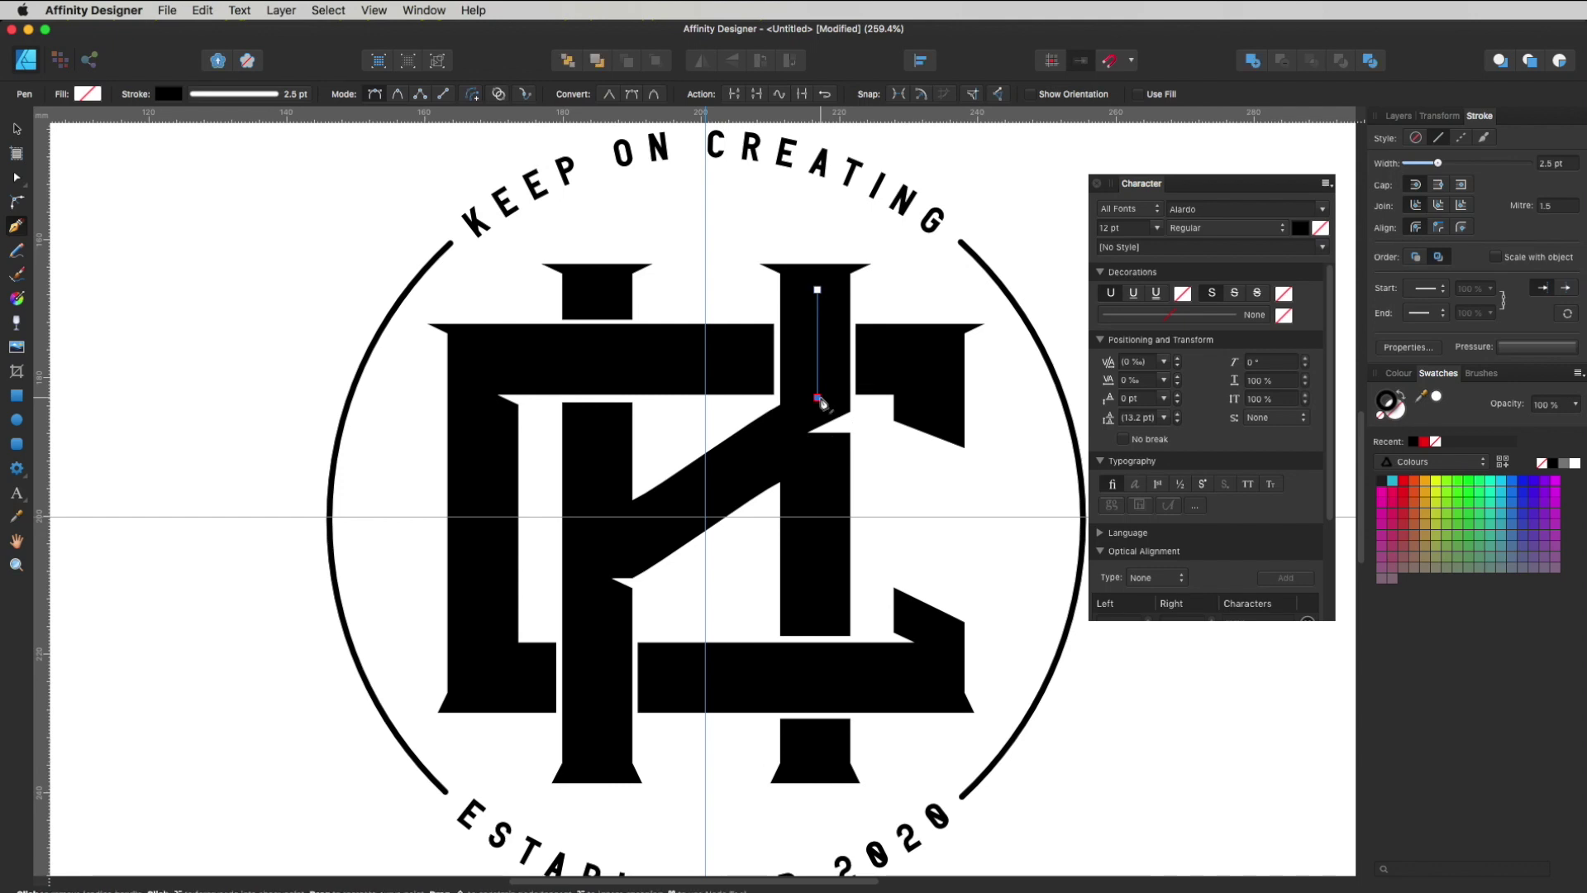
key("v")
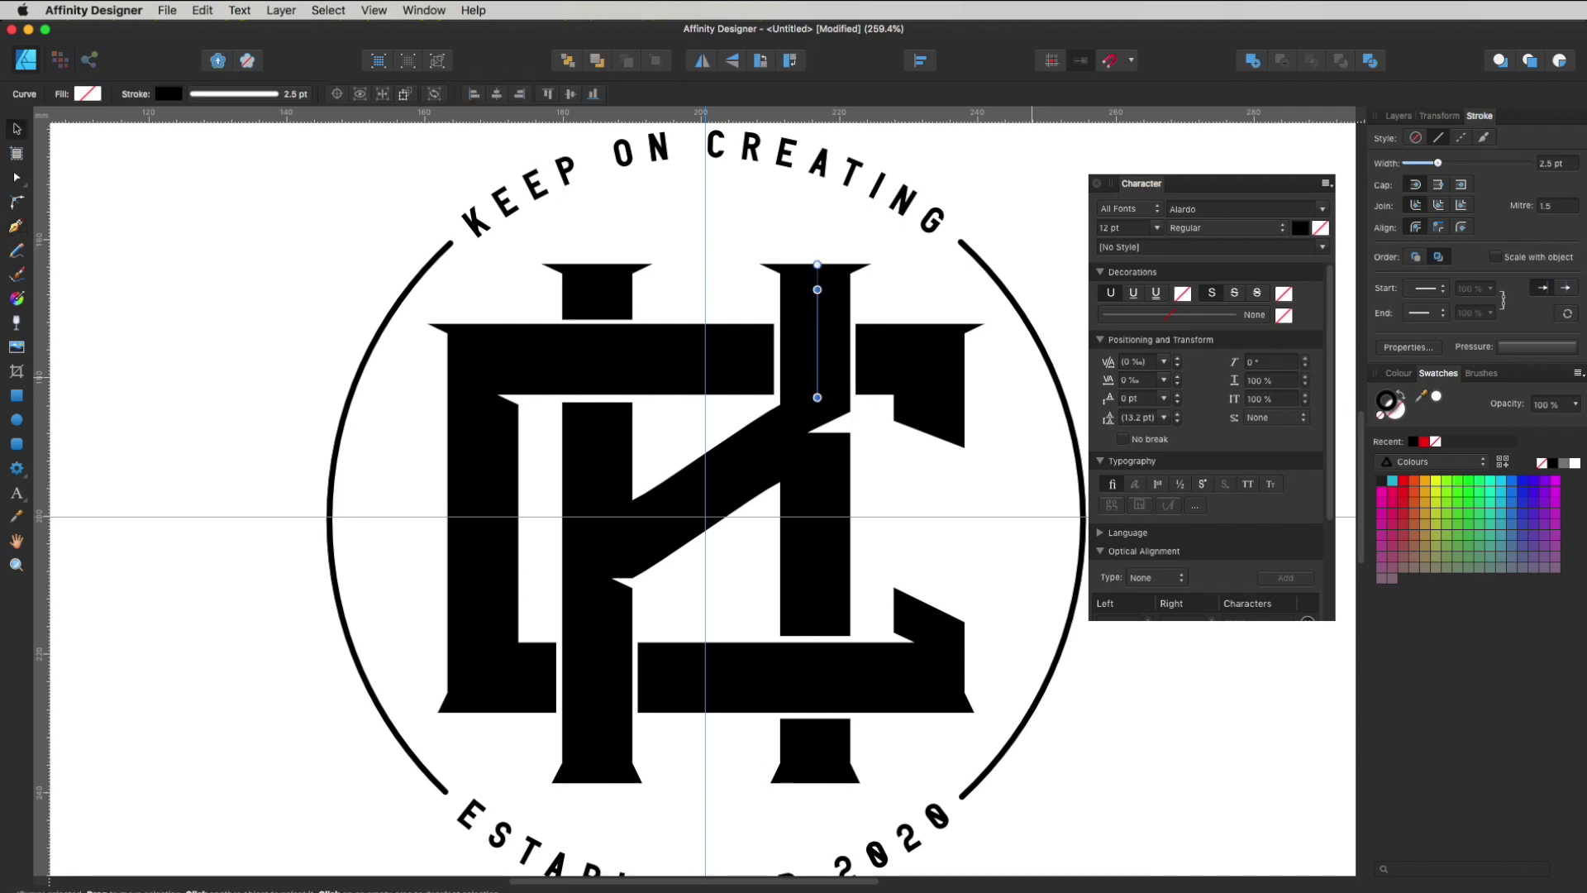
left_click(1575, 464)
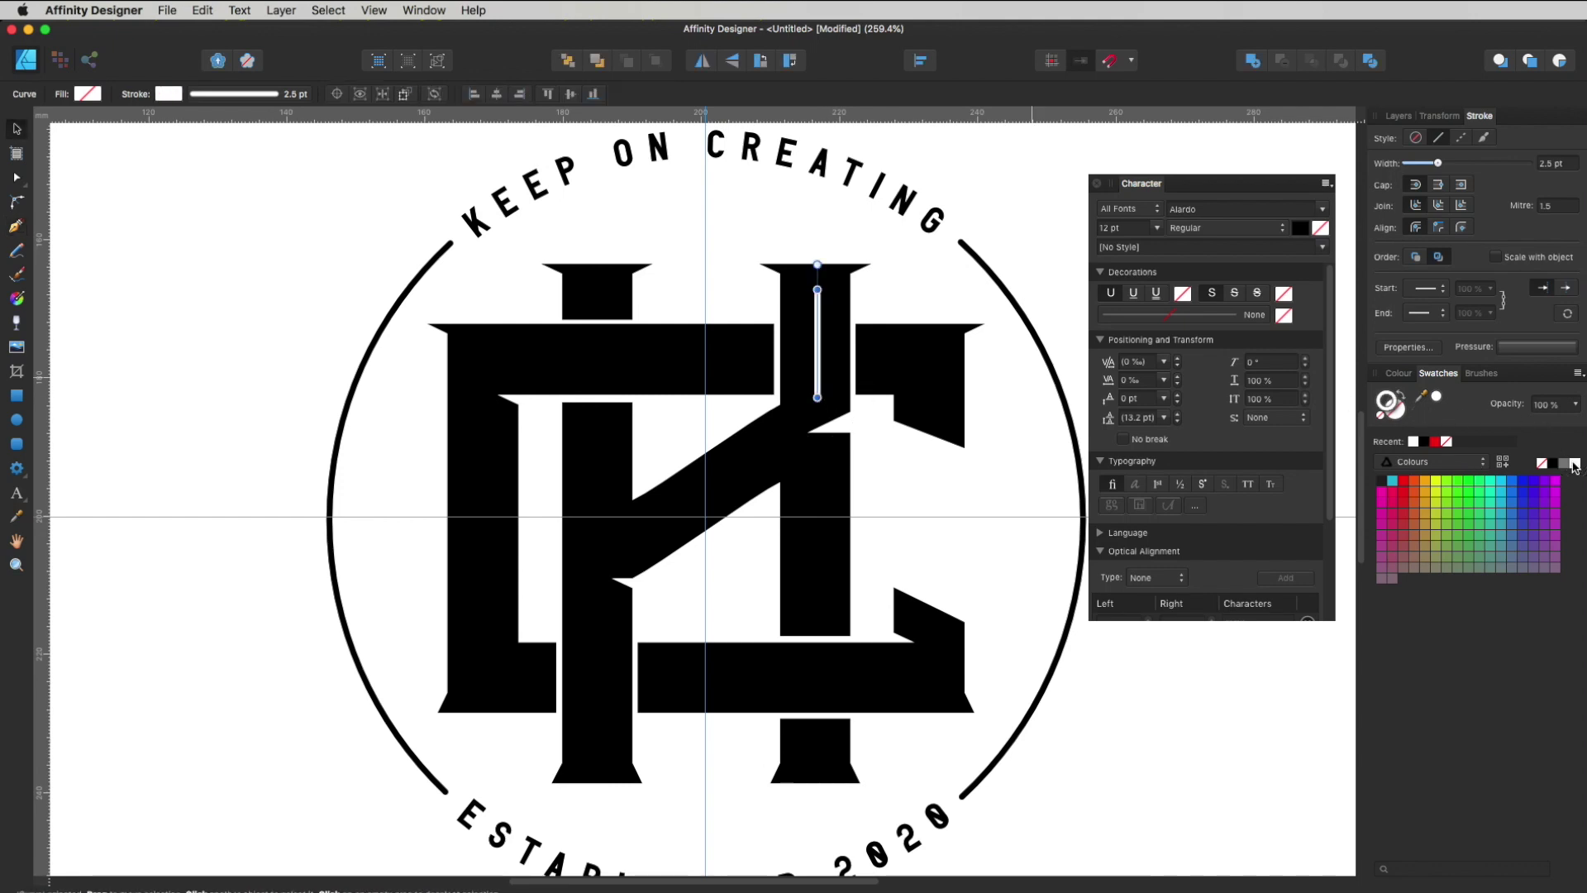
left_click(930, 495)
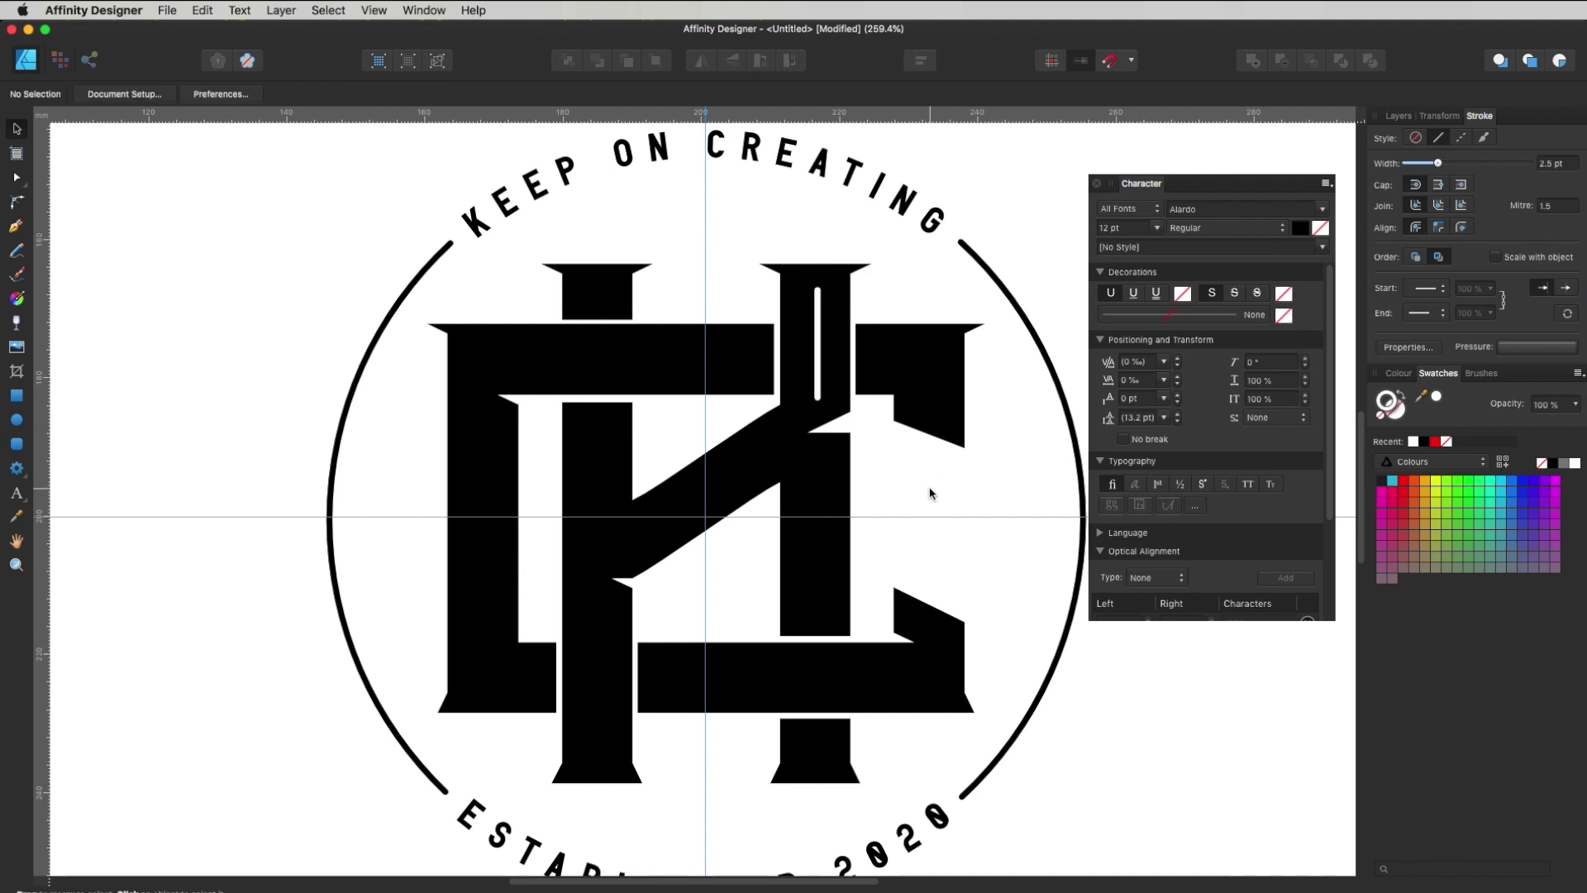
Draw a horizontal inline along the bottom bar and nudge it slightly upward.
key("p")
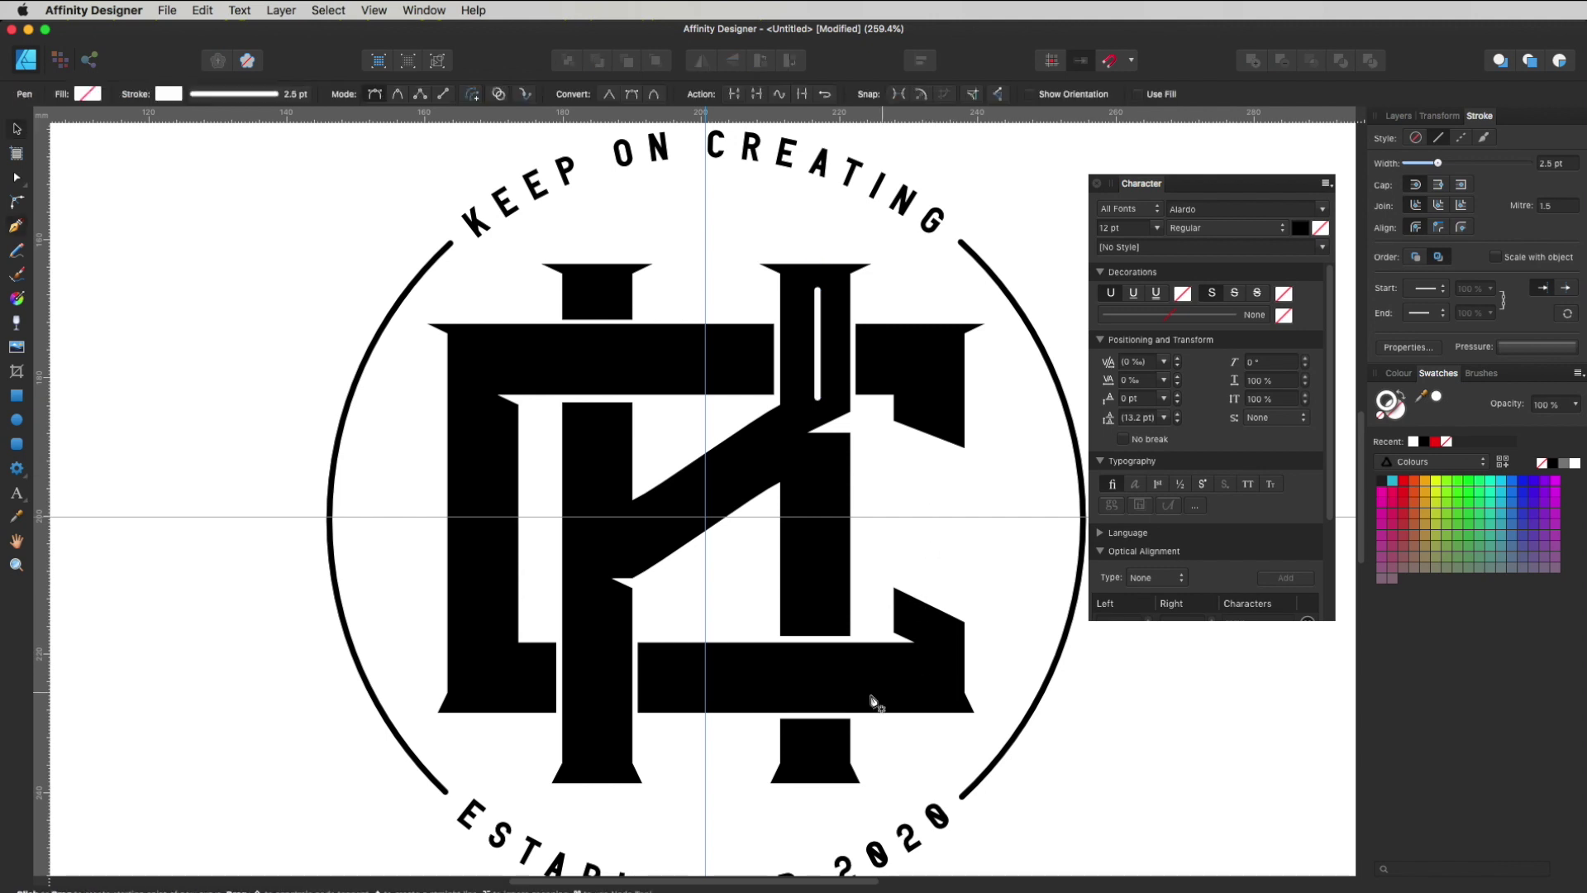
left_click(929, 685)
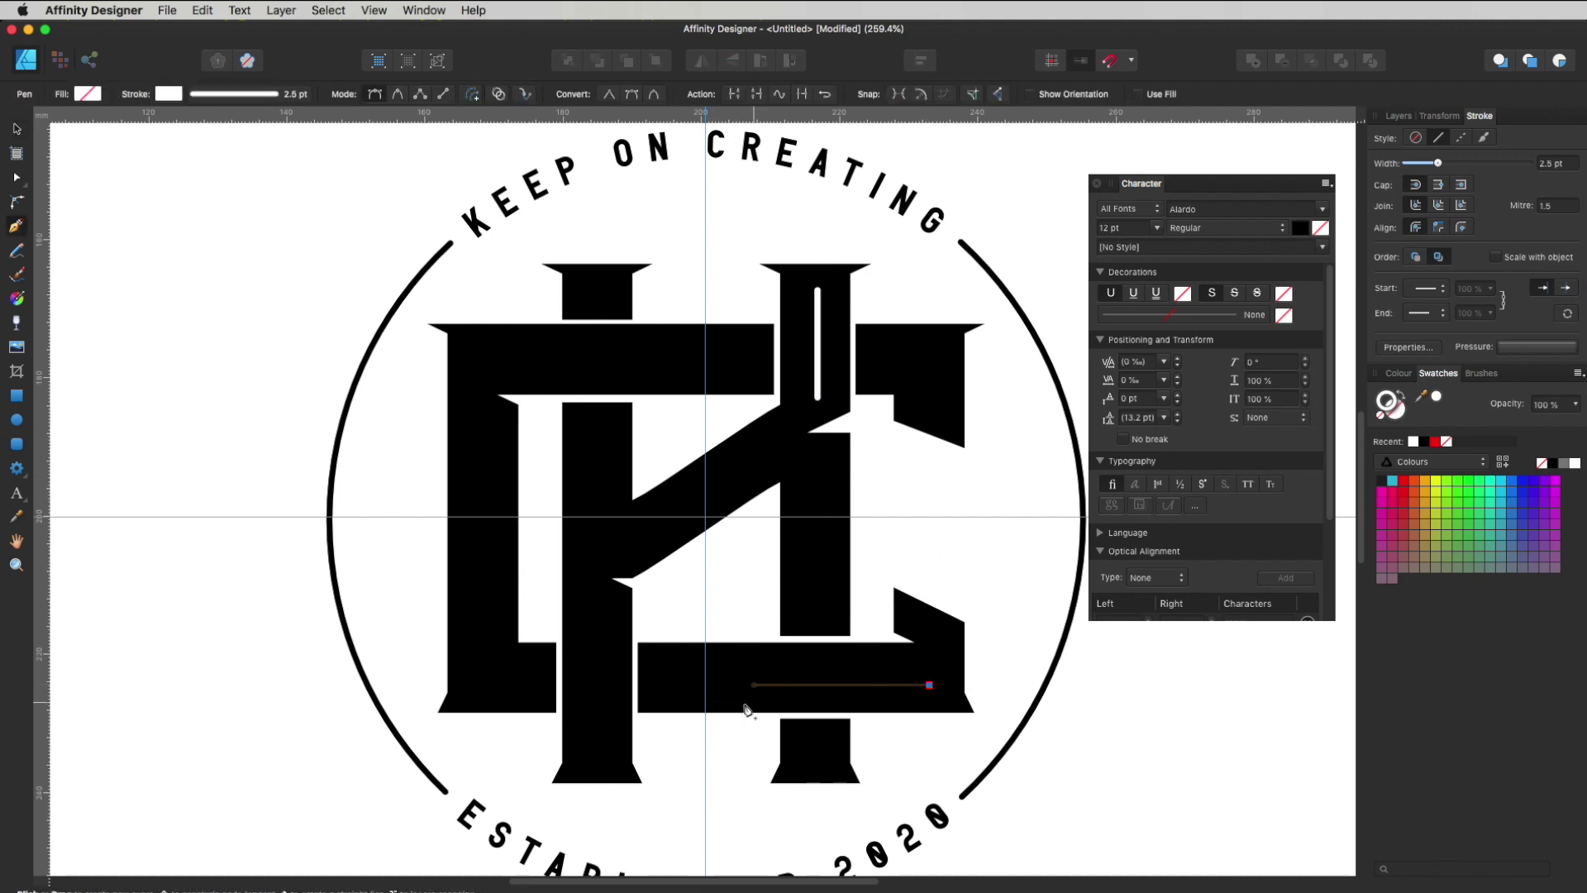
left_click(671, 685)
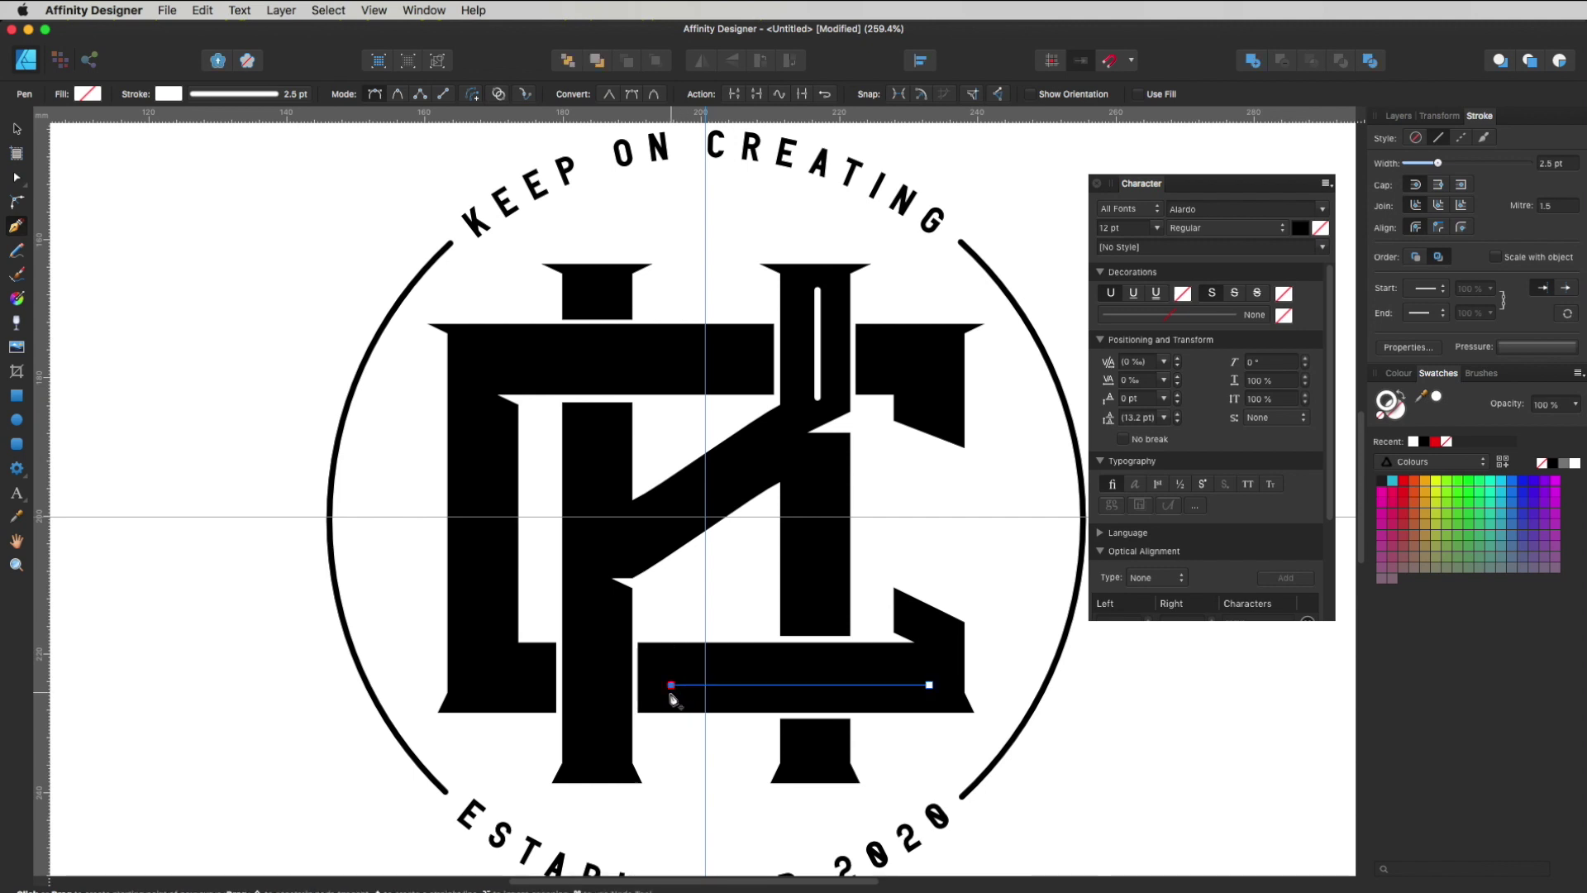
key("v")
left_click_drag(750, 693, 753, 682)
key("p")
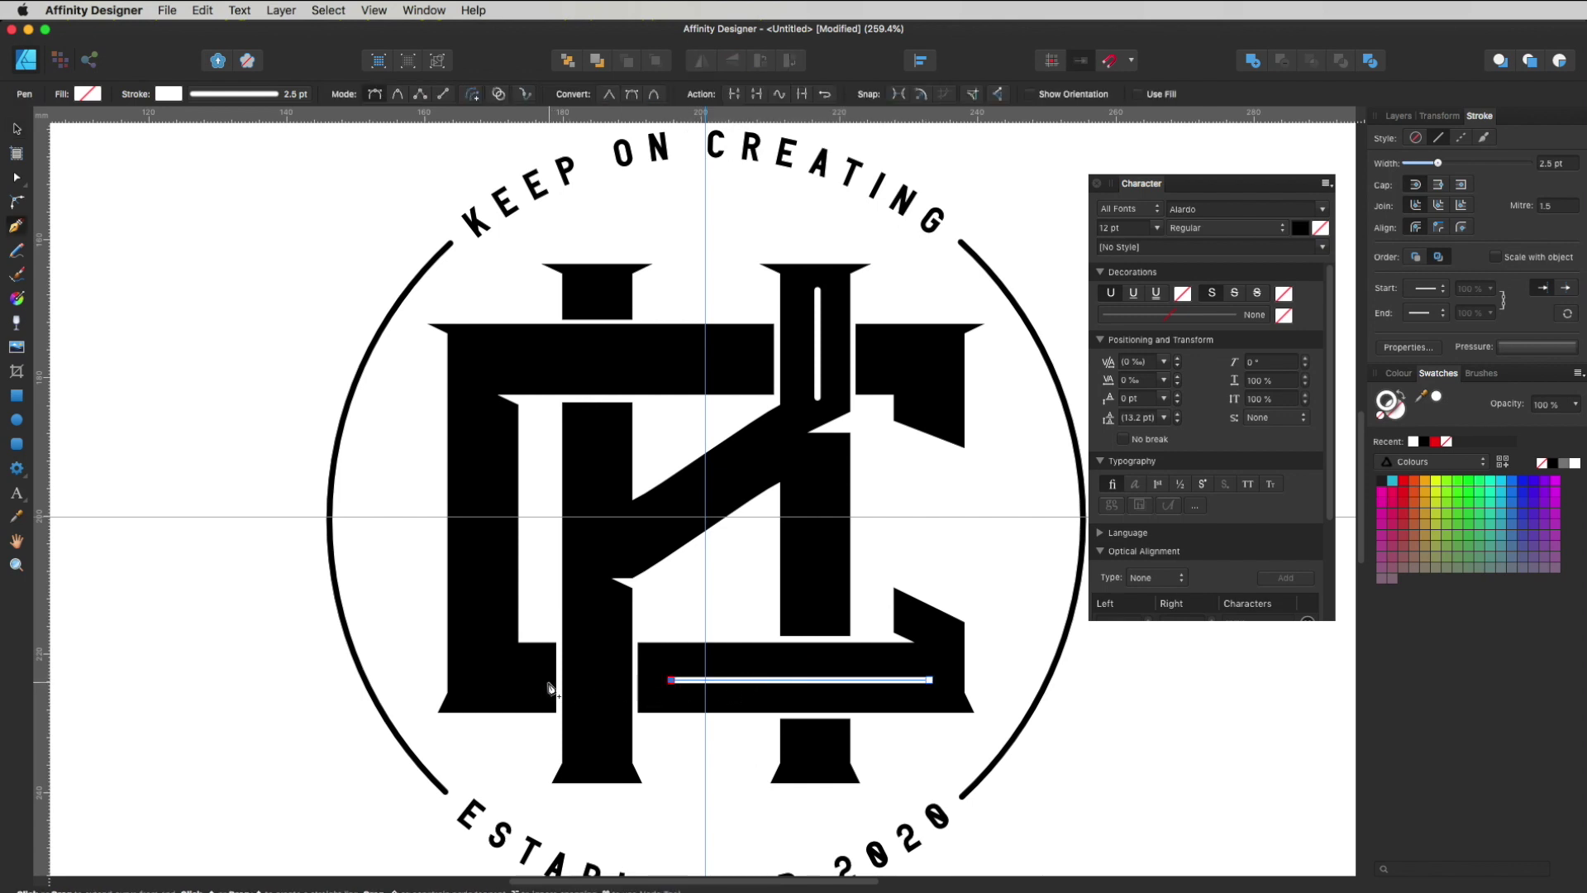
key("Escape")
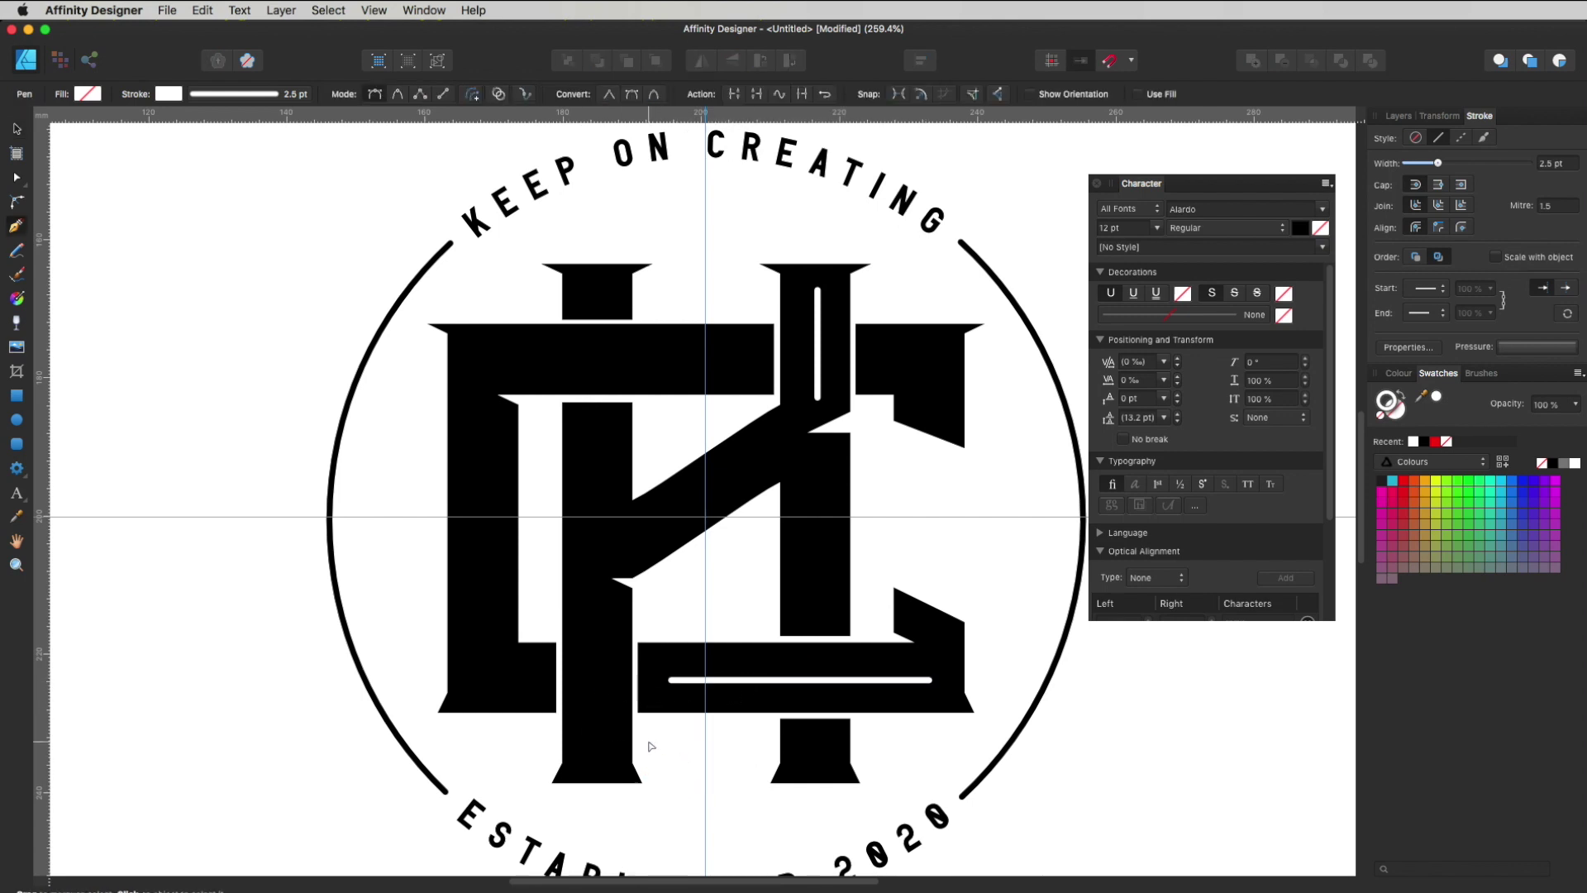
Draw an L-shaped inline along the C's foot, left edge and top.
left_click(527, 682)
left_click(486, 682)
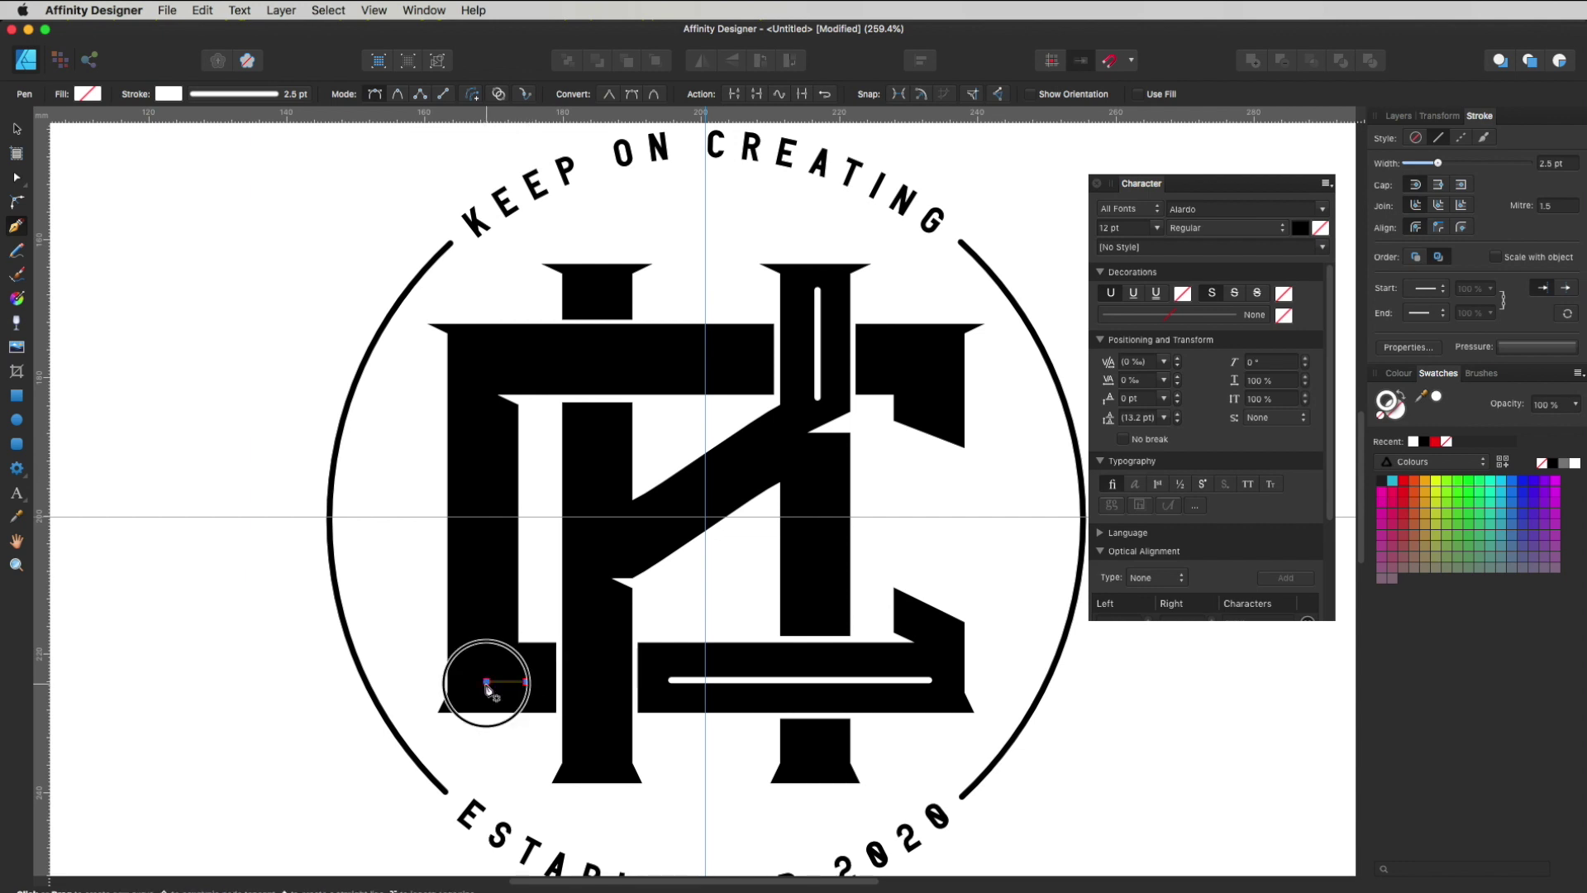
left_click(486, 355)
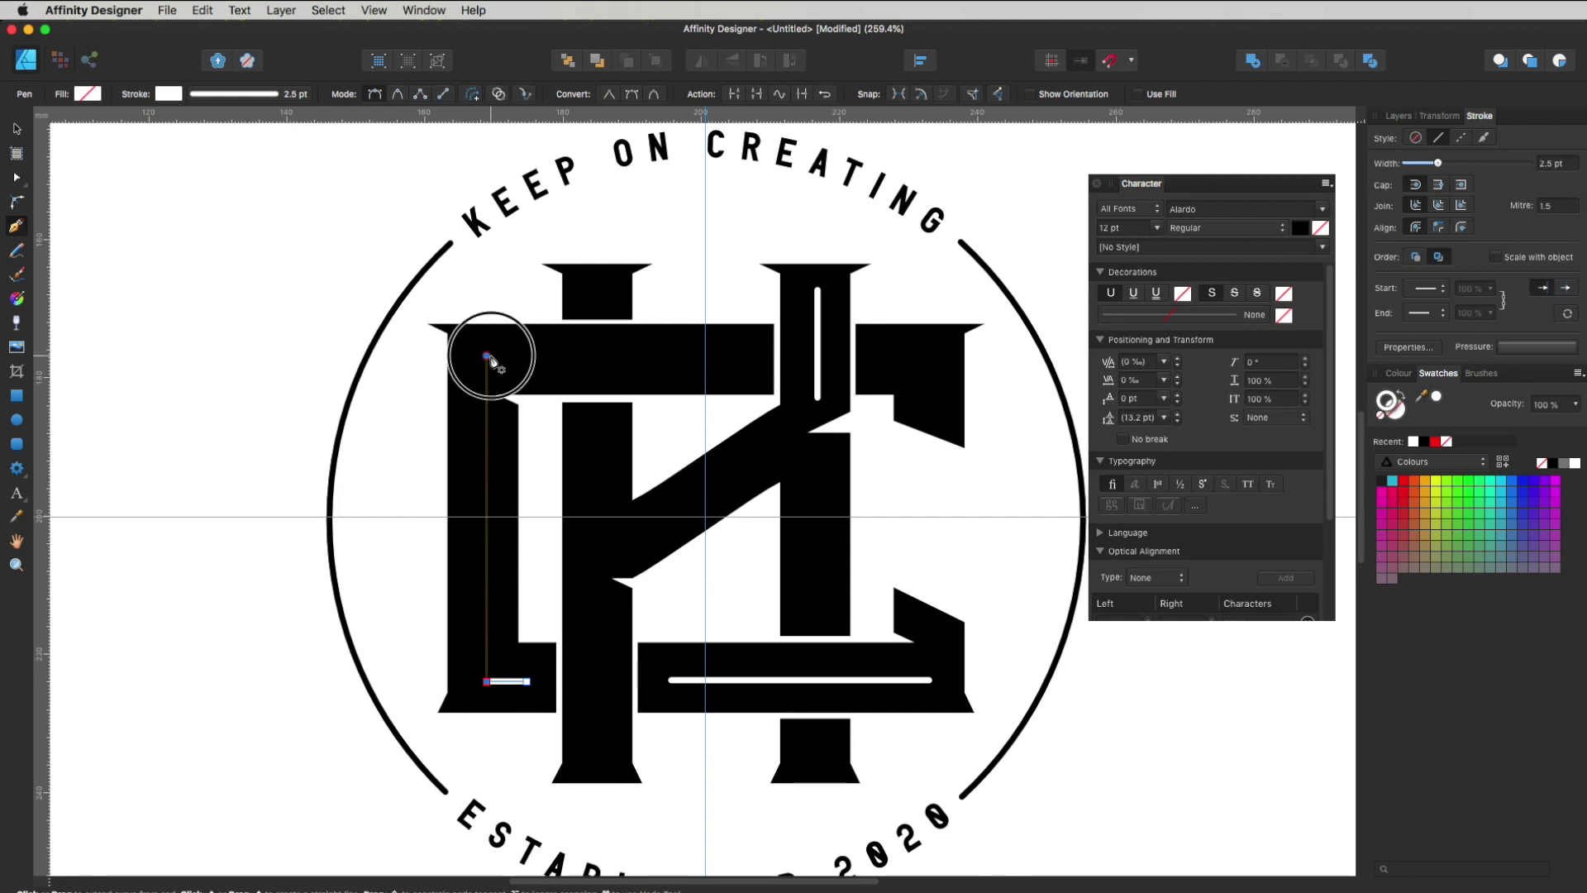
left_click(750, 357)
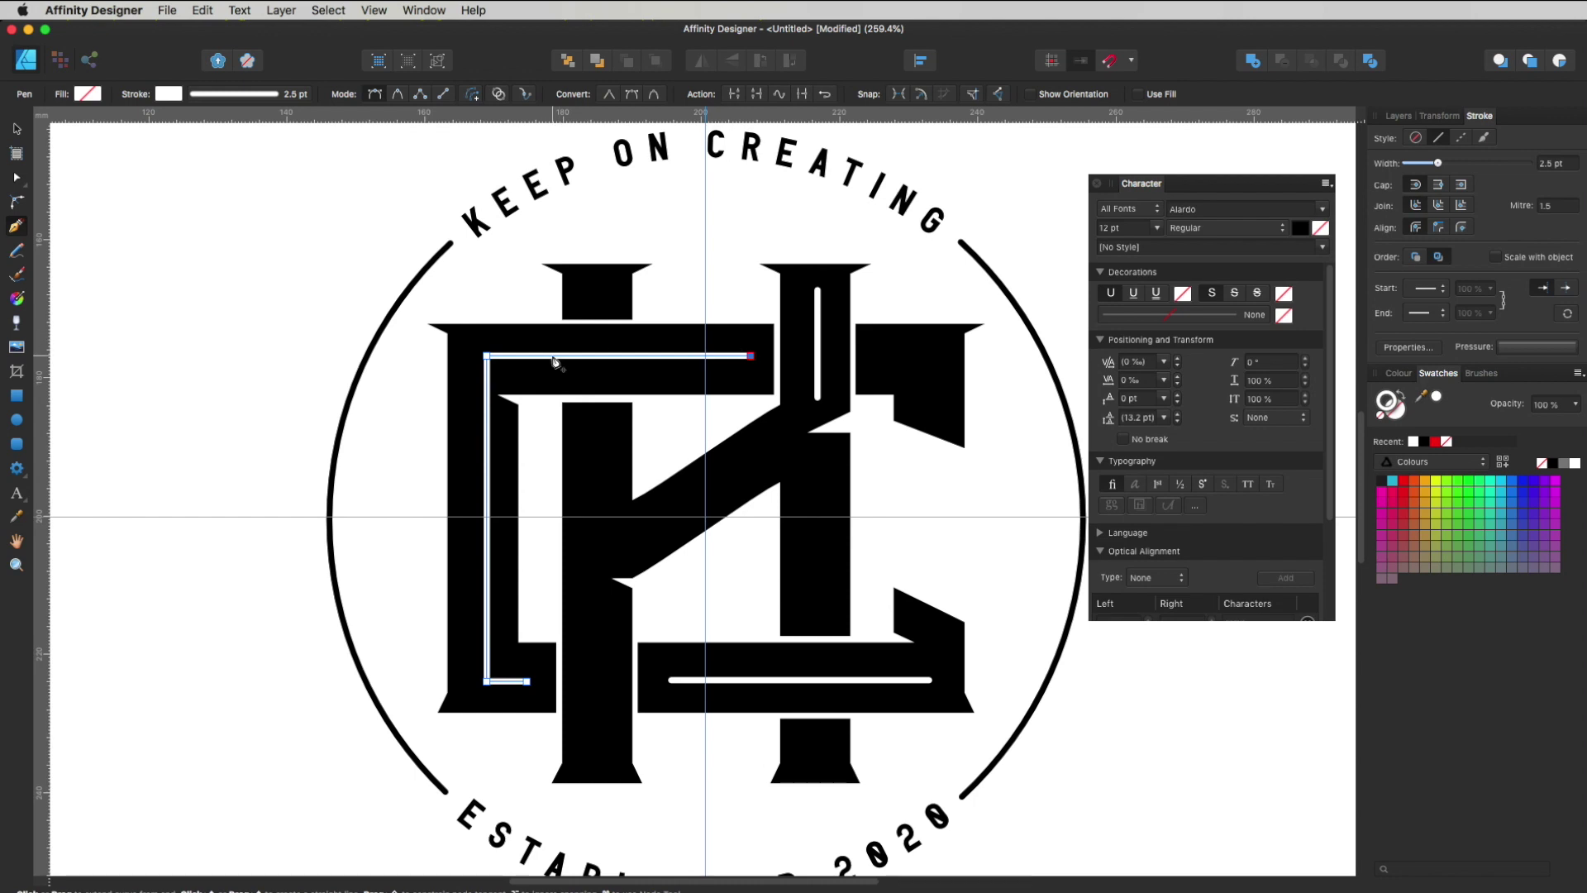
Refine the L-shaped inline's nodes, lowering its top segment and shifting the corner left.
key("a")
left_click(487, 356)
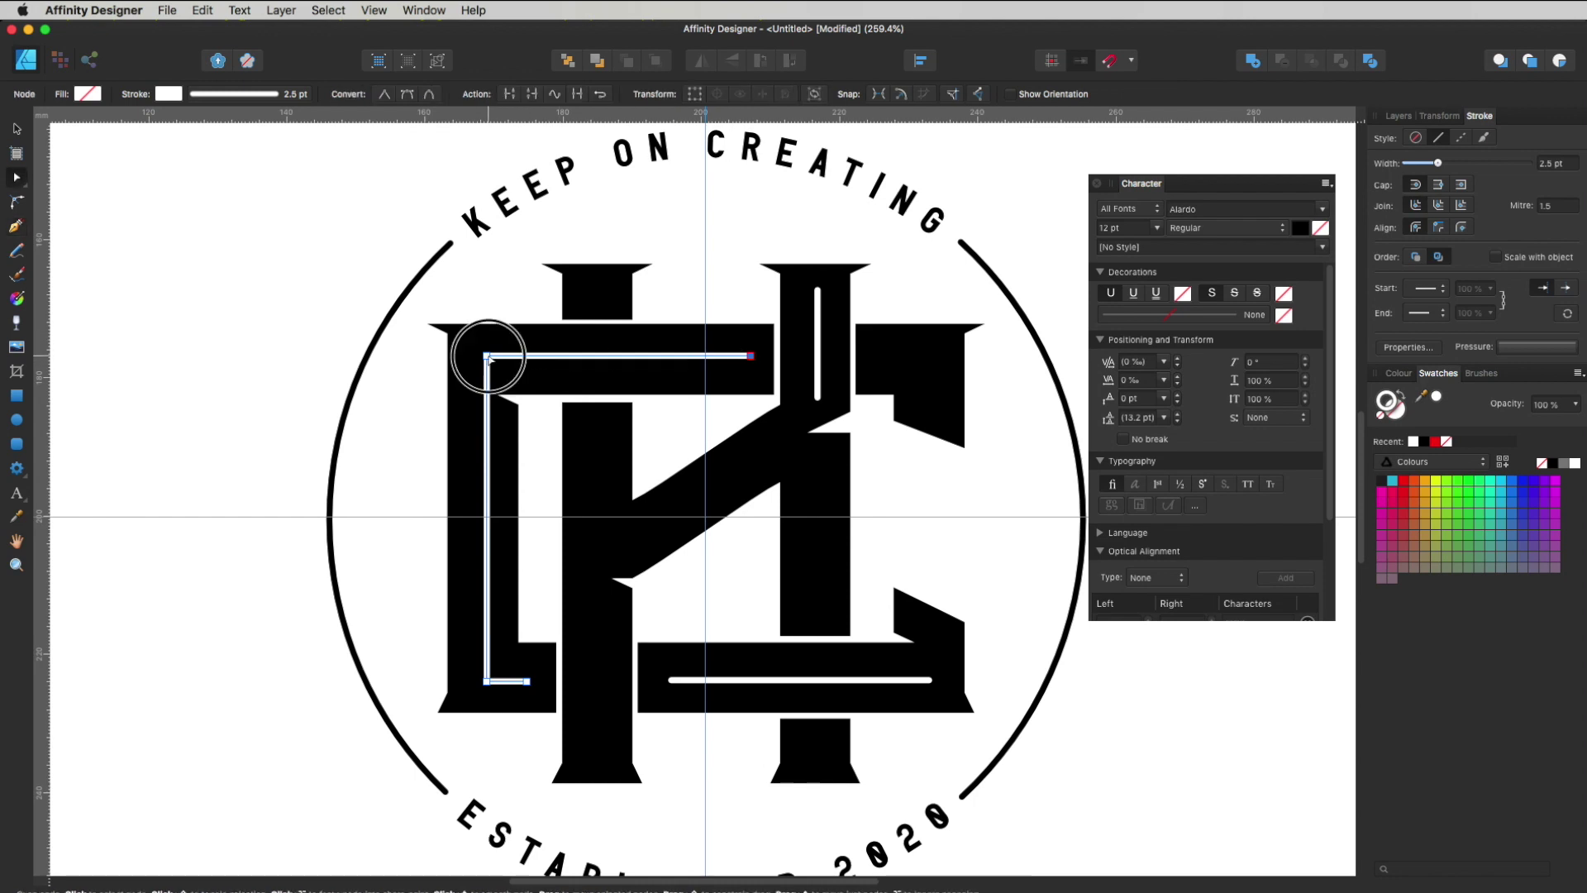
left_click(752, 357, "shift")
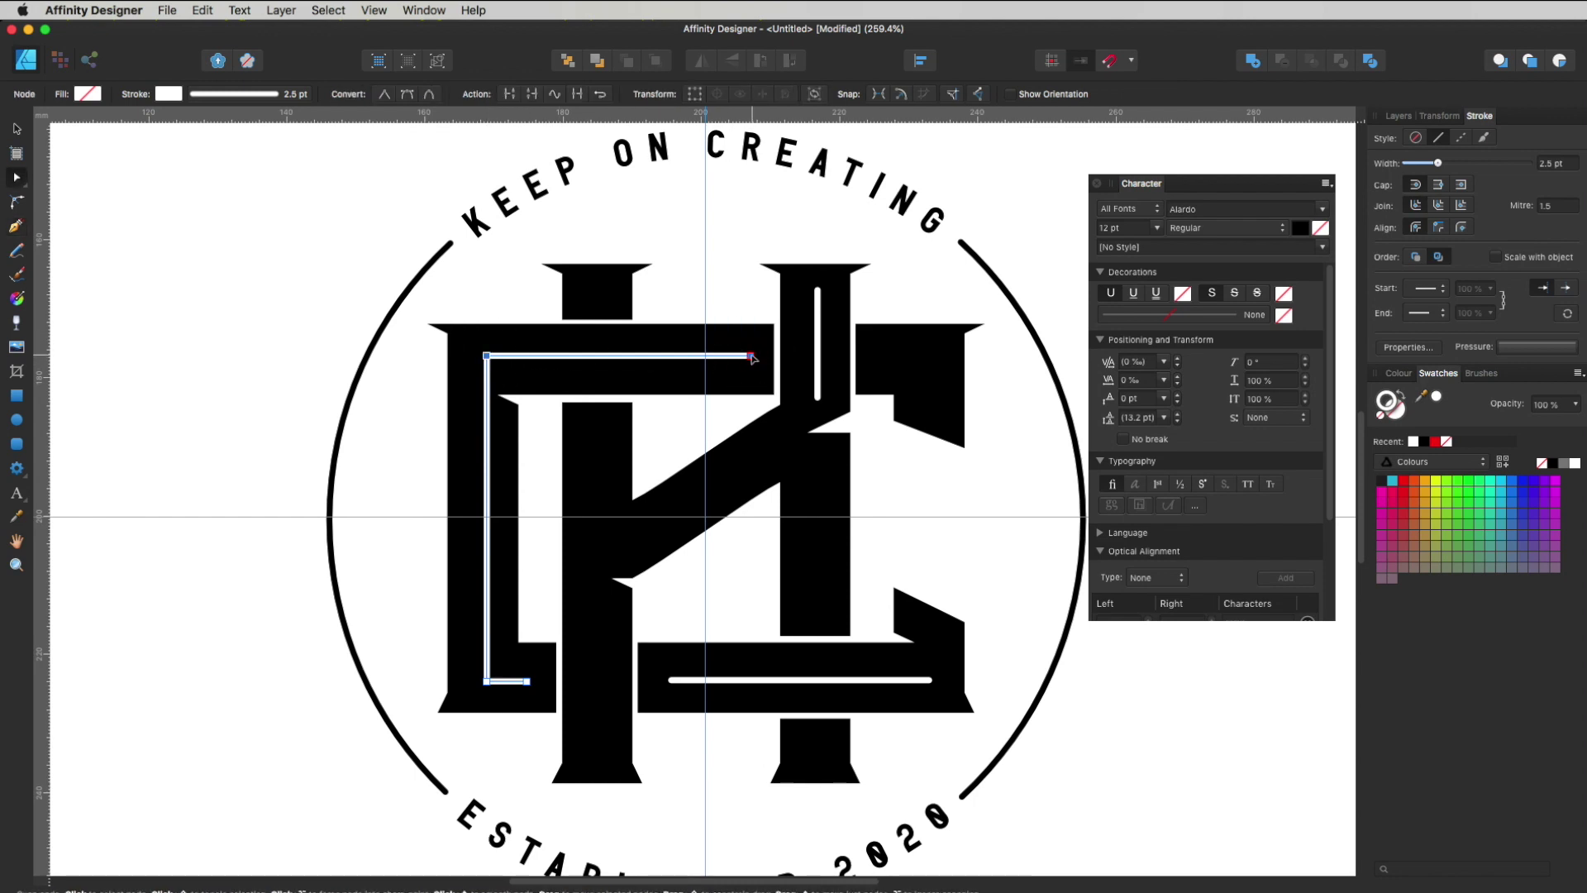
left_click_drag(752, 357, 752, 361)
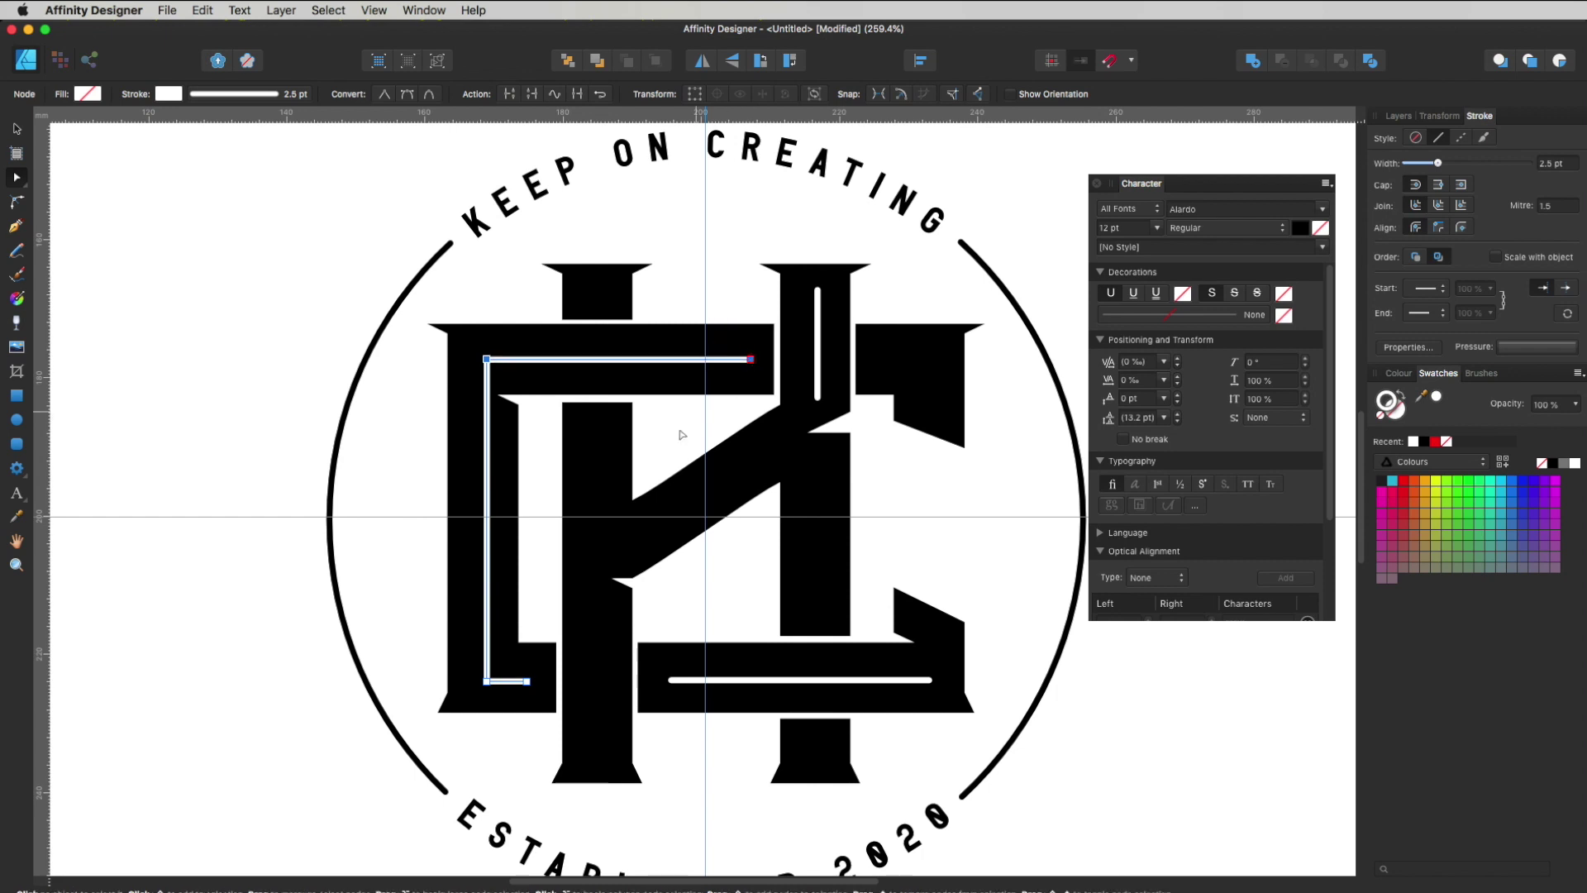
left_click(486, 683)
left_click_drag(488, 362, 486, 365)
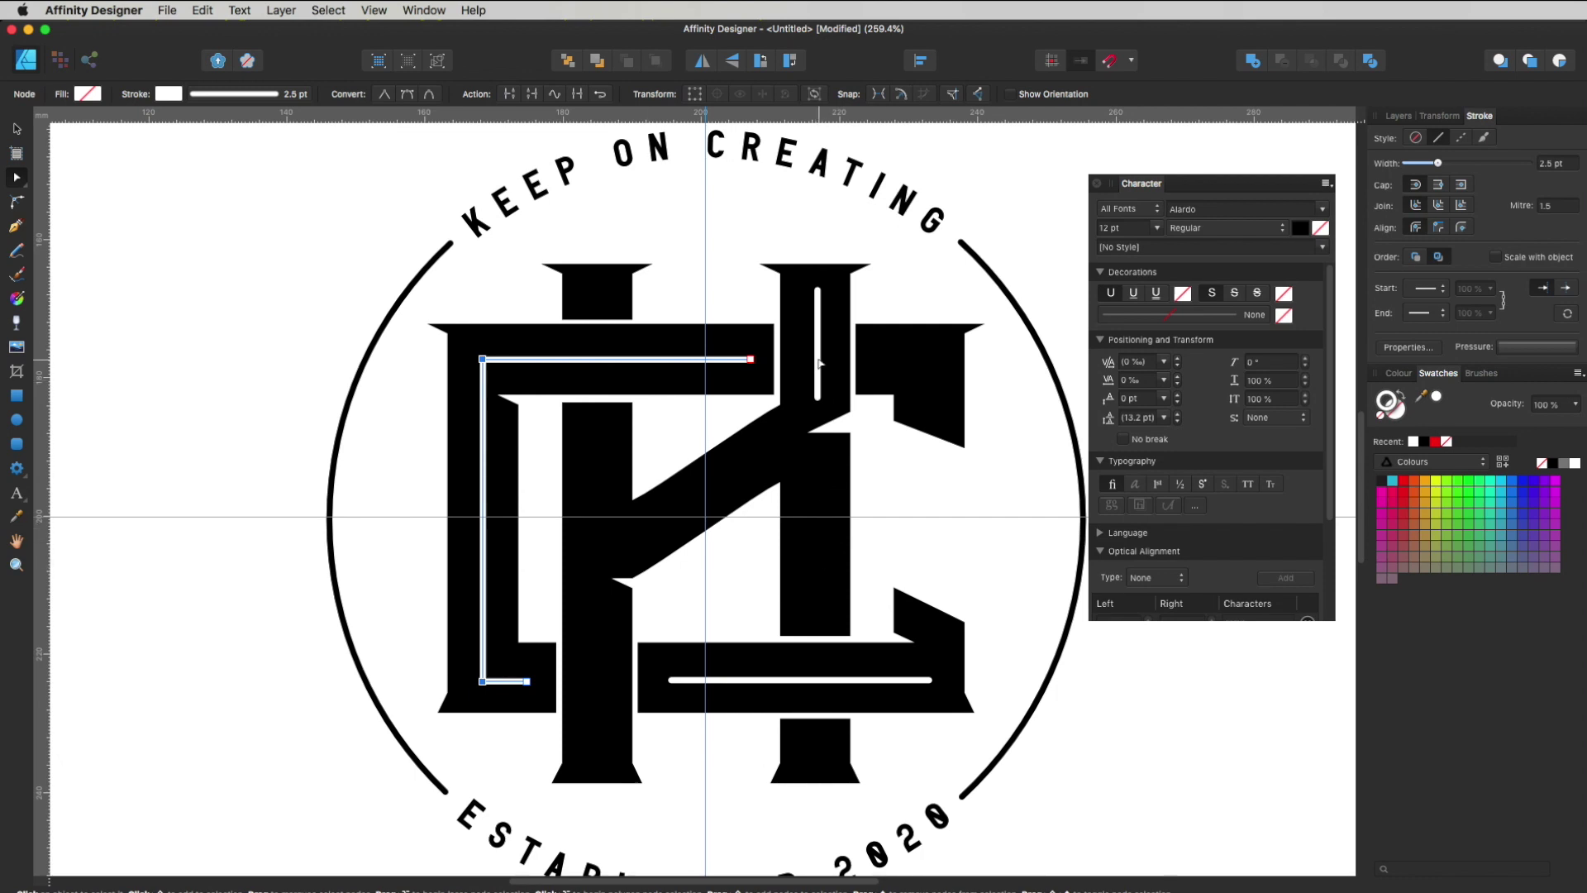
Move the right stem's white inline lower and stretch its bottom end further down.
key("m")
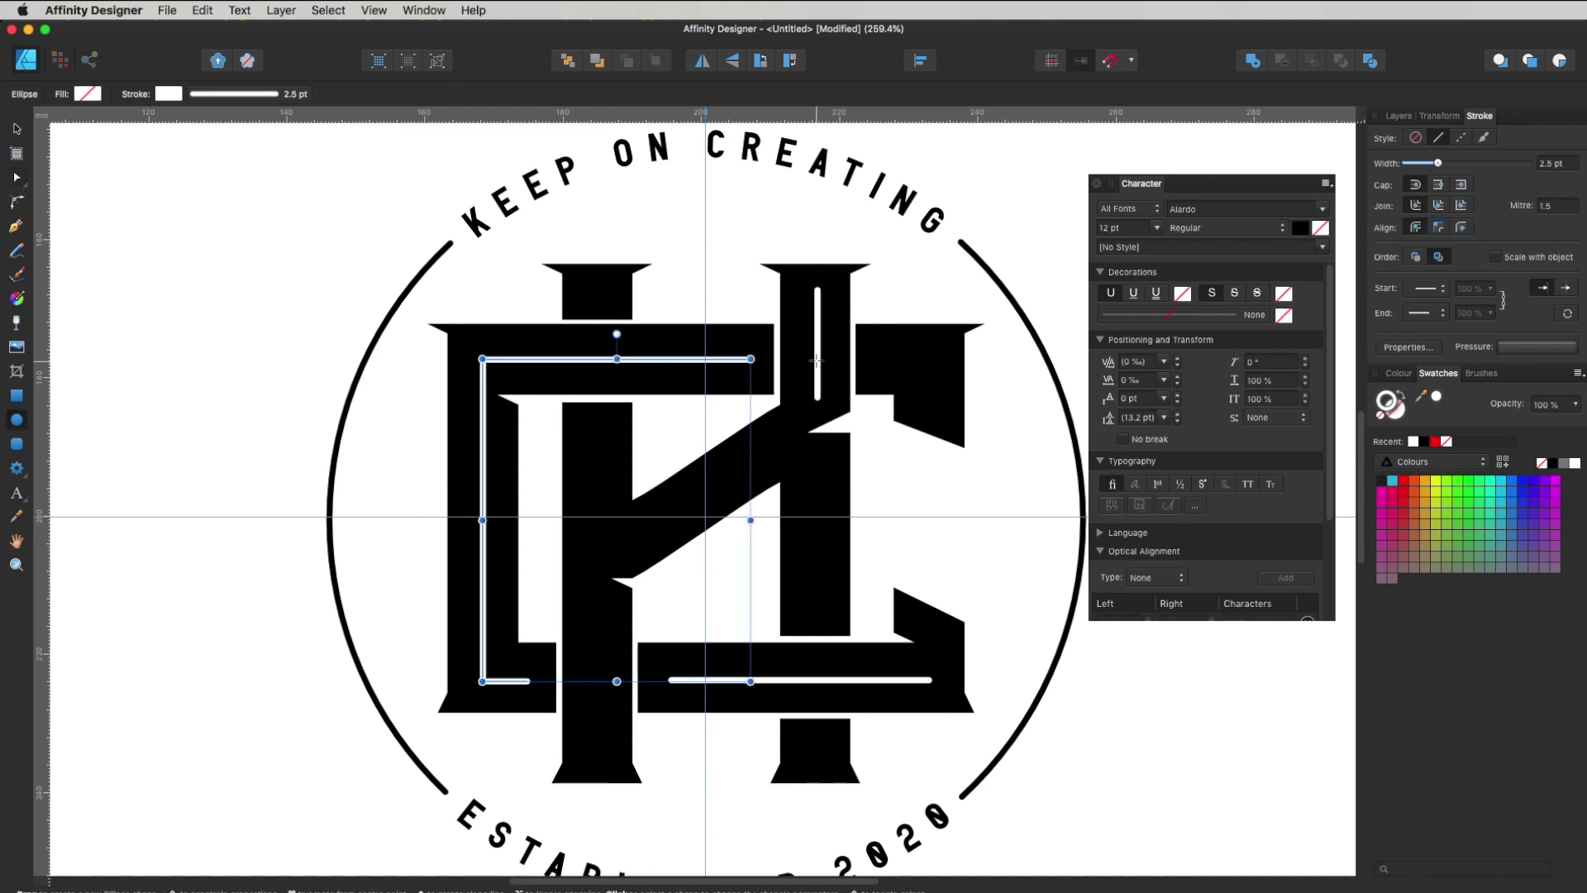
key("v")
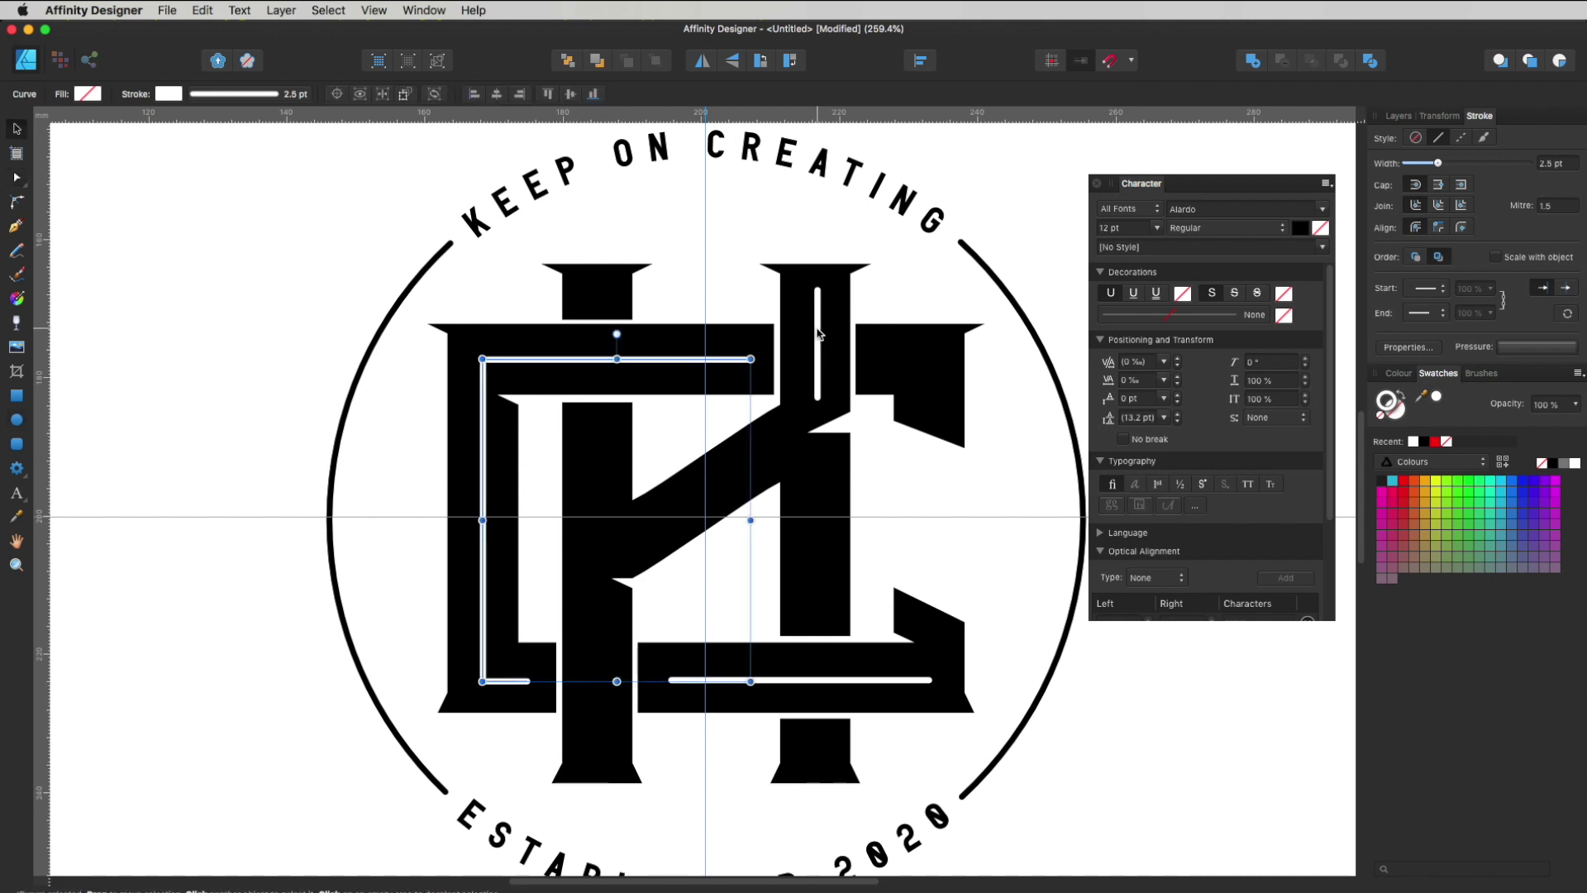
left_click(818, 330)
left_click_drag(820, 320, 818, 493)
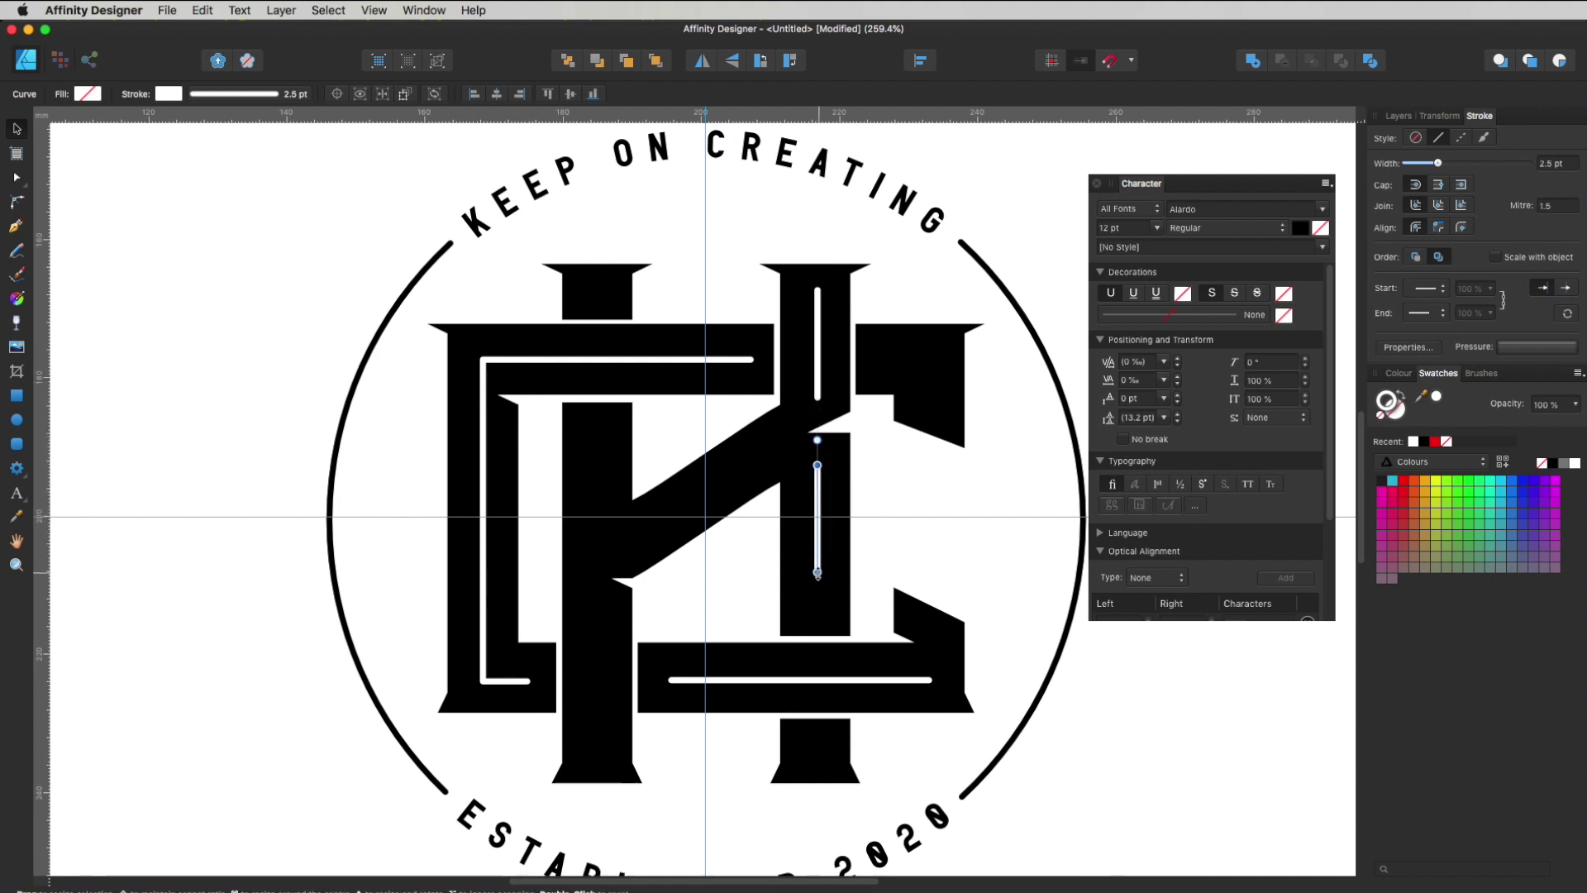
left_click_drag(818, 572, 825, 612)
left_click(893, 543)
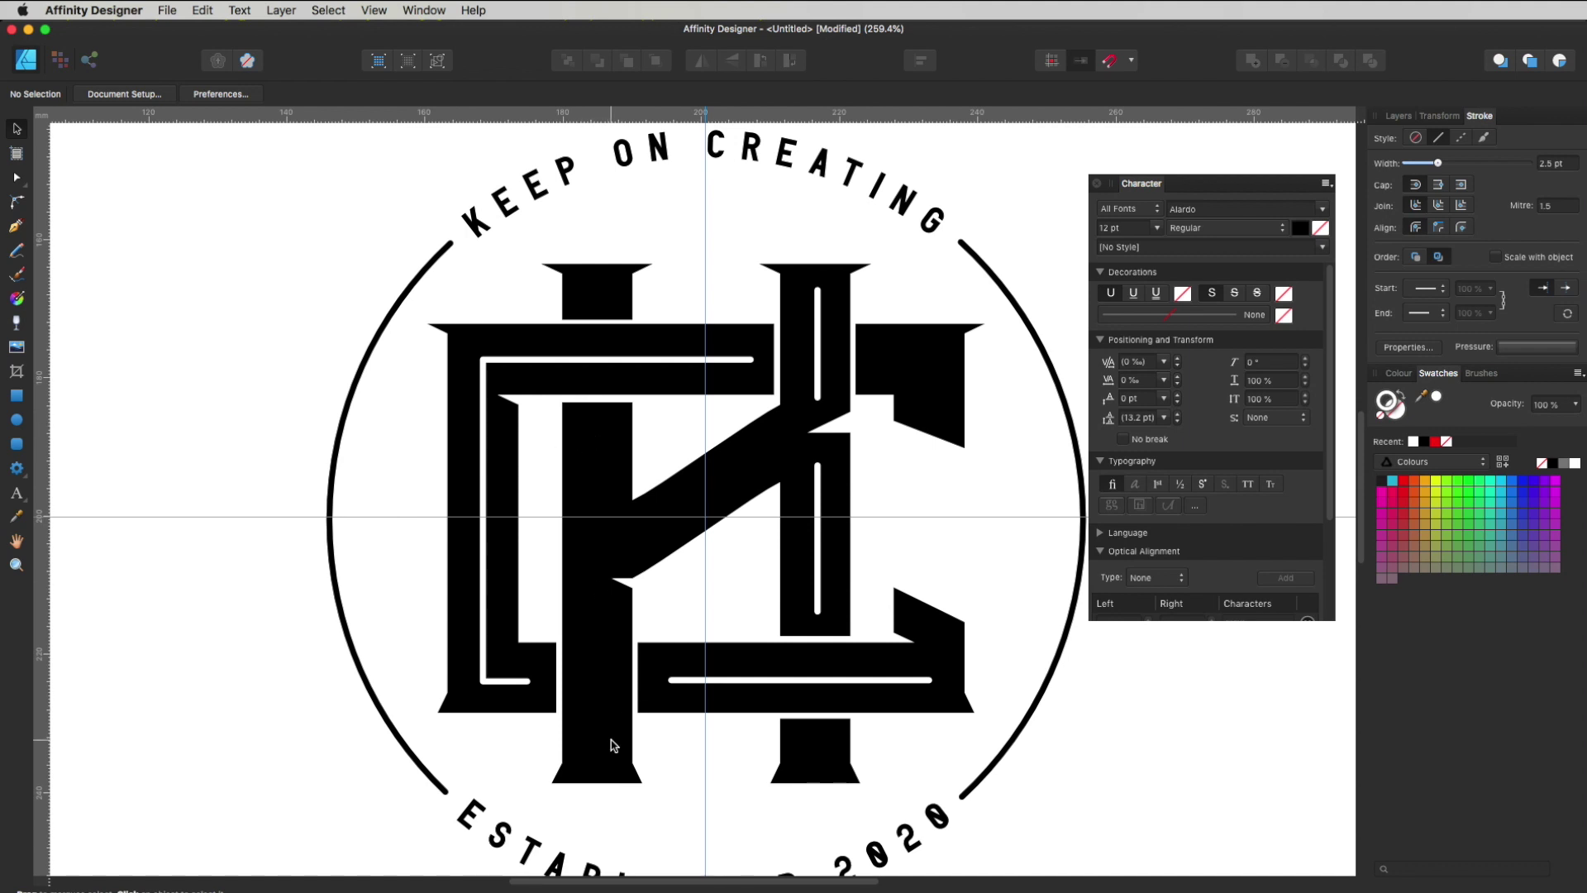
Draw a new vertical inline down the K's left stem.
key("p")
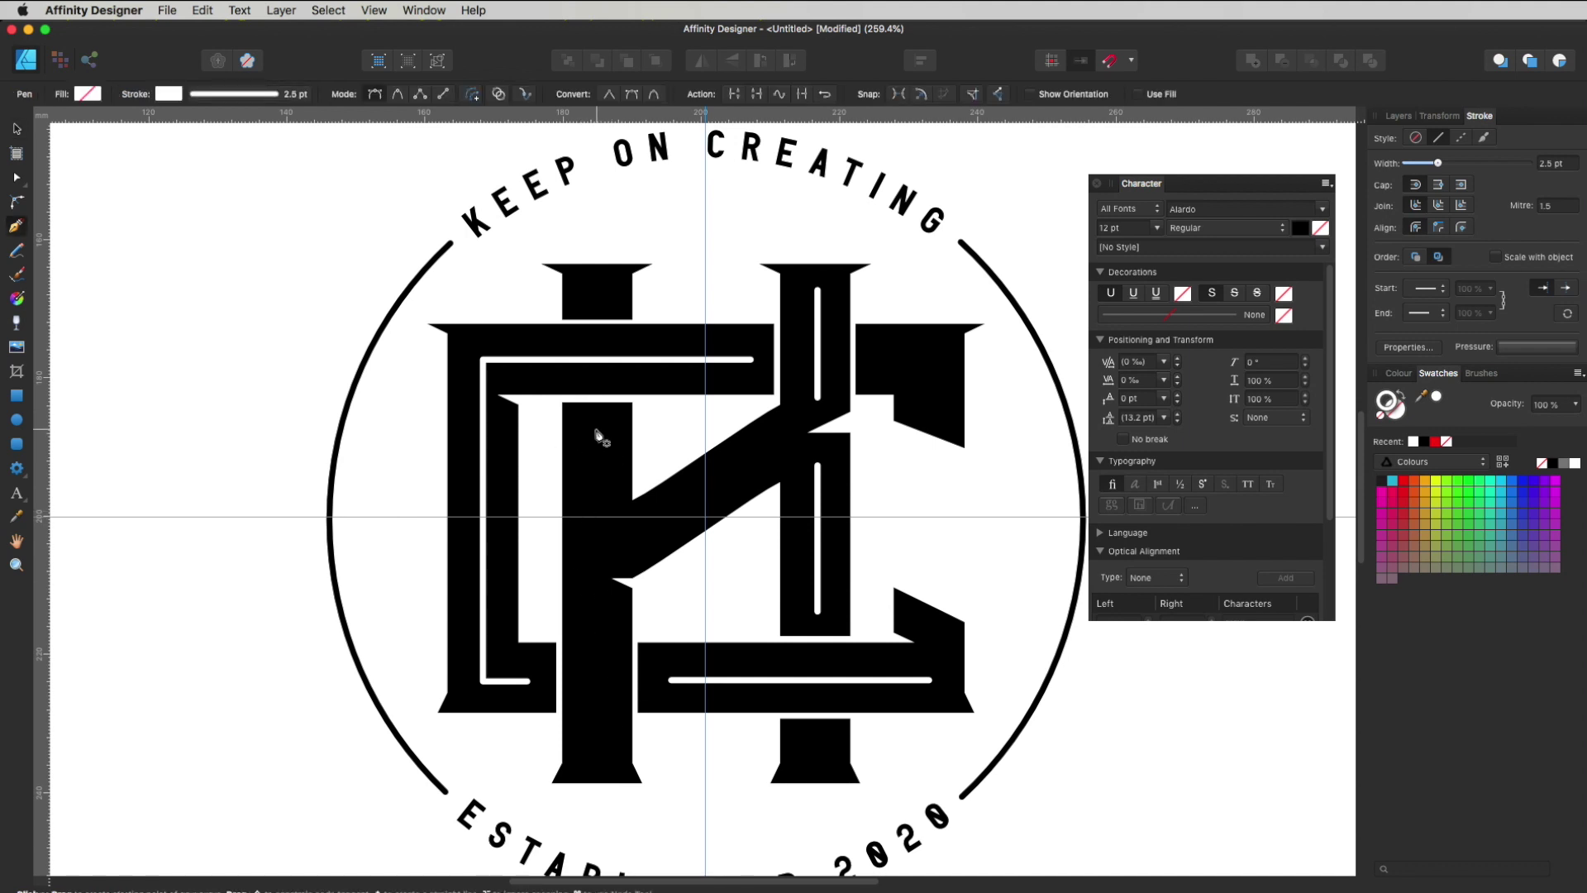
left_click(597, 429)
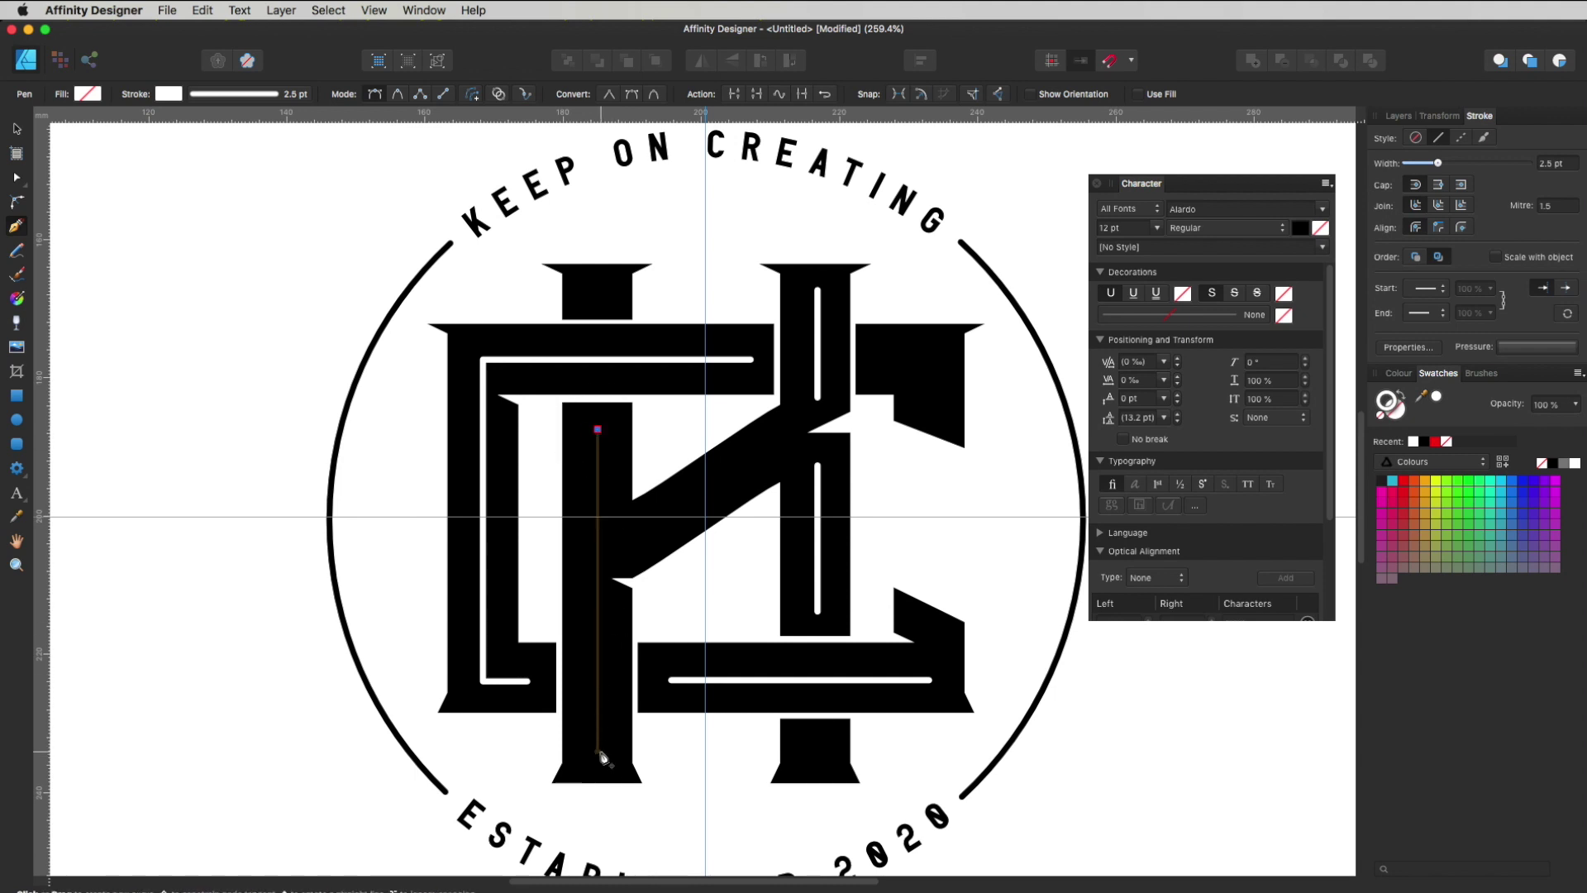
left_click(599, 752)
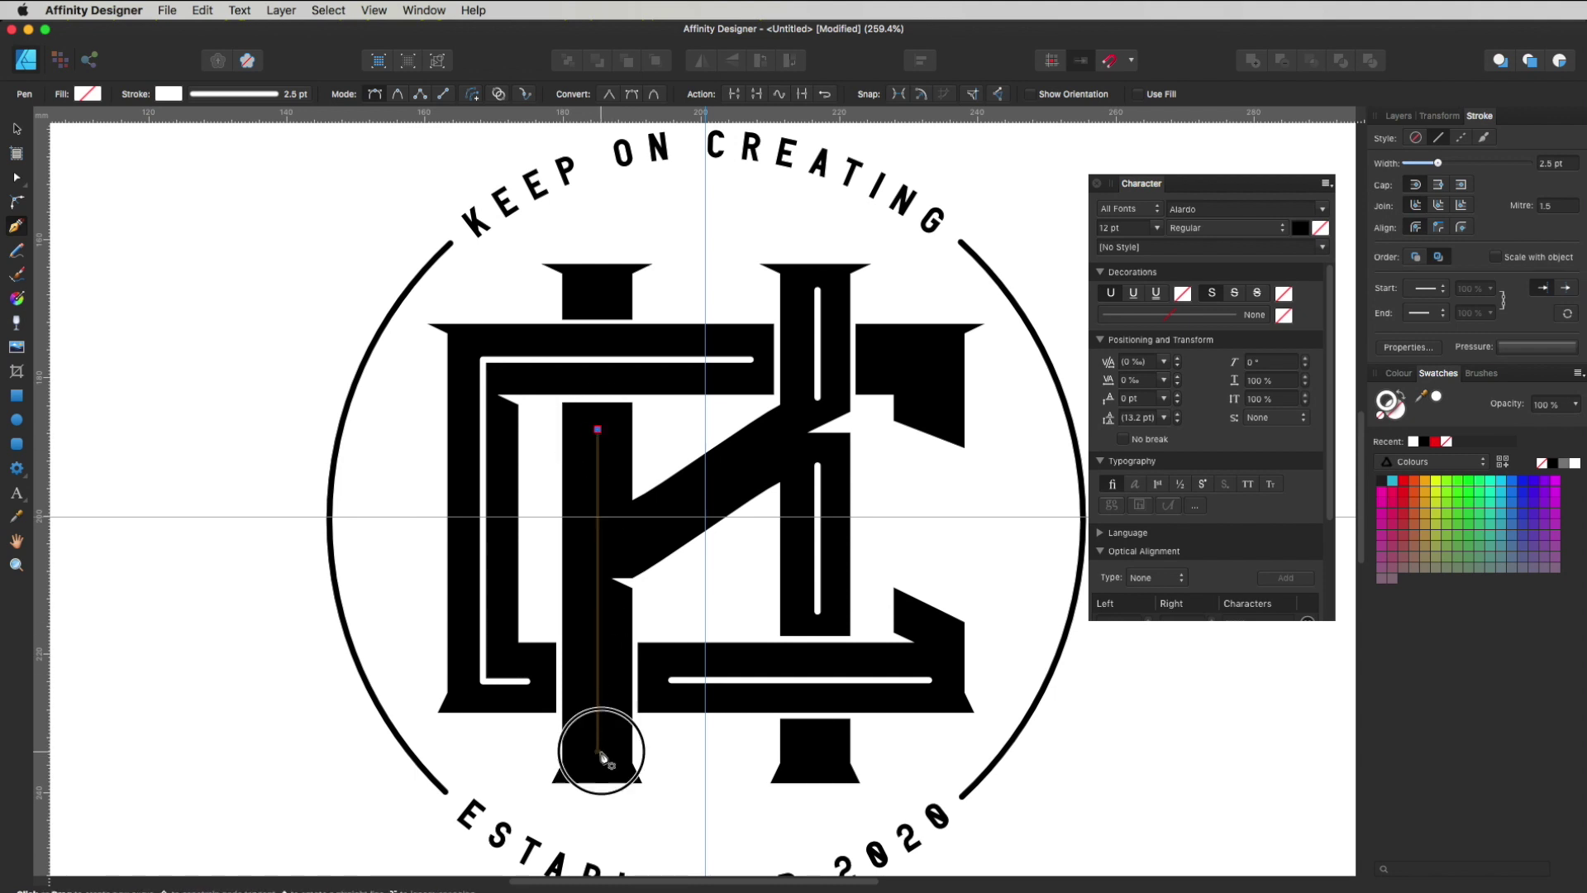
left_click(670, 763)
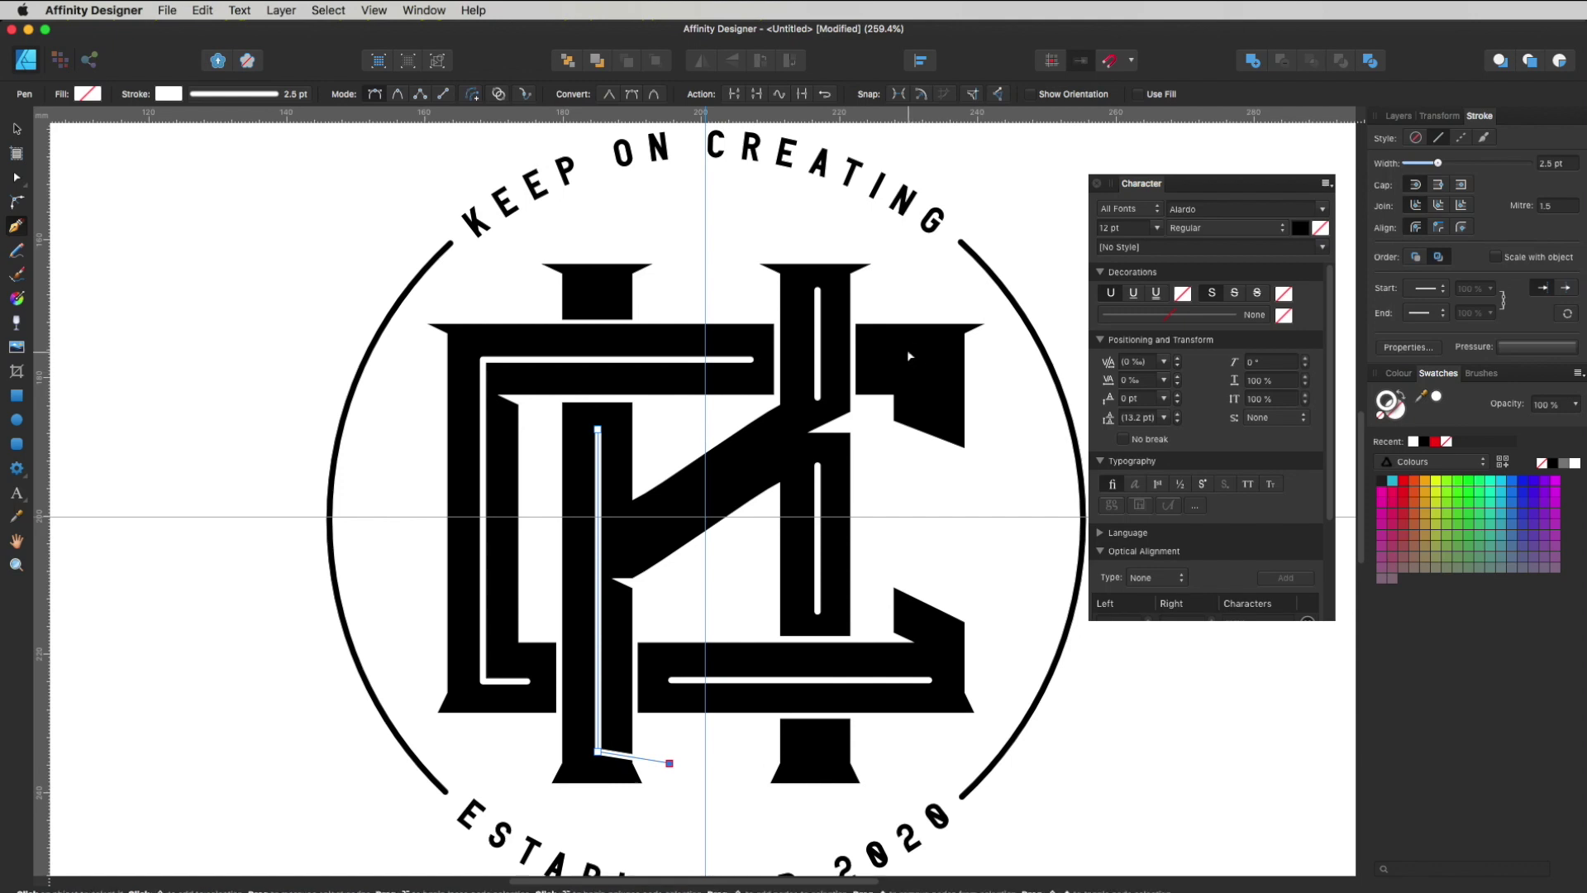
key("BackSpace")
Hide the guide lines using View > Show Guides.
key("Escape")
key("v")
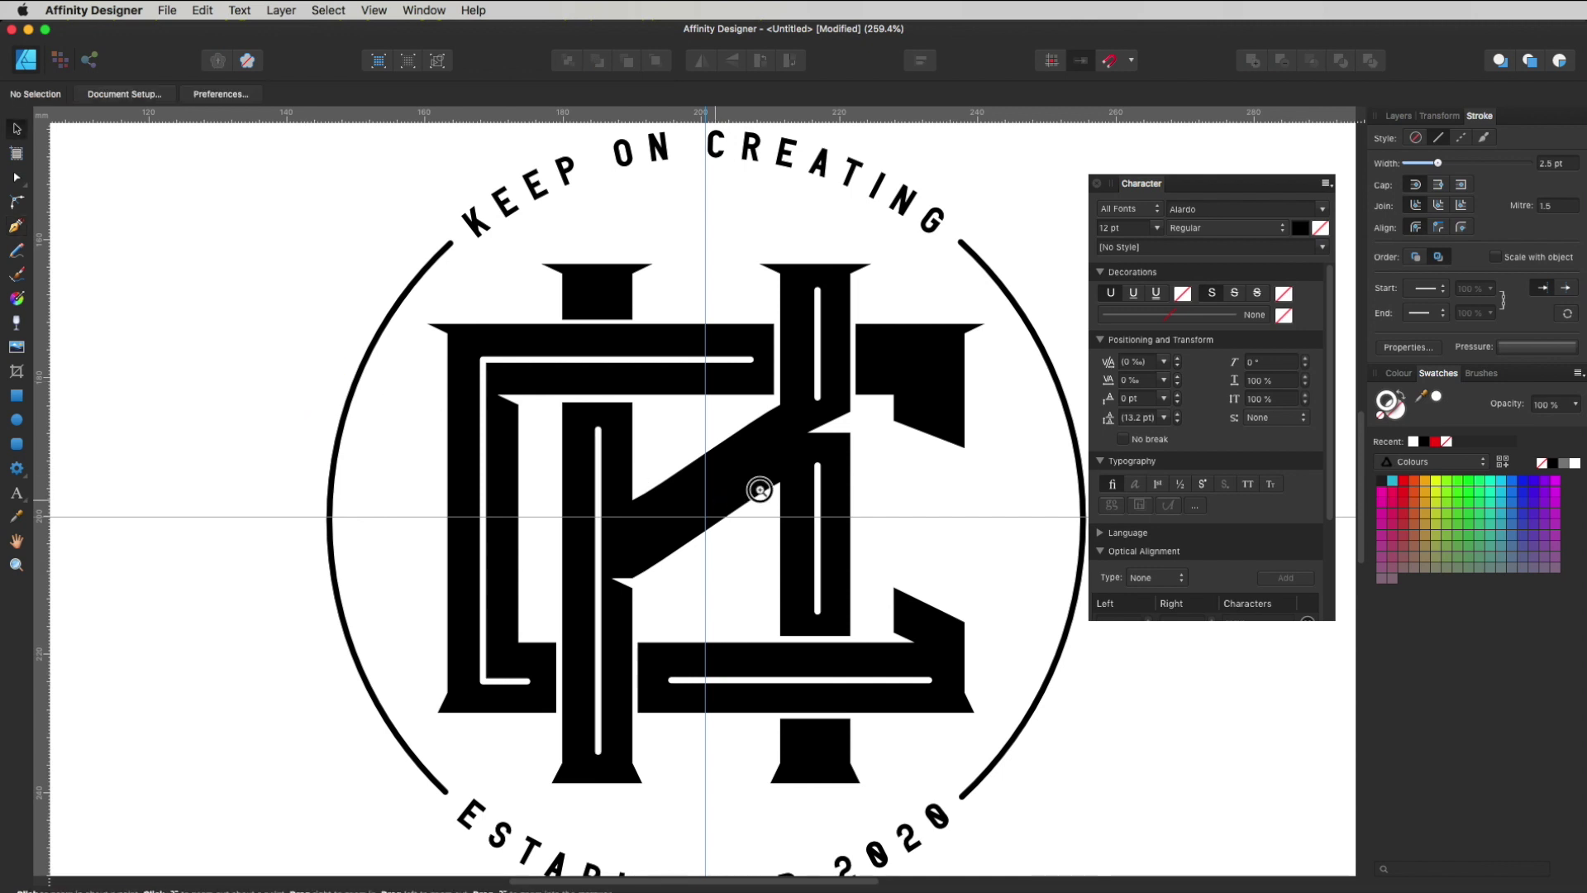
scroll(760, 491, "down", 3)
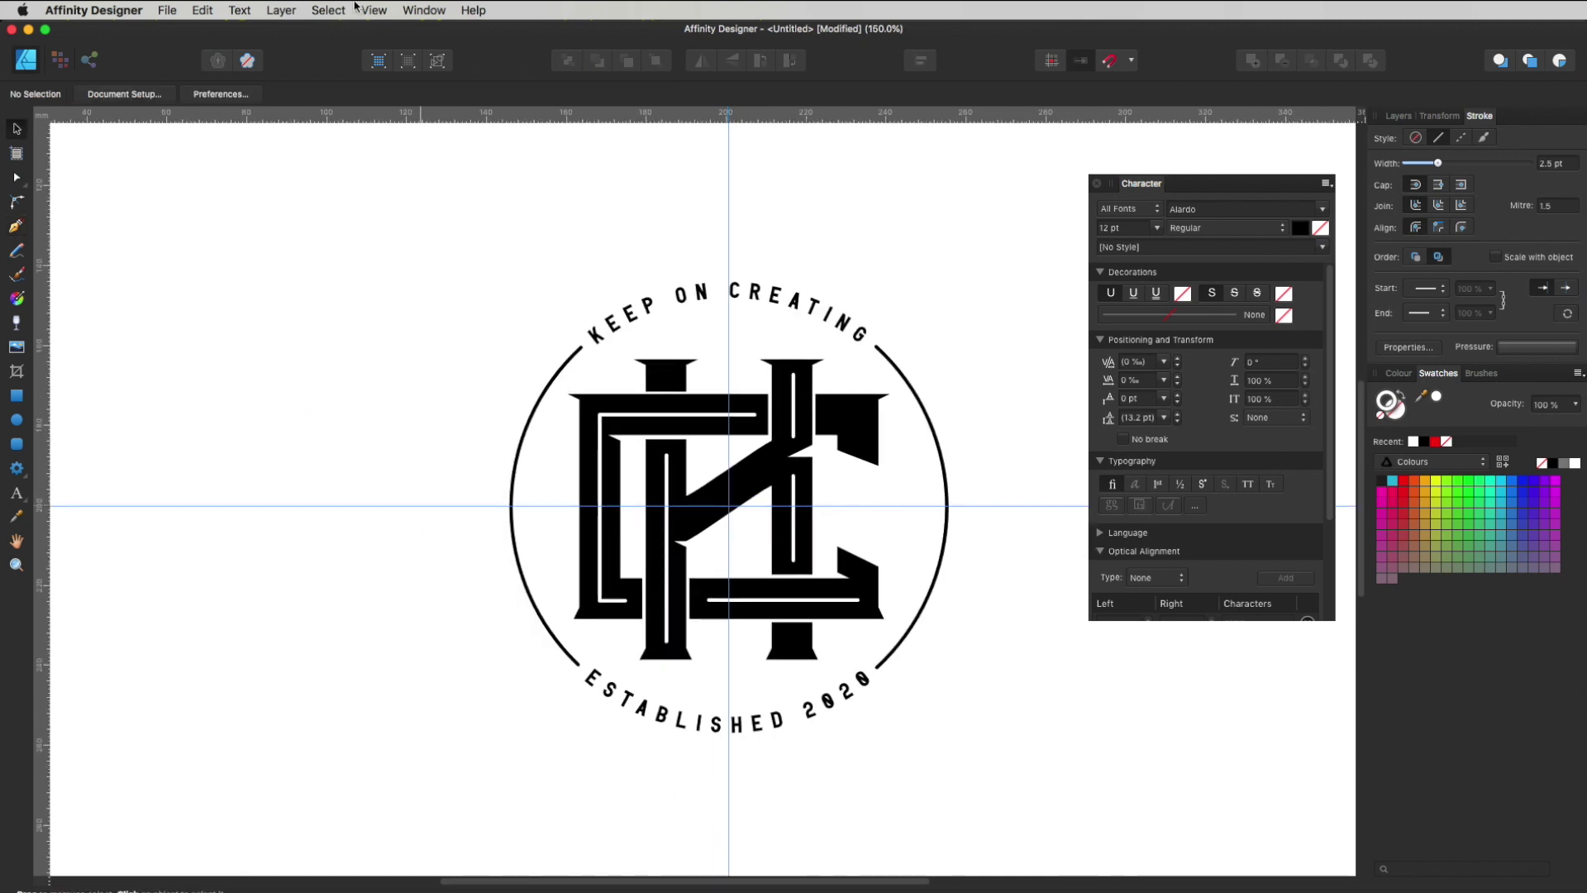
left_click(384, 9)
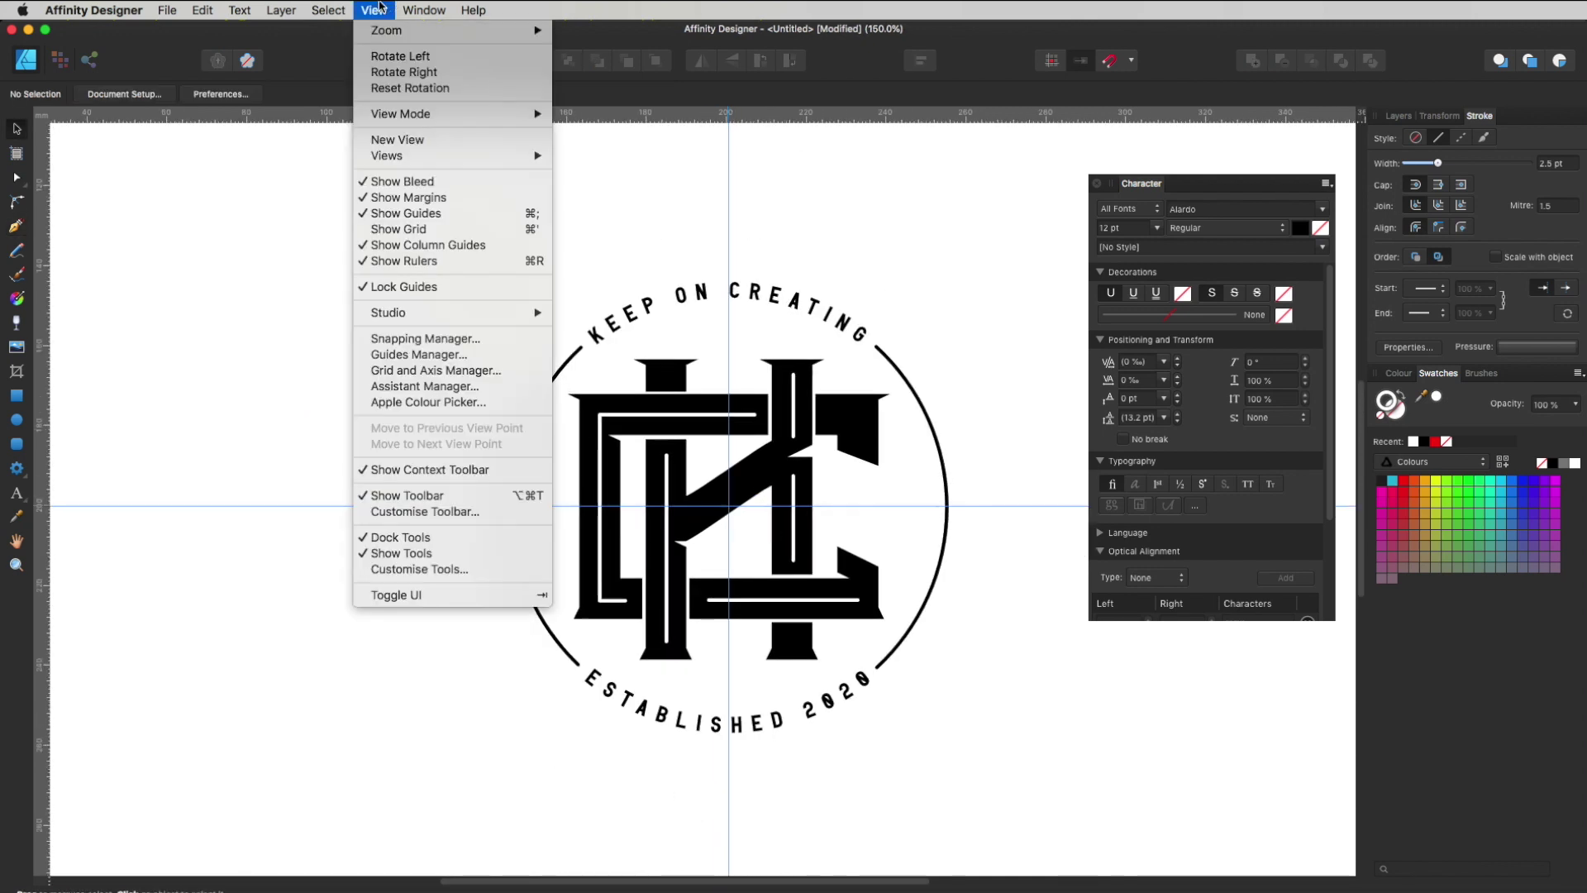
left_click(409, 213)
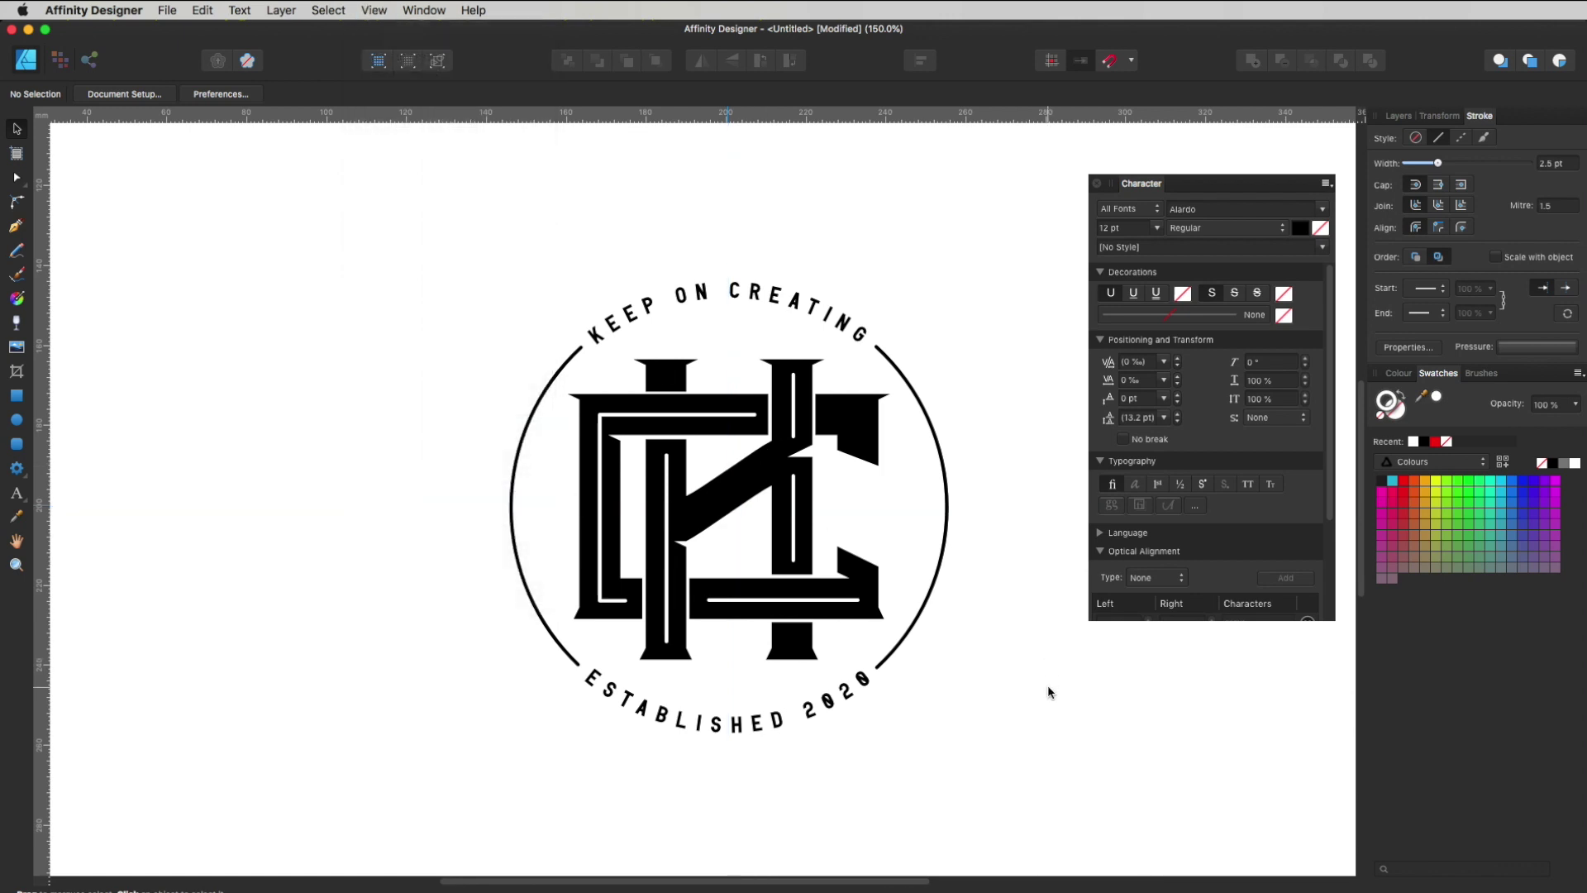
left_click_drag(886, 591, 860, 566)
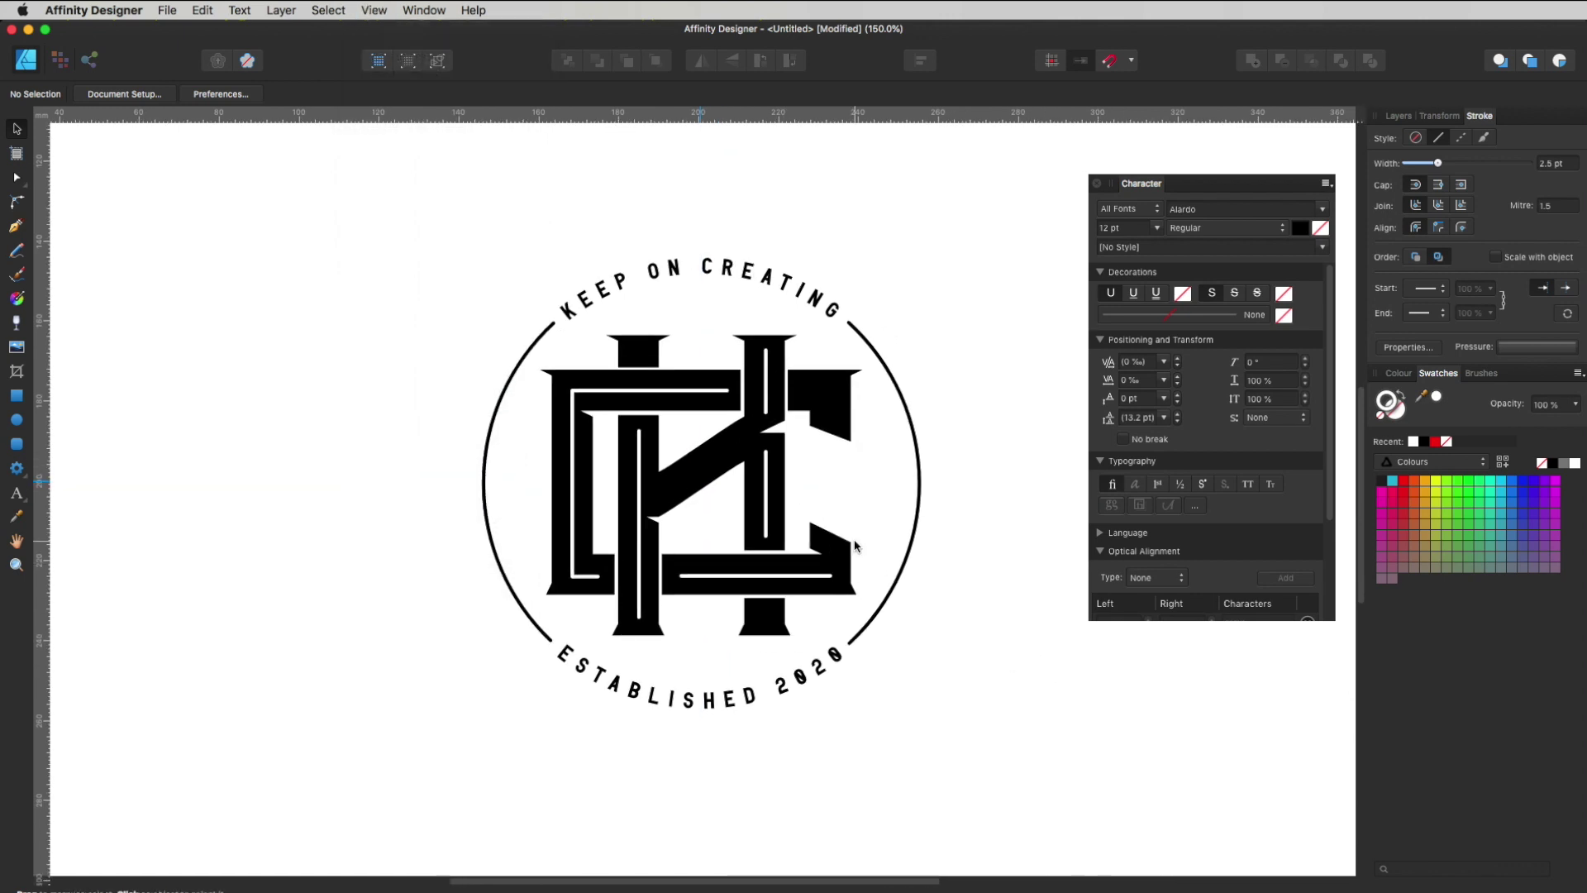
Apply an Engraving brush to all five white inlines.
left_click(769, 486)
left_click(766, 390, "shift")
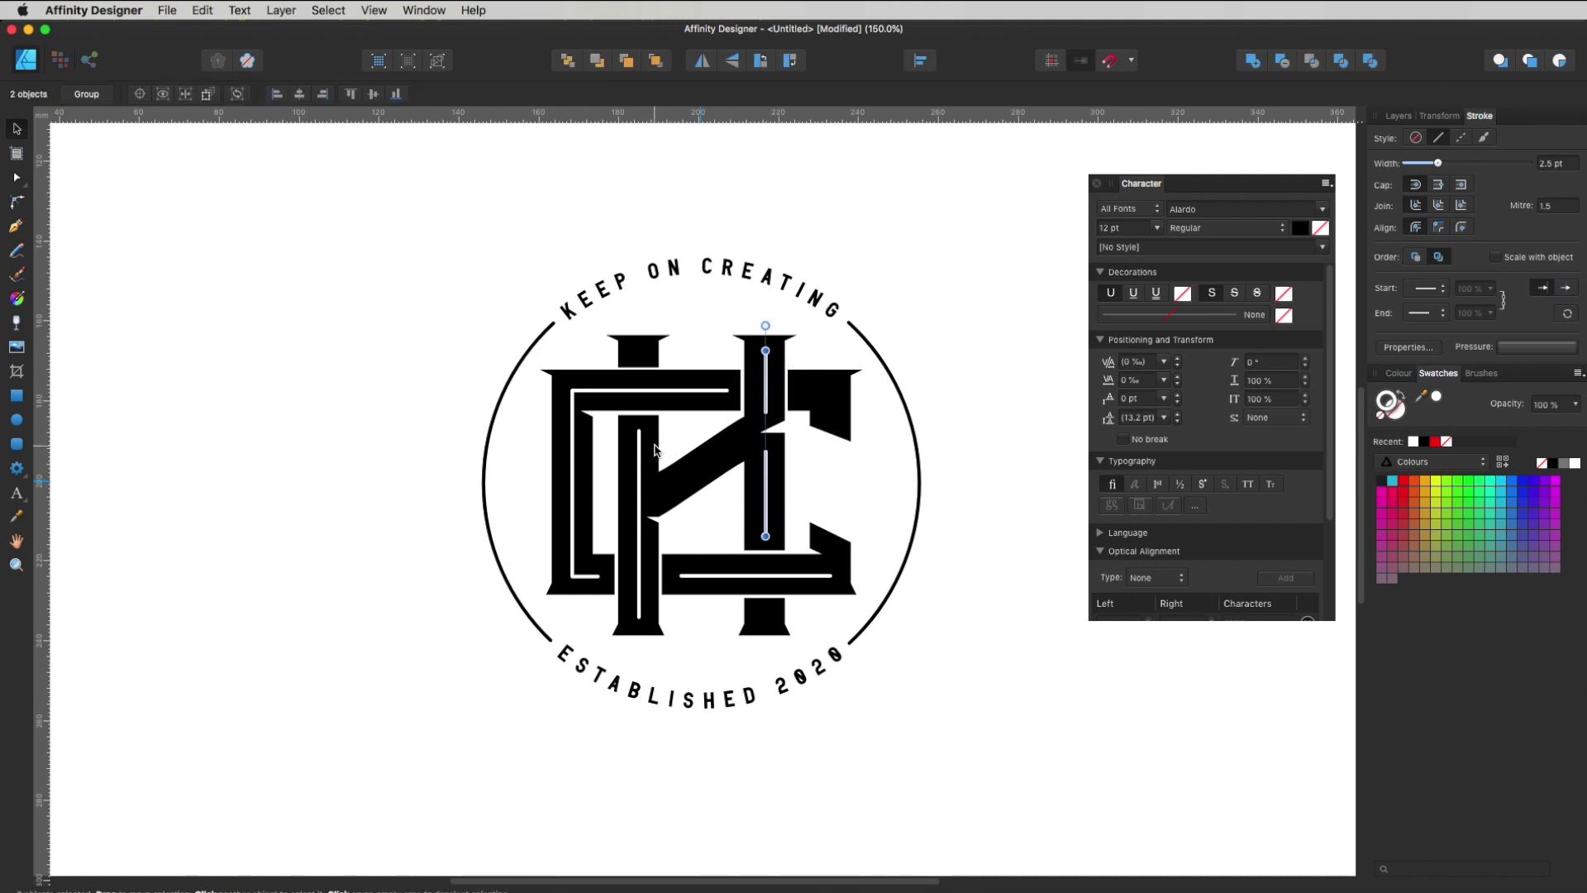
left_click(644, 451, "shift")
left_click(666, 391, "shift")
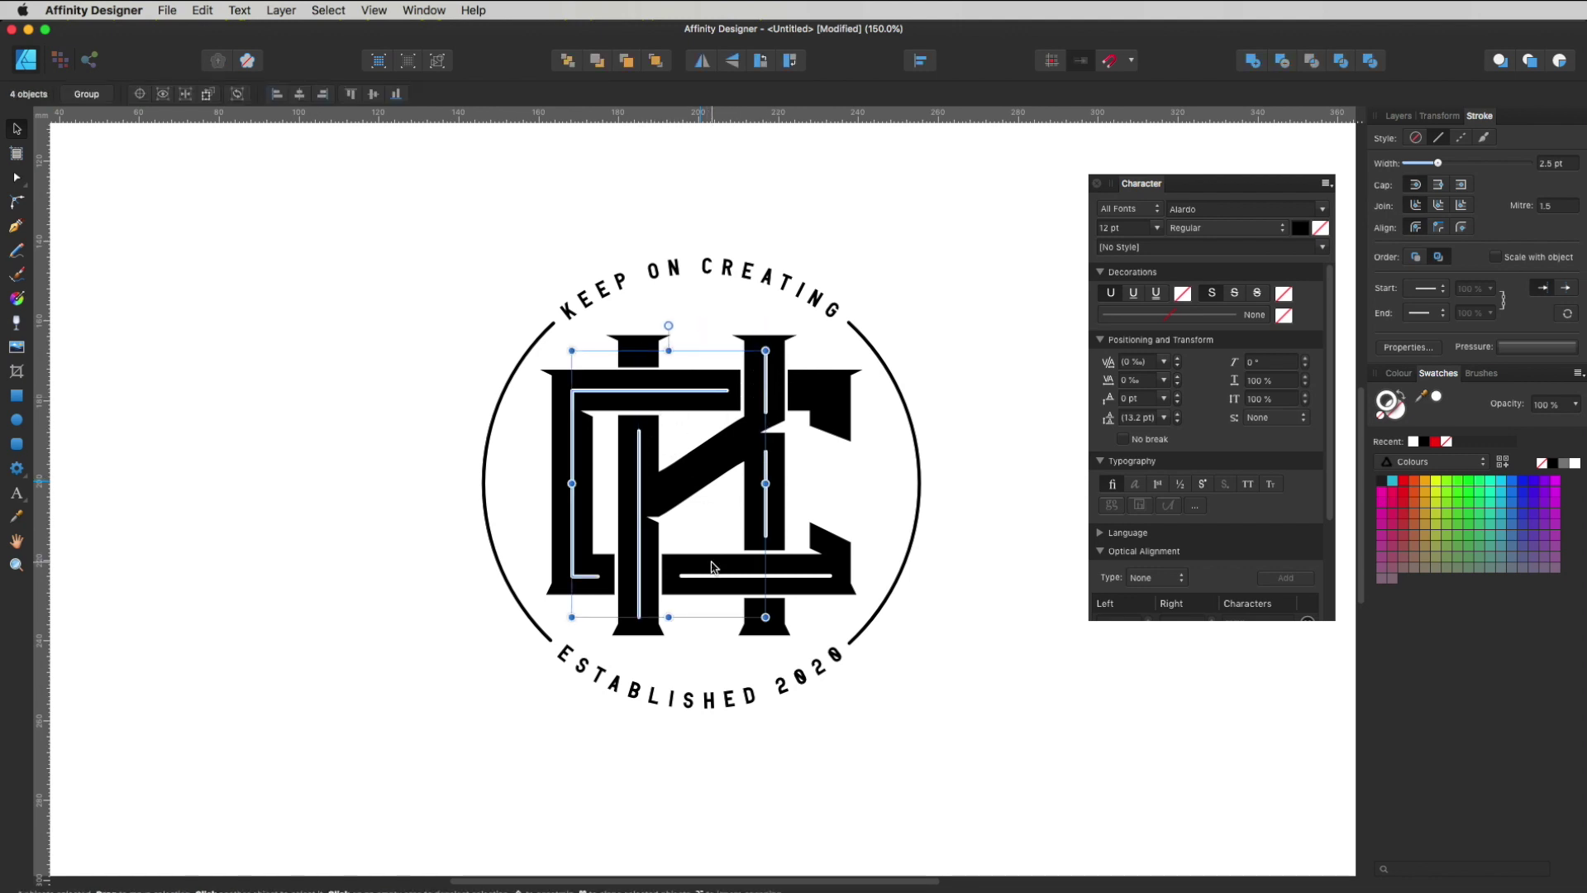
left_click(710, 578, "shift")
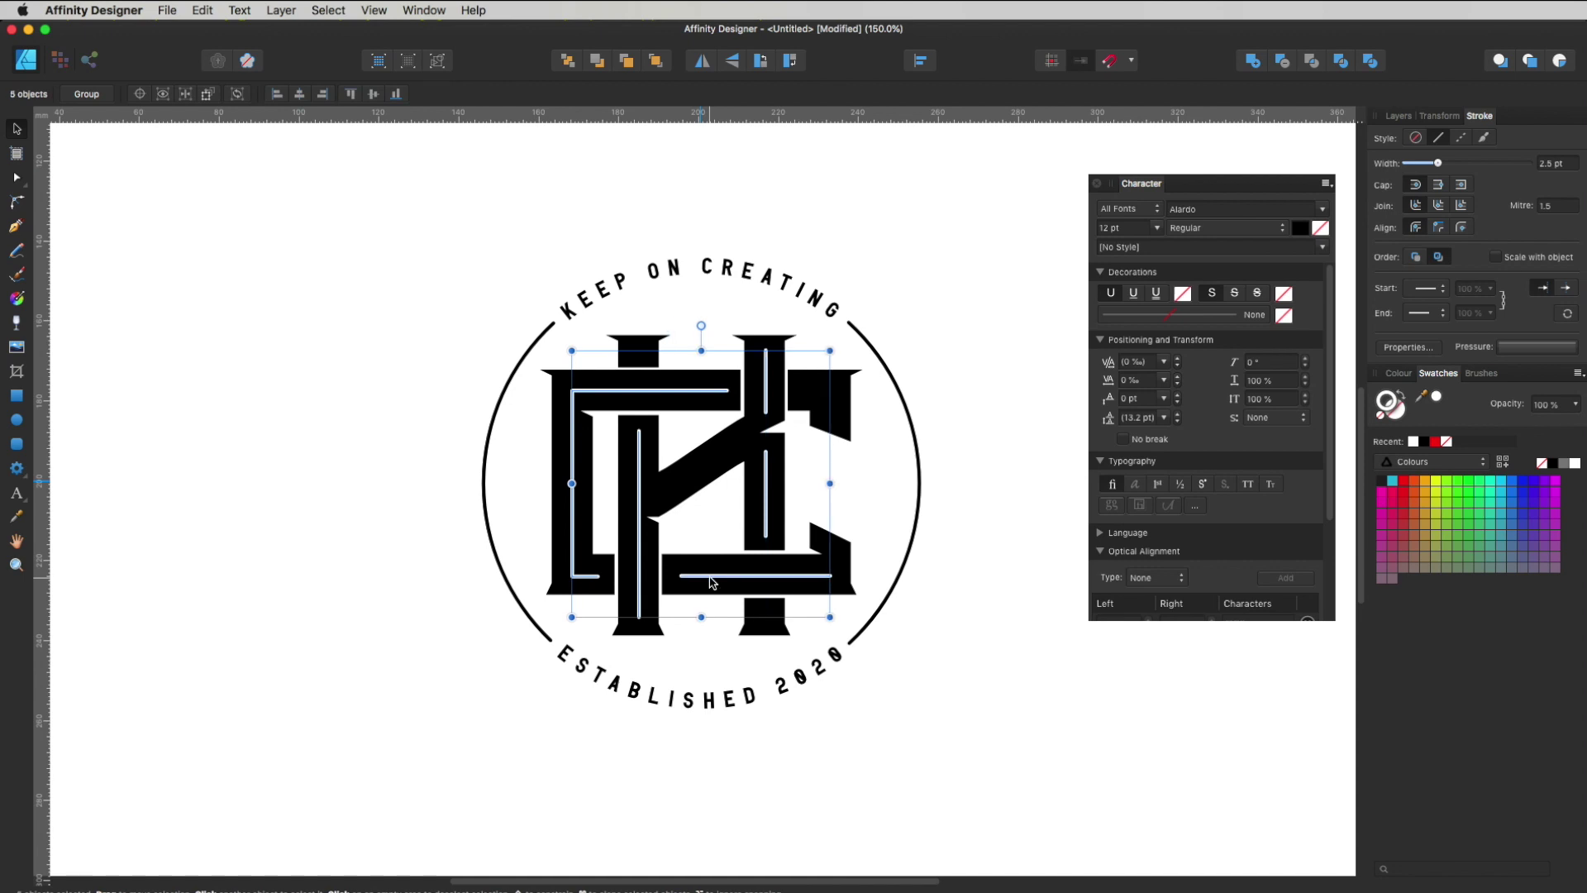
left_click(1482, 373)
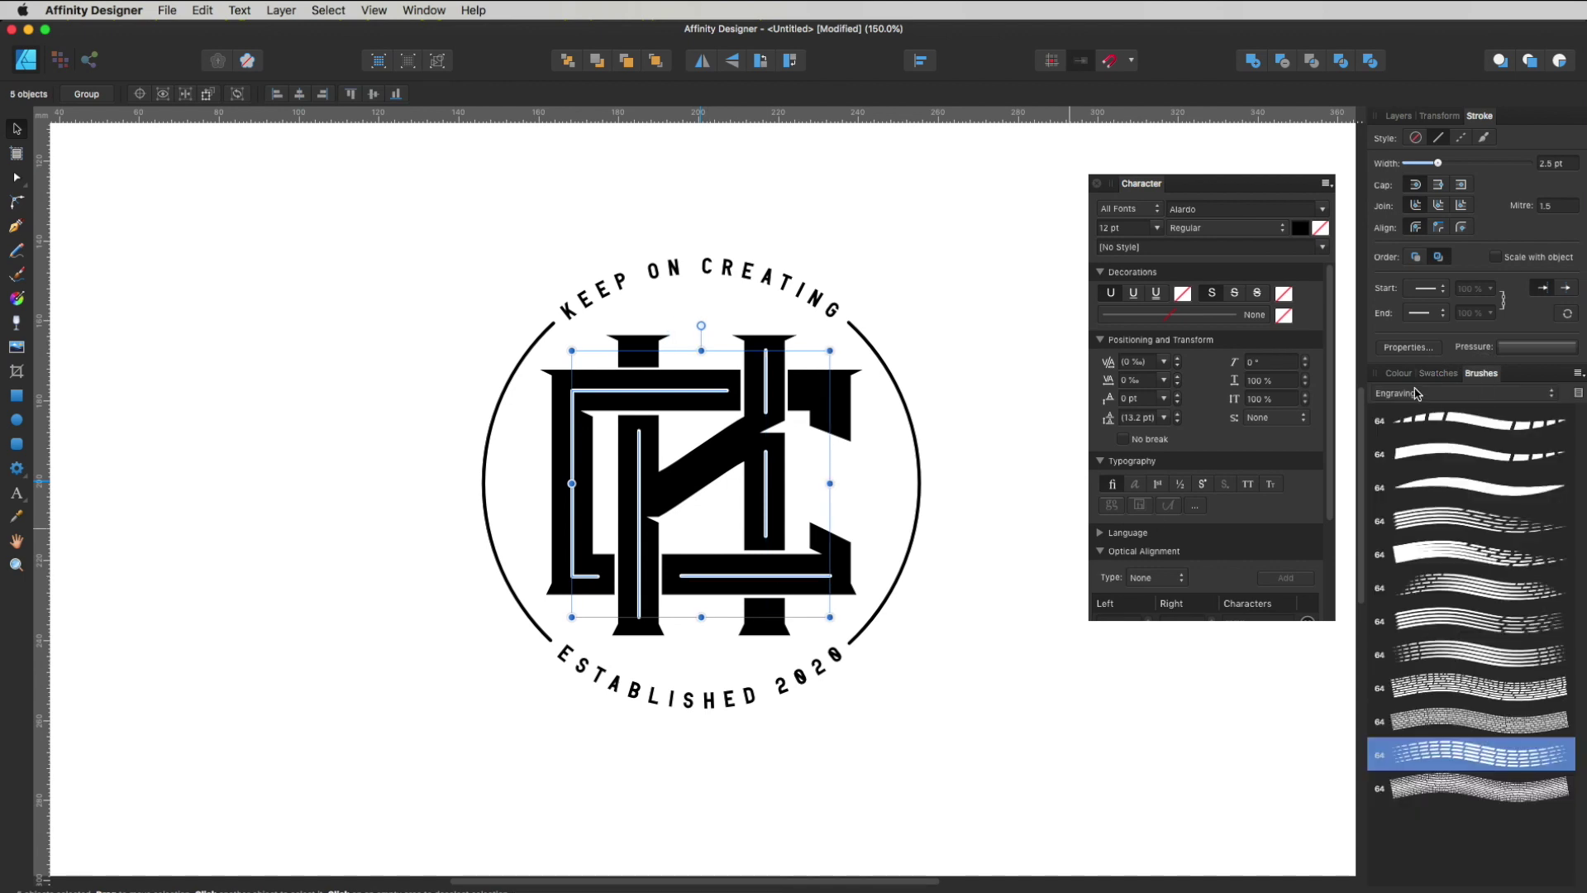
left_click(1414, 393)
left_click(1399, 395)
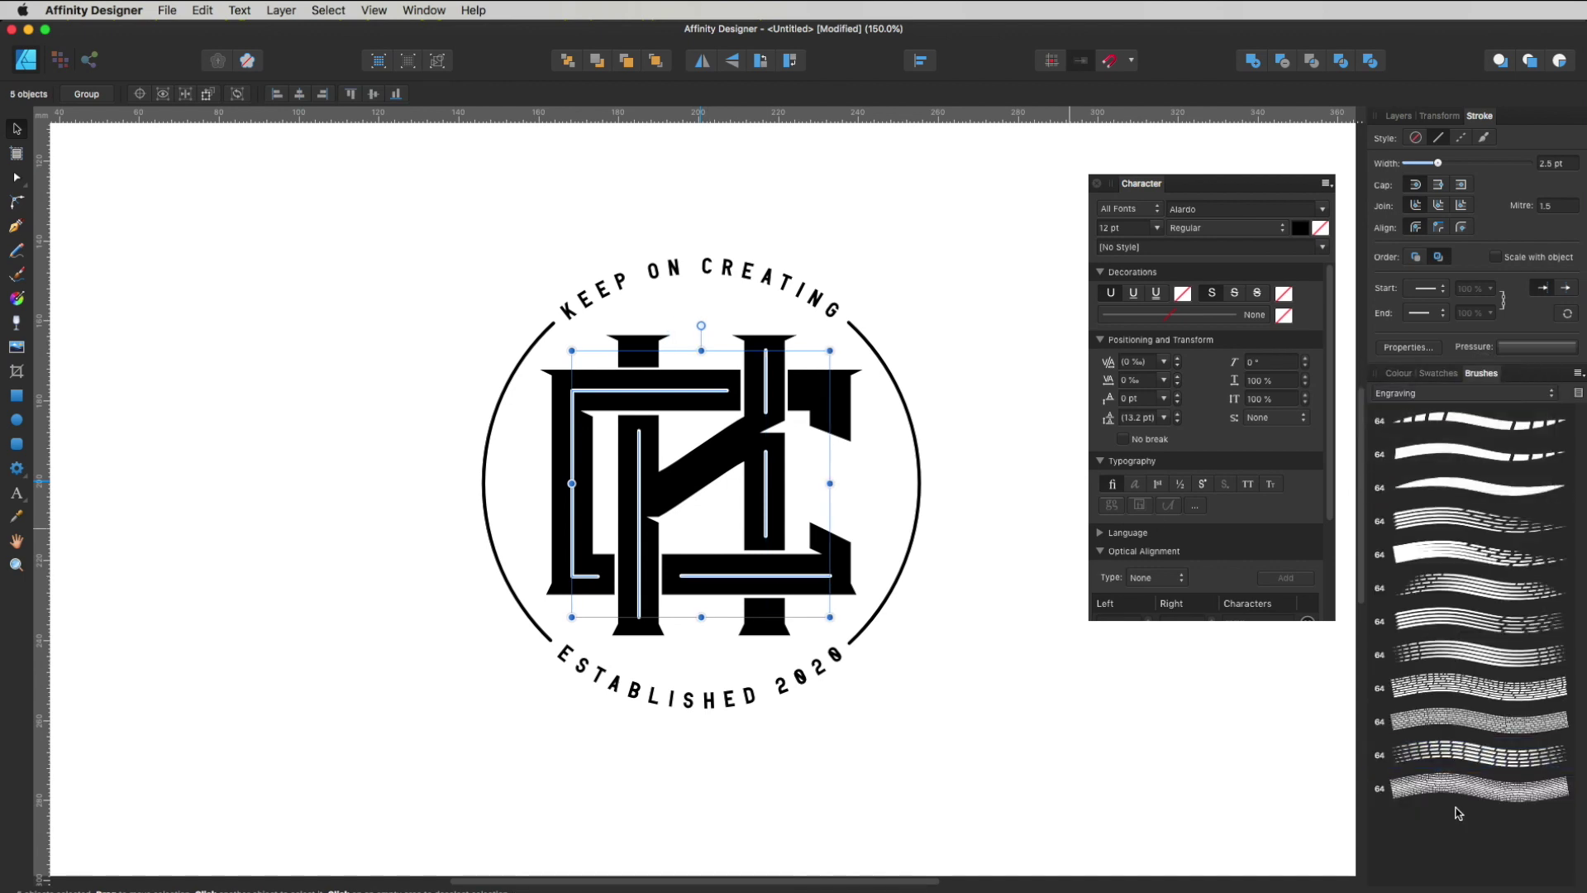
left_click(1454, 756)
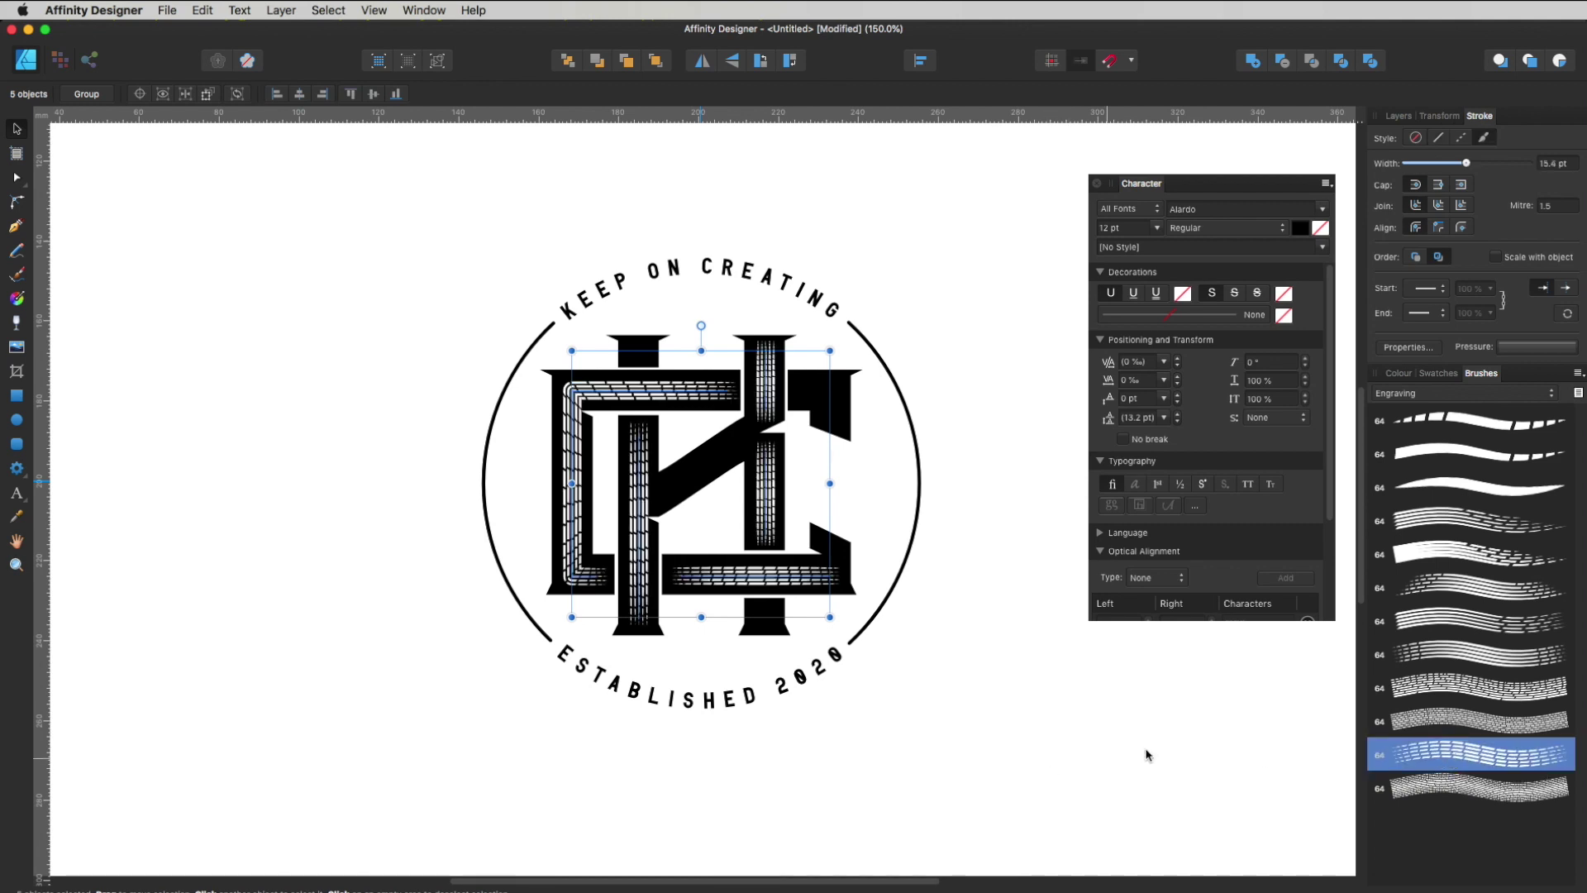
left_click(1005, 721)
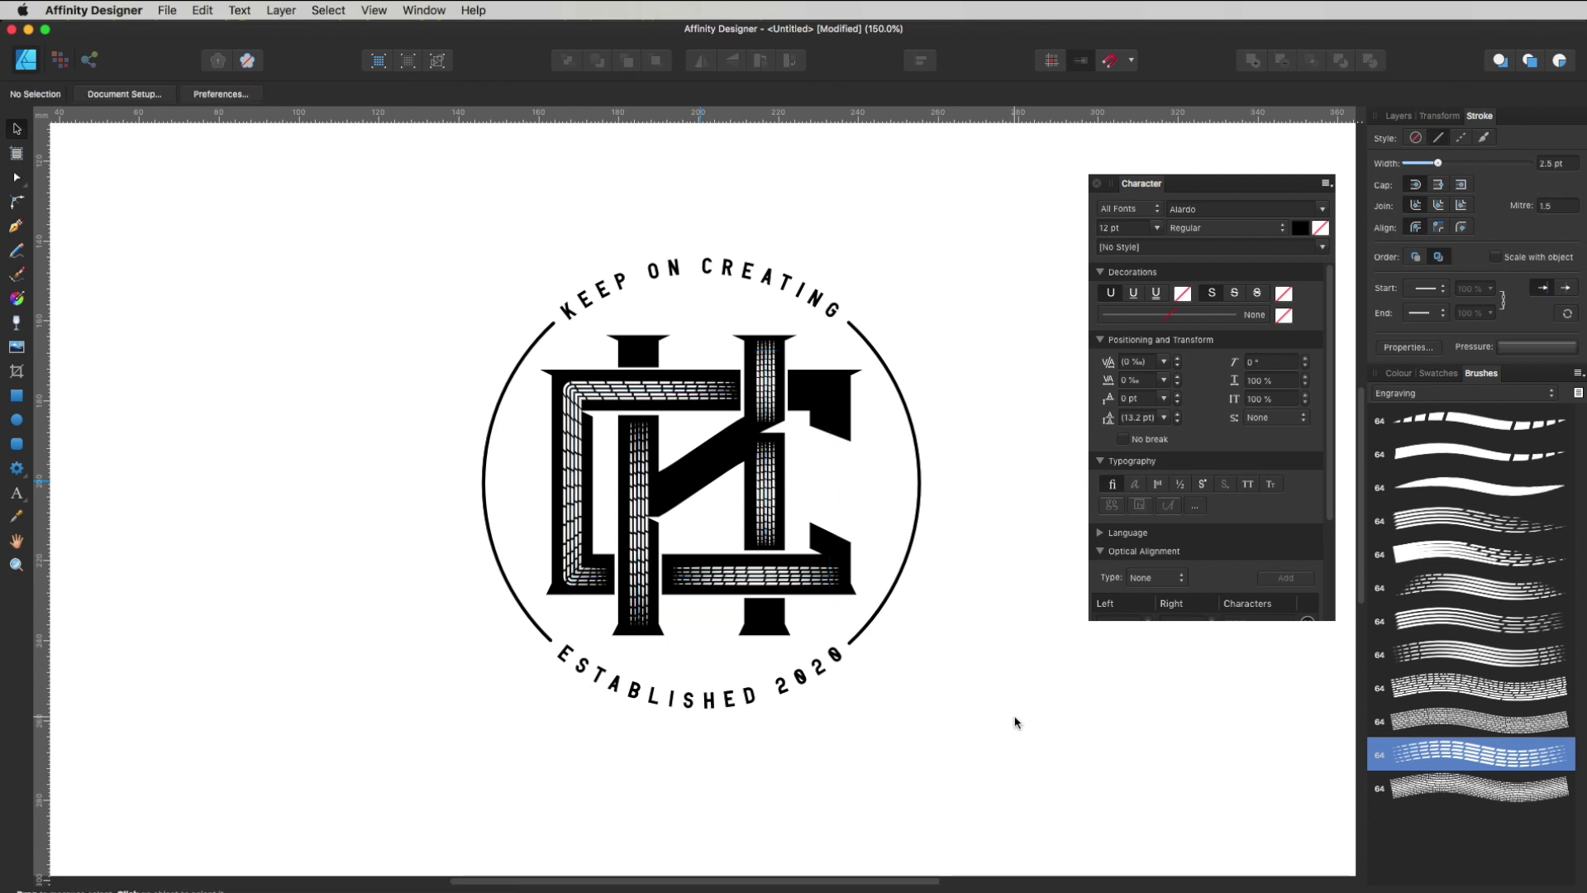
Apply the same Engraving brush to both side arcs of the ring.
left_click(887, 371)
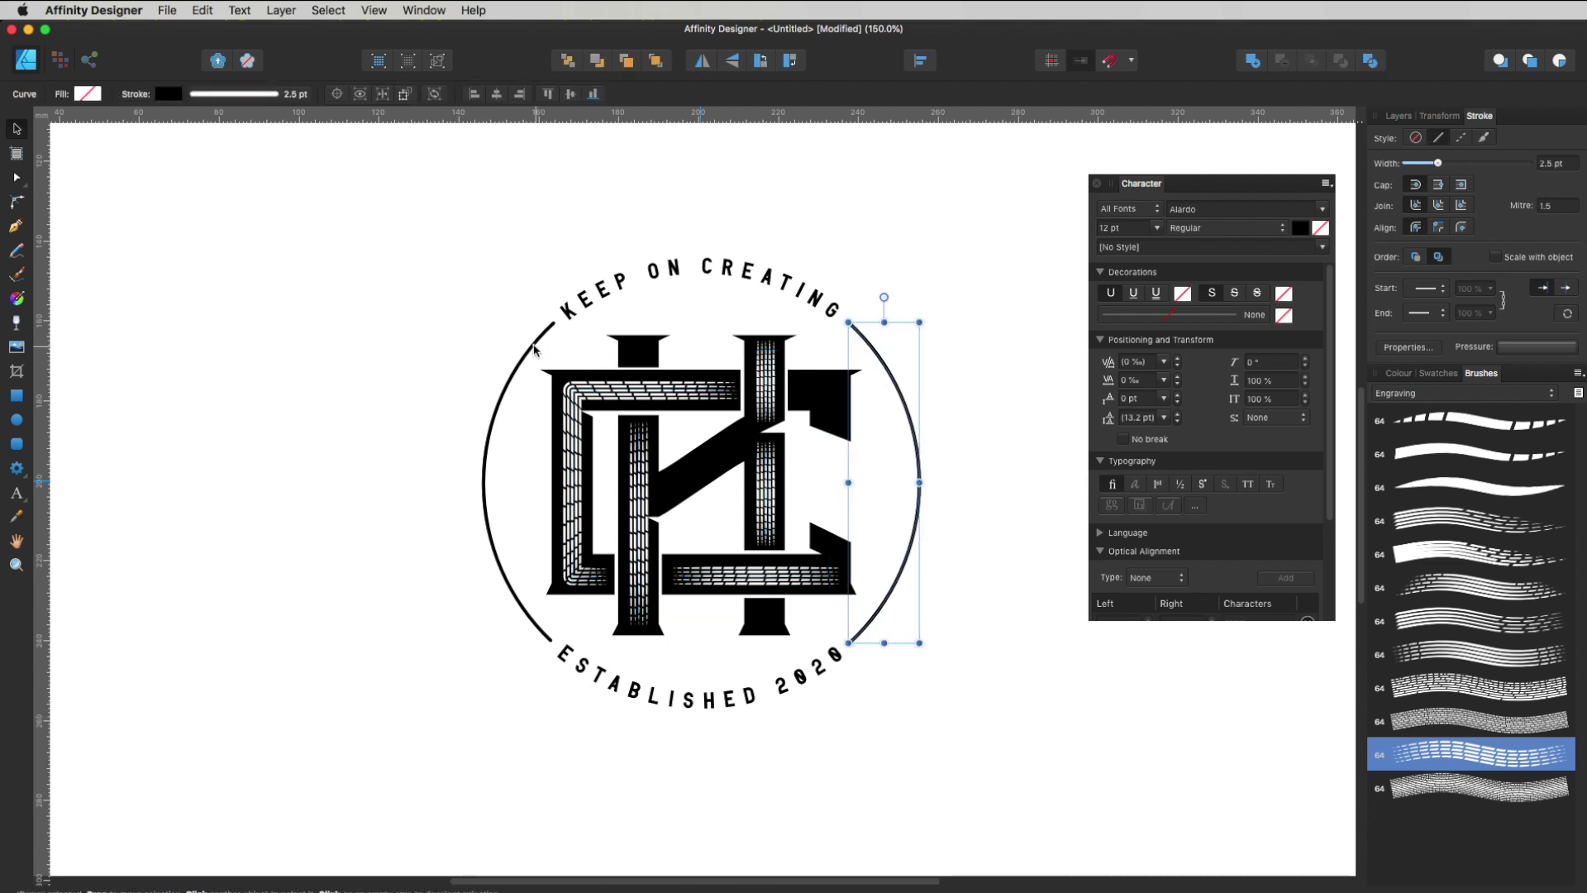
left_click(539, 348, "shift")
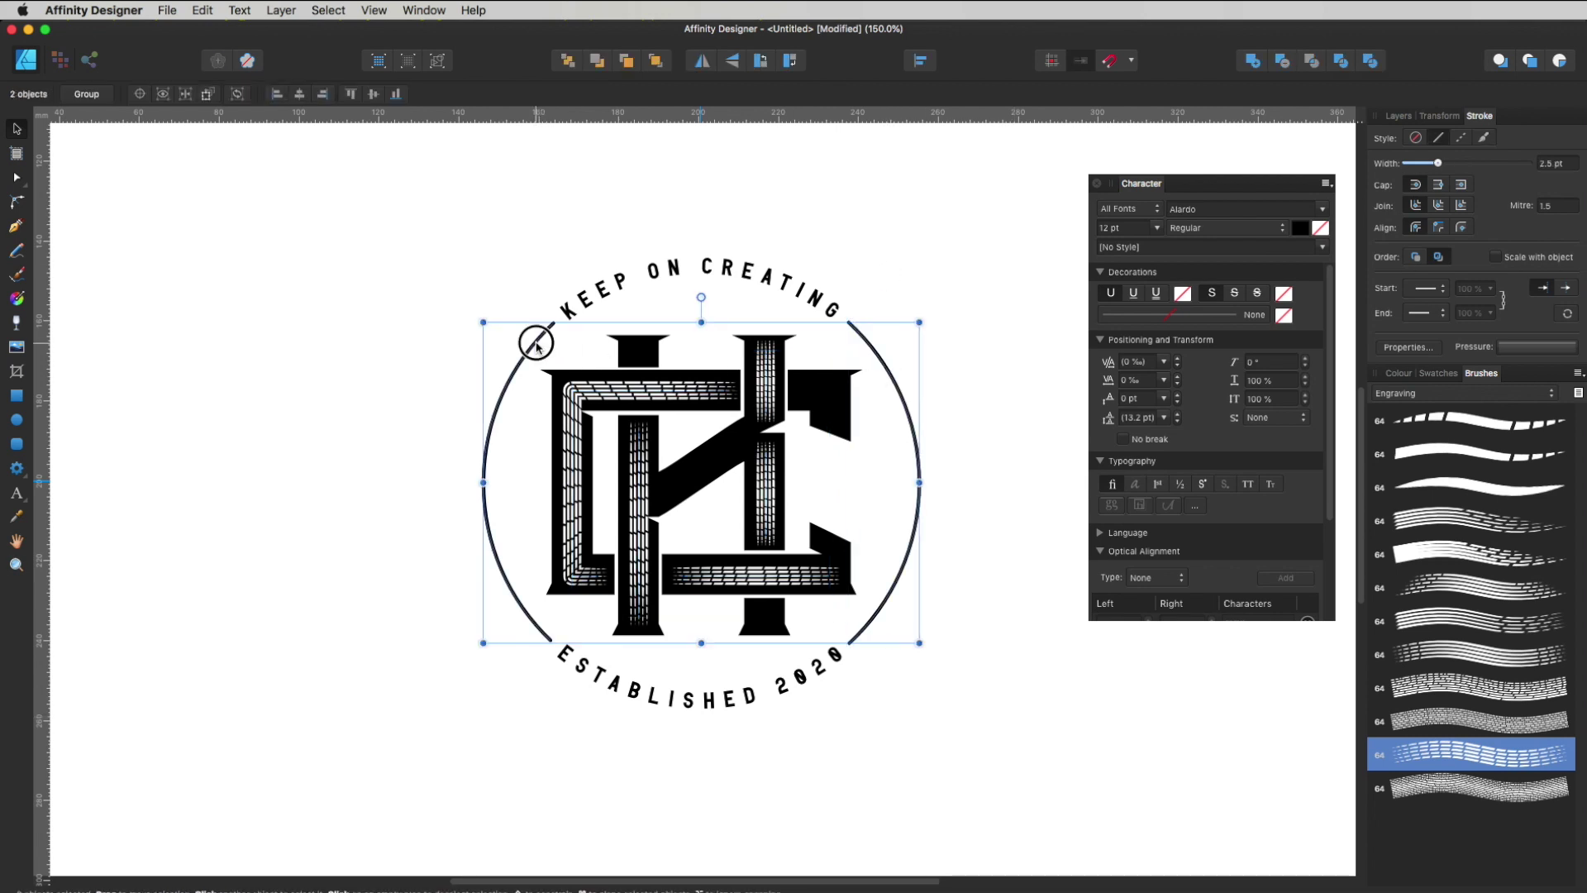
left_click(1473, 755)
left_click(969, 707)
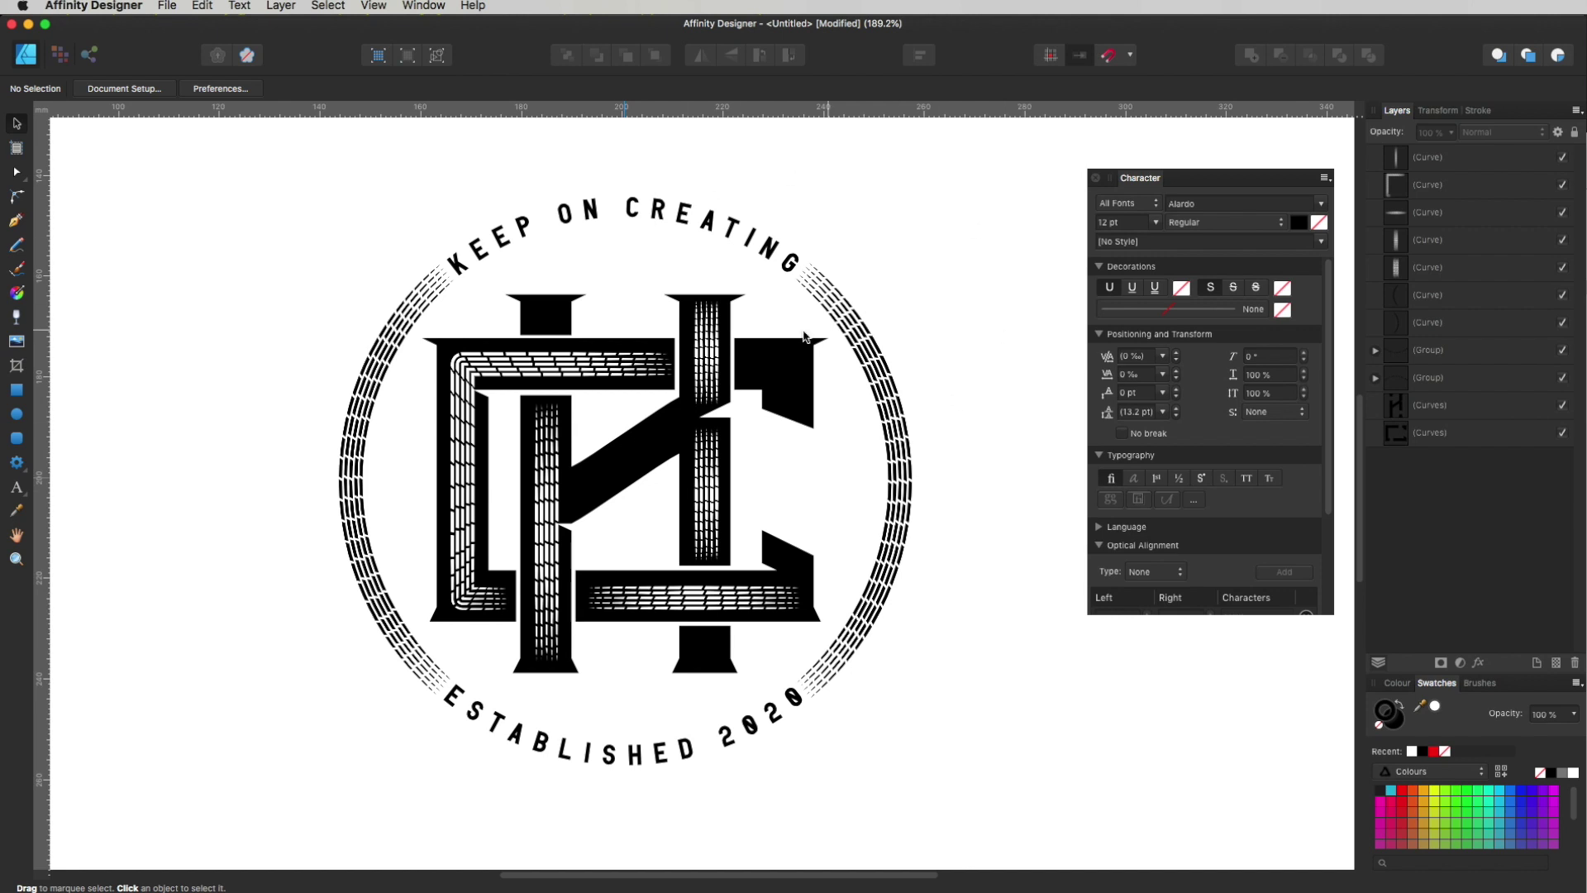
Fill the curved text groups and monogram shapes with white.
left_click(1438, 354)
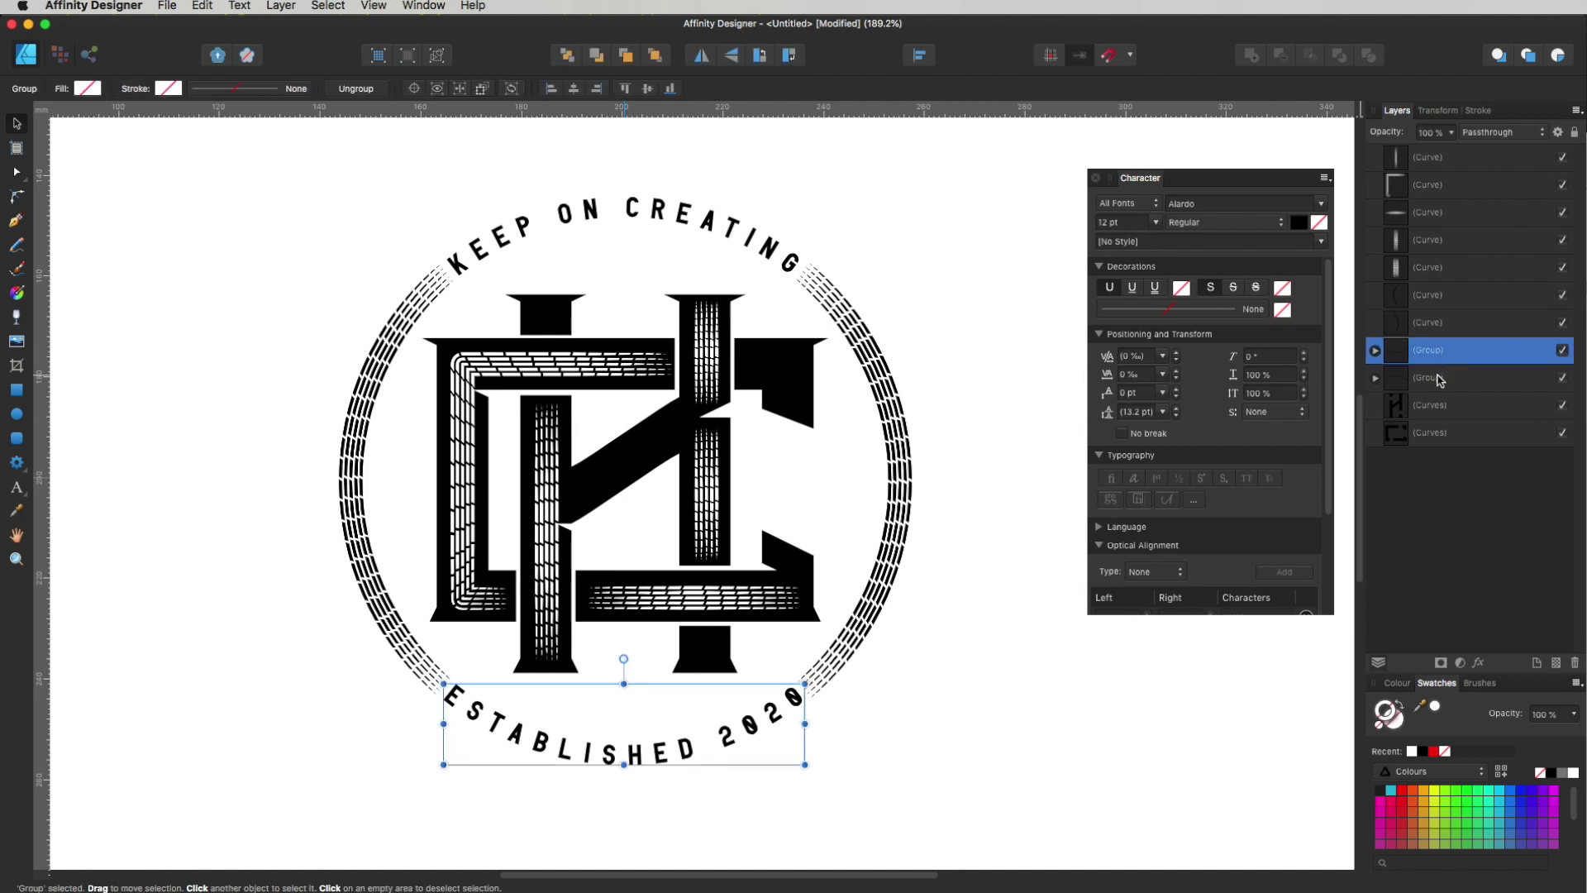
left_click(1438, 378, "shift")
left_click(1440, 405, "shift")
left_click(1442, 433, "shift")
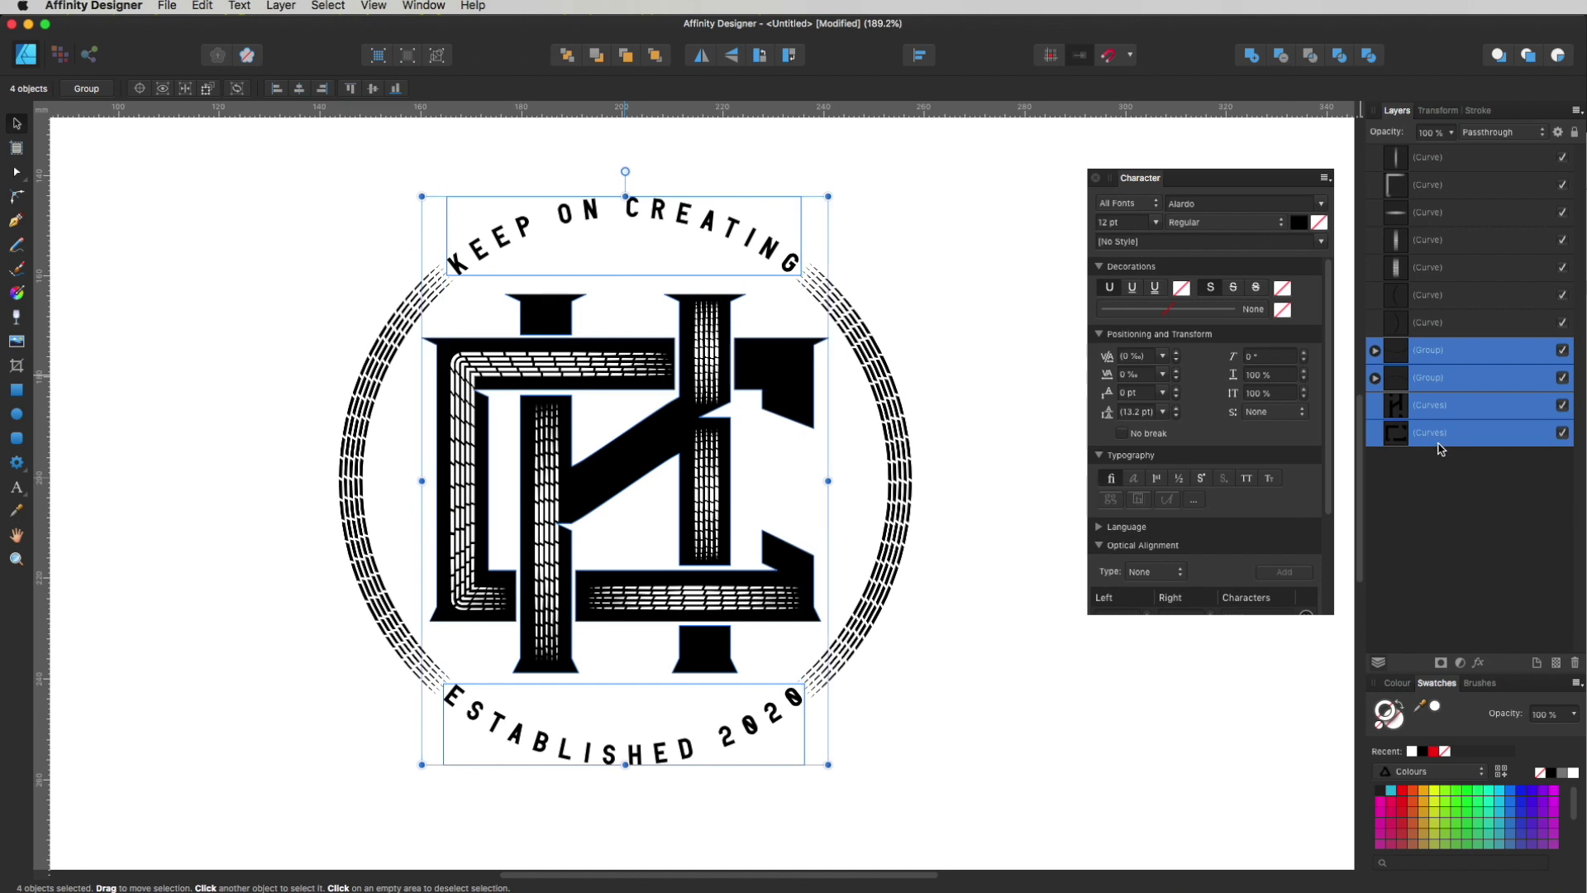
left_click(1402, 724)
left_click(1412, 752)
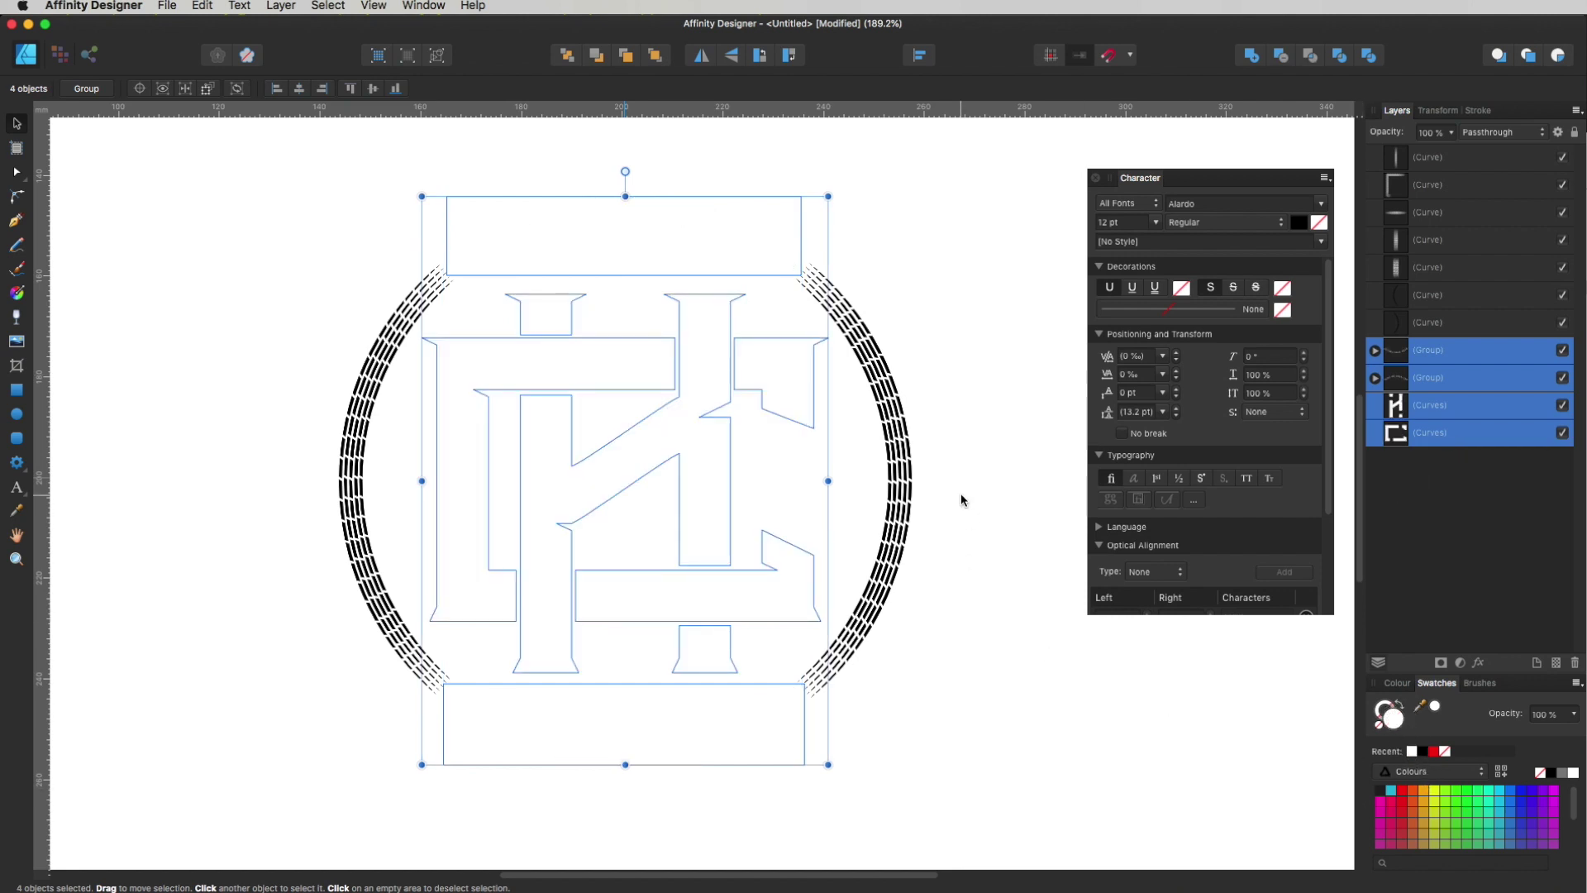
Set the stroke colour of both ring arcs to white.
left_click(910, 484)
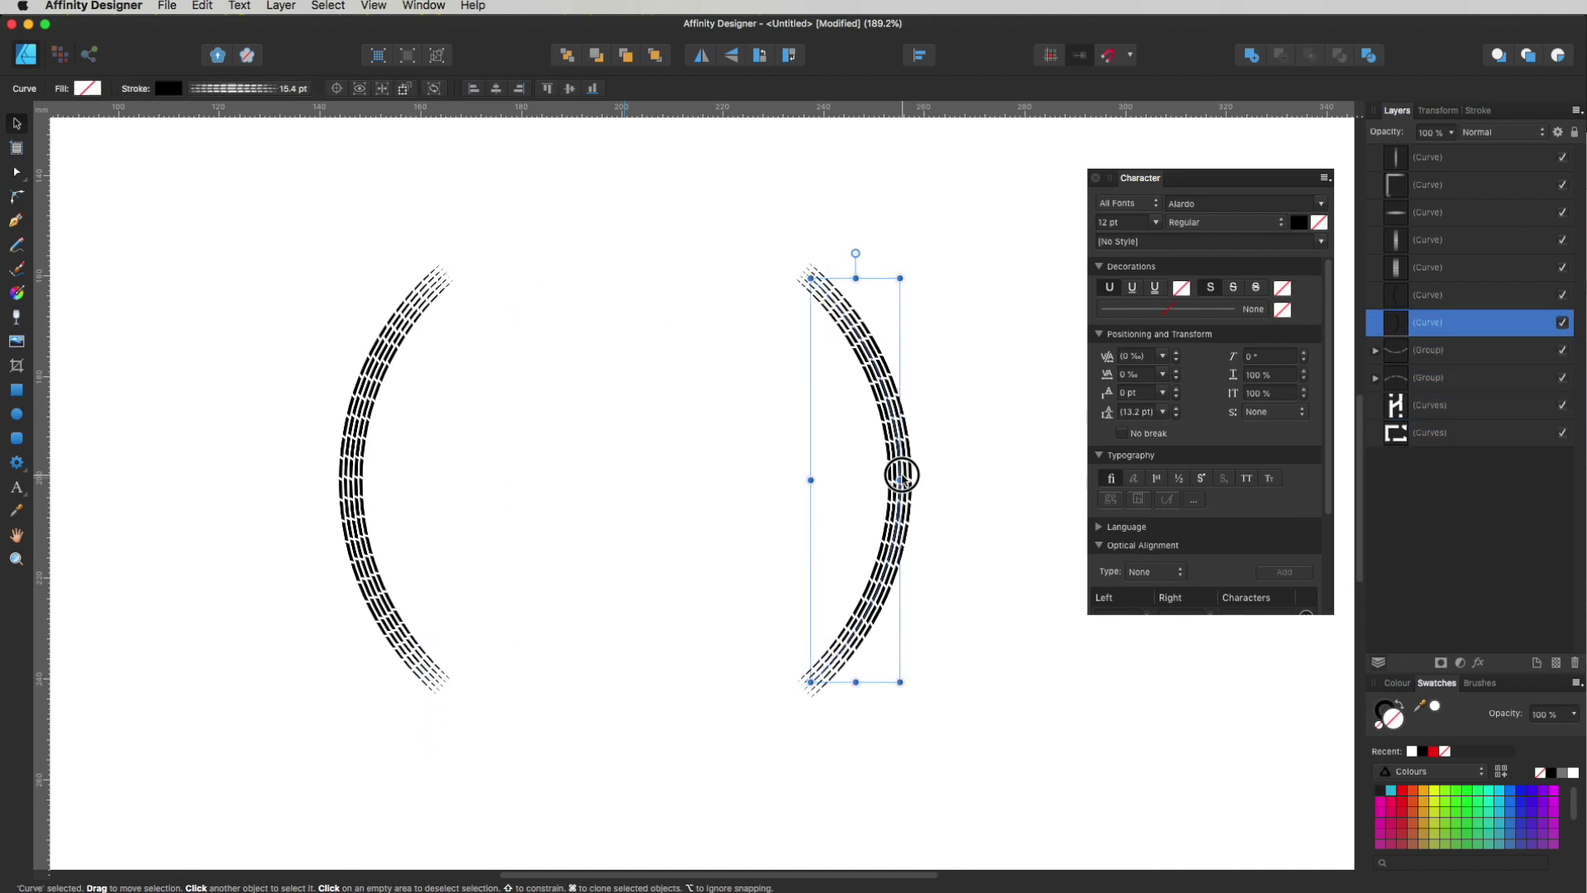
left_click(1438, 299, "shift")
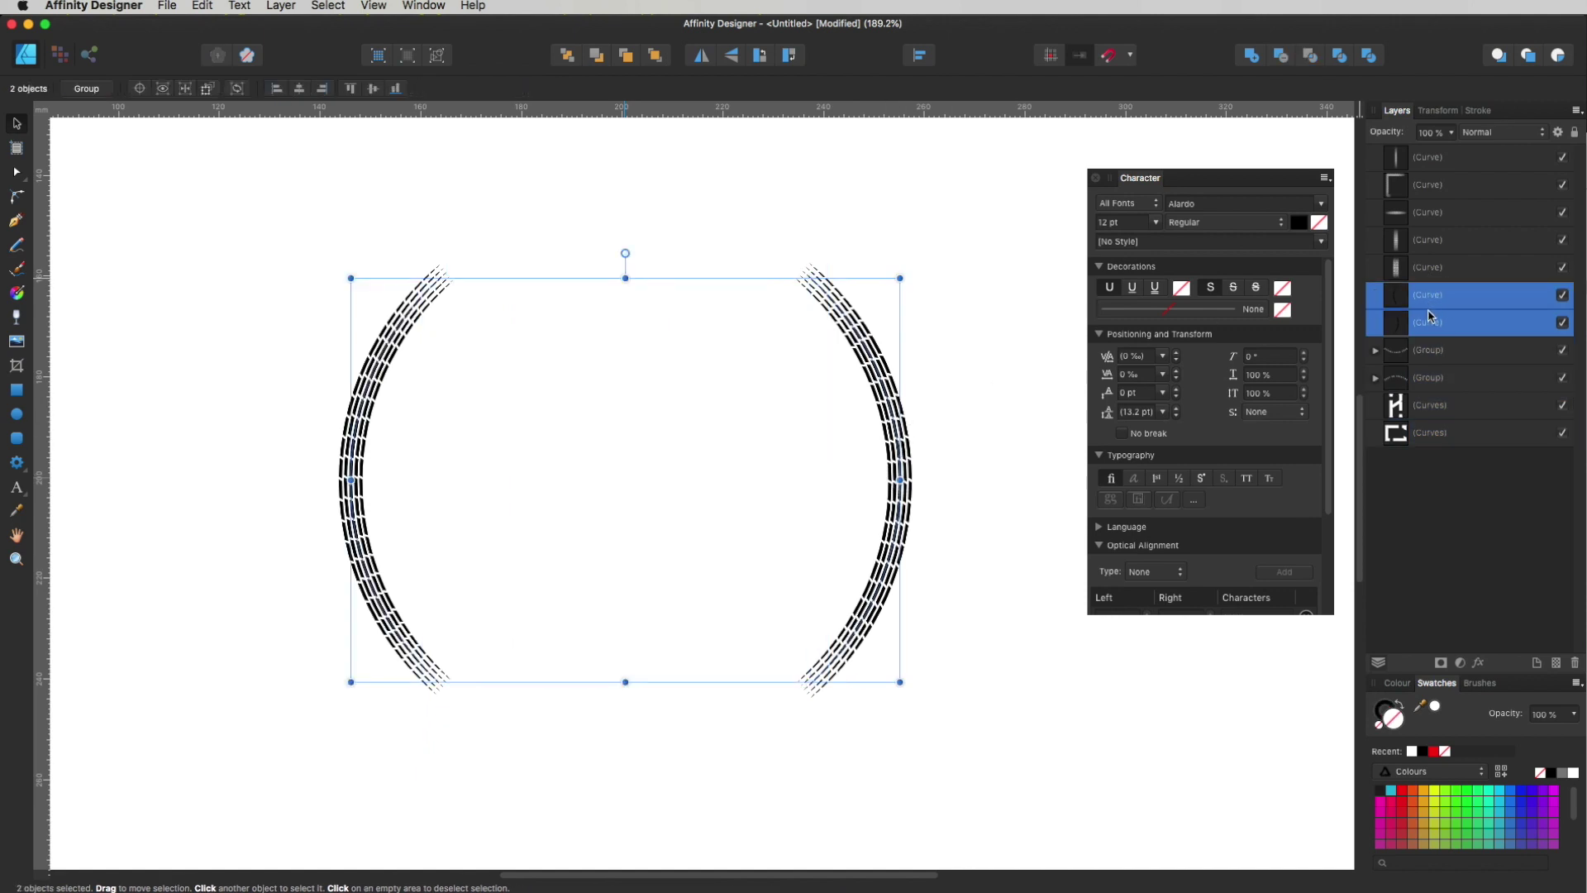
left_click(1386, 708)
left_click(1412, 752)
Make the five inline brush curves' strokes black.
left_click(1444, 269)
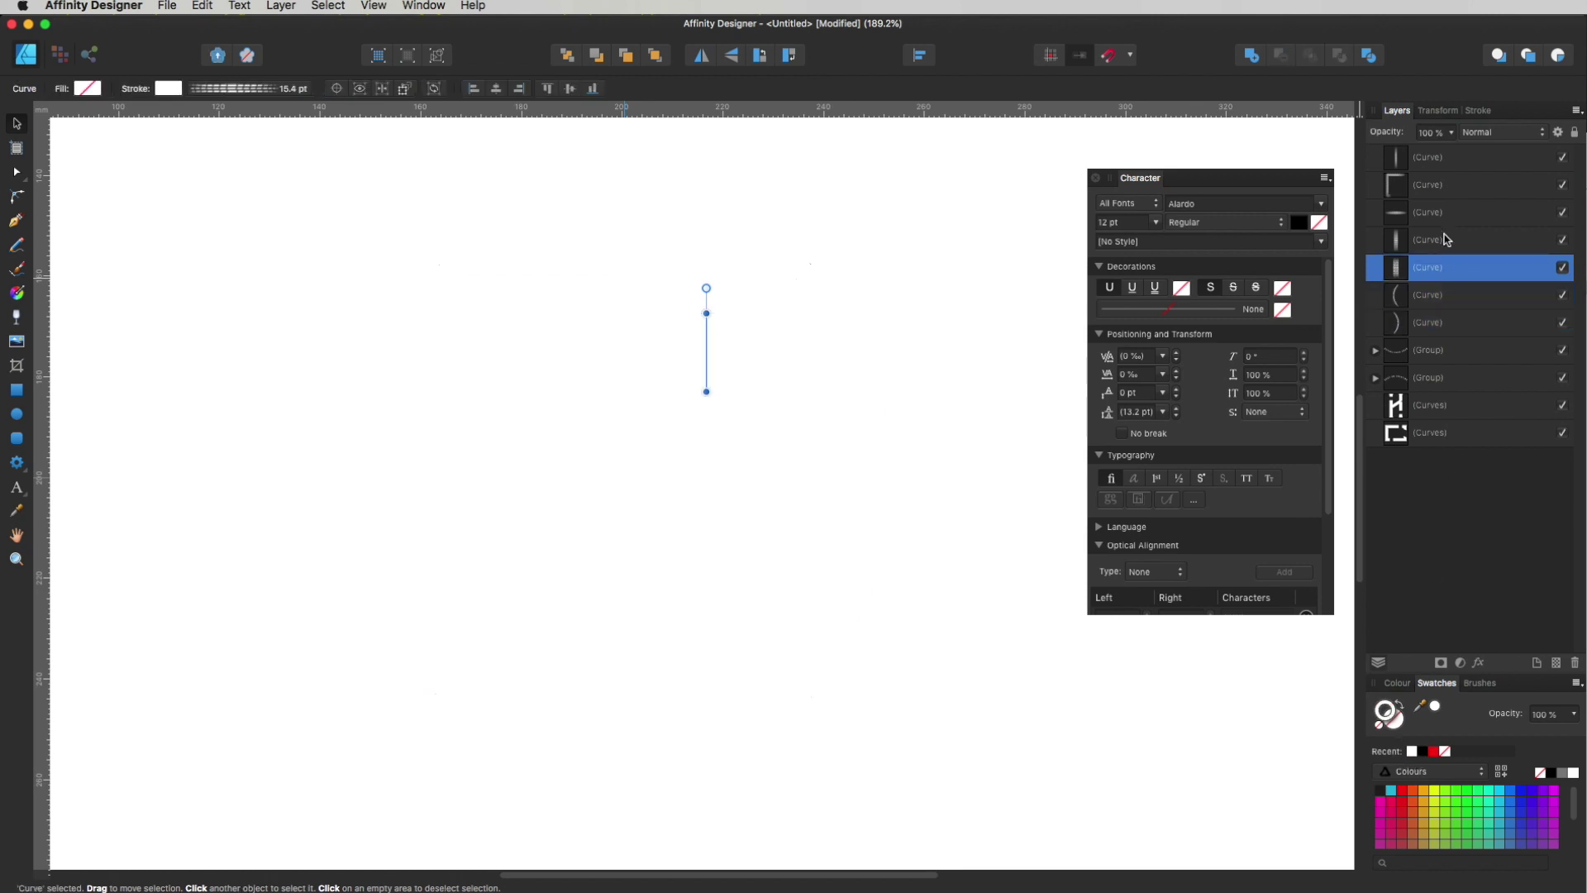
left_click(1436, 159, "shift")
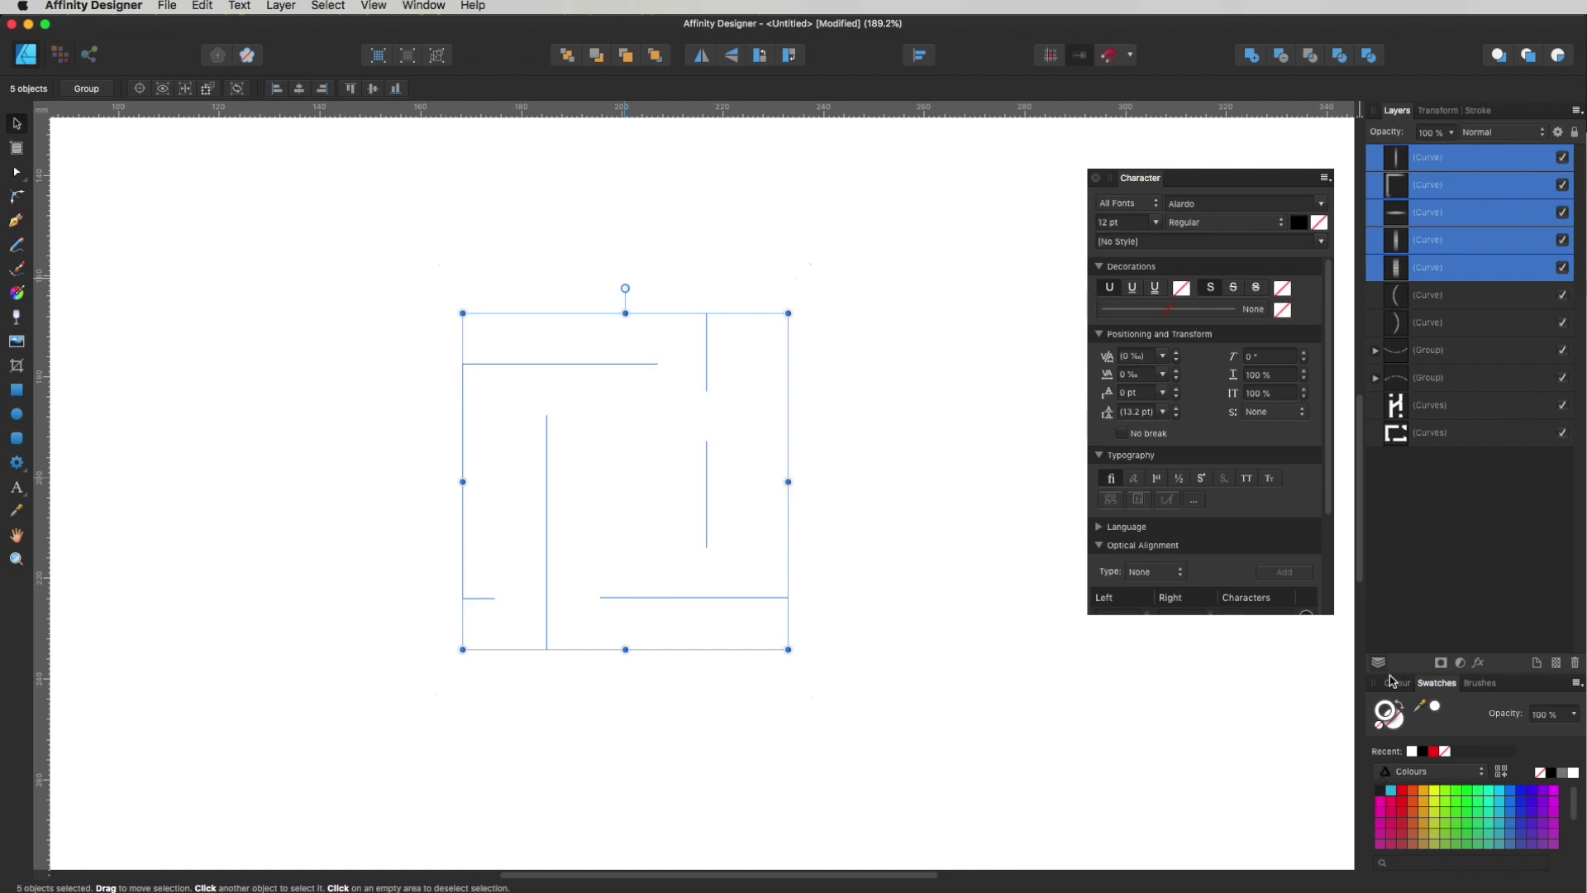
left_click(1425, 752)
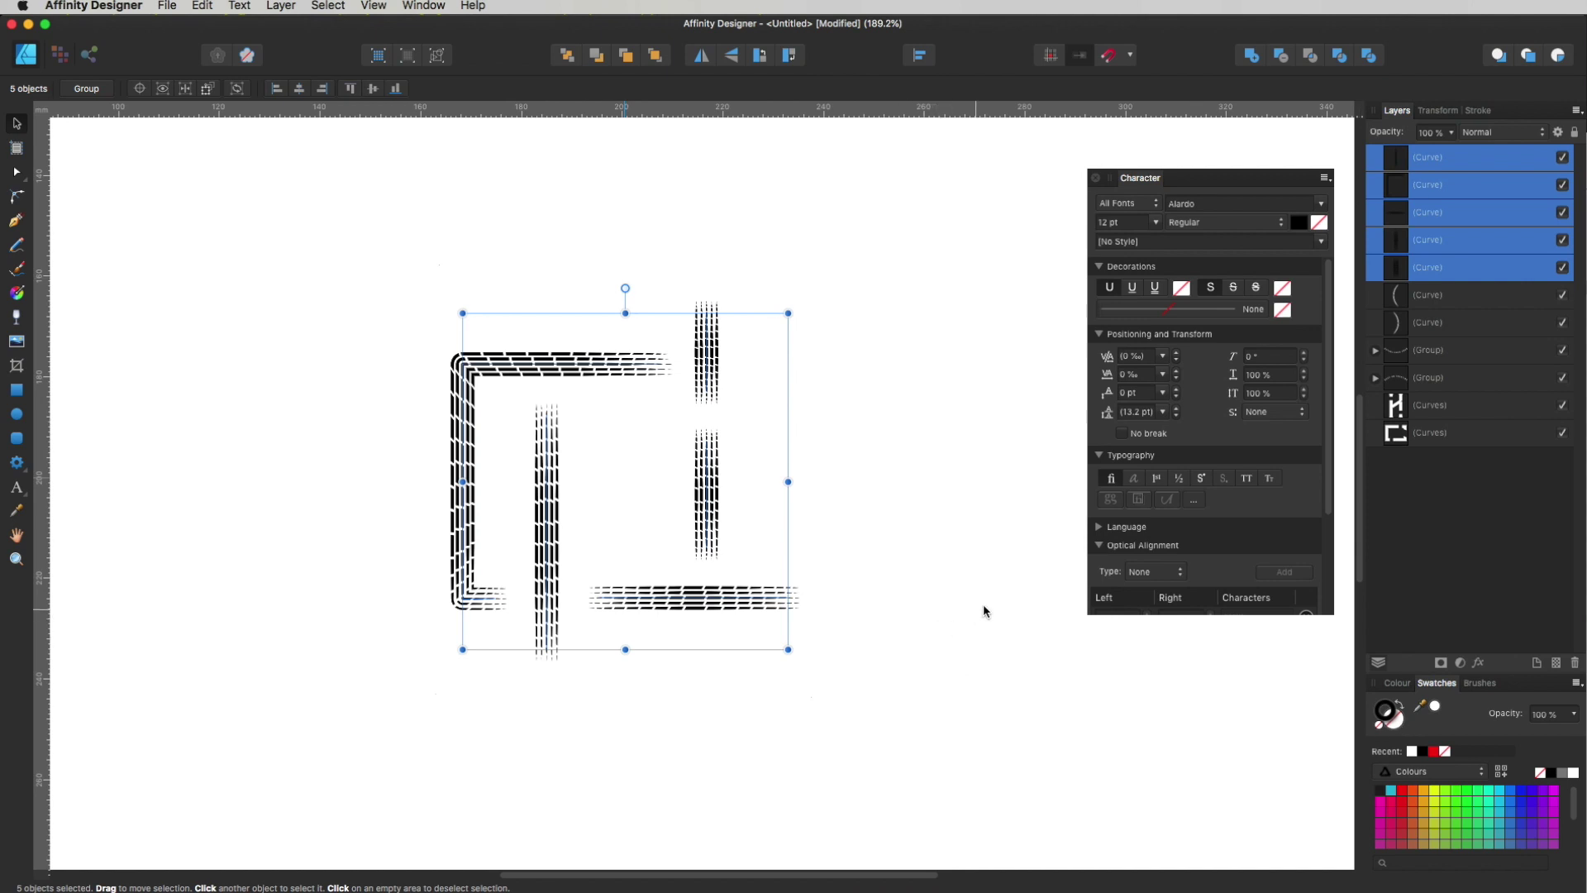
left_click(1437, 156)
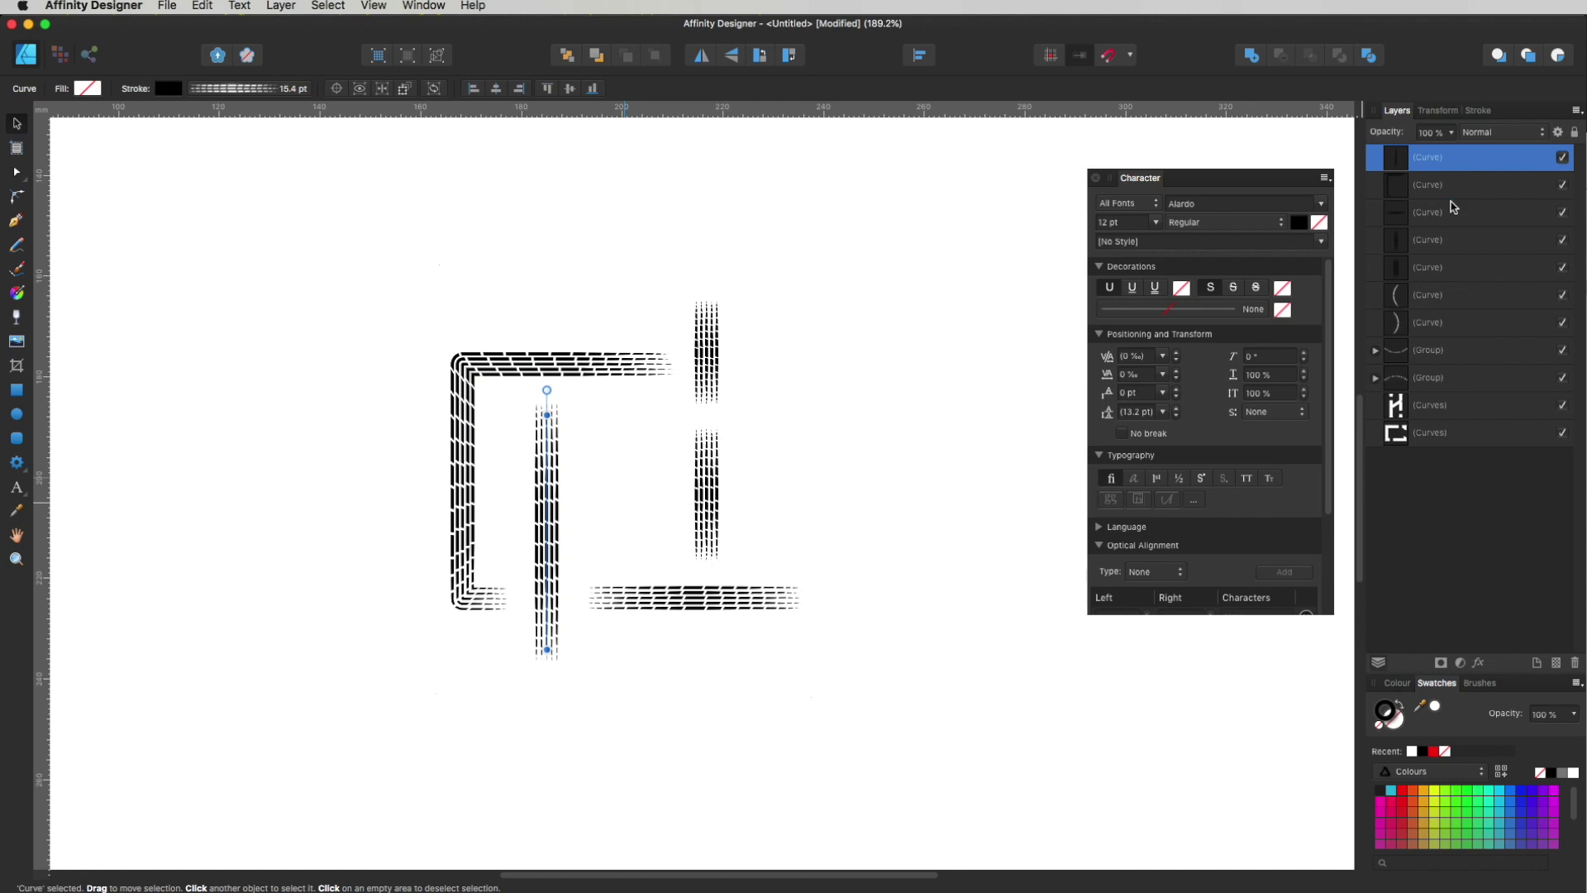
Add a new layer named 'Background Layer' at the bottom of the stack.
left_click(1537, 664)
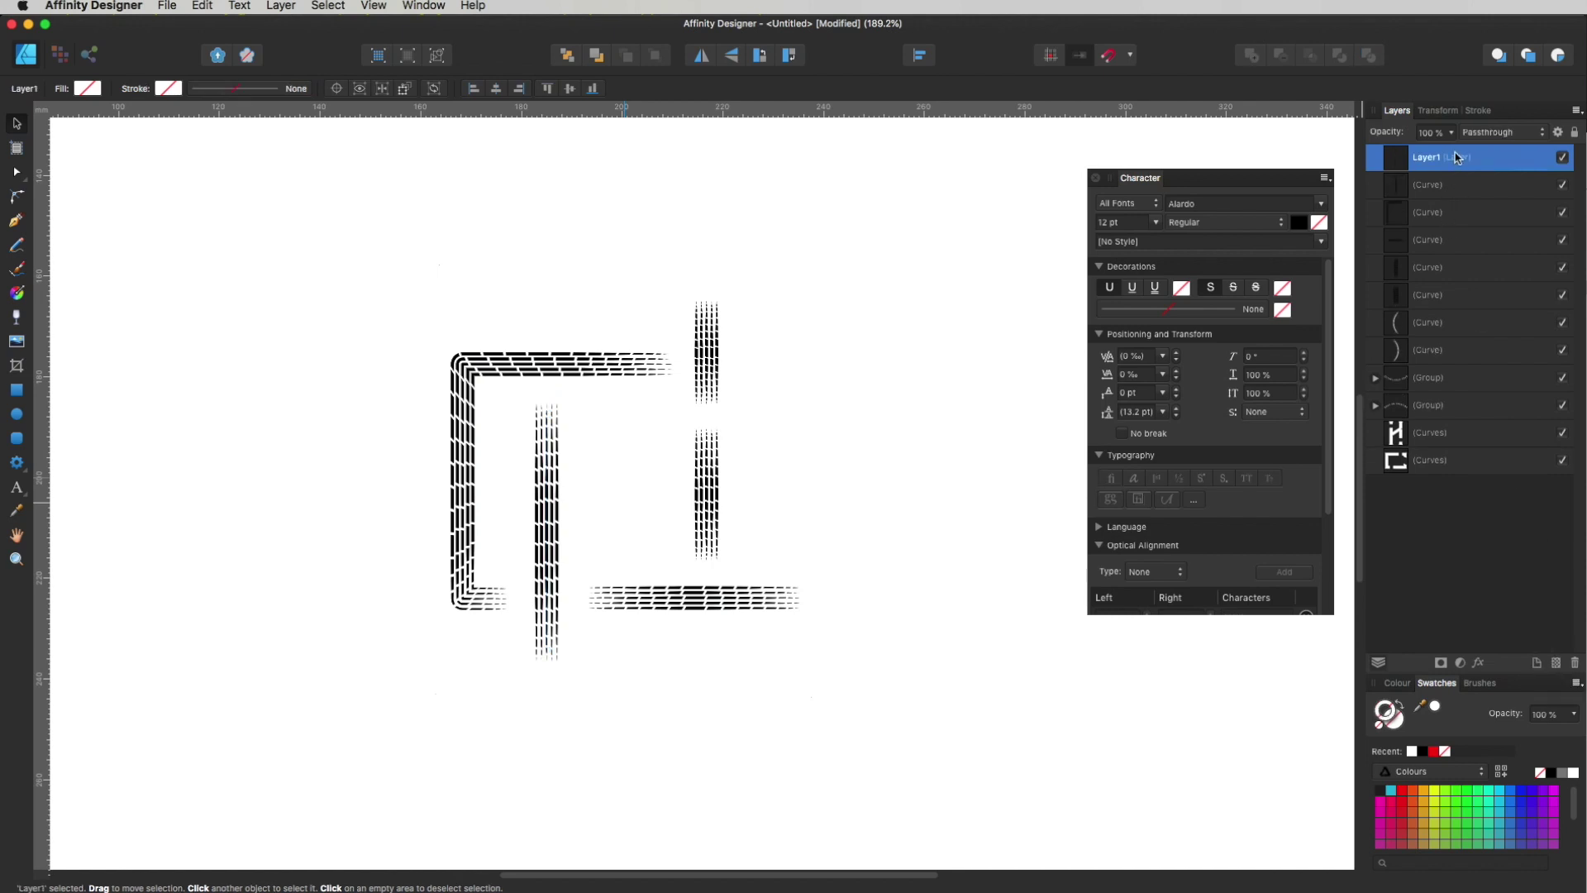
left_click_drag(1417, 156, 1368, 467)
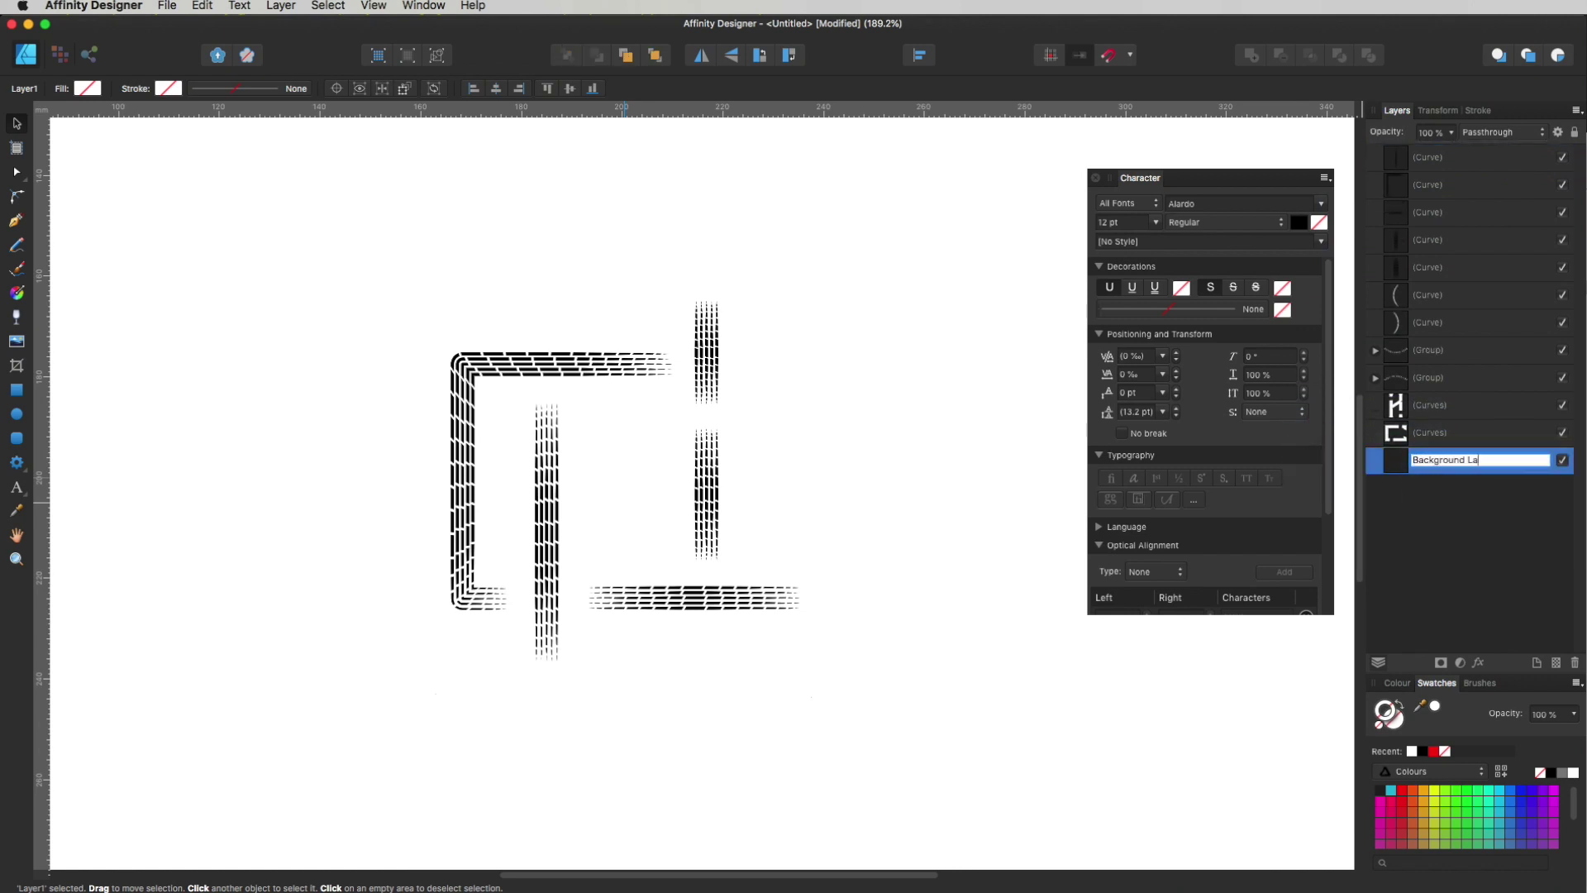
key("Return")
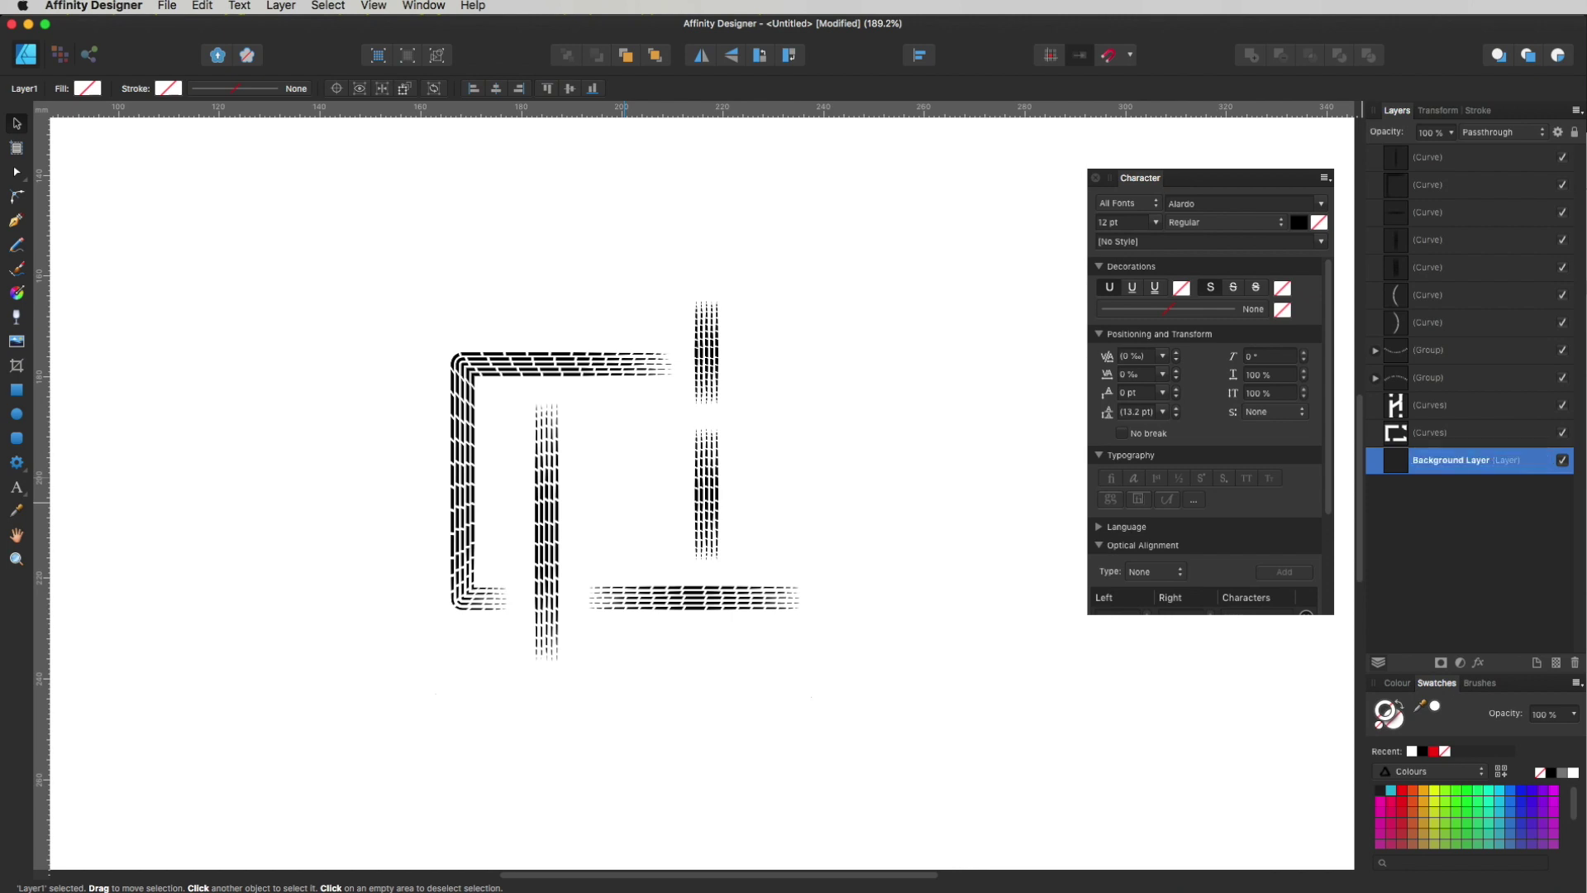
left_click(16, 392)
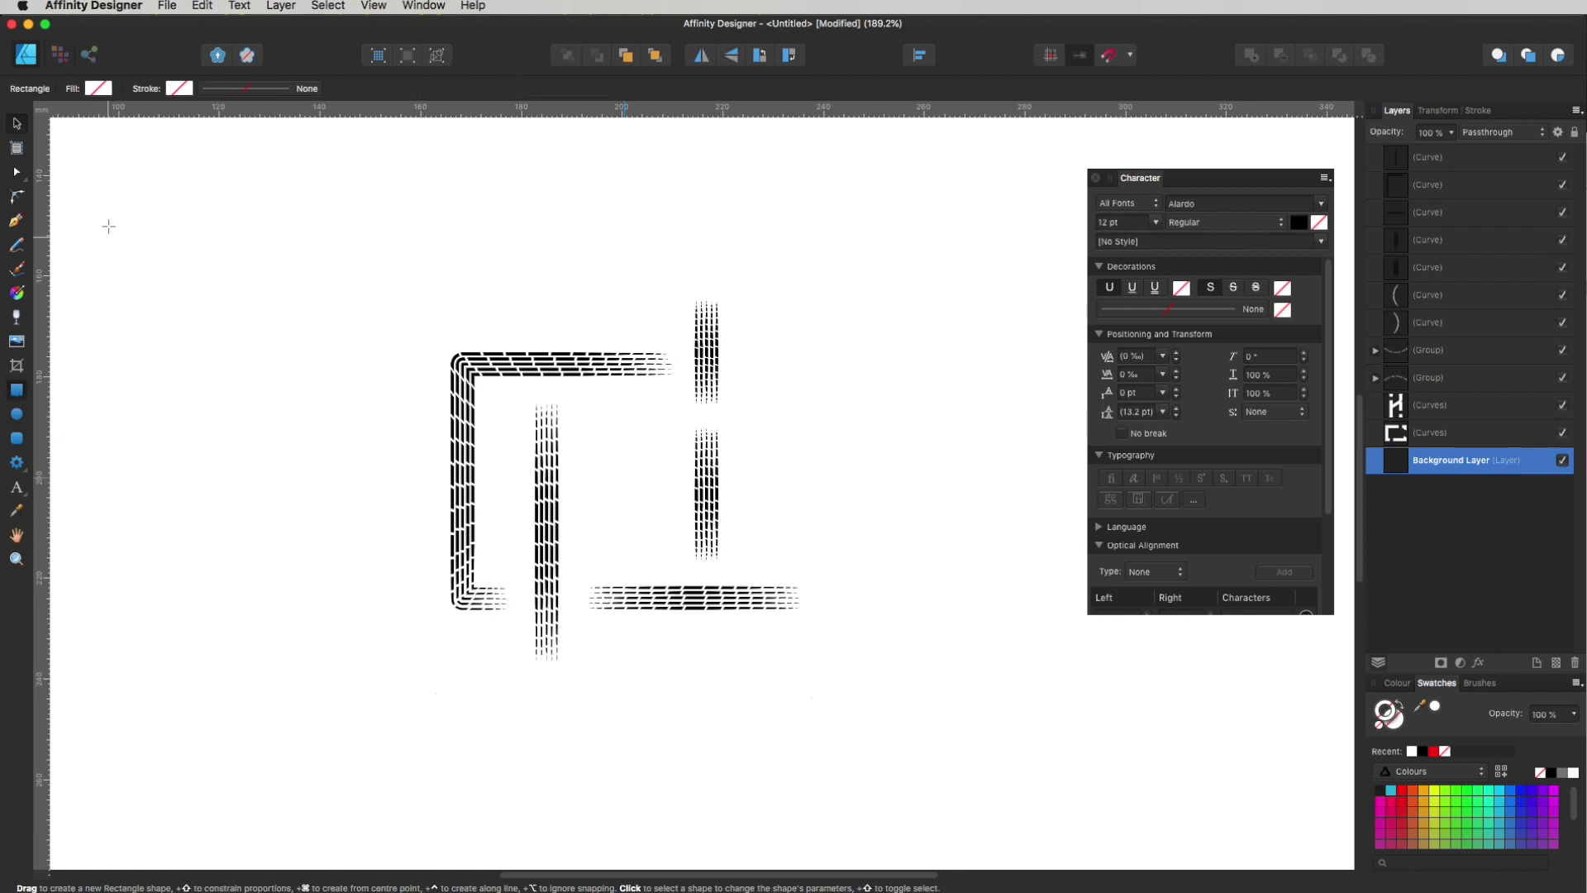
Draw a black square over the whole logo on the Background Layer and centre it.
key("super+1")
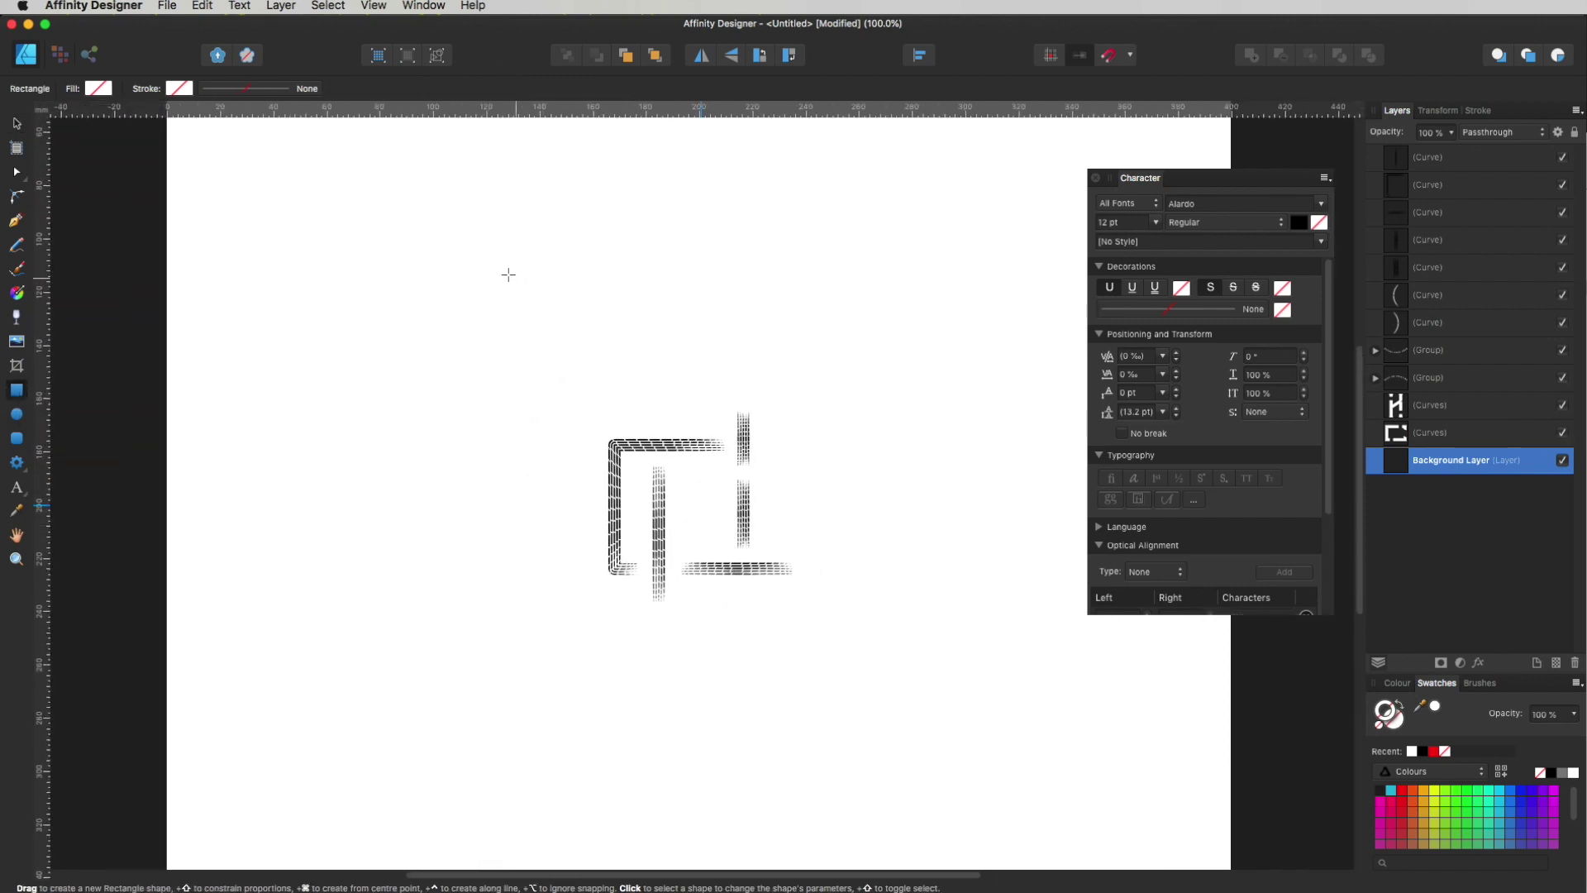
mouse_move(375, 198)
left_mouse_down()
mouse_move(992, 695)
mouse_move(1053, 801)
mouse_move(1035, 810)
left_mouse_up()
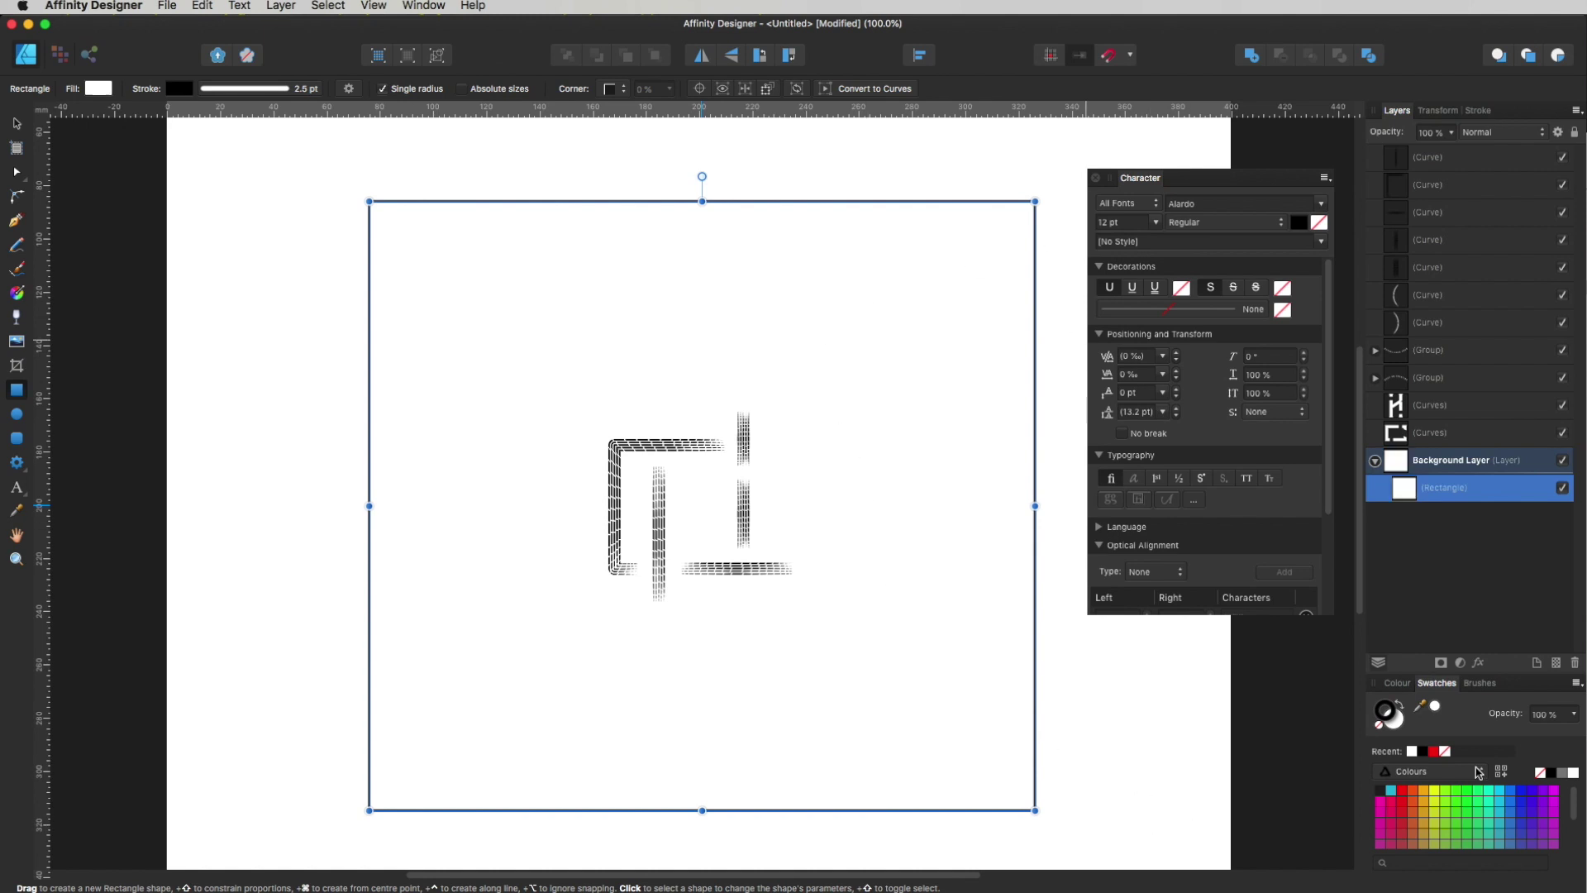
left_click(1401, 705)
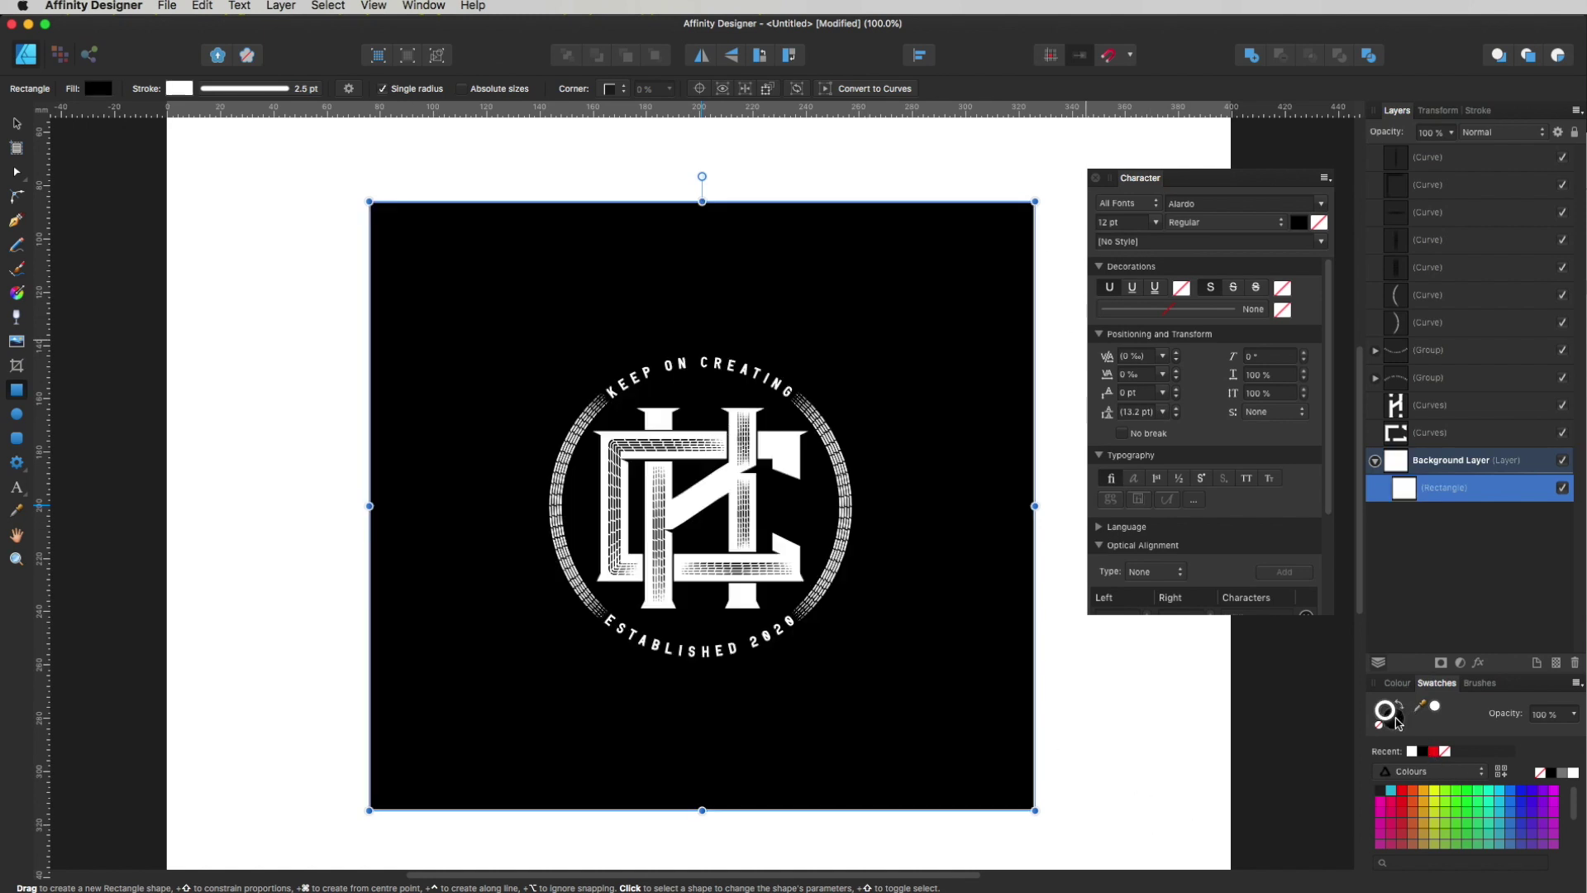
left_click(1067, 649)
key("v")
left_click_drag(911, 662, 896, 666)
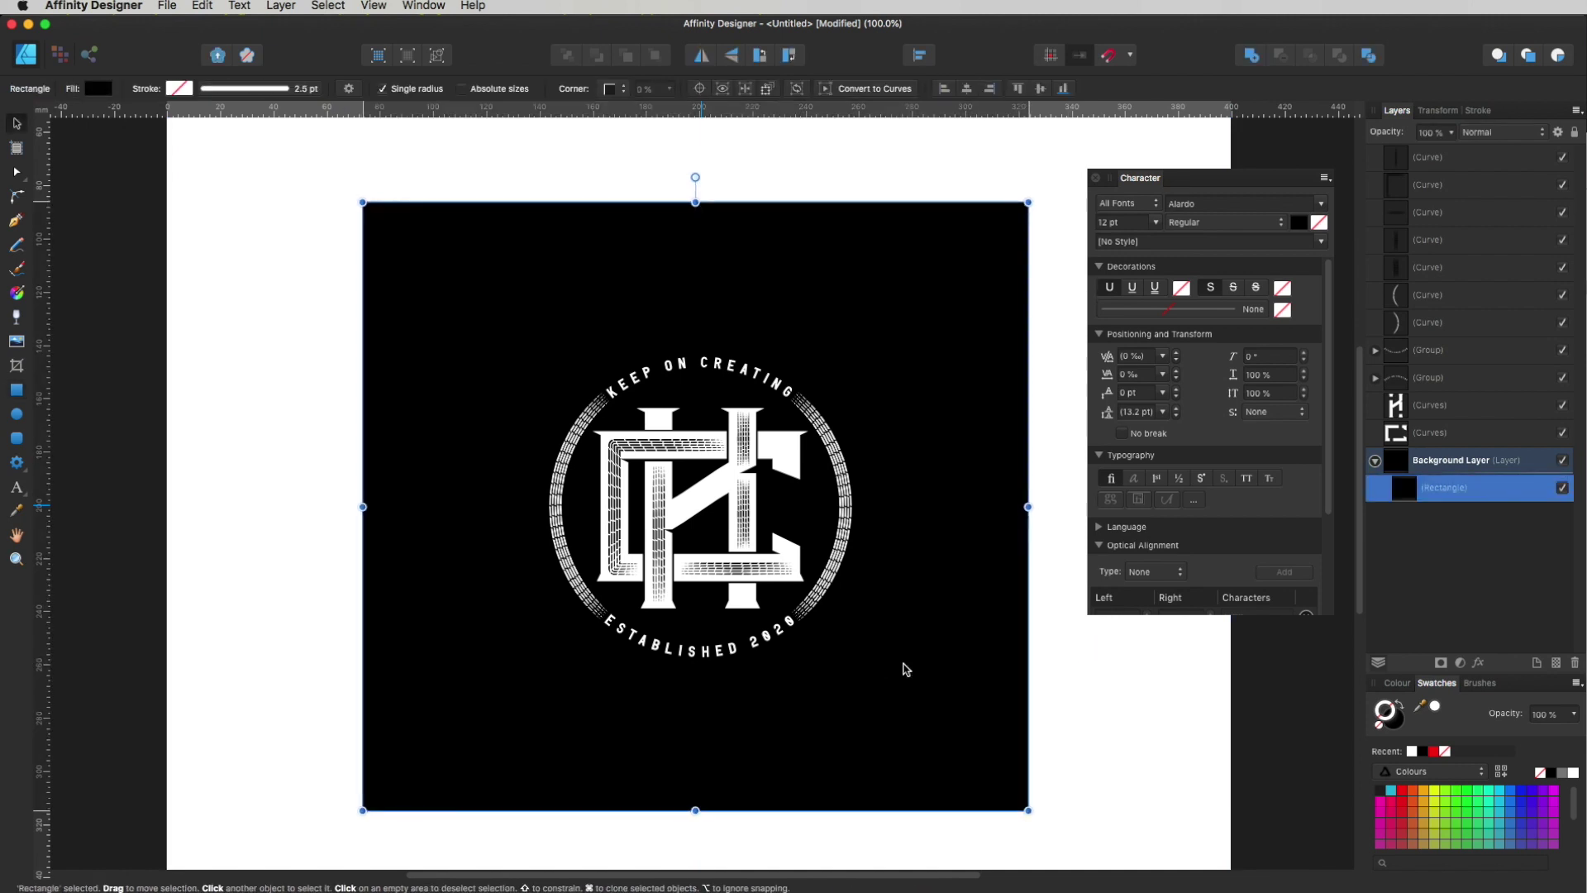
scroll(833, 618, "up", 5)
scroll(834, 618, "up", 3)
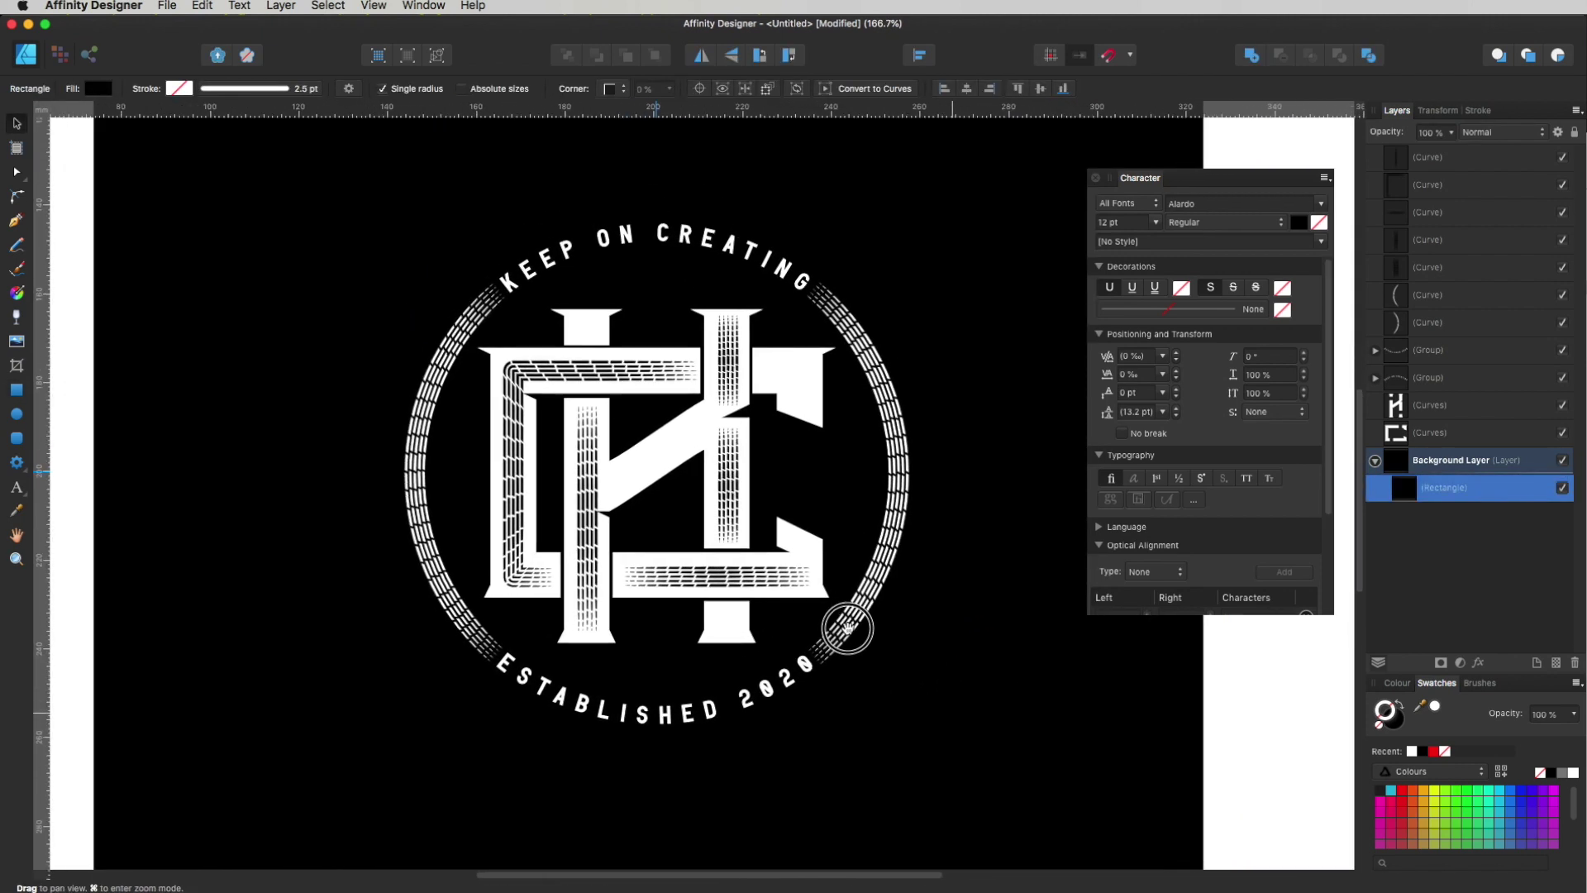
Add a new layer at the top of the layer stack.
key("p")
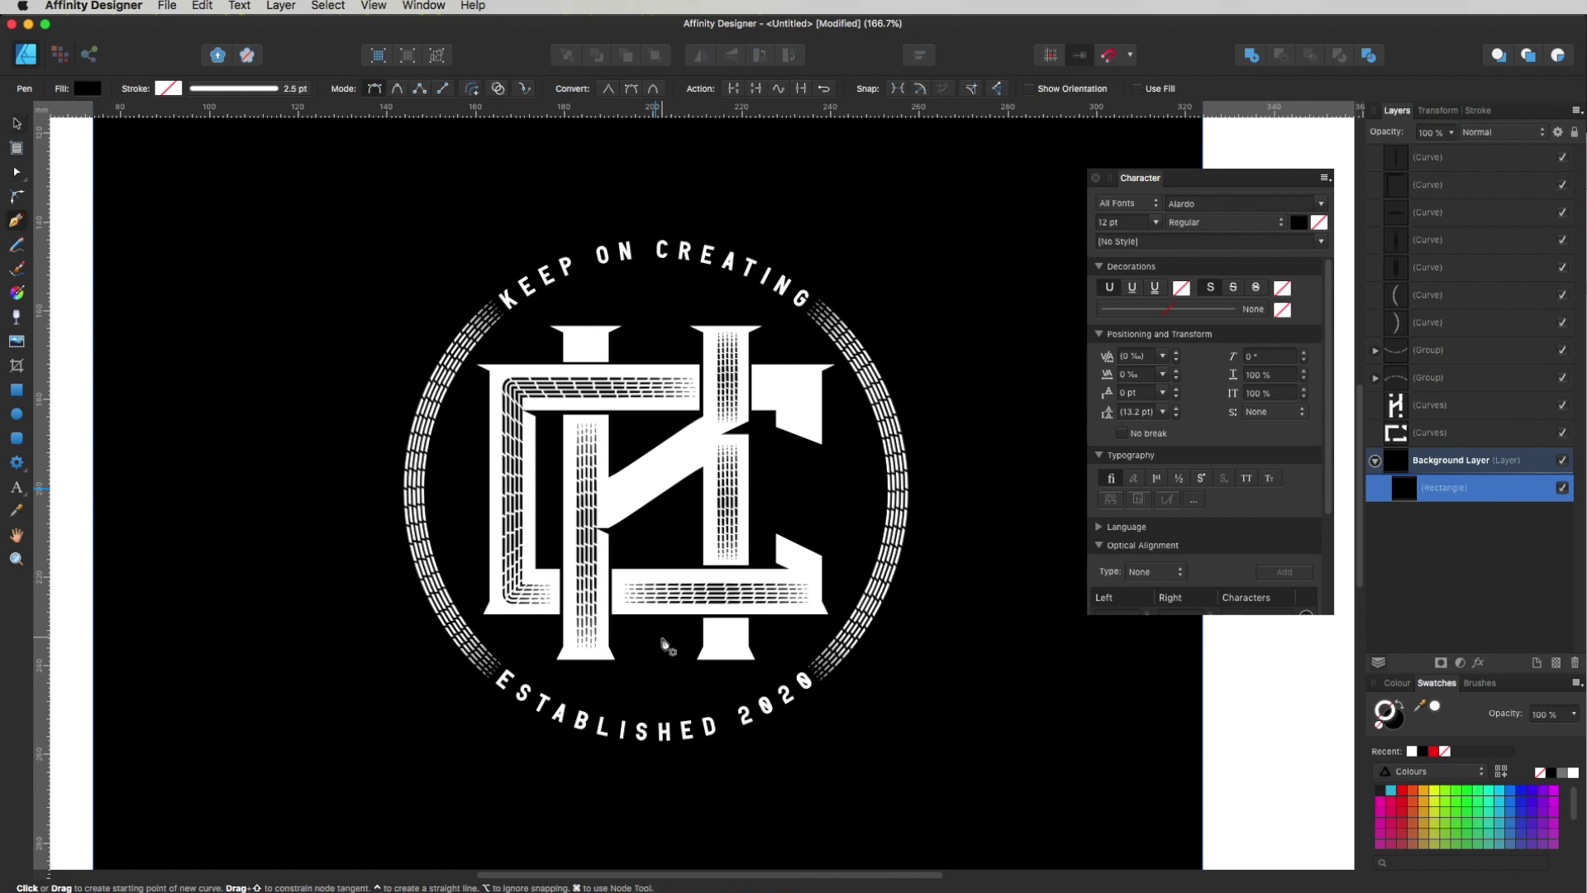
key("super+z")
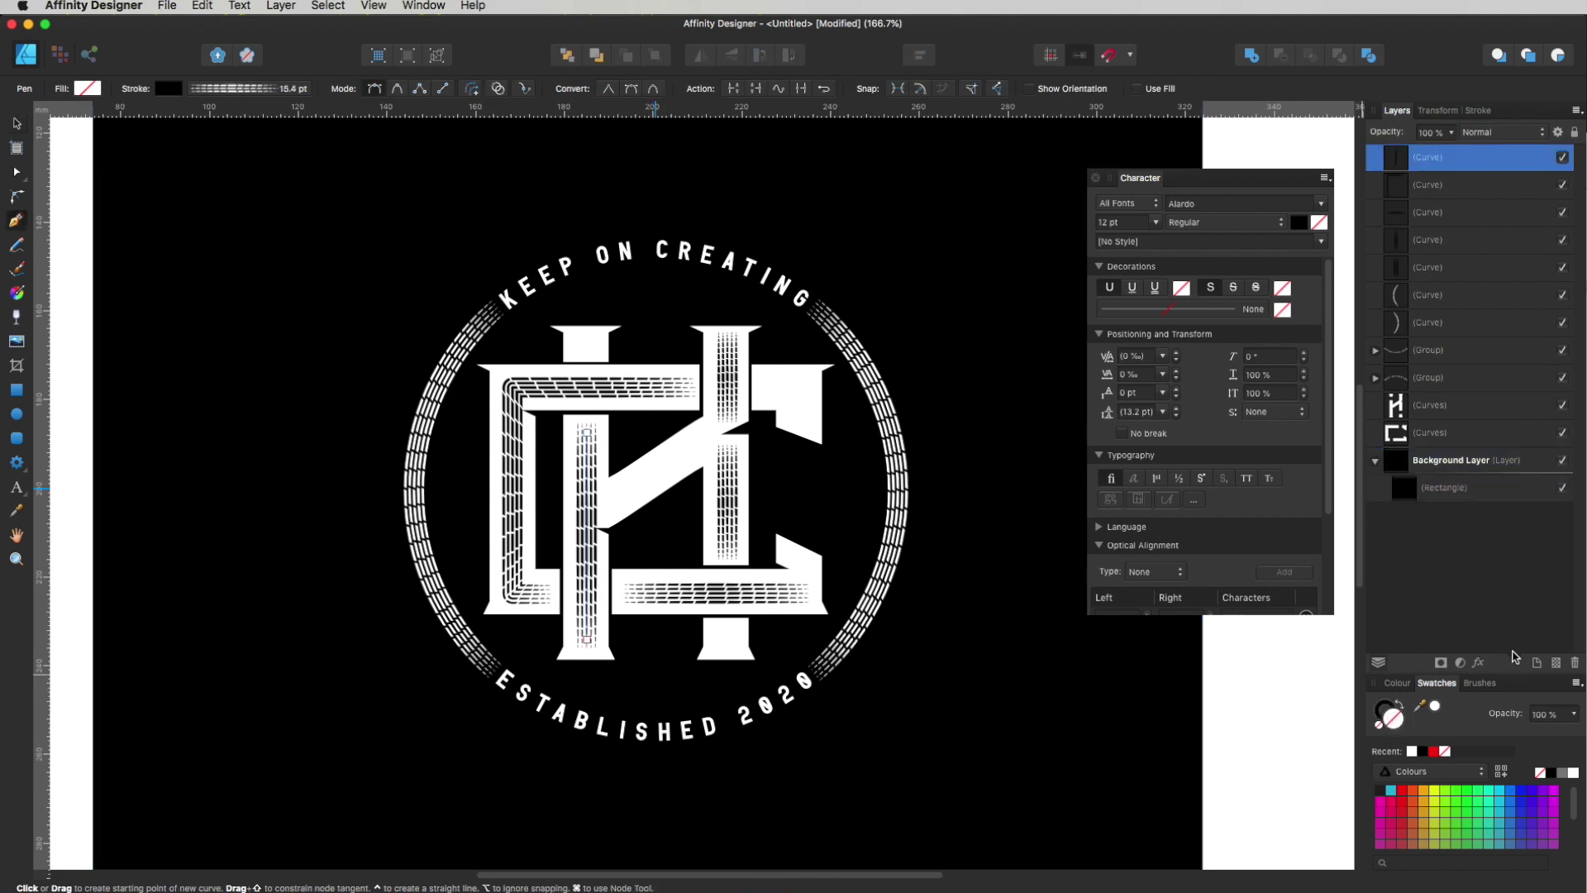
left_click(1538, 663)
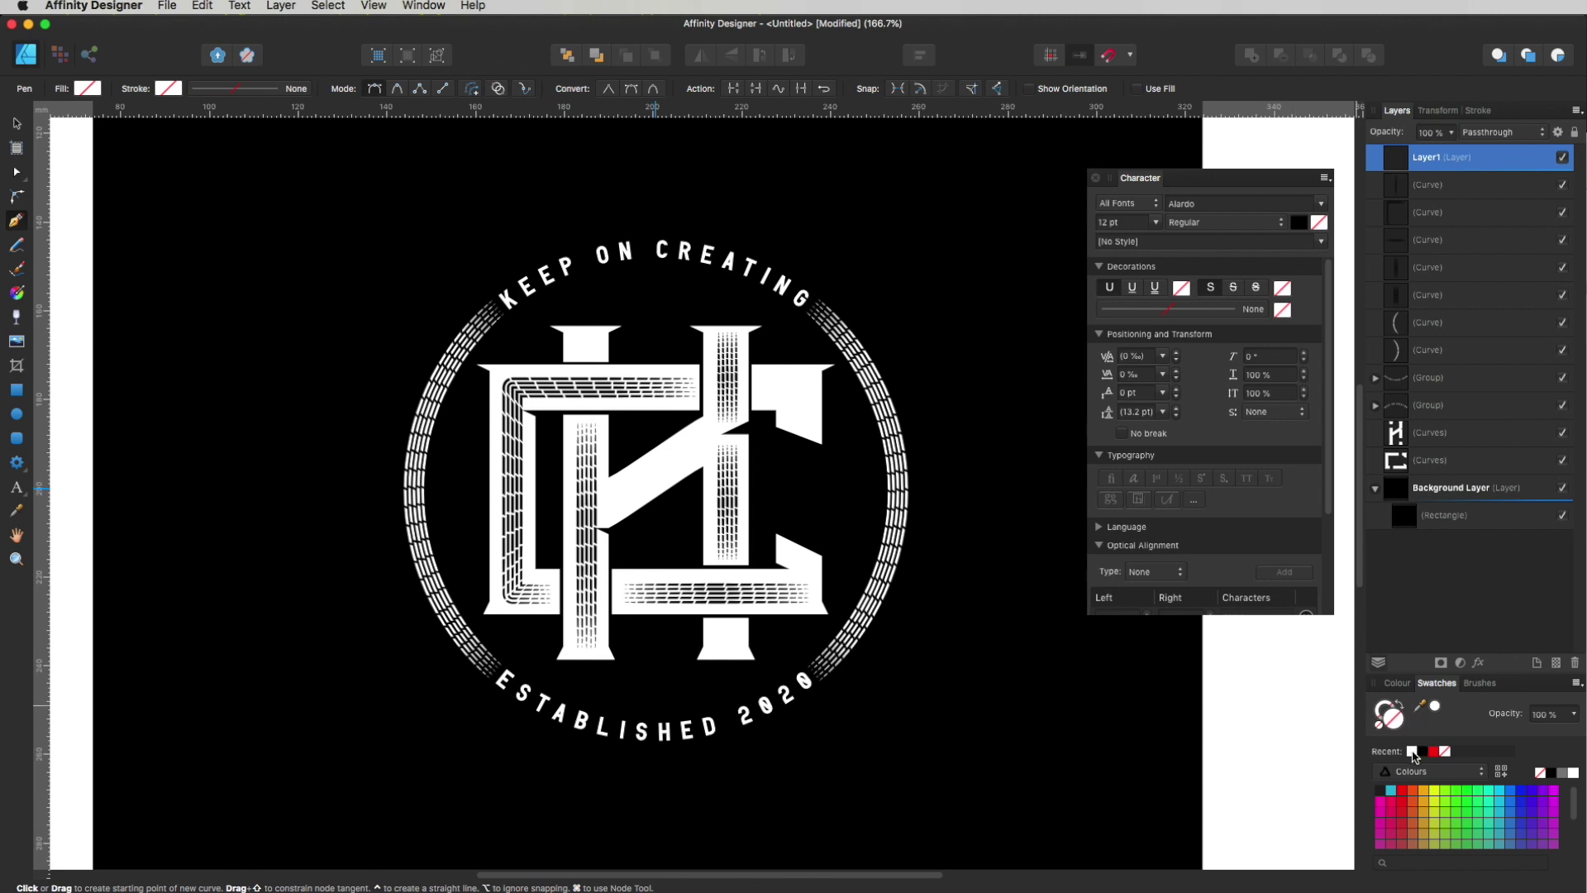
Draw a white lightning bolt below the monogram, just above ESTABLISHED 2020.
left_click_drag(648, 643, 678, 682)
left_click(664, 672)
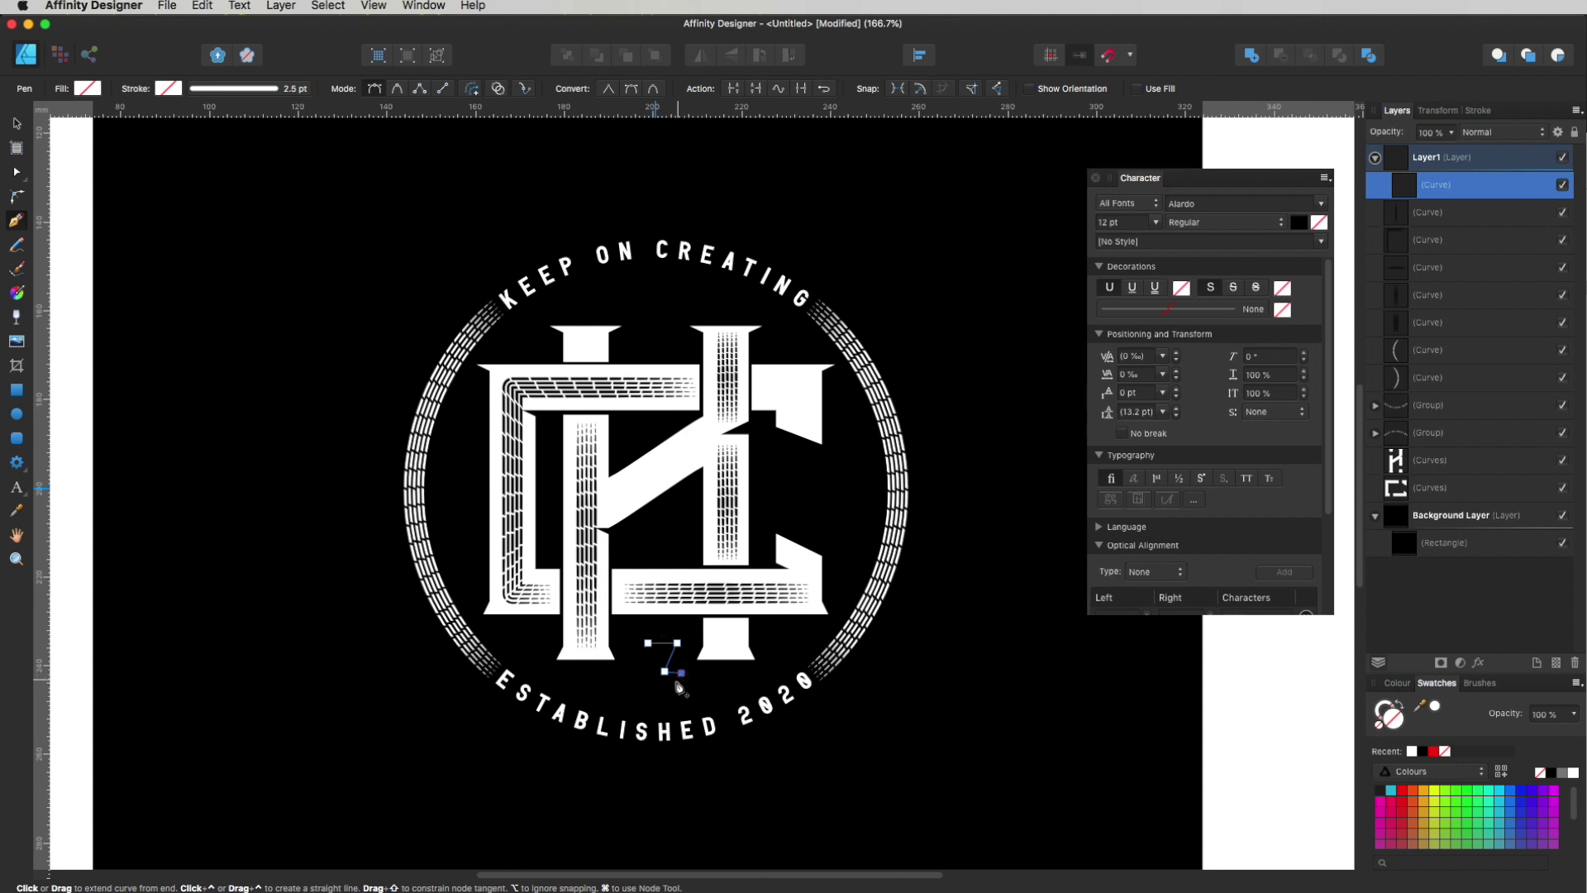
left_click(646, 711)
left_click(636, 683)
key("a")
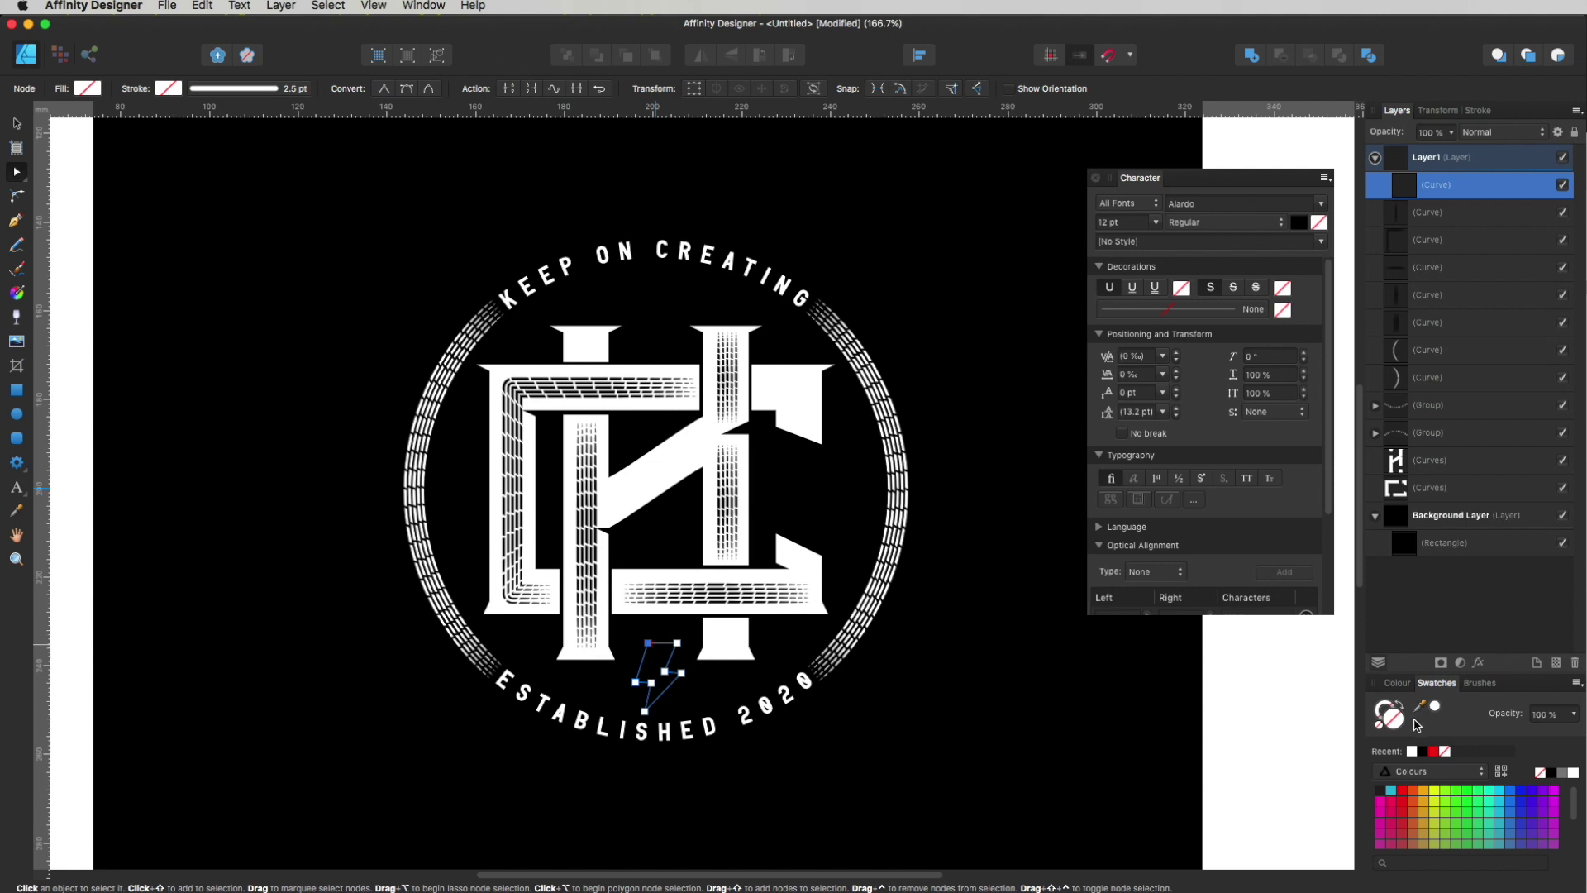
key("Escape")
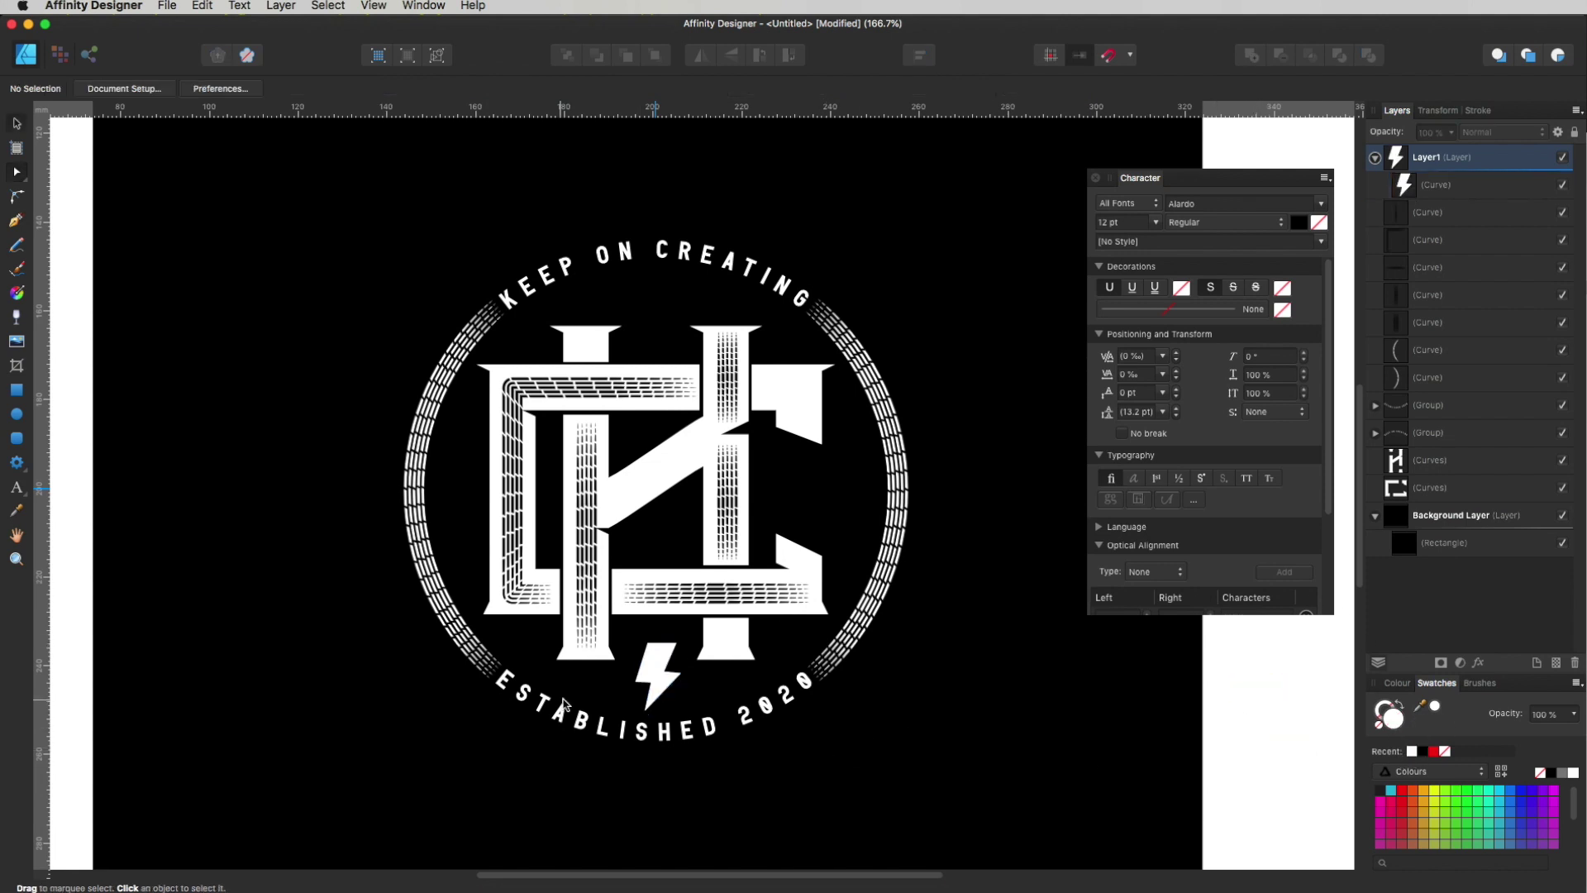
left_click(652, 676)
left_click(1265, 709)
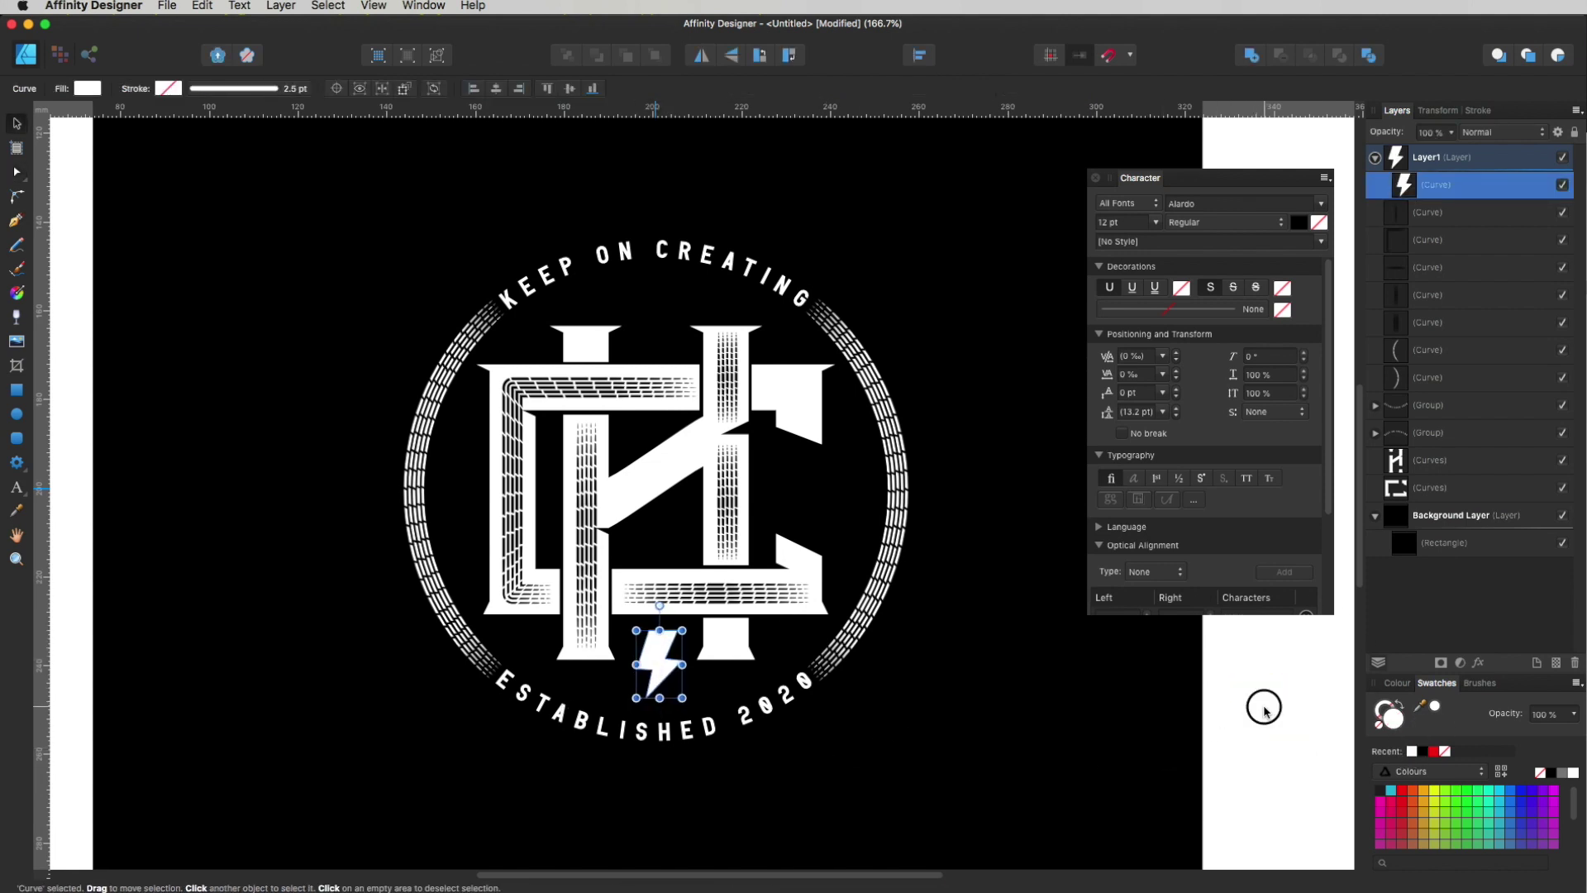
key("super+t")
scroll(1044, 415, "up", 2)
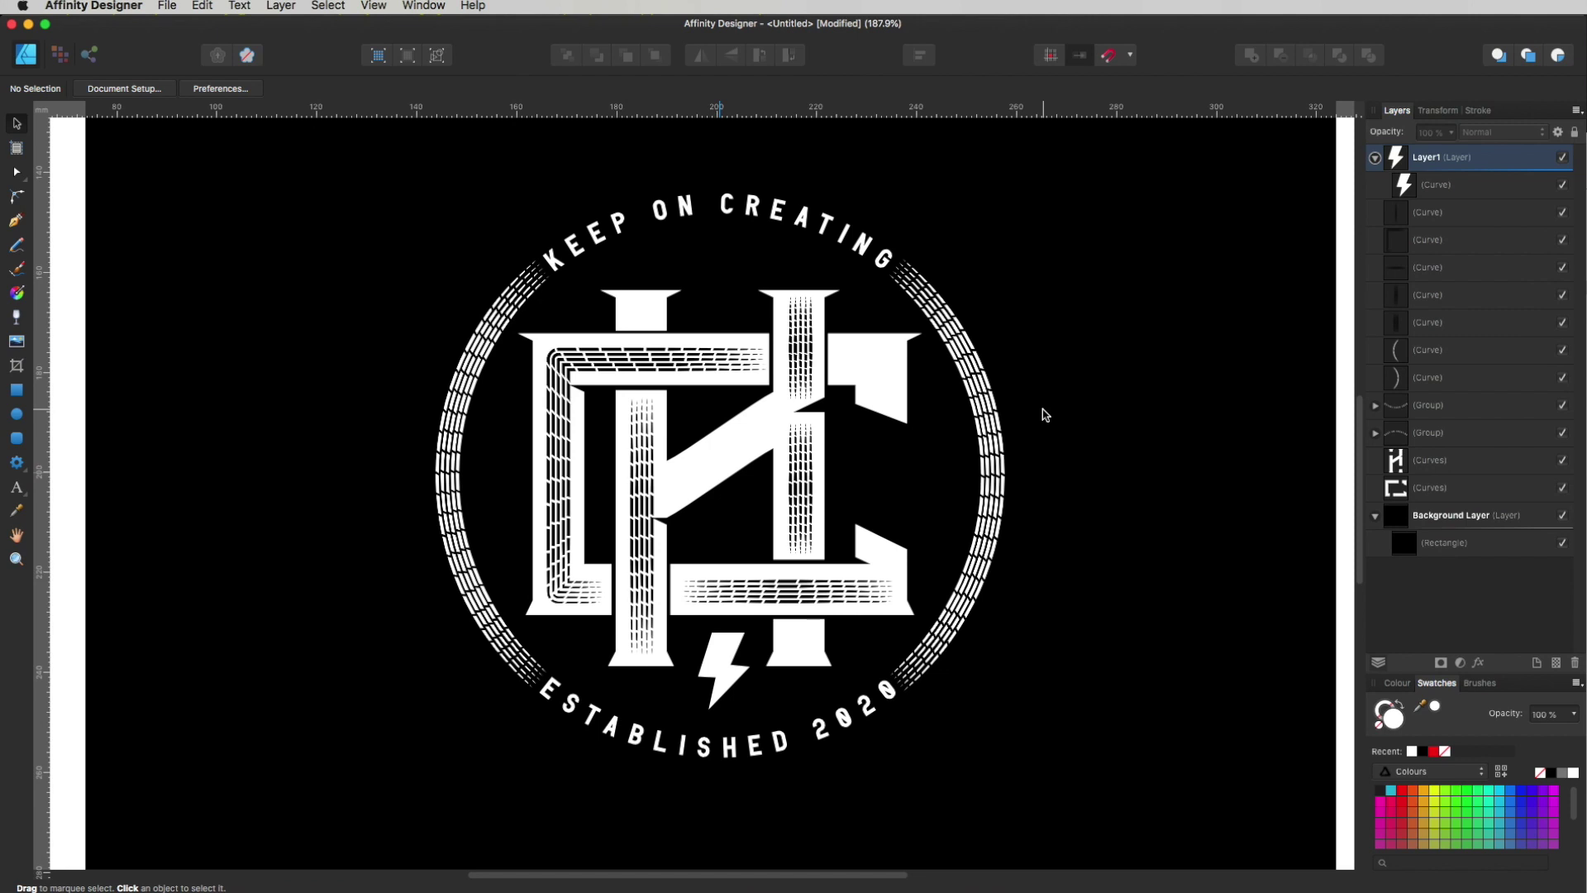